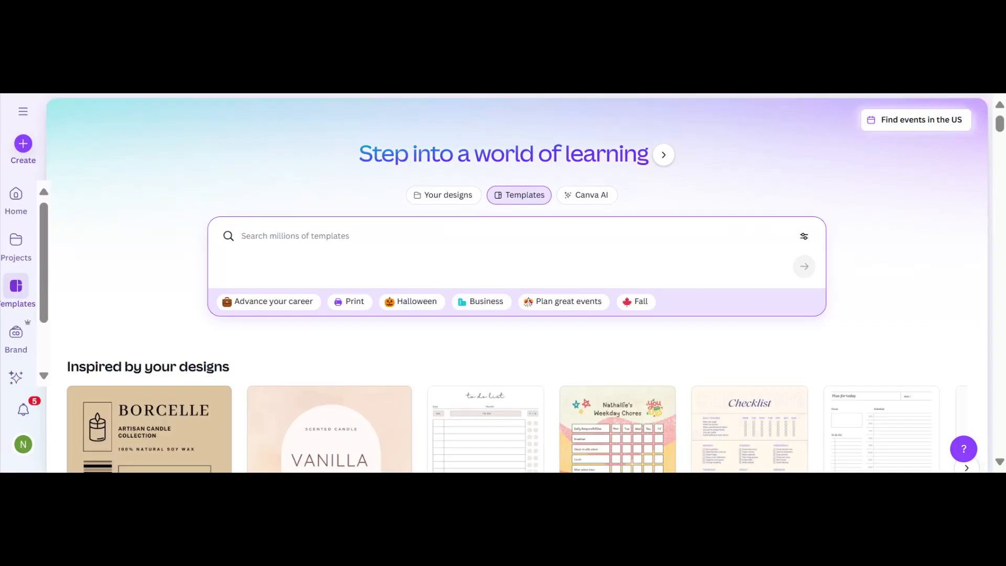
Search Canva templates for 'ebook cover templates'.
text(ebook cover)
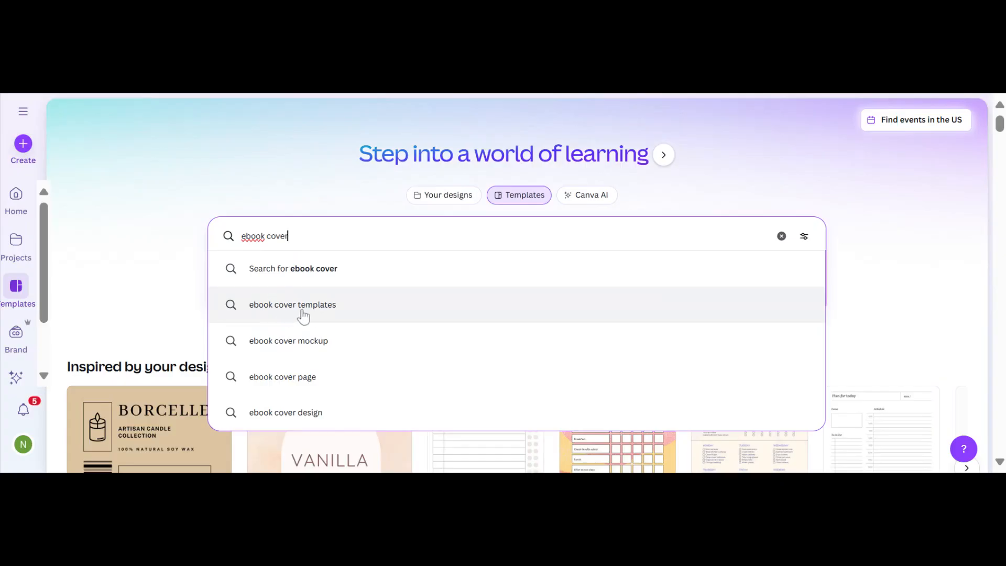
click(325, 314)
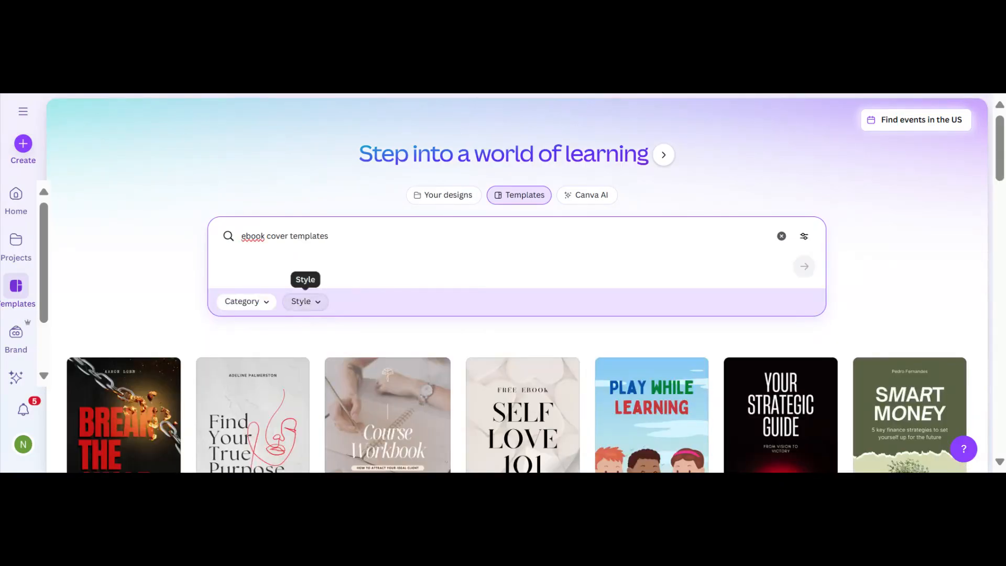
scroll(168, 294, down, 2)
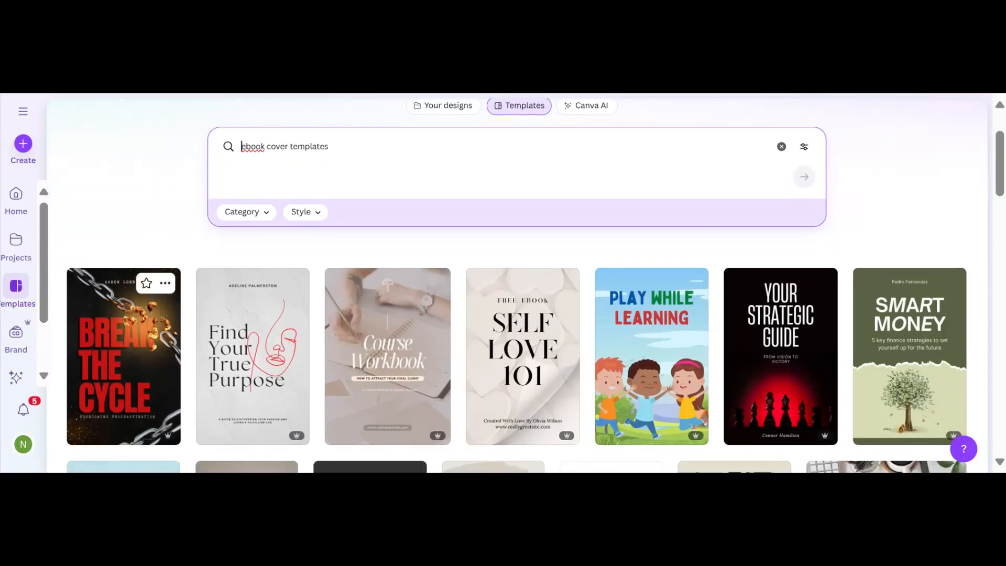
scroll(168, 294, down, 4)
scroll(168, 293, up, 3)
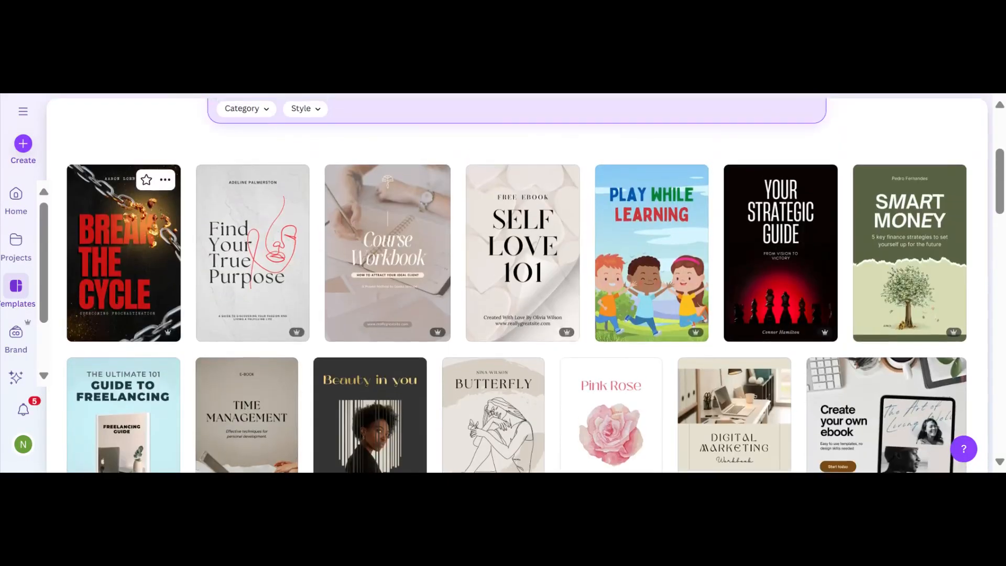
scroll(168, 314, down, 10)
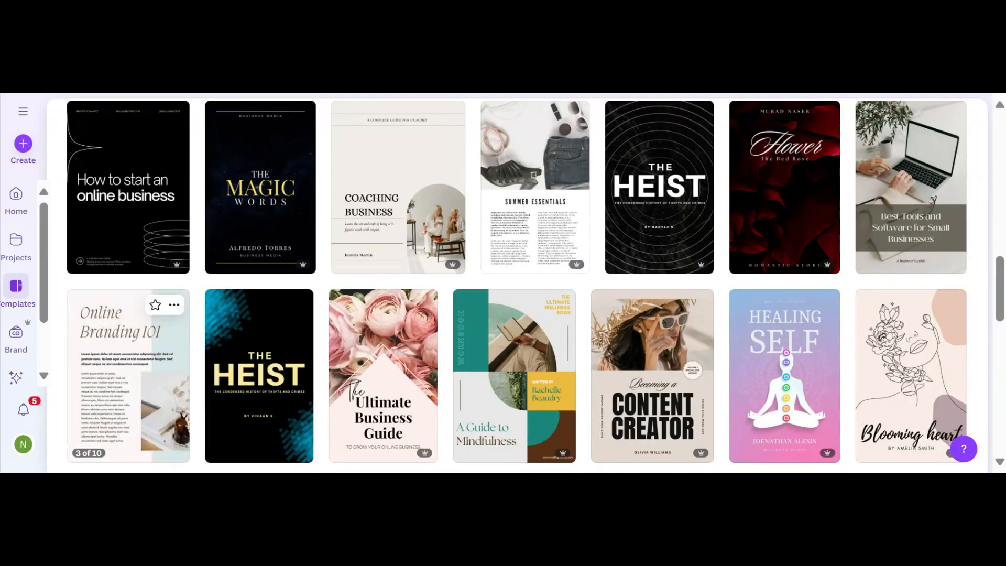
scroll(129, 375, down, 10)
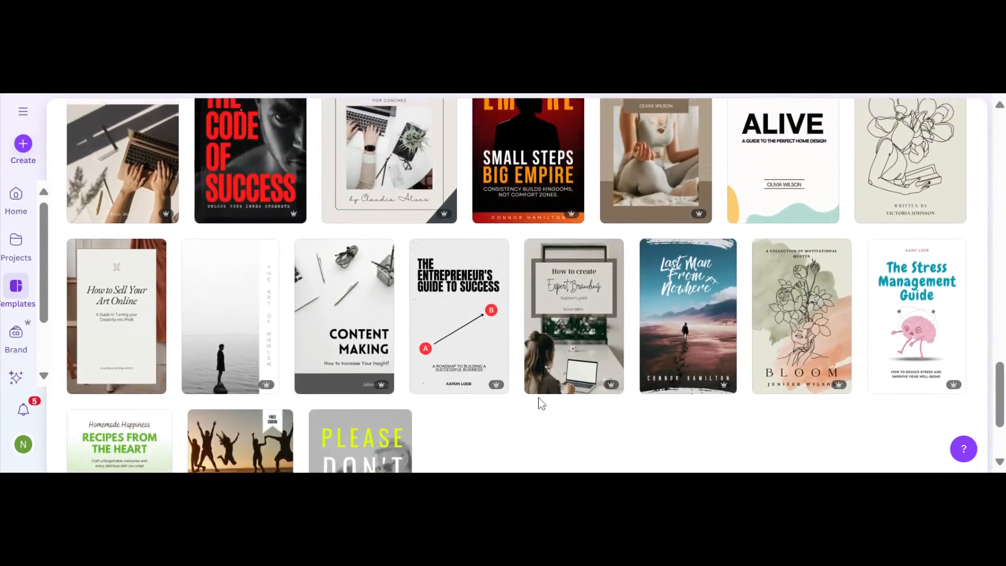
scroll(541, 403, up, 1)
mouse_move(539, 399)
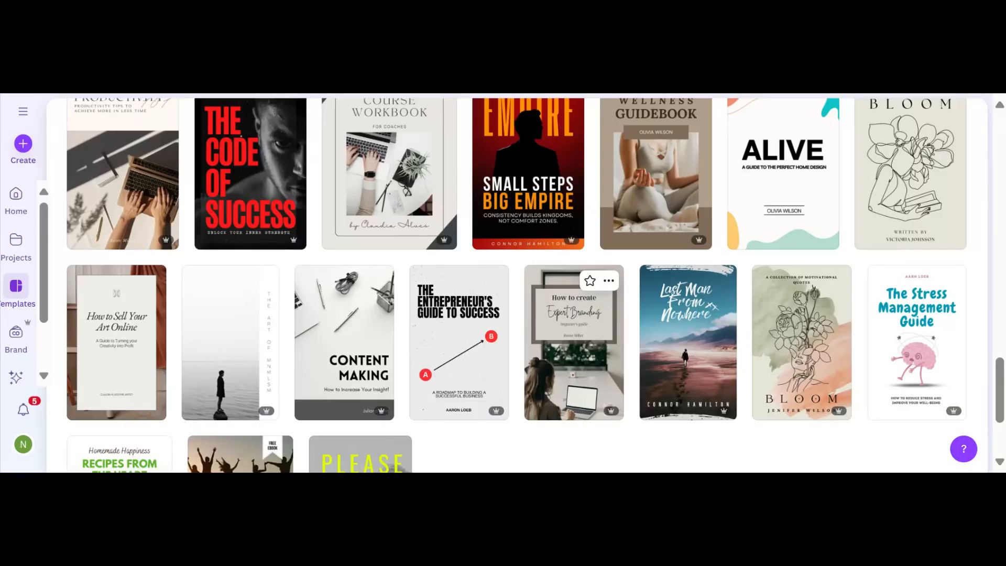
click(677, 361)
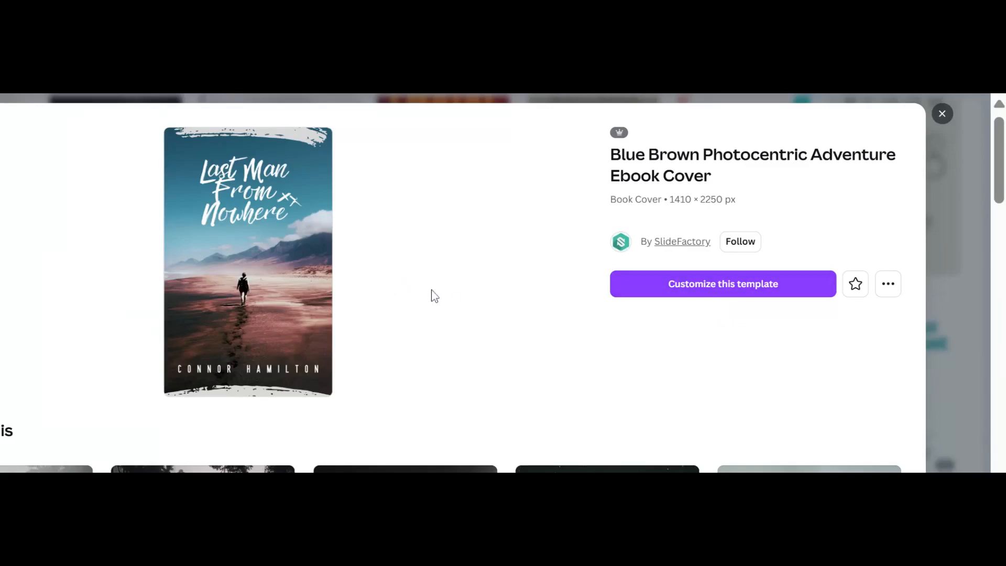
scroll(431, 294, down, 4)
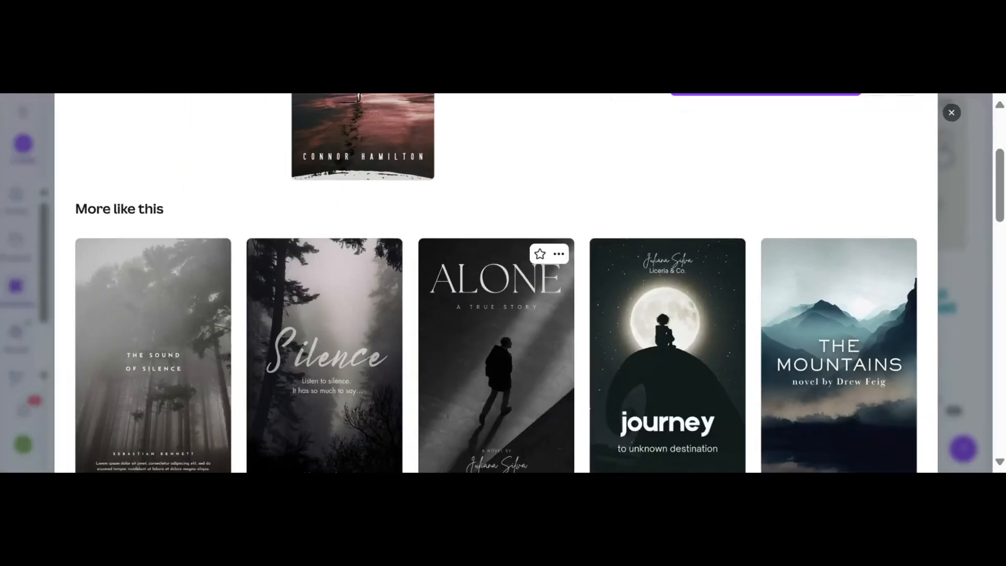
scroll(432, 294, down, 3)
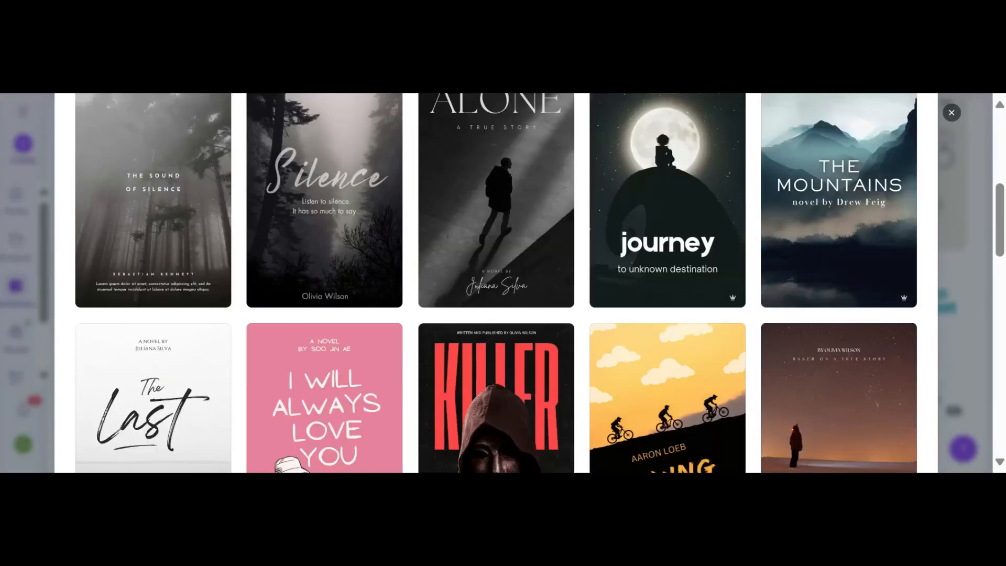
scroll(503, 283, down, 2)
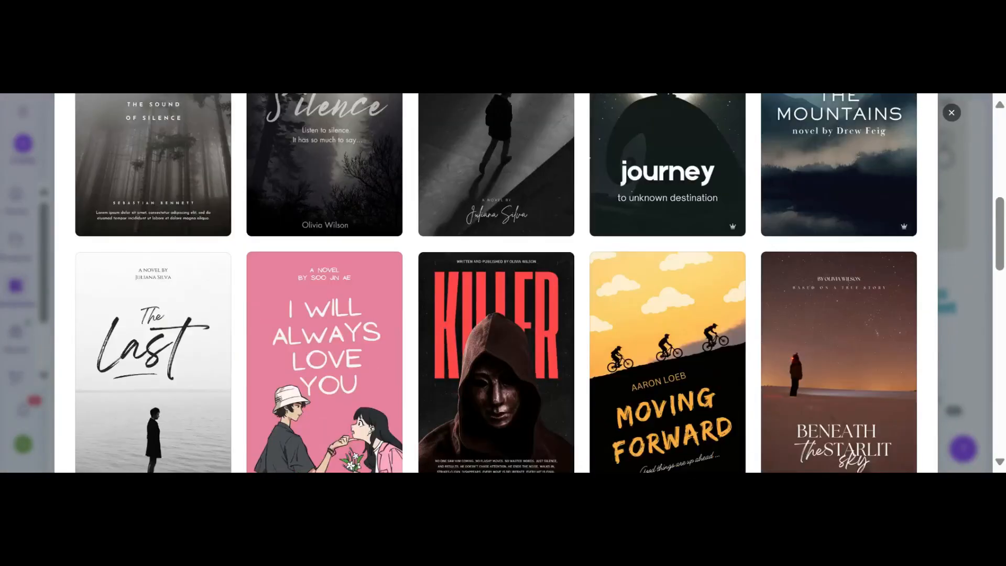
scroll(503, 282, up, 8)
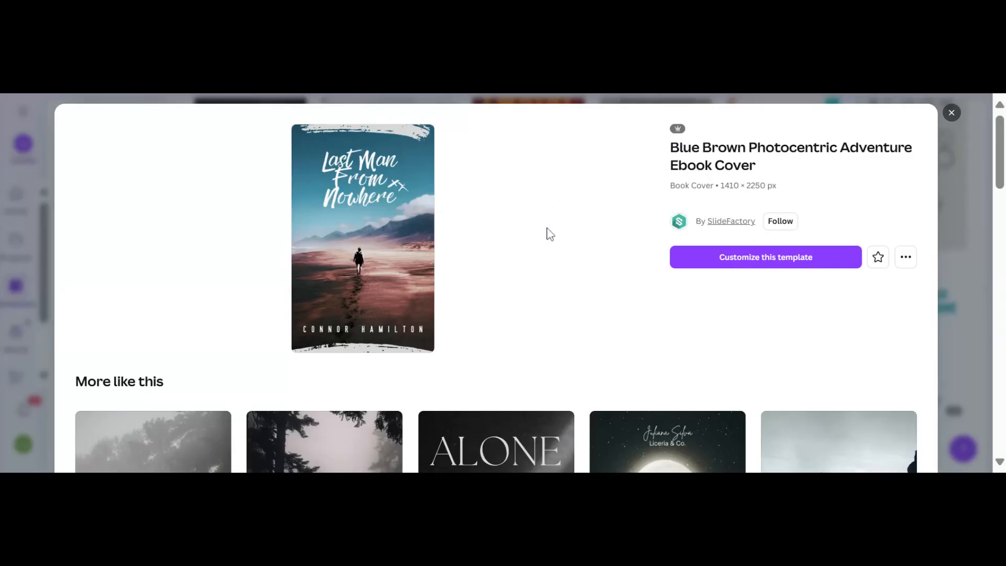
scroll(548, 231, down, 3)
scroll(546, 229, down, 10)
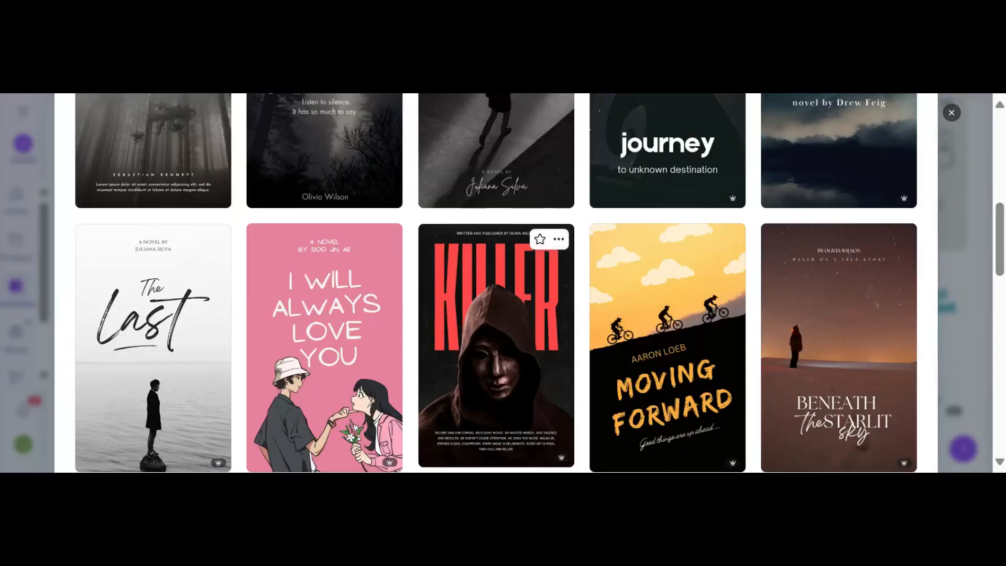
scroll(495, 283, down, 8)
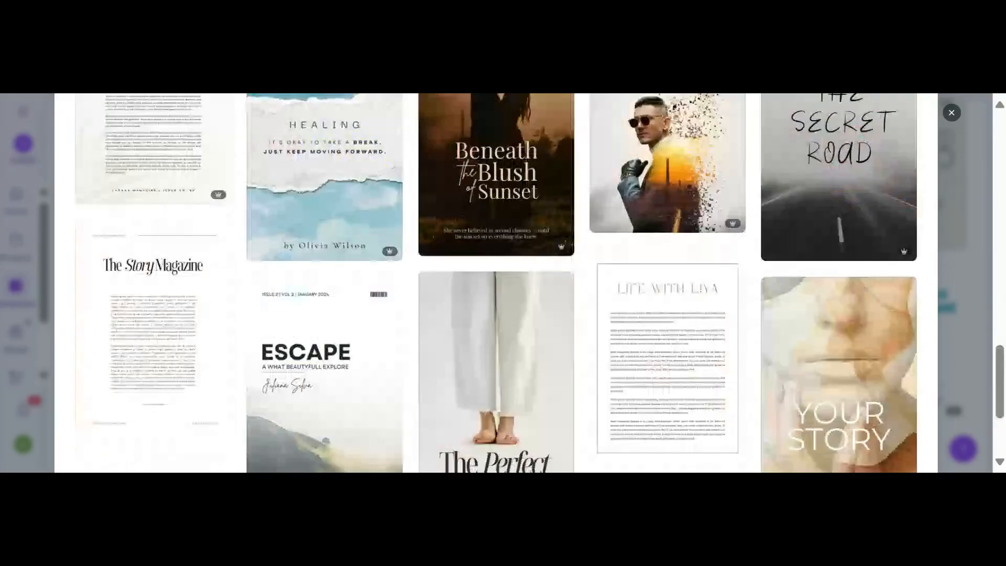
scroll(496, 282, up, 20)
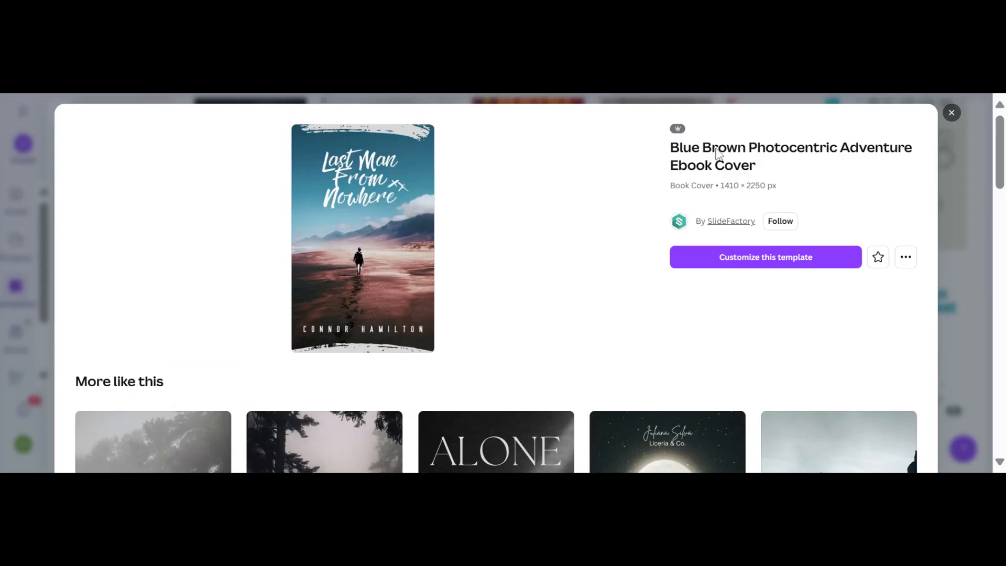
Close the template preview and change the search to 'beach ebook cover templates'.
click(952, 114)
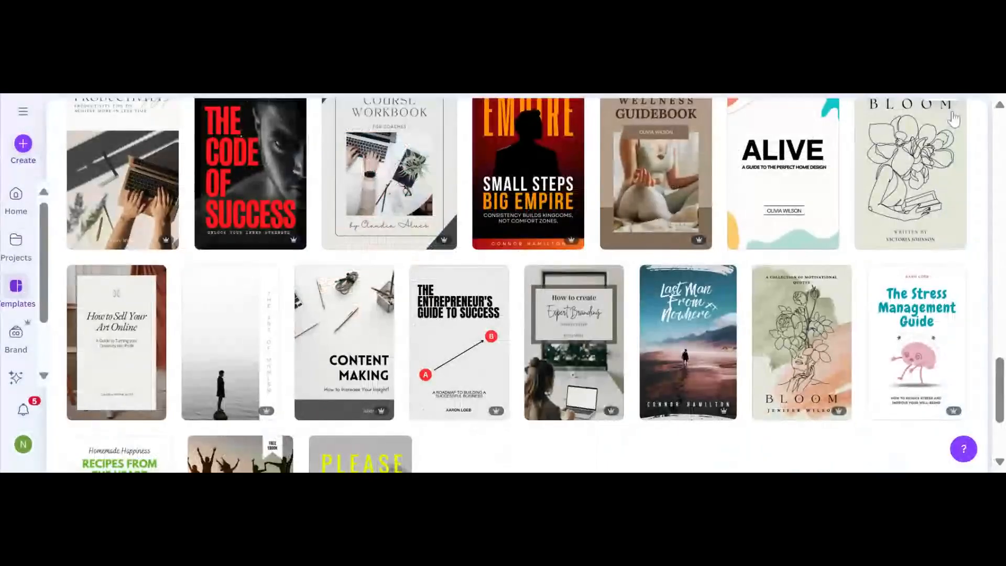
scroll(954, 119, up, 15)
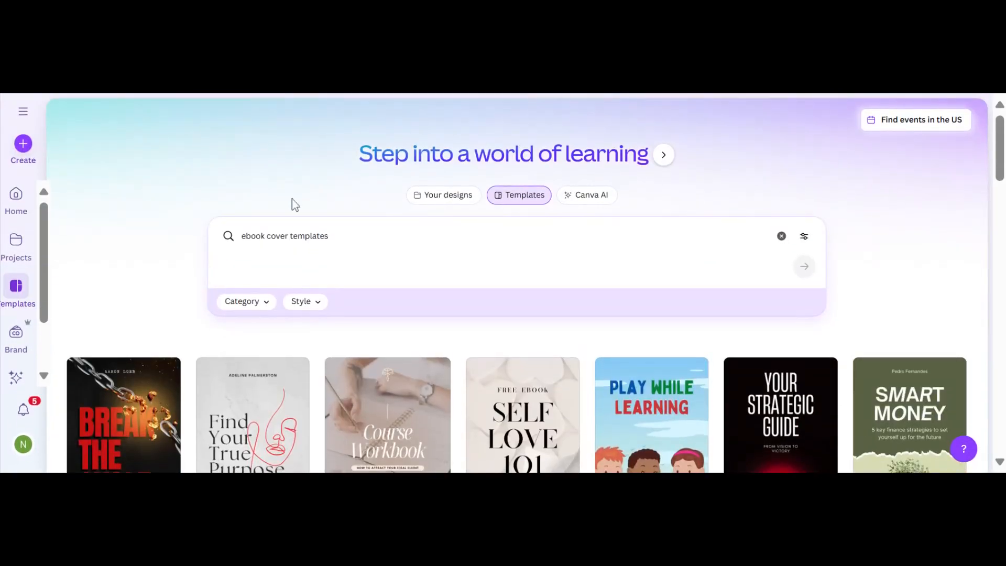
click(242, 236)
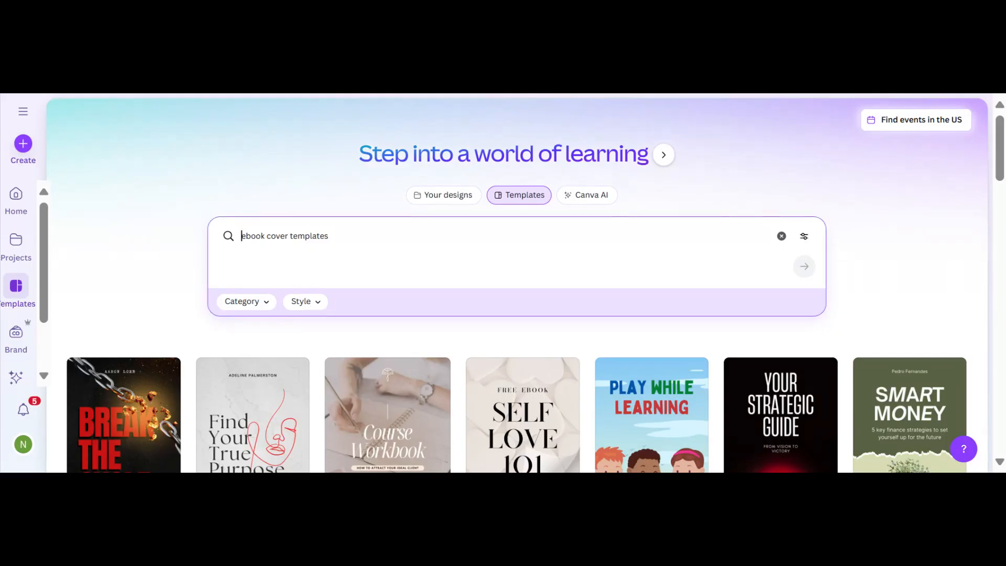
text(beach)
key(Return)
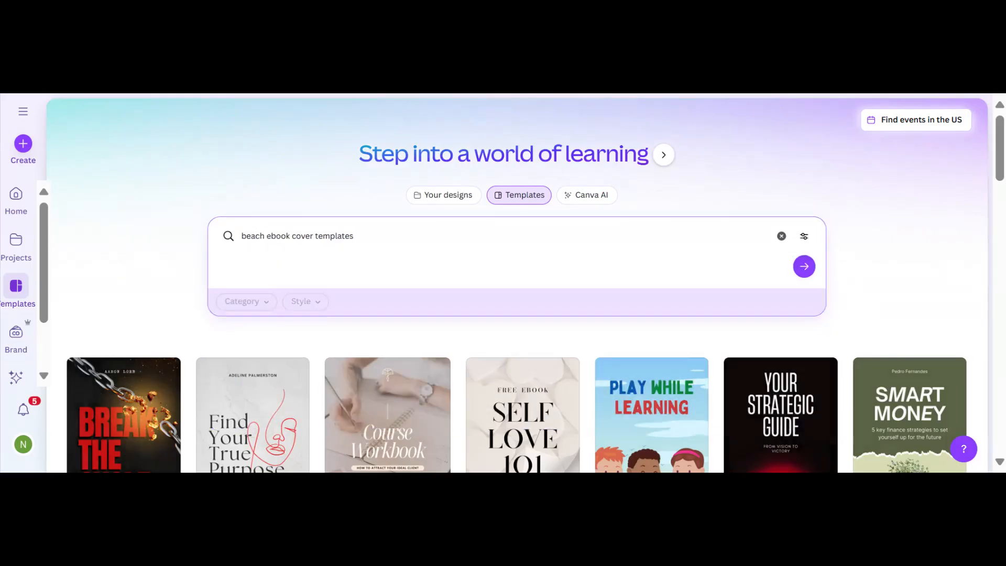
scroll(285, 330, down, 4)
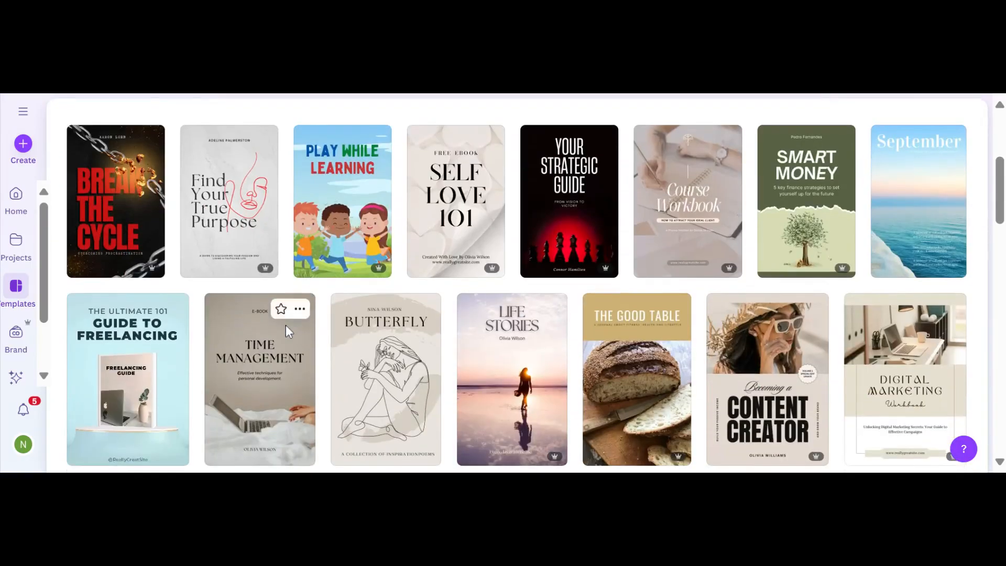
mouse_move(911, 256)
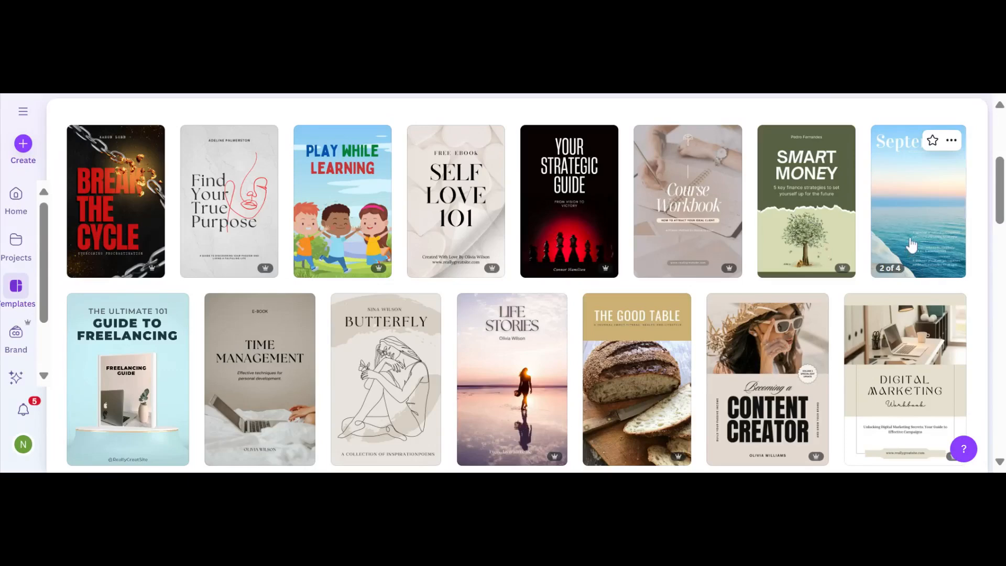
scroll(912, 246, down, 1)
scroll(862, 218, down, 2)
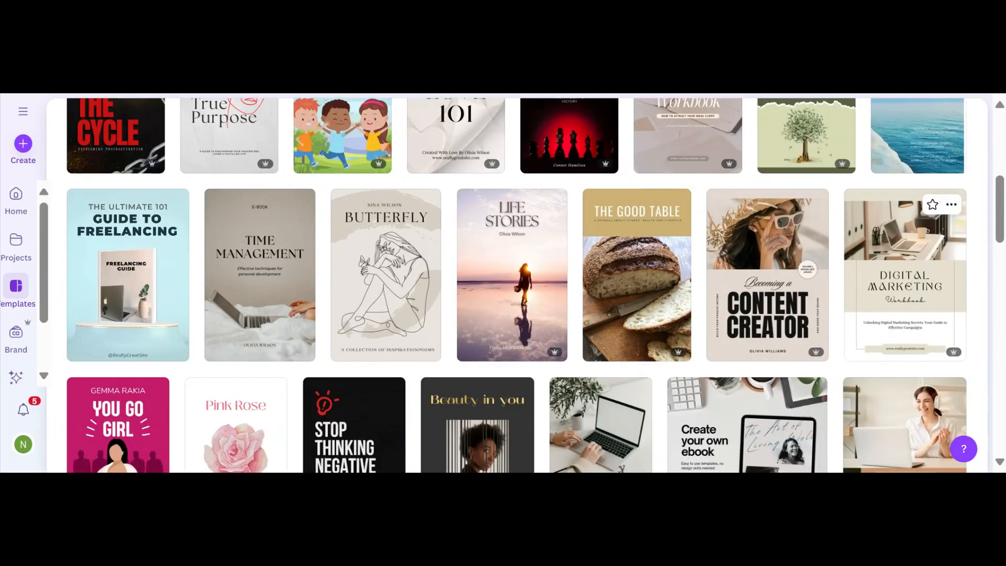
scroll(861, 218, down, 1)
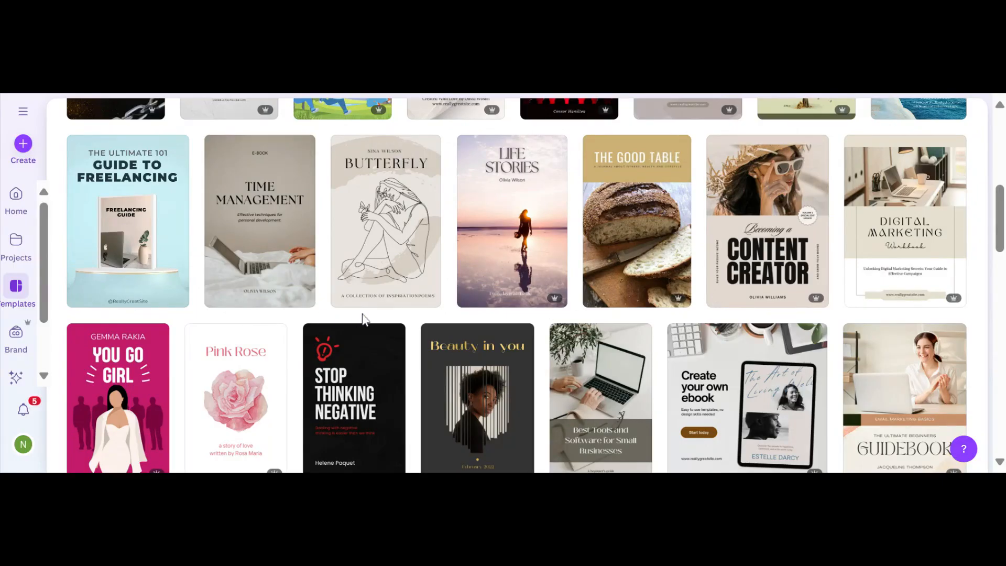
scroll(365, 319, down, 1)
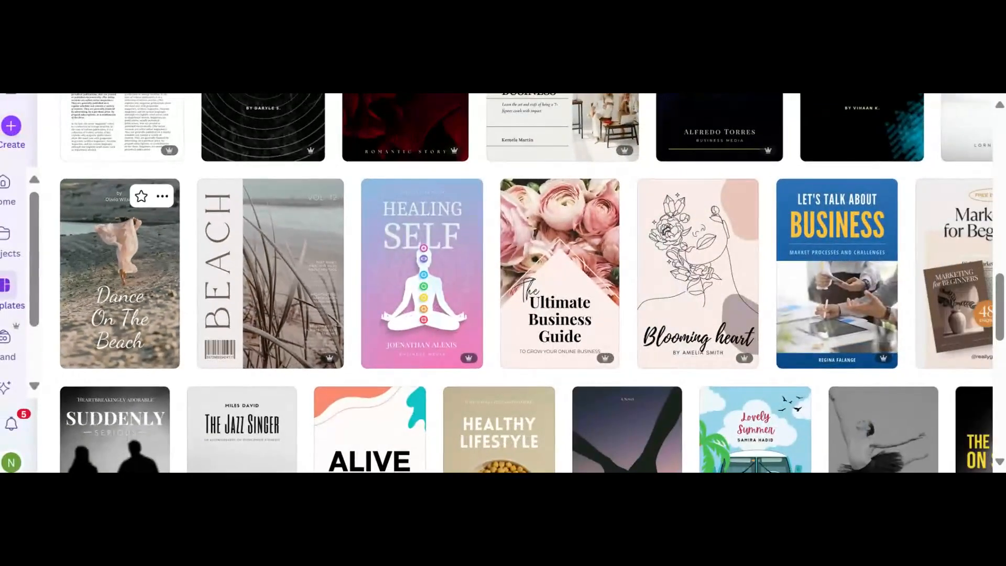
scroll(157, 355, down, 8)
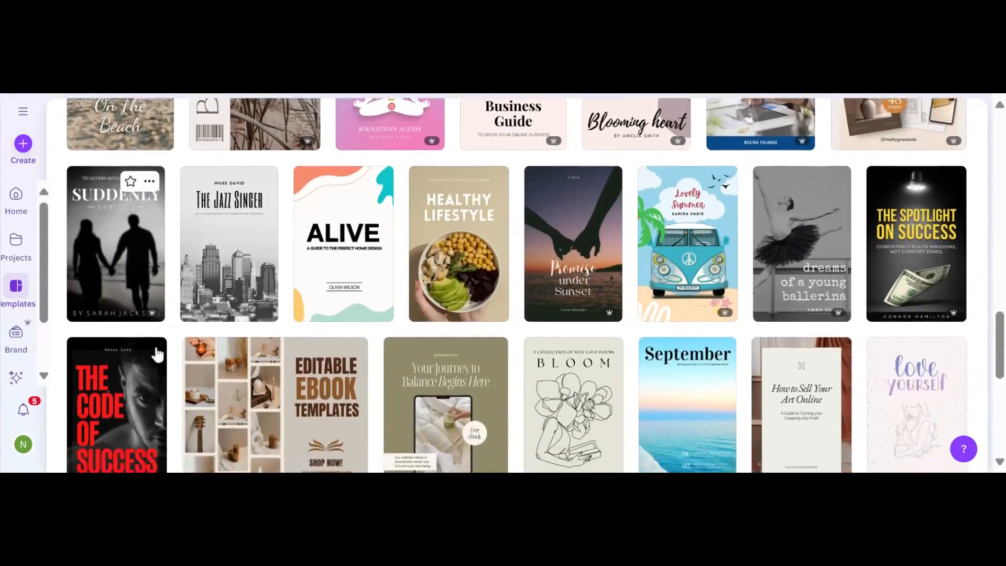
scroll(157, 355, down, 15)
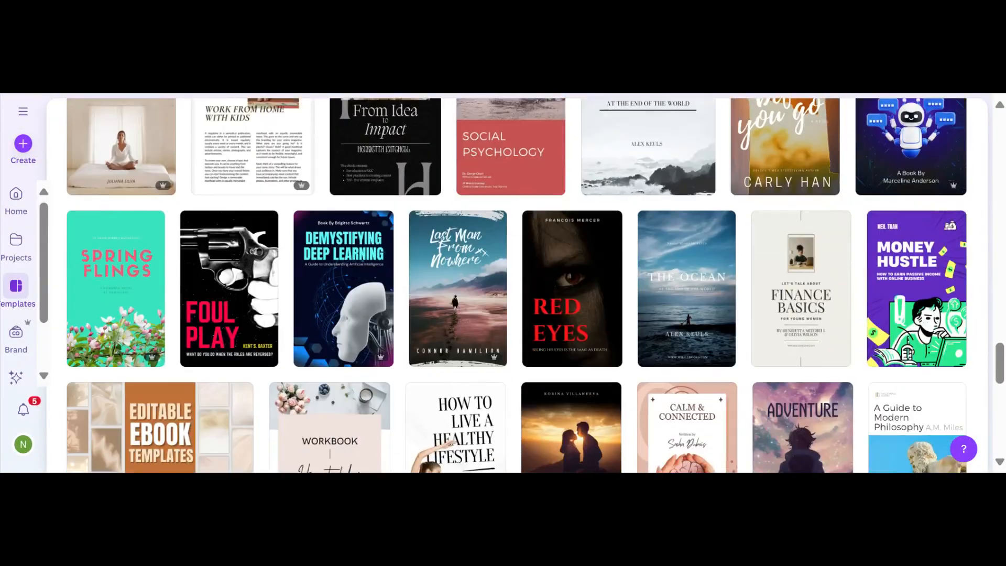
scroll(131, 314, down, 4)
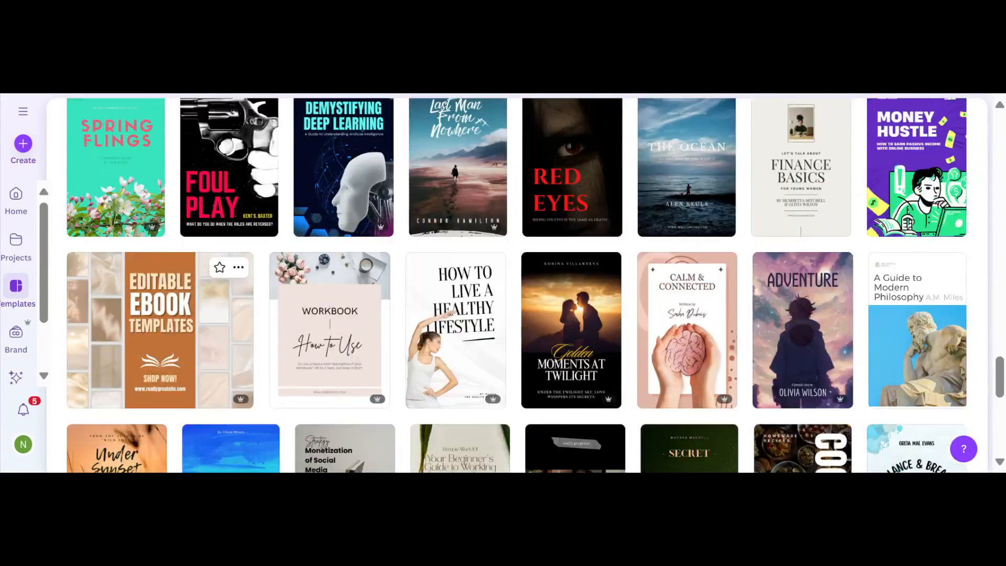
scroll(157, 262, up, 3)
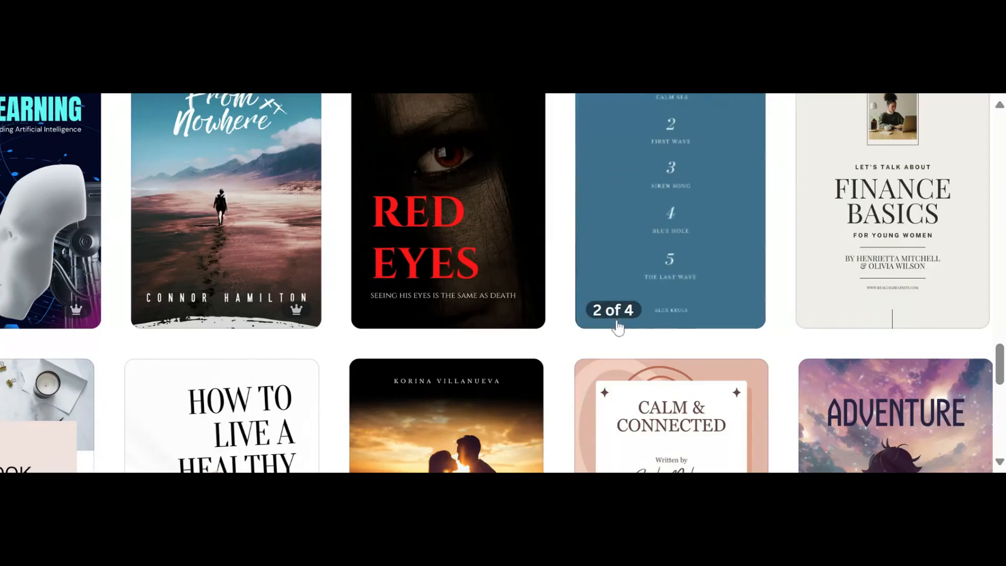
scroll(664, 186, up, 3)
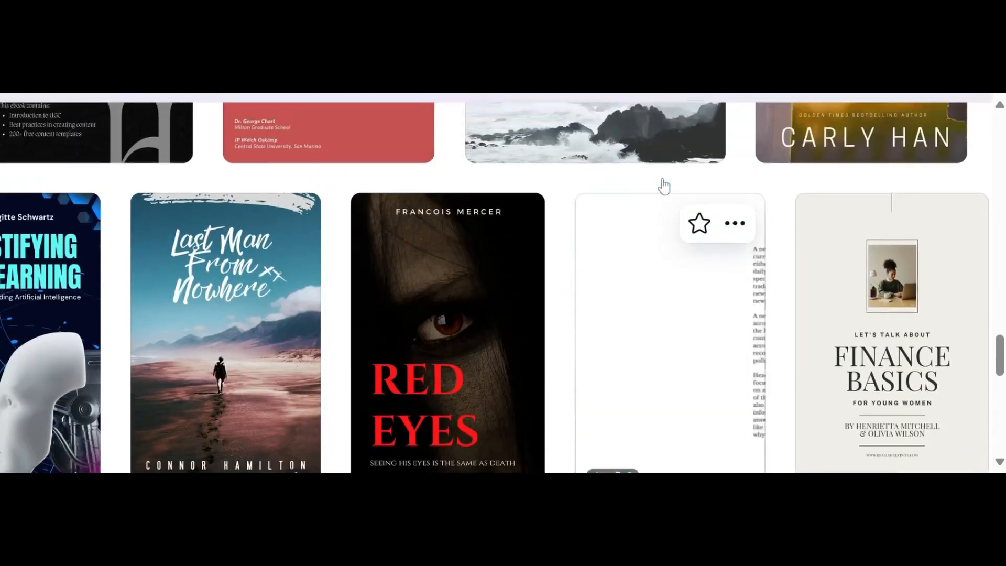
scroll(663, 184, down, 2)
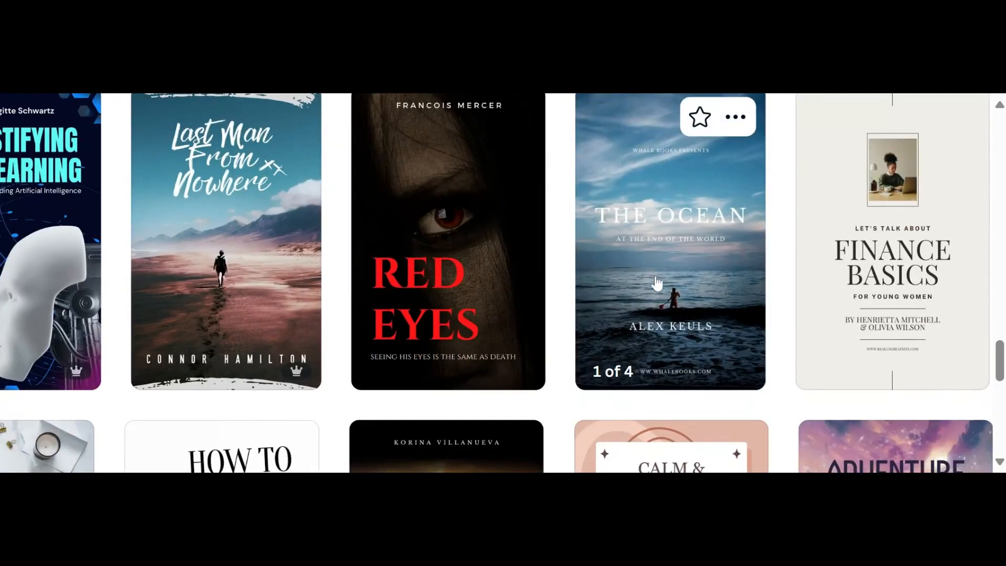
scroll(656, 283, down, 10)
key(ctrl+minus)
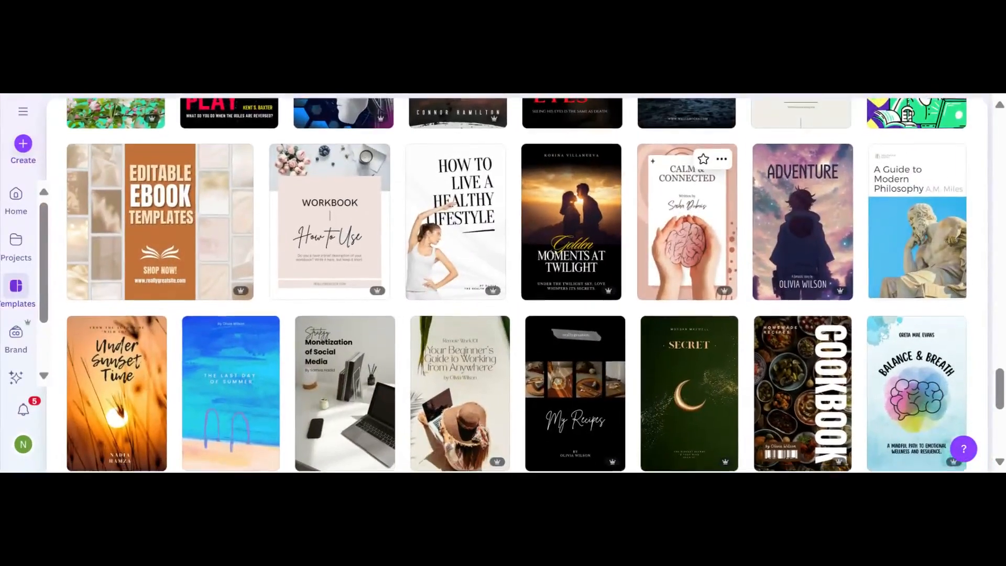
scroll(671, 283, down, 4)
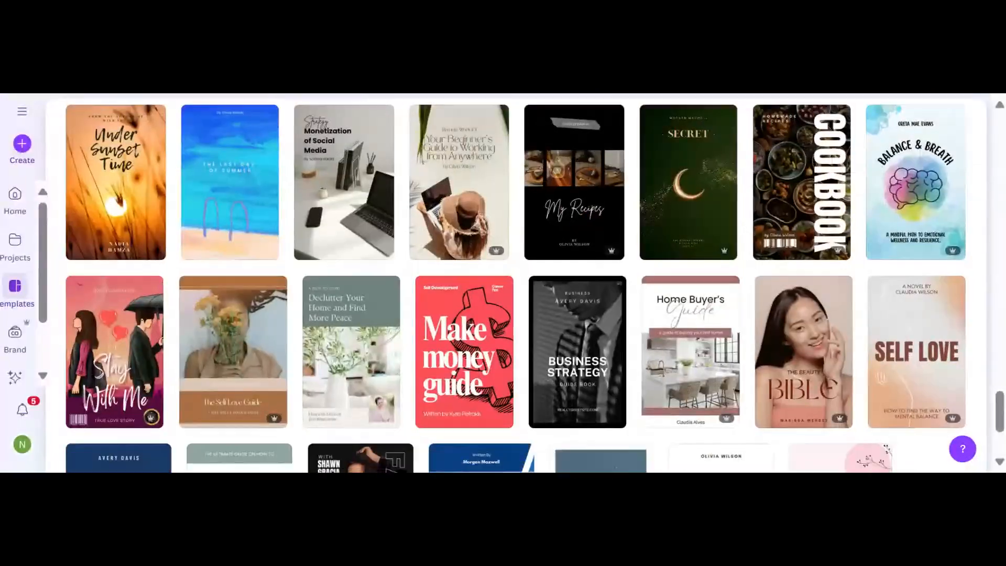
scroll(628, 283, down, 8)
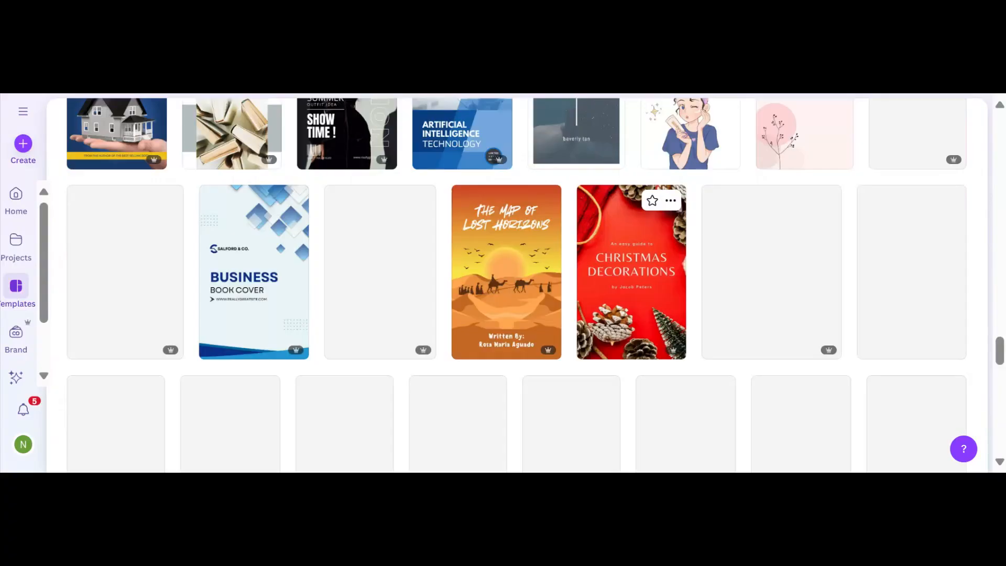
scroll(632, 272, down, 15)
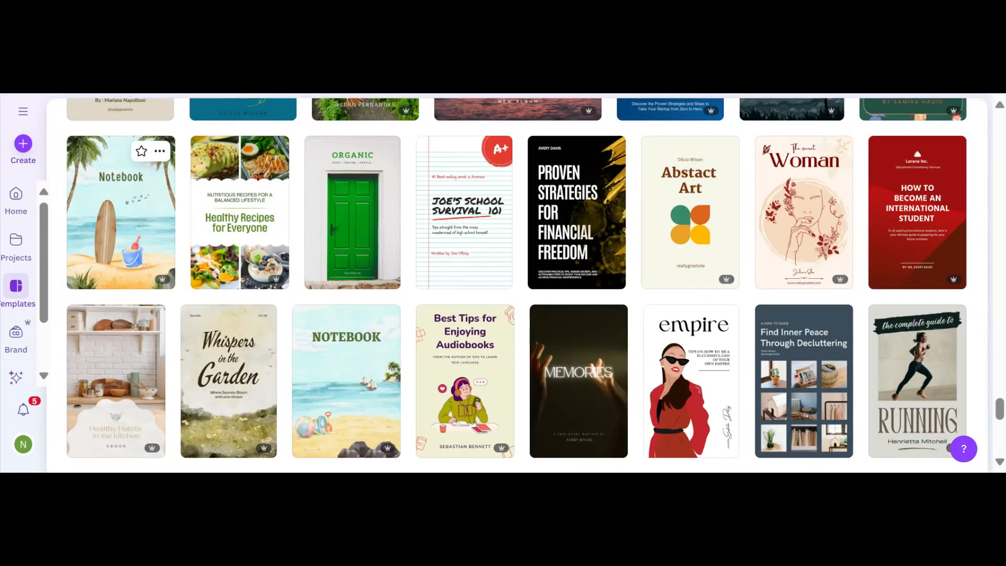
scroll(108, 192, up, 2)
scroll(416, 389, down, 3)
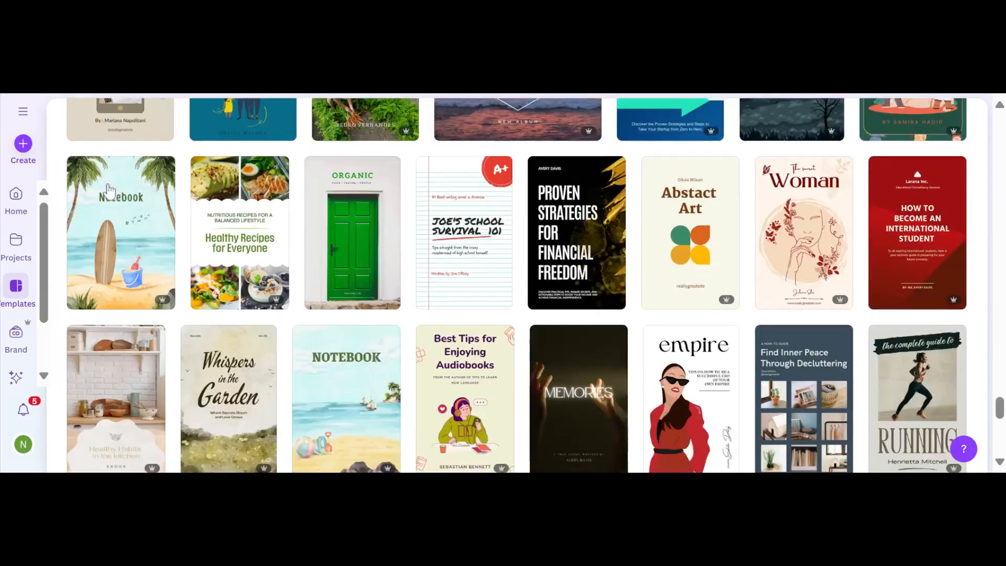
scroll(416, 389, down, 10)
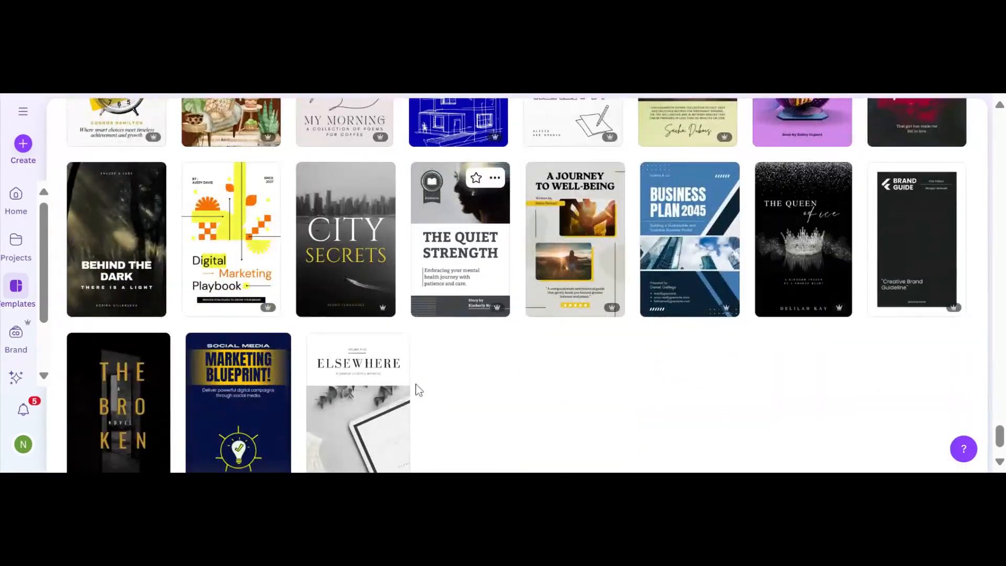
scroll(416, 389, down, 1)
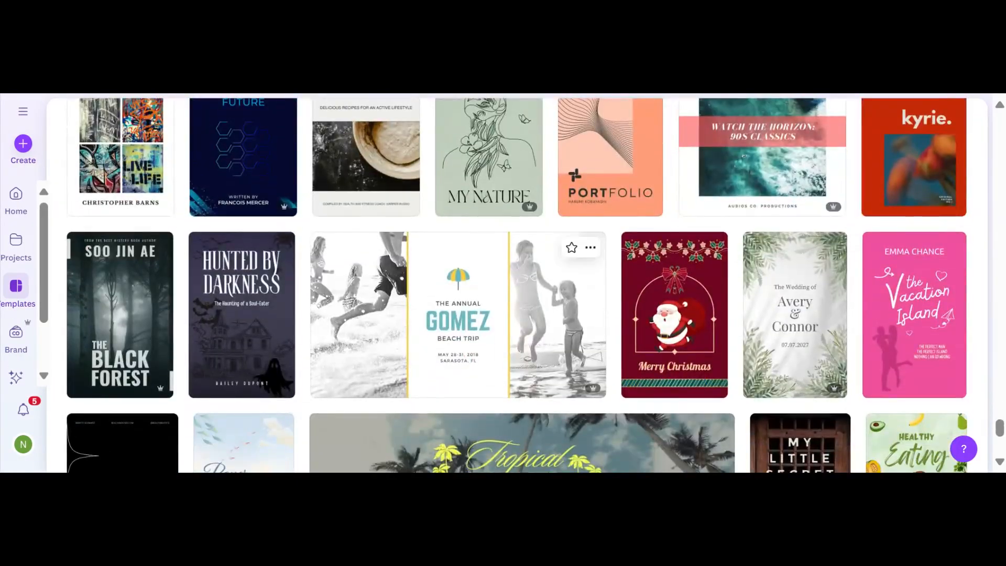
scroll(472, 314, down, 10)
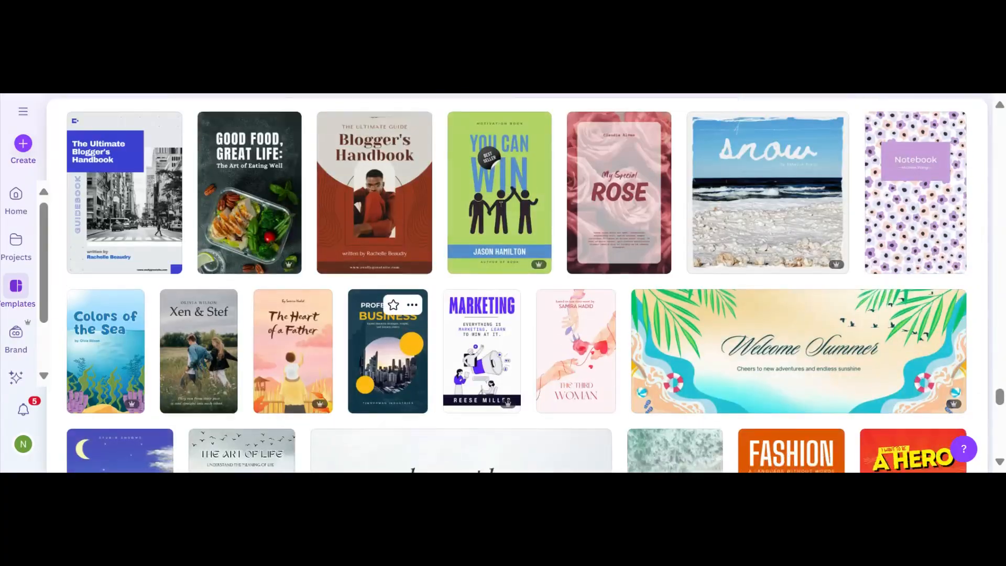
scroll(393, 288, down, 3)
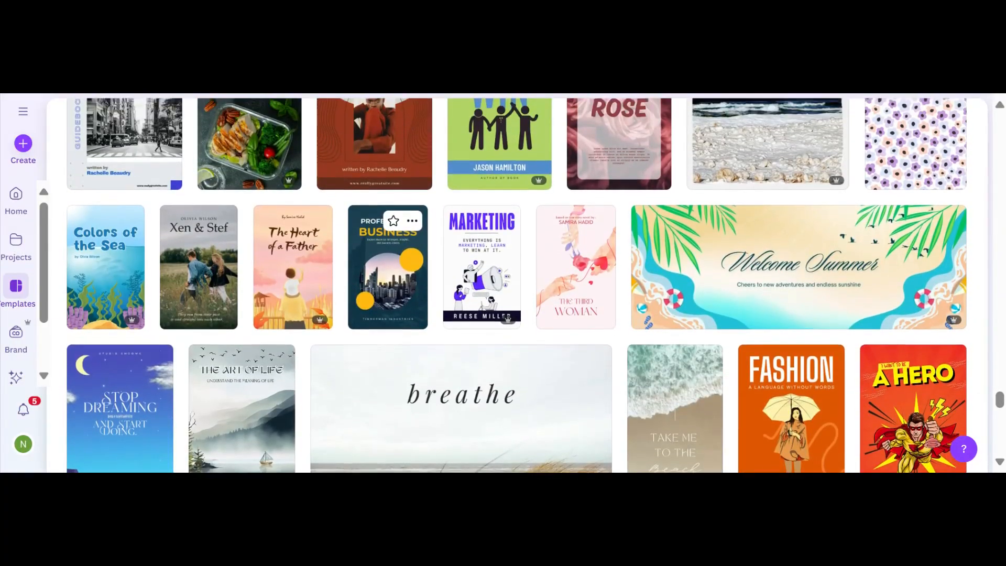
scroll(482, 315, down, 10)
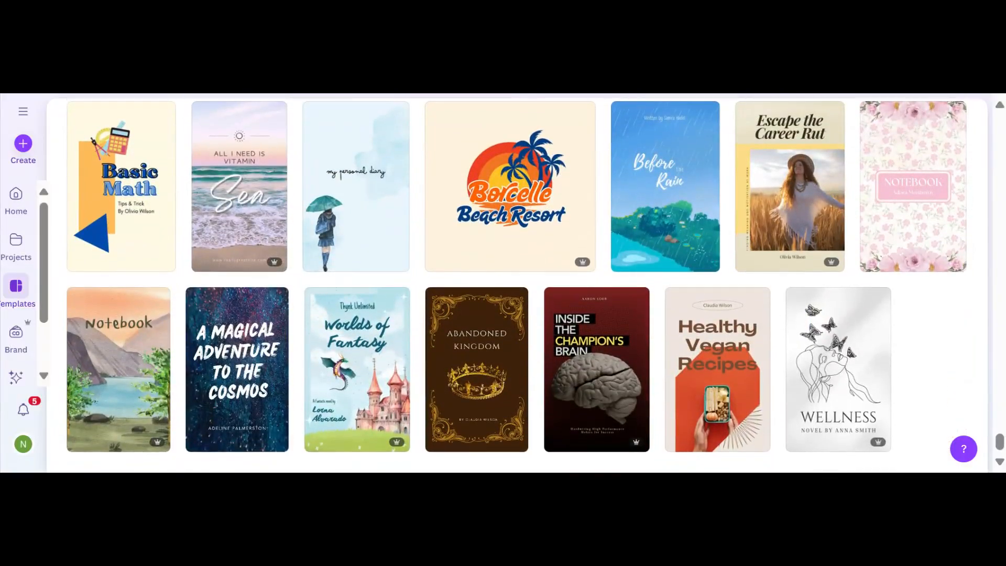
scroll(516, 286, up, 1)
scroll(516, 286, up, 15)
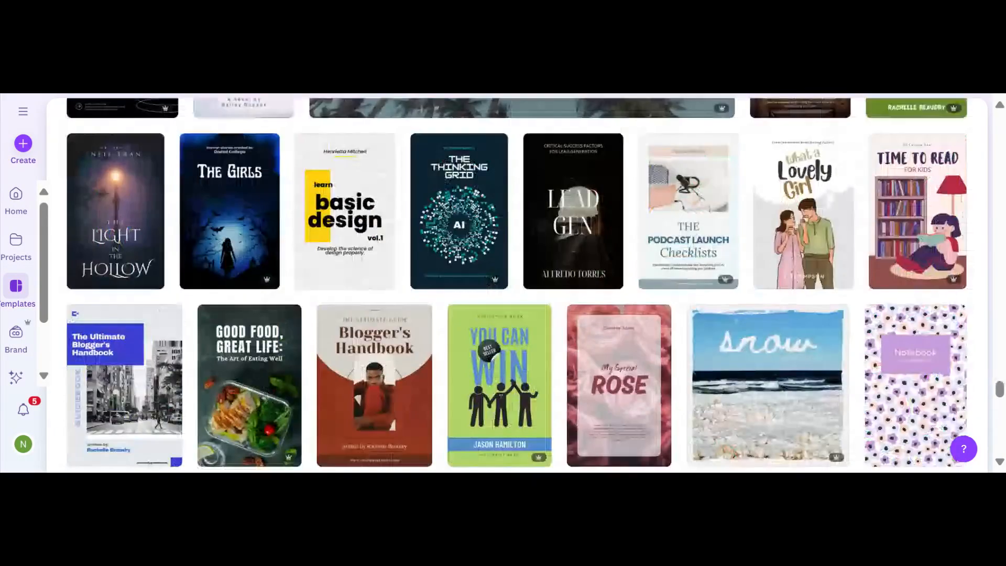
scroll(697, 360, up, 20)
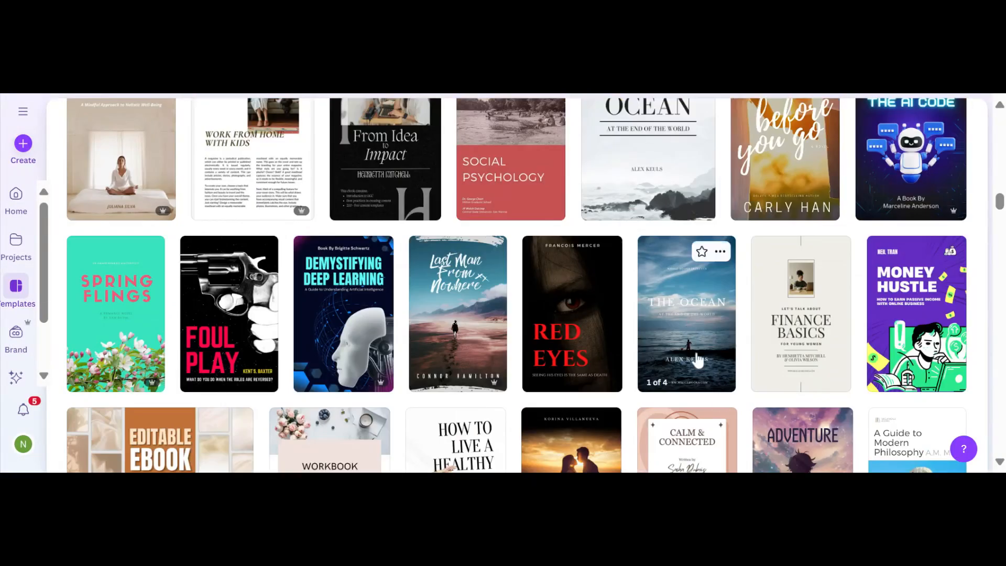
Customize The Ocean ebook cover template and look through its four pages.
click(697, 361)
click(777, 231)
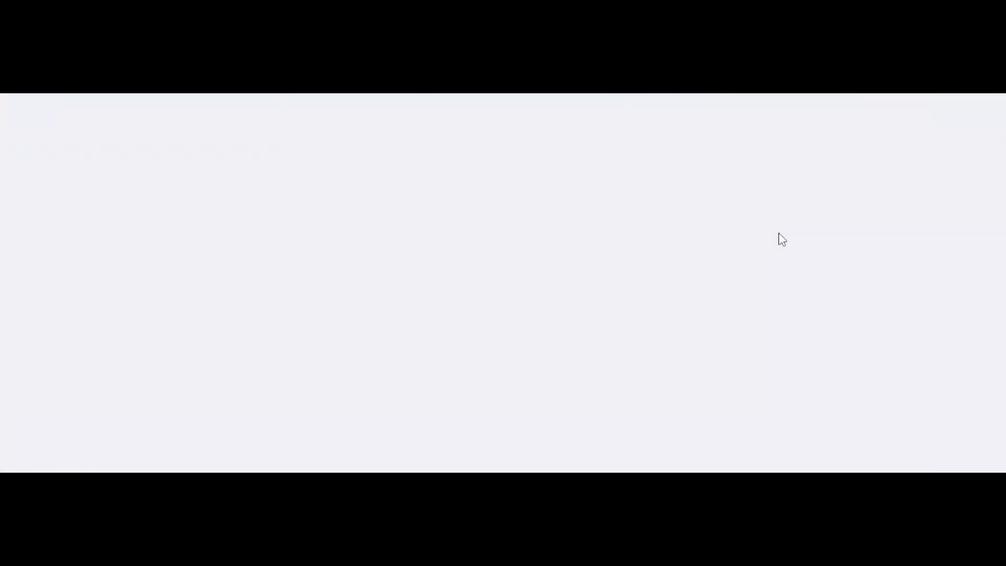
scroll(508, 279, down, 8)
scroll(358, 298, up, 2)
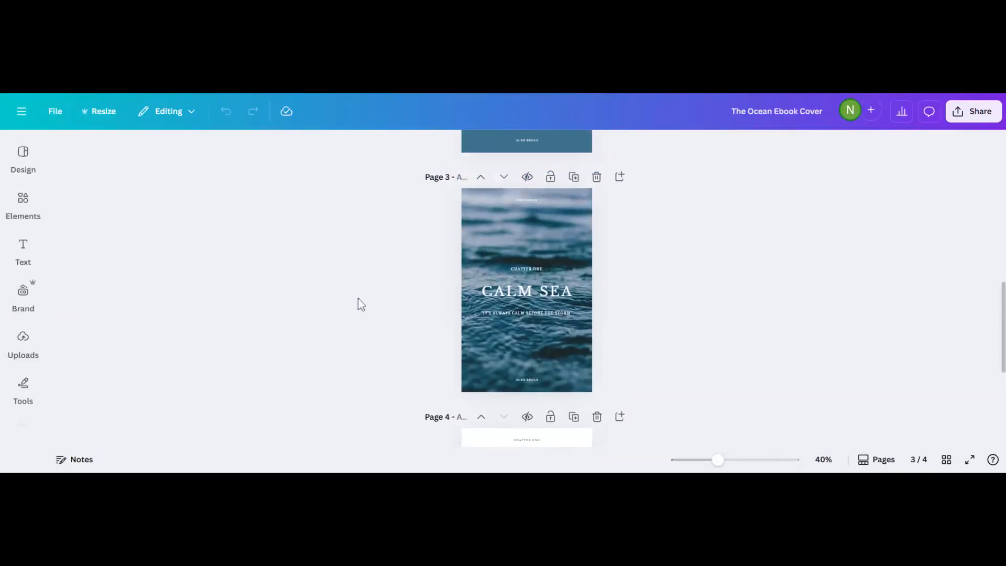
scroll(358, 297, up, 1)
scroll(357, 298, up, 4)
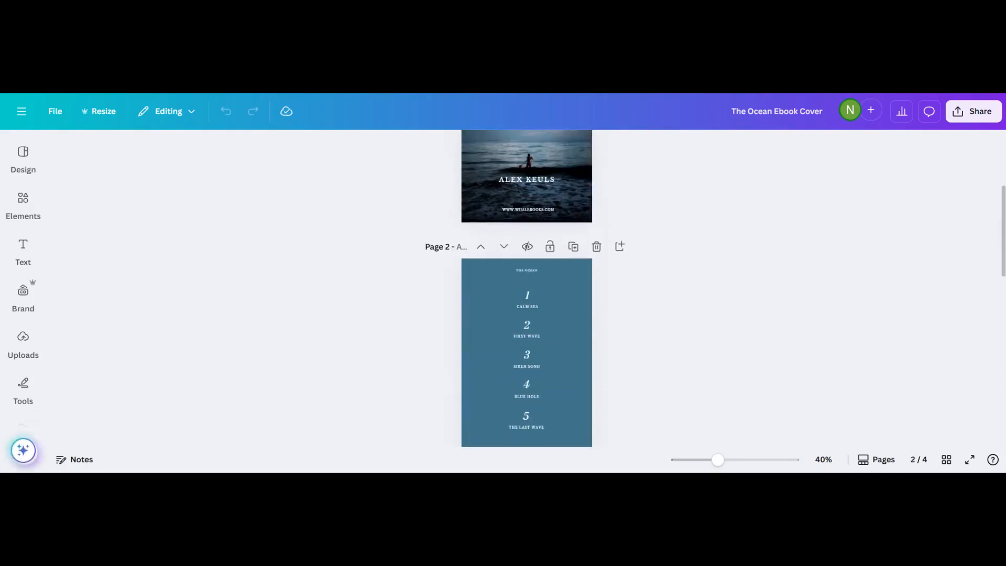
scroll(527, 288, down, 5)
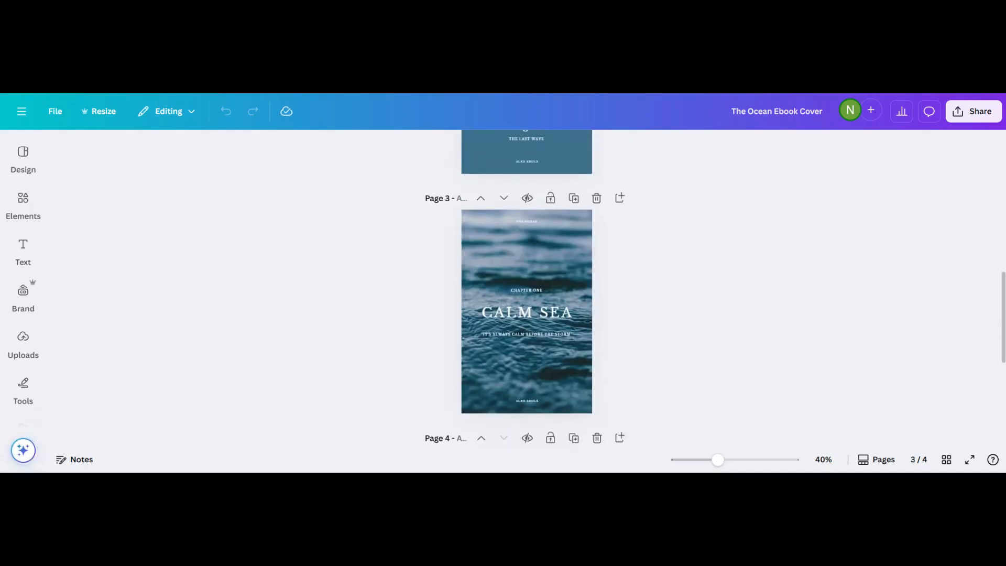
scroll(526, 288, down, 5)
Delete the contents, CALM SEA and last pages, keeping only The Ocean cover.
scroll(527, 293, up, 15)
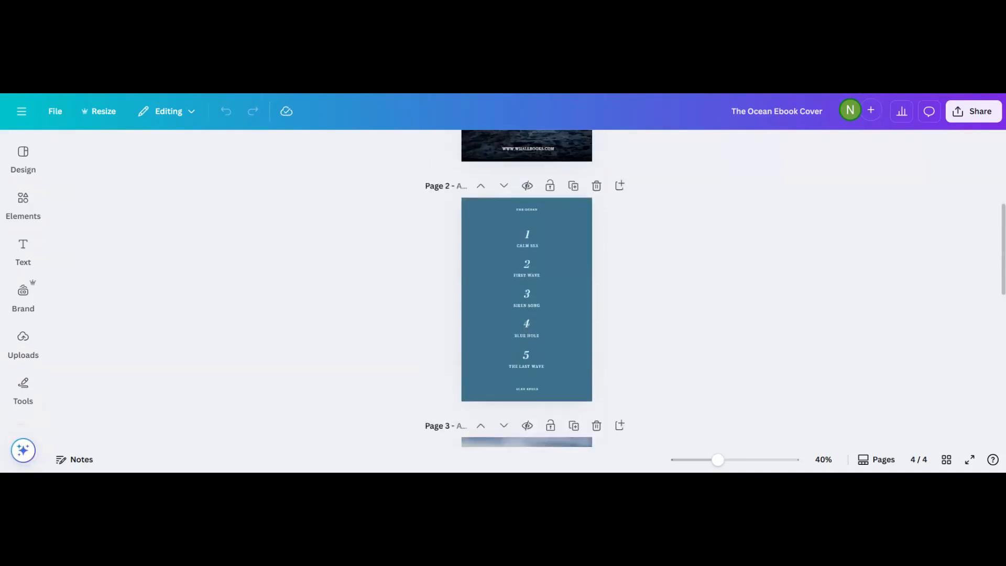
scroll(527, 288, down, 2)
scroll(527, 288, up, 2)
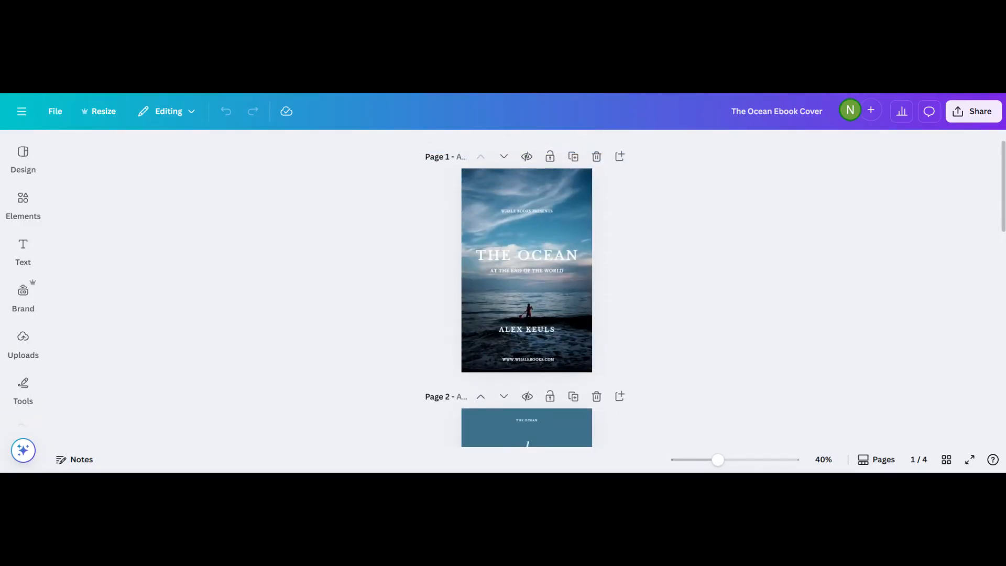
ctrl+scroll(281, 264, up, 2)
scroll(281, 264, down, 5)
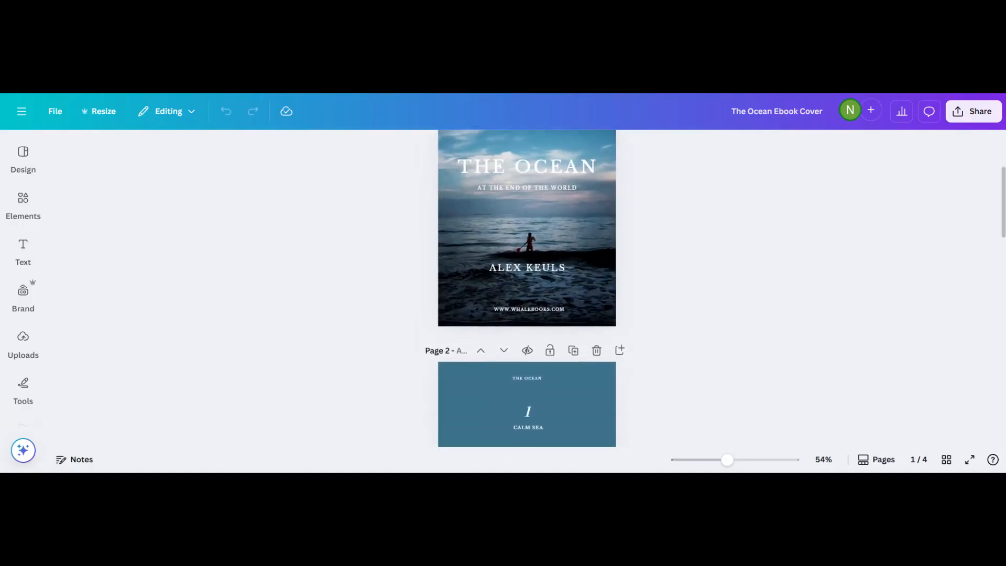
scroll(307, 256, up, 5)
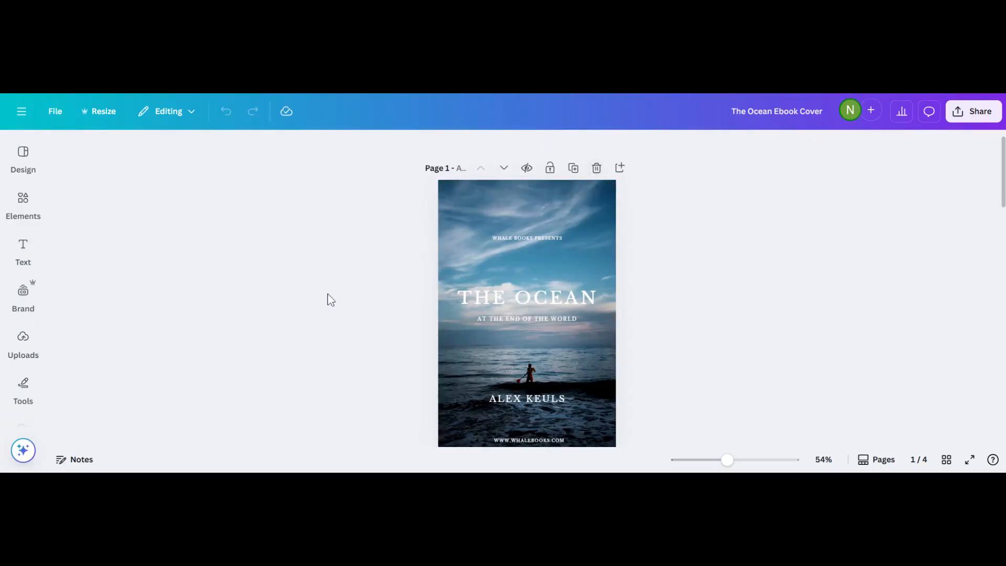
scroll(328, 294, down, 4)
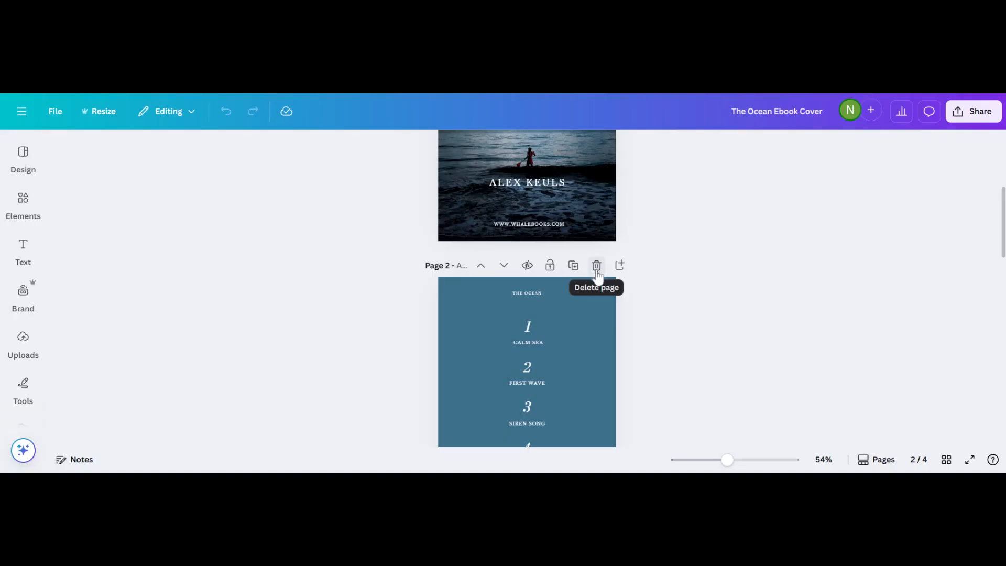
click(597, 268)
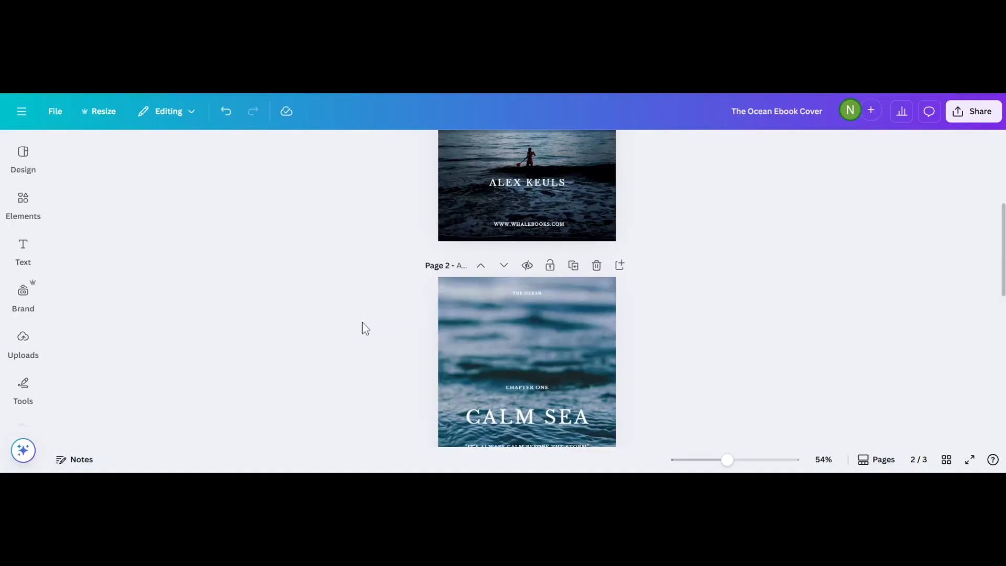
click(597, 268)
click(597, 266)
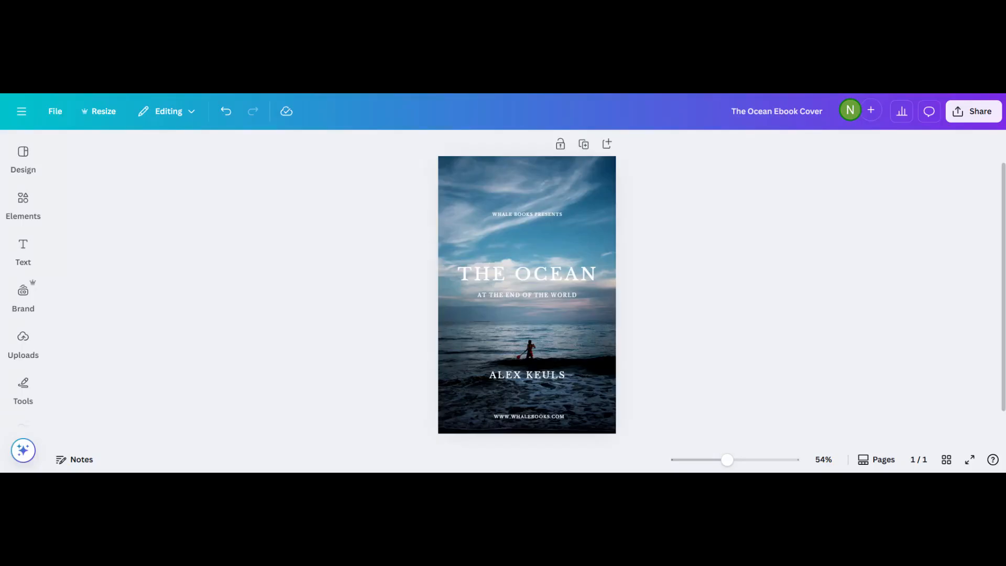
scroll(300, 354, up, 3)
scroll(300, 354, down, 1)
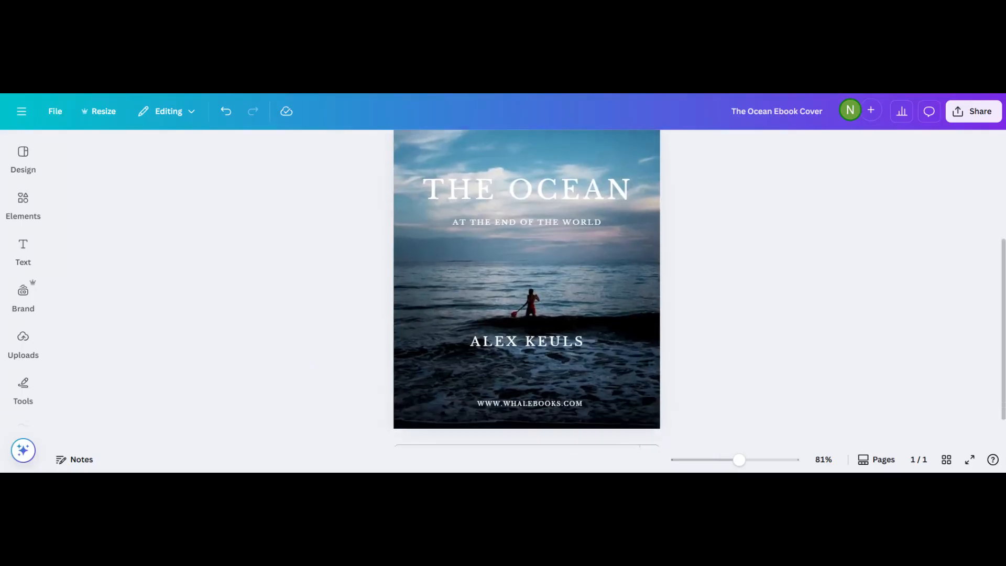
scroll(300, 354, down, 1)
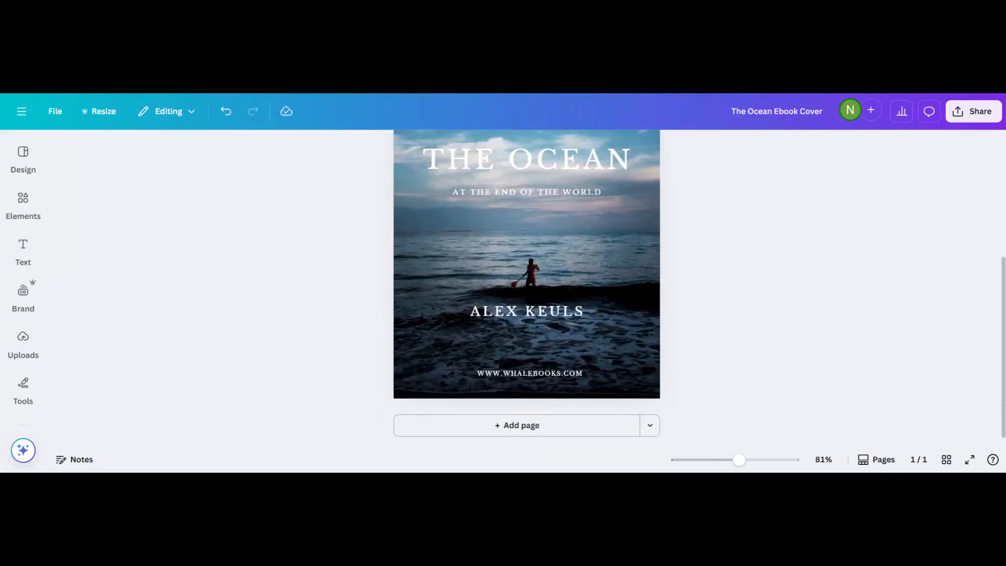
click(512, 374)
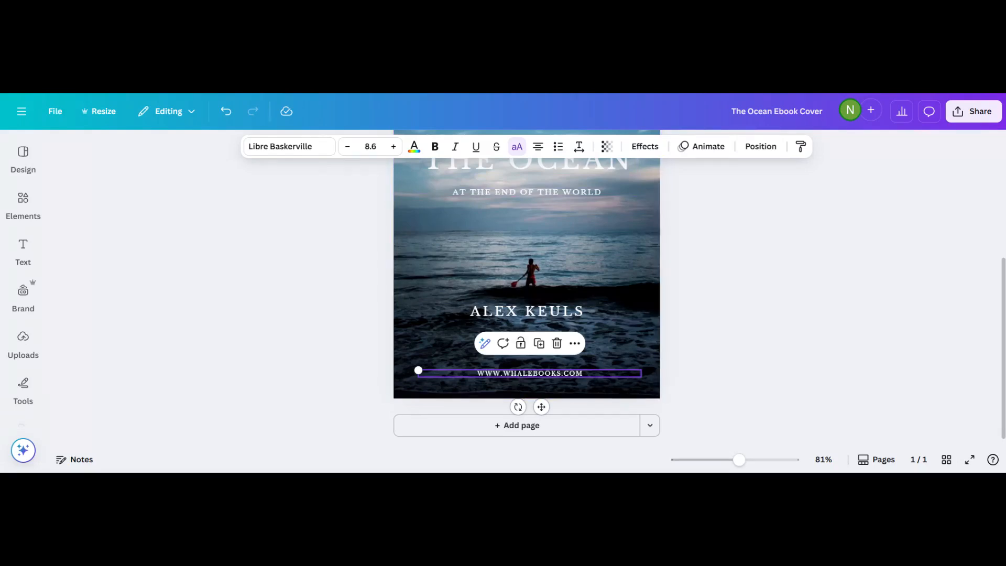
double_click(558, 376)
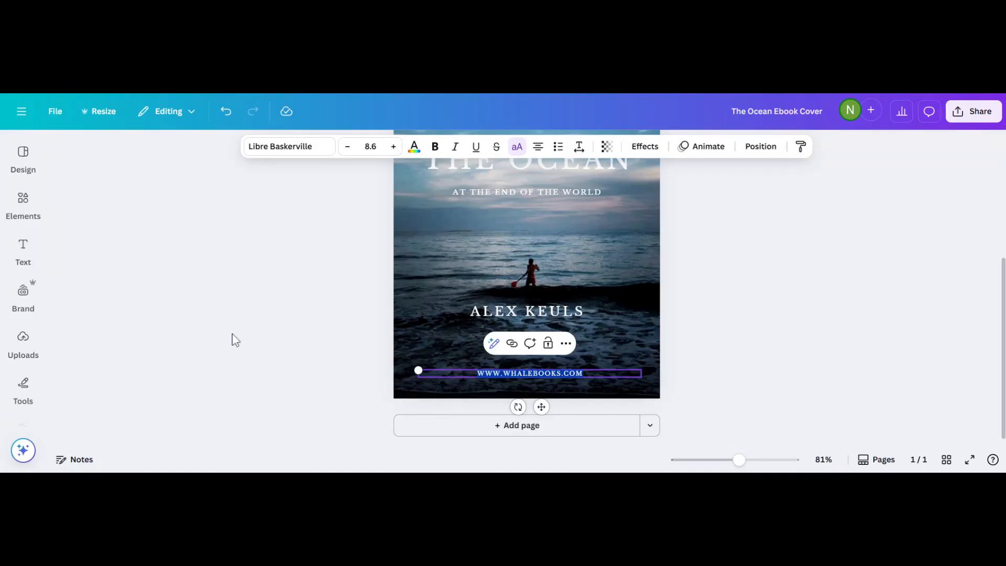
click(501, 379)
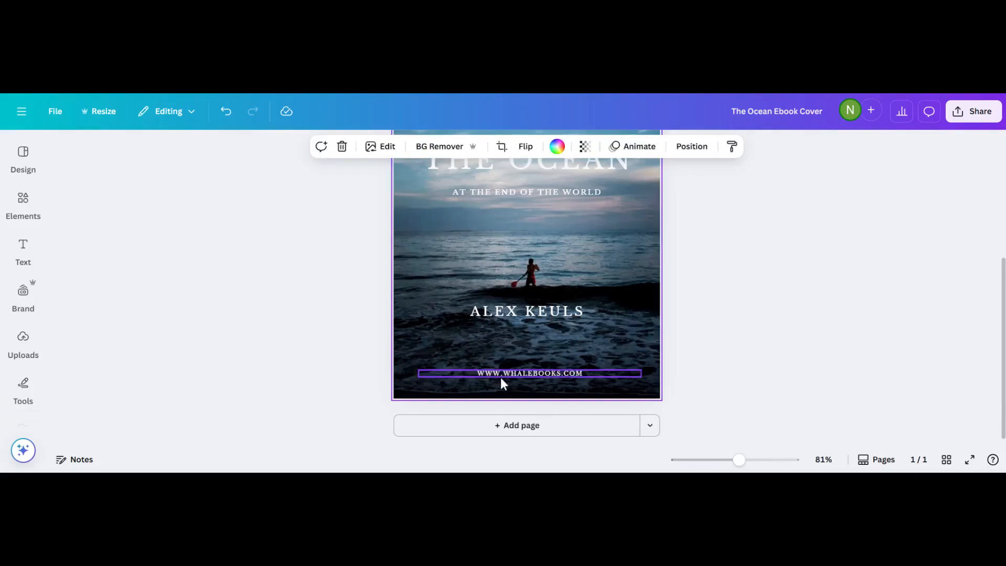
click(501, 372)
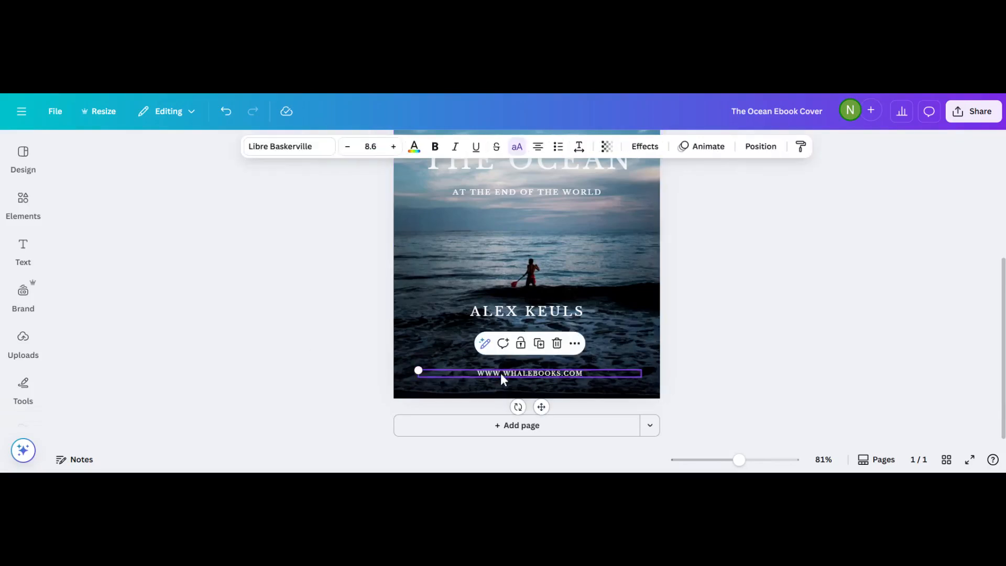
click(501, 373)
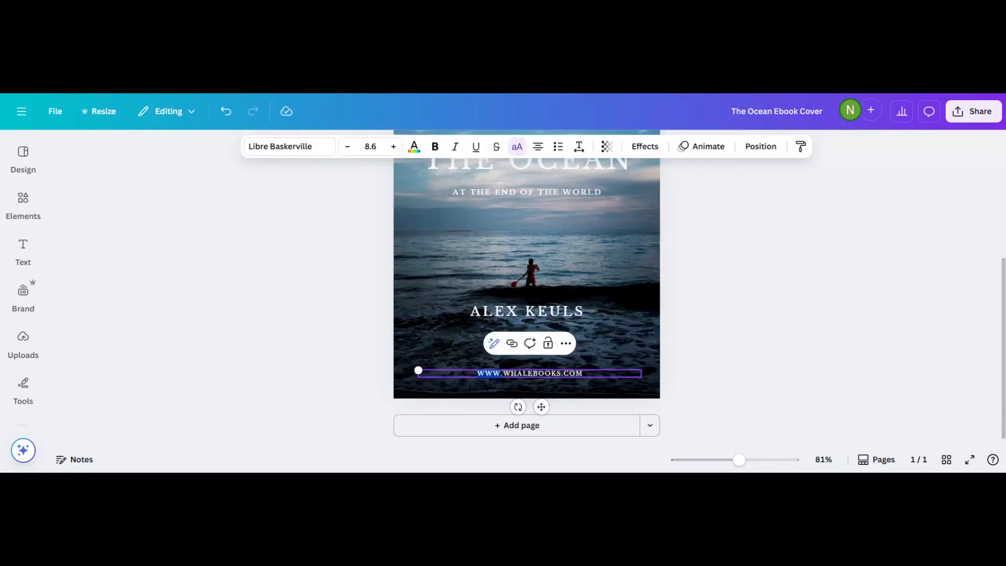
click(509, 372)
click(367, 361)
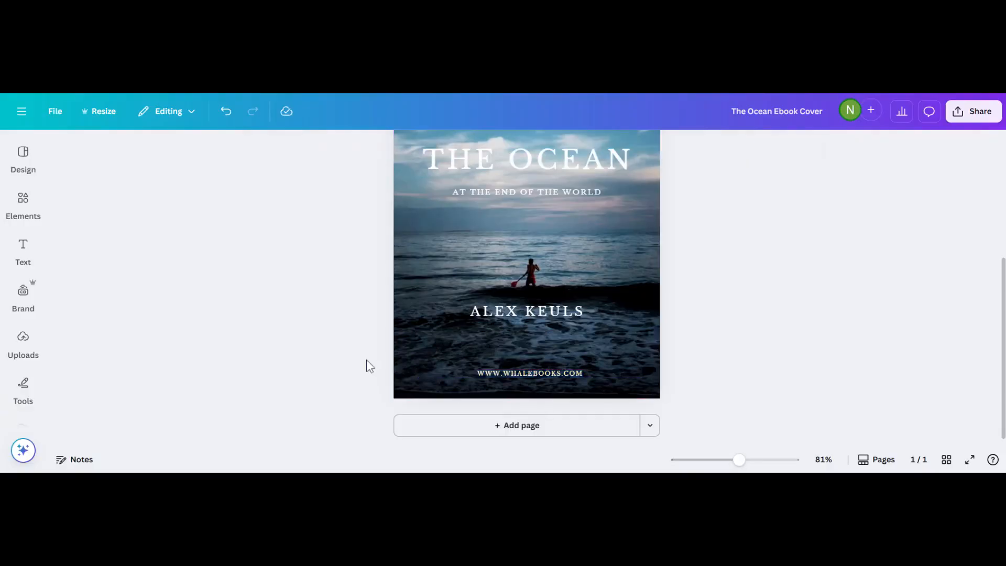
click(523, 376)
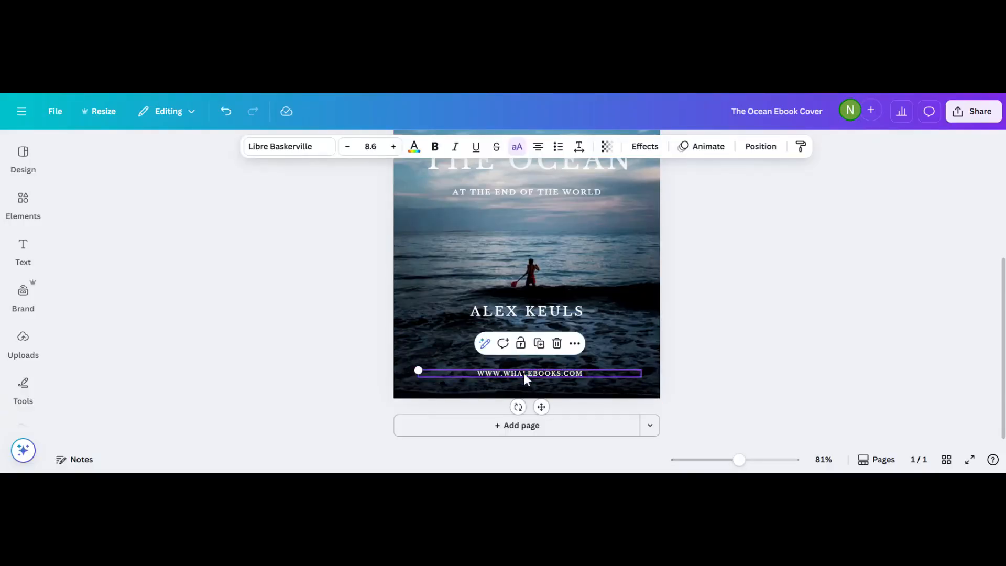
double_click(524, 373)
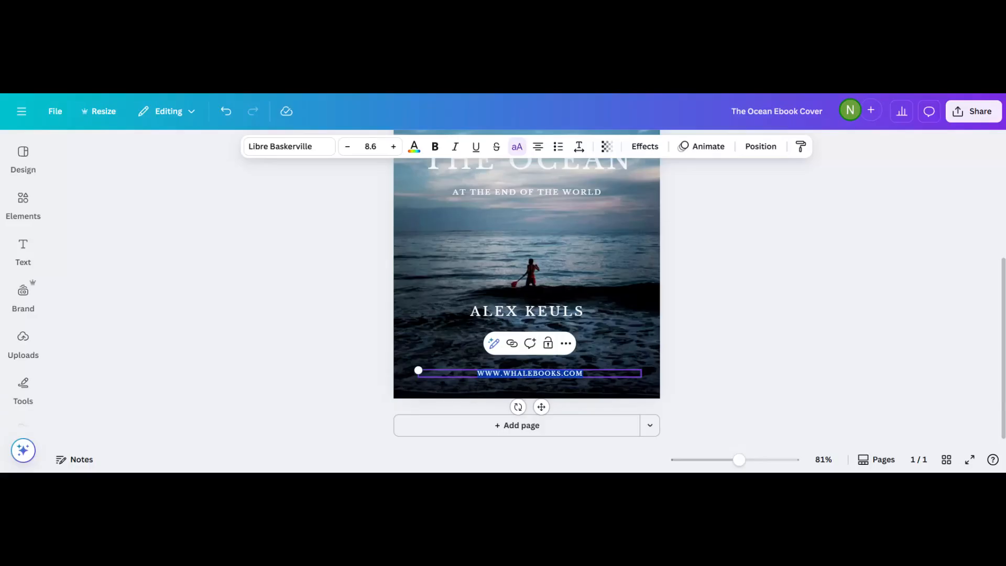
click(312, 358)
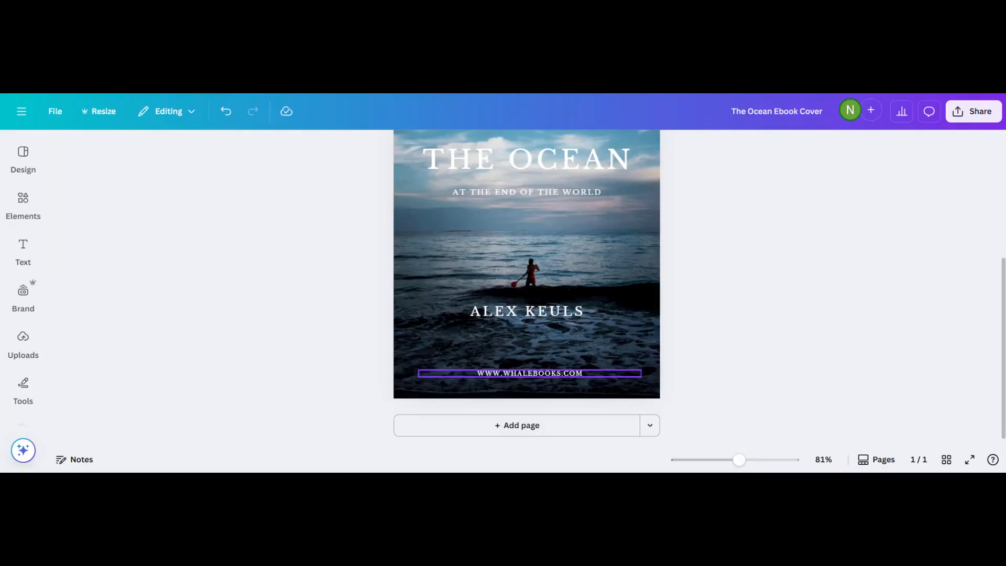
click(524, 375)
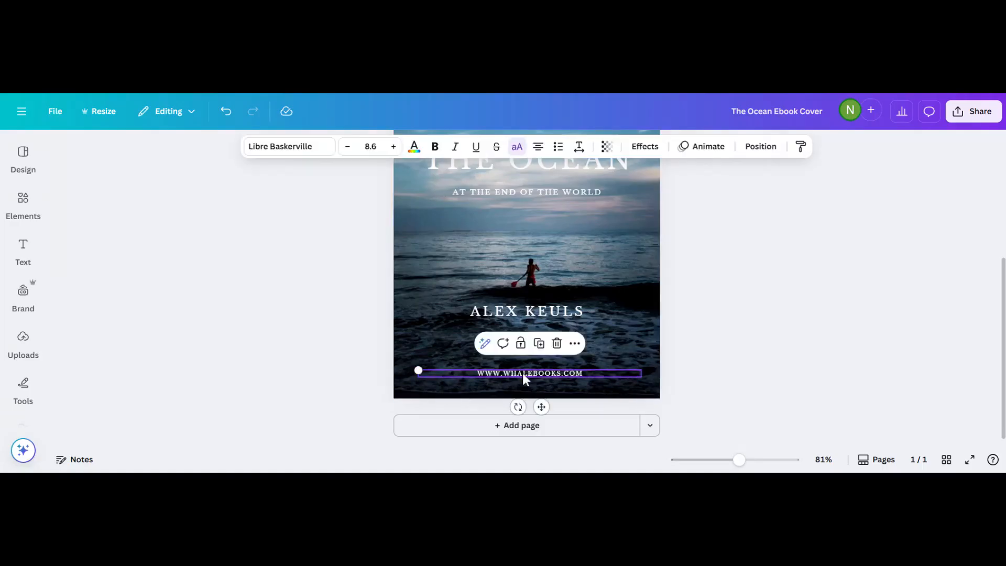
click(557, 344)
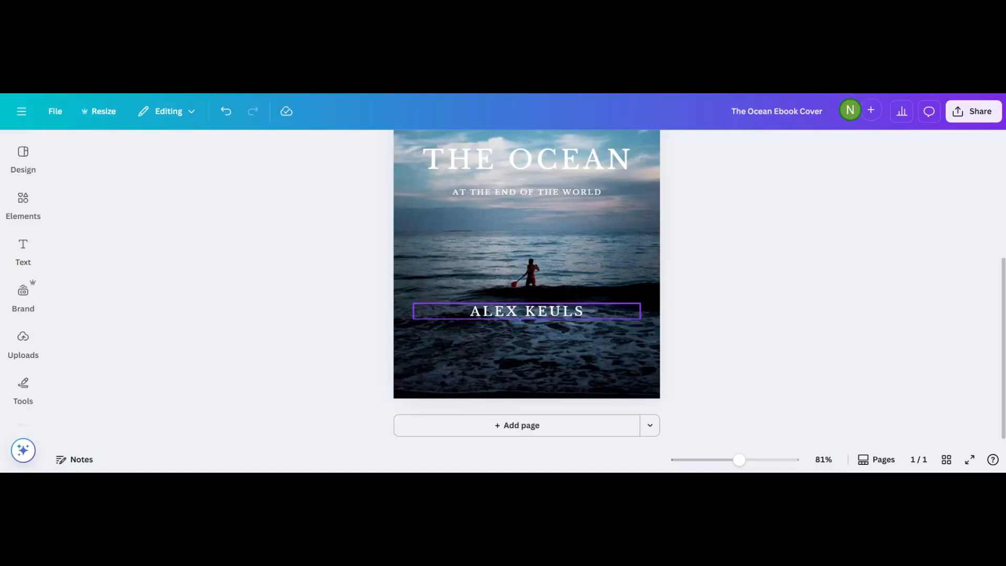
Replace the author name line with the new author's full name in capitals.
click(511, 309)
double_click(511, 309)
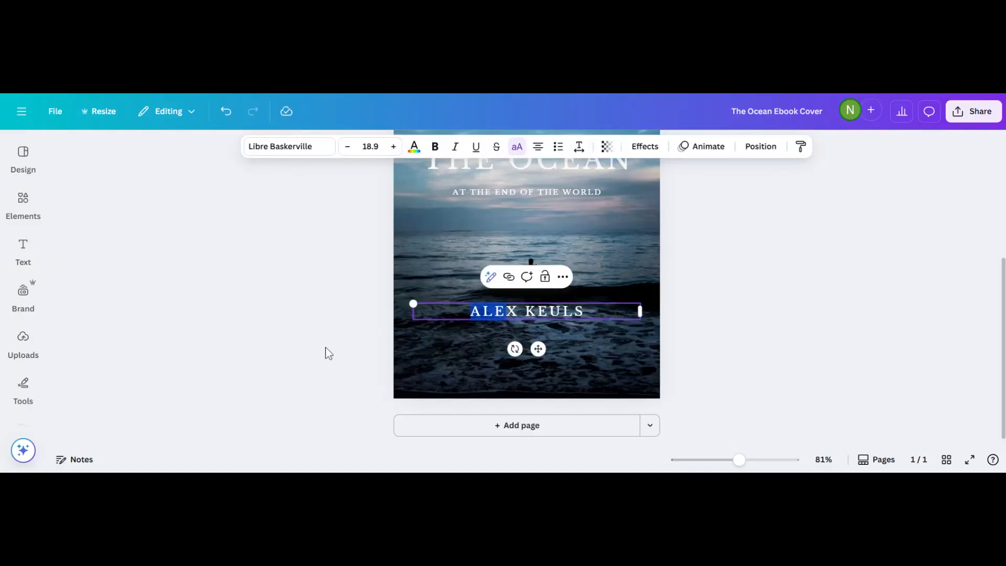
triple_click(541, 314)
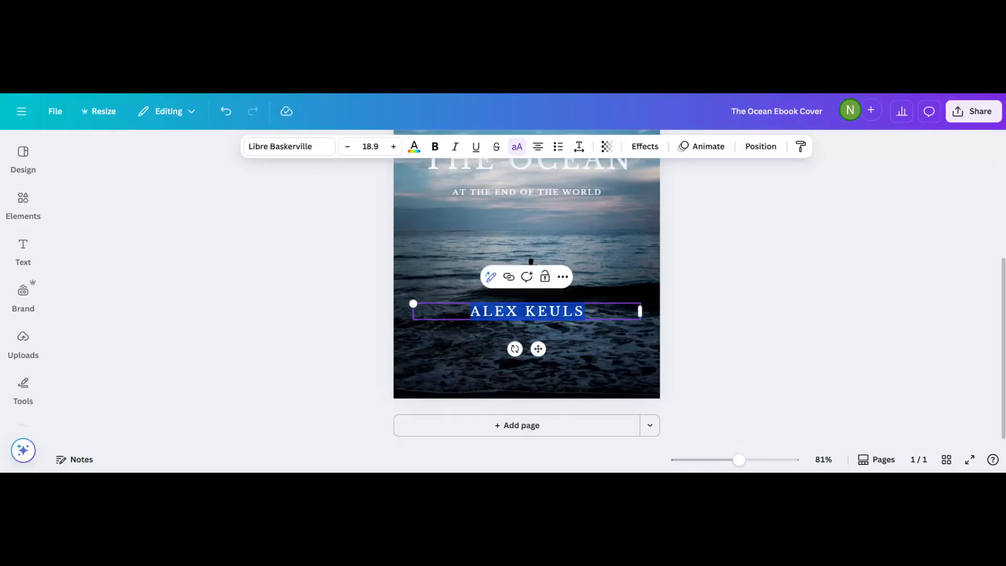
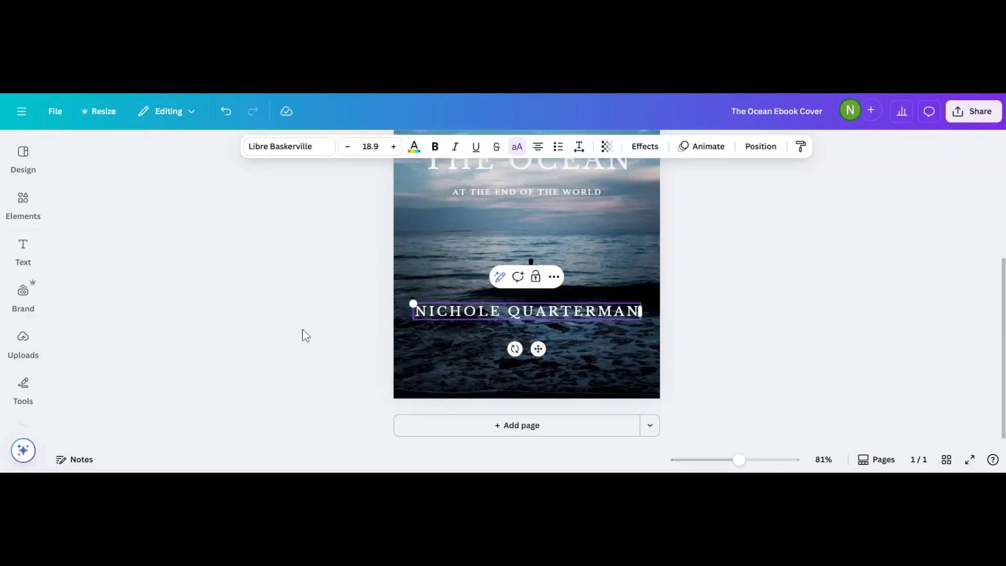
scroll(306, 336, up, 3)
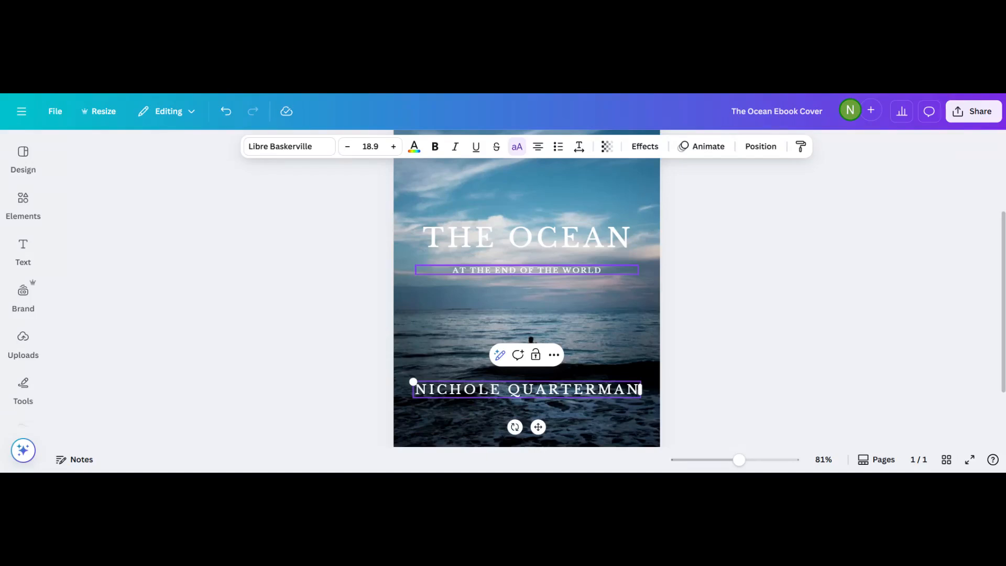
click(507, 250)
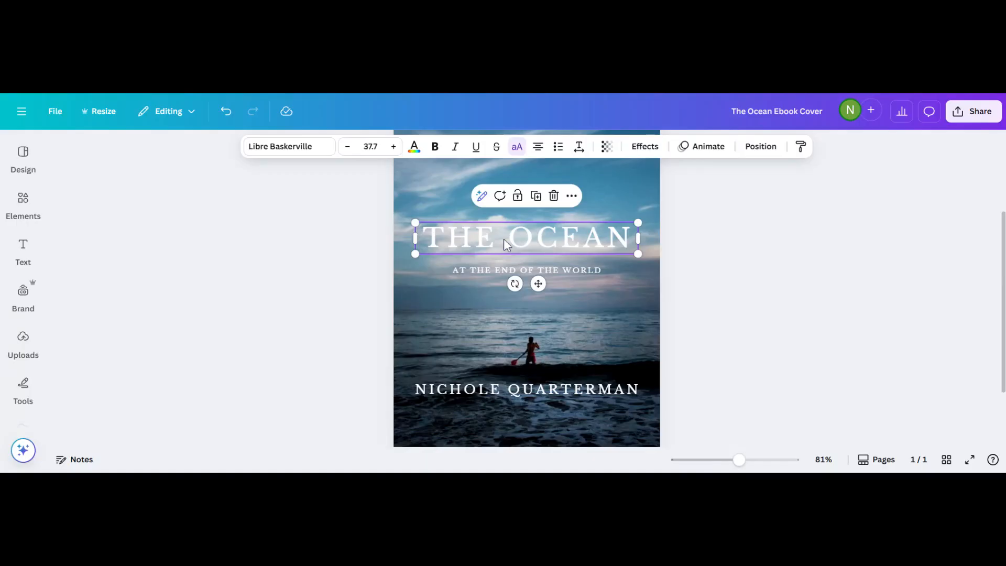
Erase the THE OCEAN title text, leaving its box empty.
key(BackSpace)
key(BackSpace)
key(BackSpace)
key(BackSpace)
key(BackSpace)
key(BackSpace)
key(BackSpace)
key(BackSpace)
key(BackSpace)
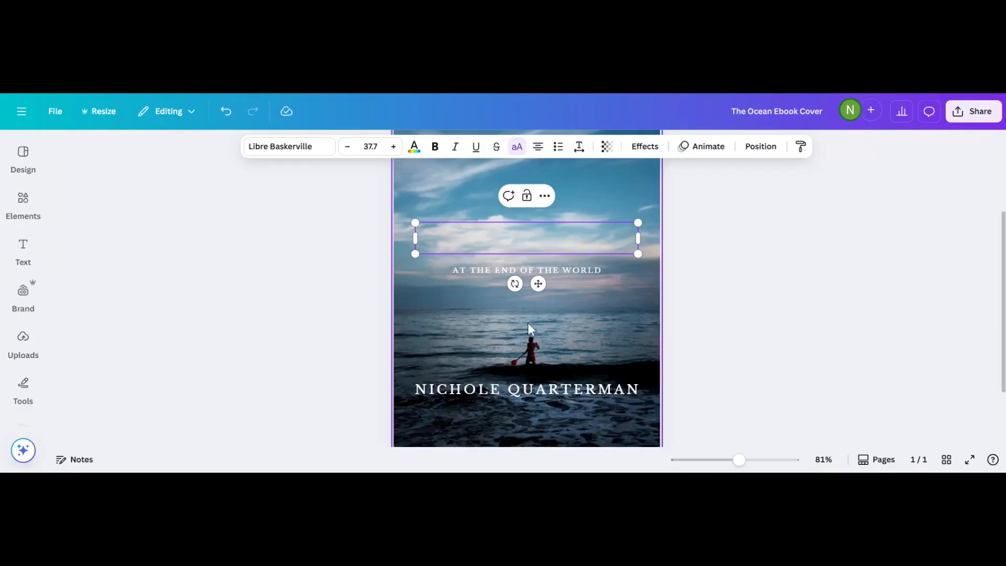
scroll(510, 325, up, 1)
scroll(510, 325, down, 2)
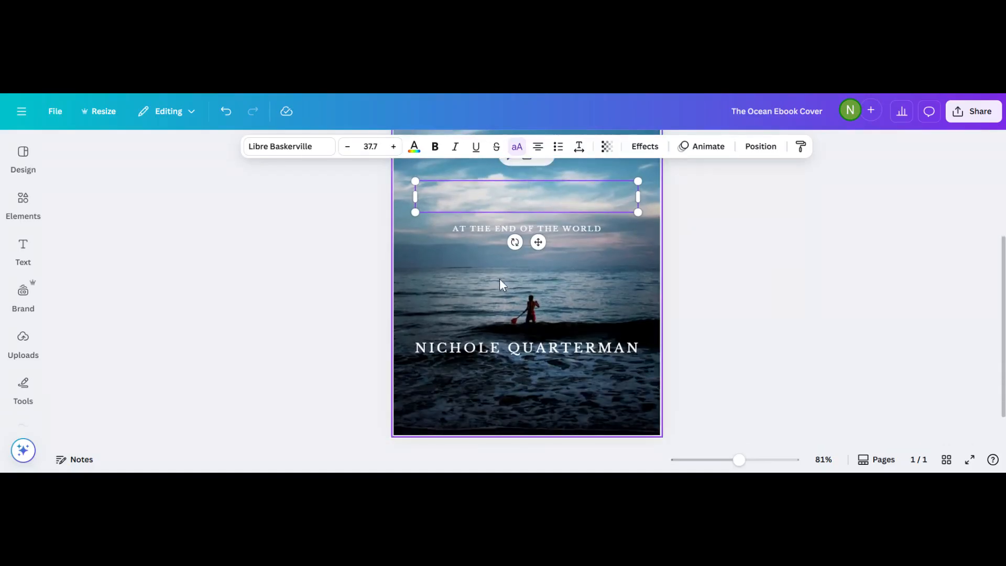
scroll(499, 278, up, 3)
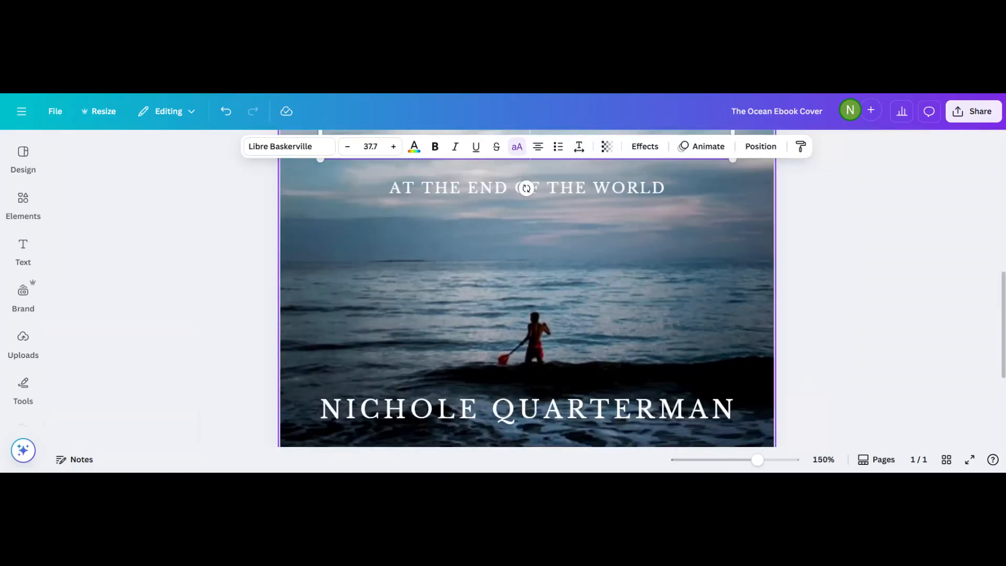
scroll(526, 293, down, 3)
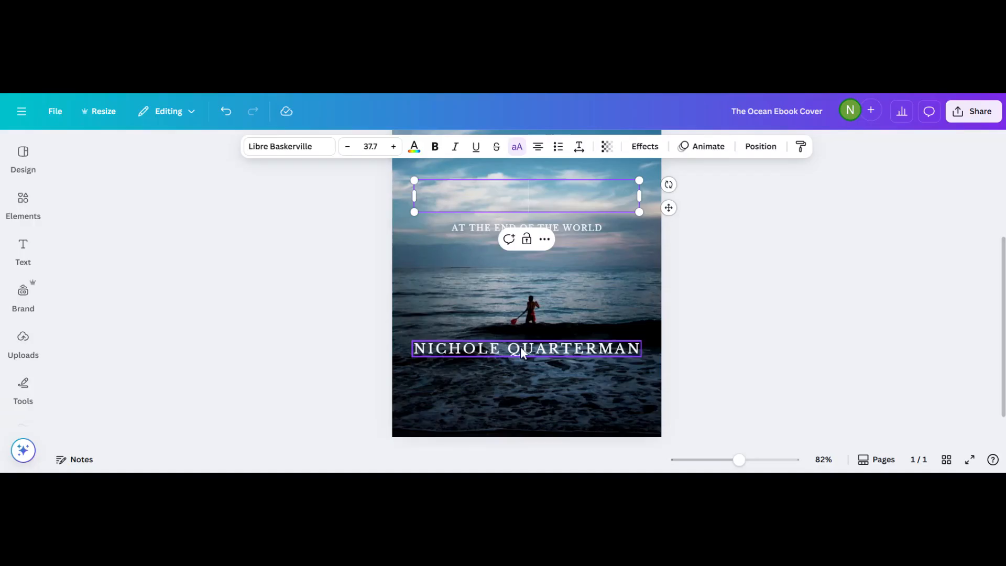
Move the author name to the top of the cover, just above the tagline.
click(464, 347)
drag(464, 347, 471, 192)
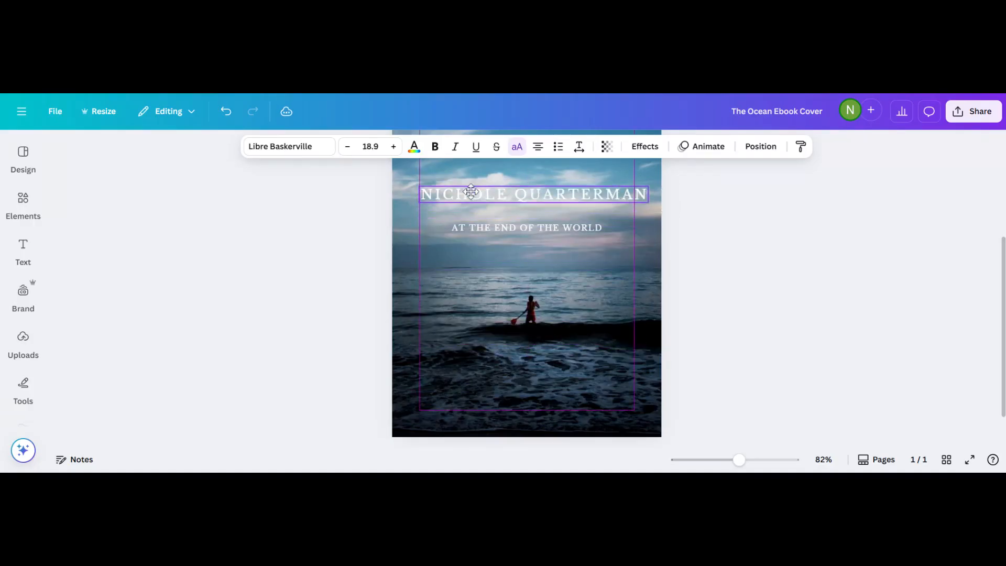
click(455, 229)
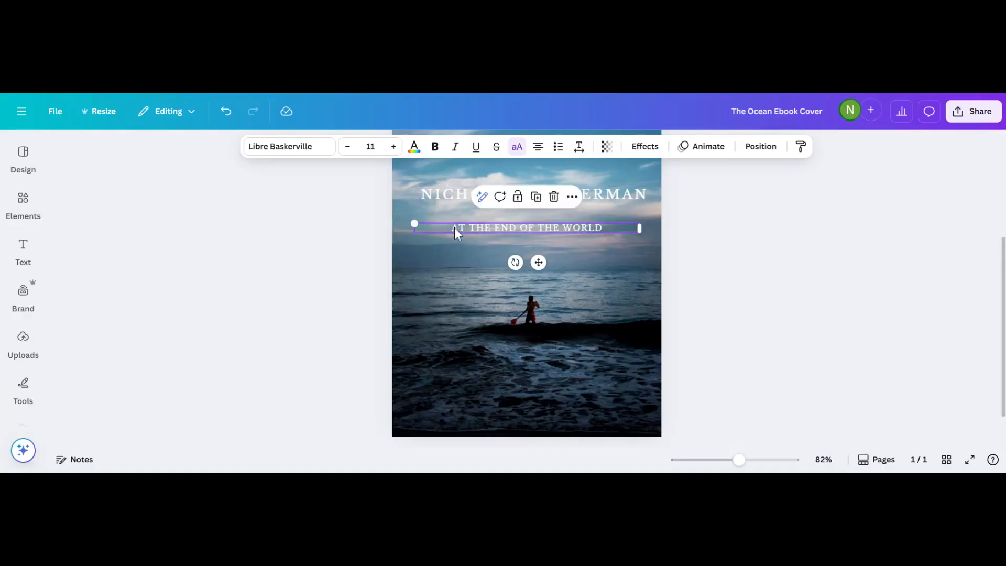
drag(454, 227, 449, 222)
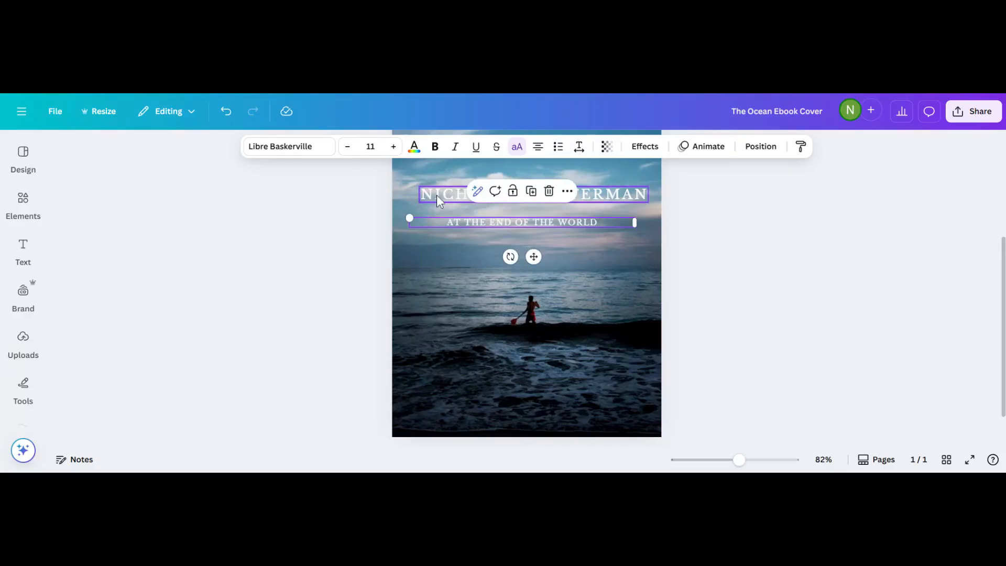
click(436, 195)
drag(438, 192, 449, 212)
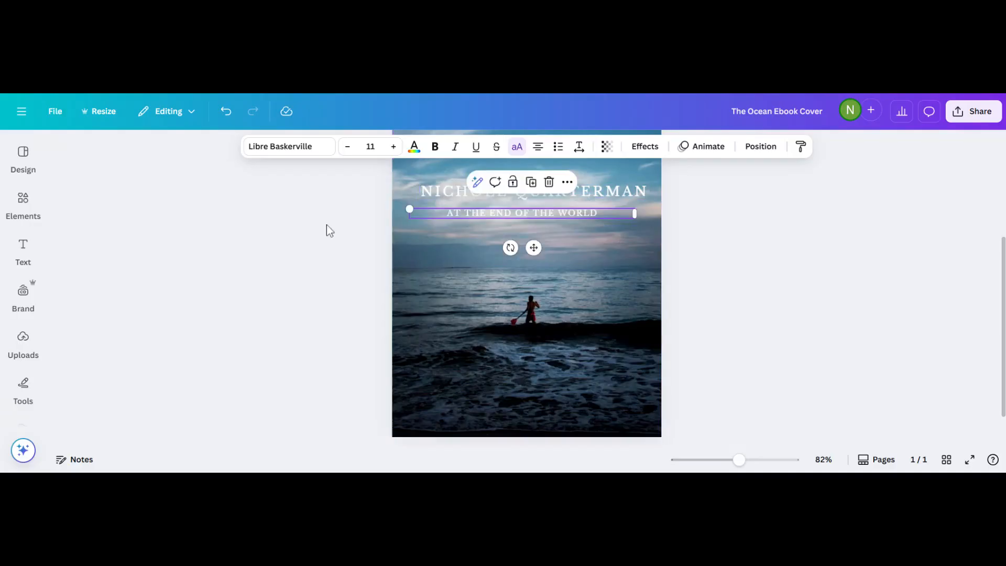
Fine-tune the author name and AT THE END OF THE WORLD tagline positions.
click(454, 191)
click(454, 191)
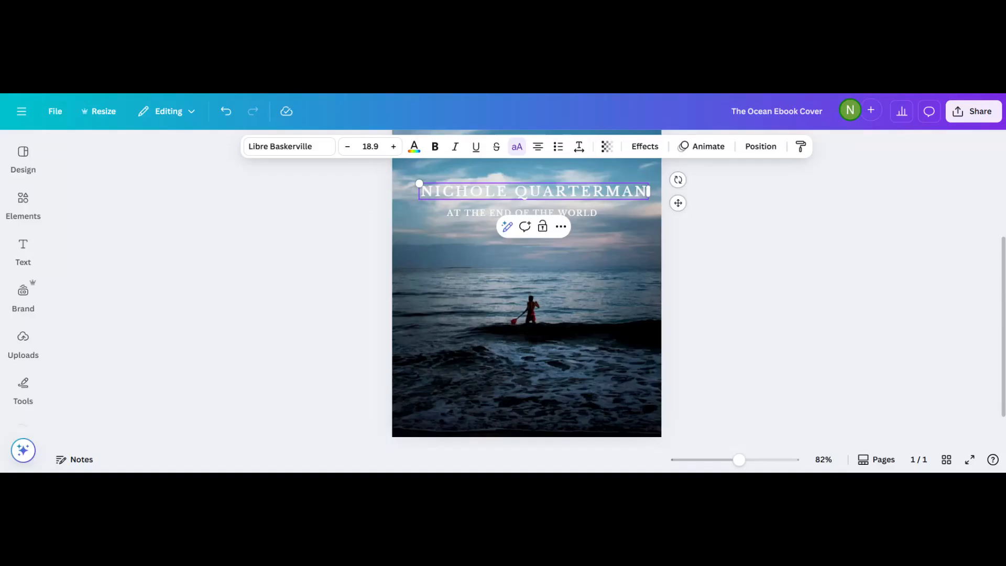
mouse_move(421, 190)
mouse_down()
mouse_move(647, 190)
mouse_move(420, 190)
mouse_up()
drag(421, 190, 650, 191)
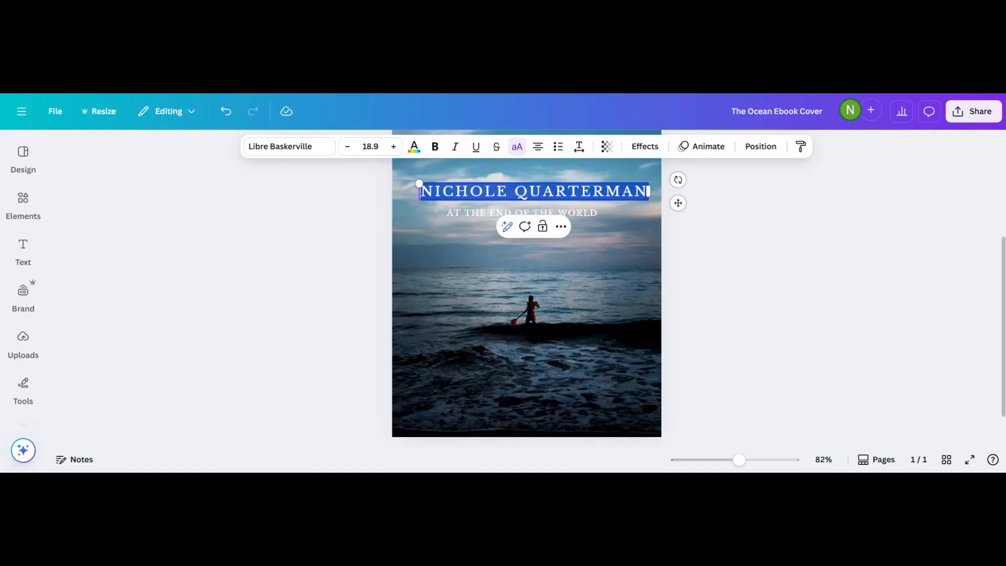
drag(541, 189, 541, 182)
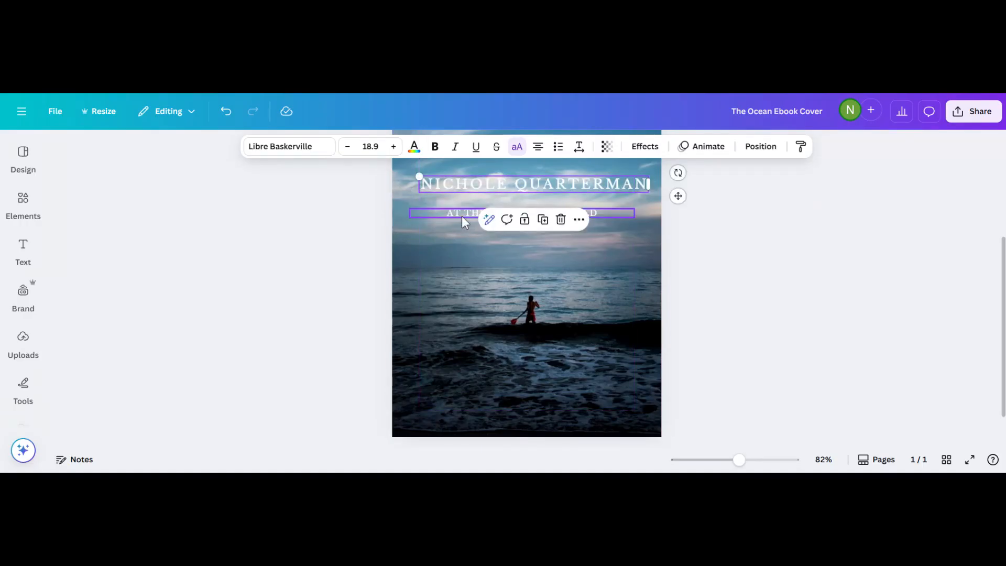
drag(461, 216, 468, 205)
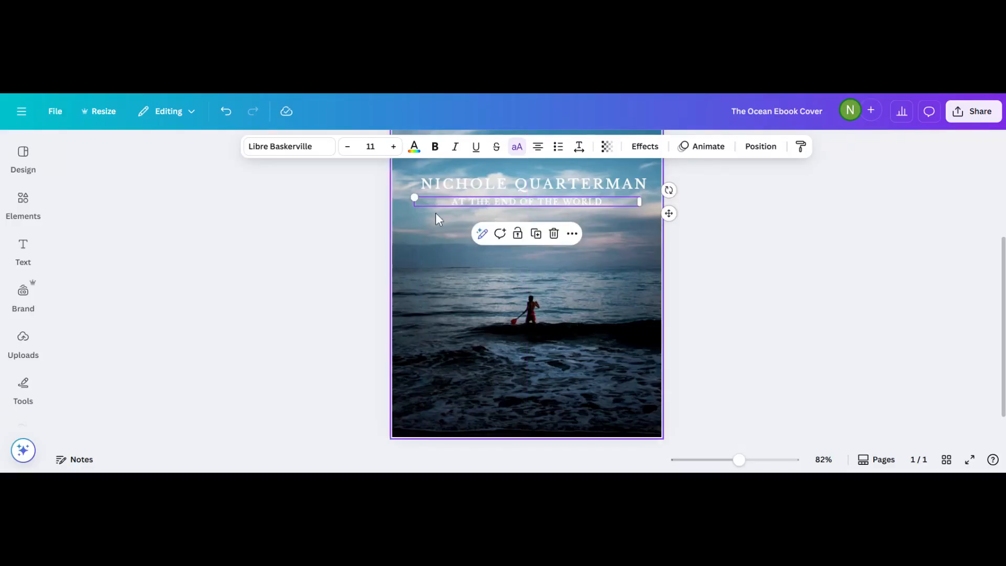
Select the full tagline and author name text.
double_click(495, 203)
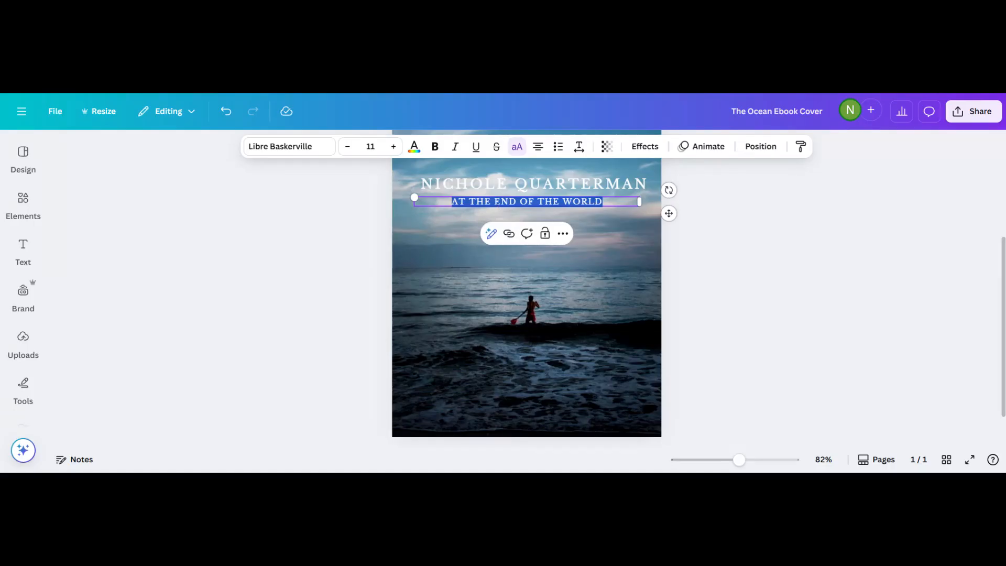
click(451, 183)
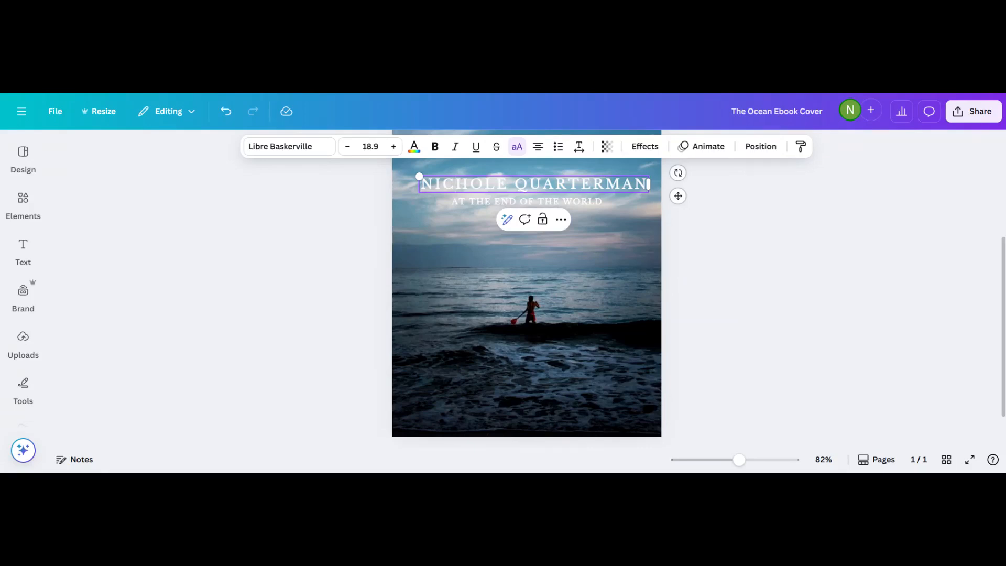
drag(420, 183, 648, 180)
click(424, 193)
click(425, 190)
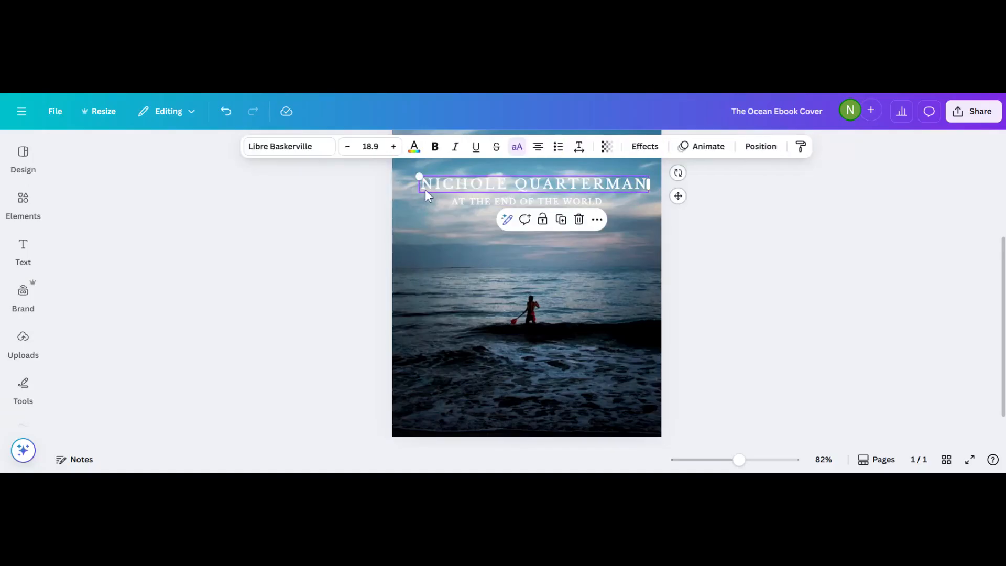
double_click(425, 190)
key(ctrl+a)
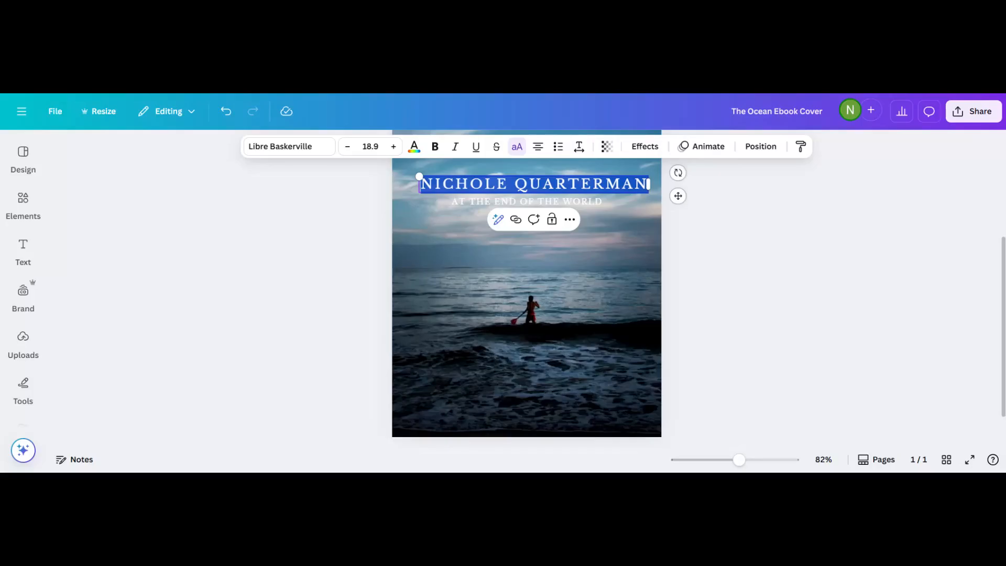
click(416, 222)
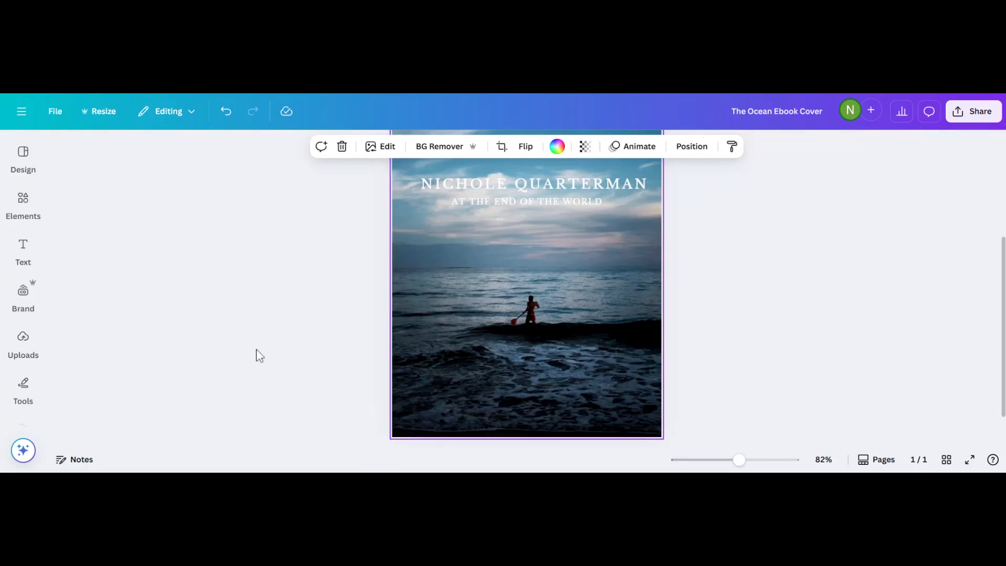
Select the ocean background photo and open its Edit panel.
scroll(254, 360, down, 3)
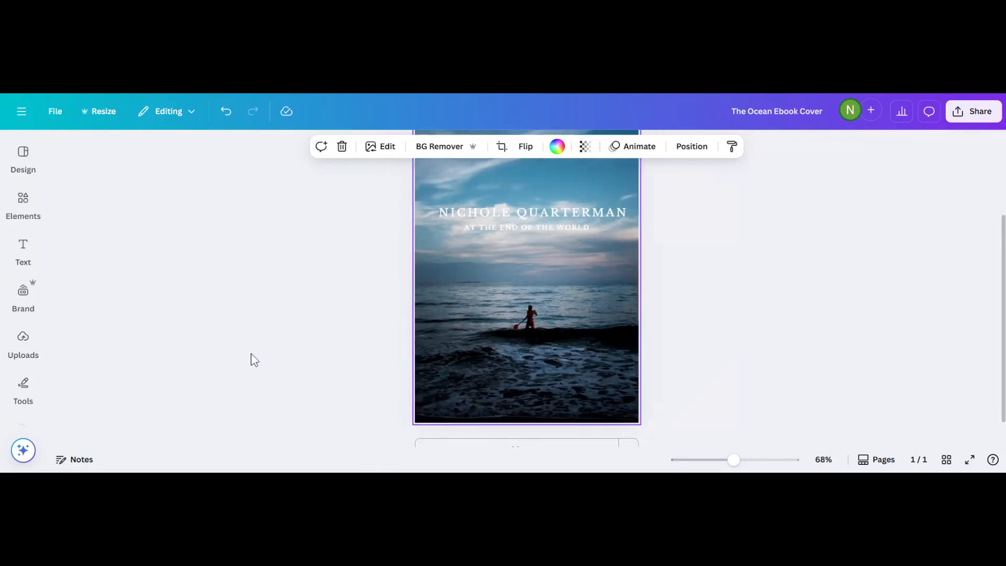
scroll(473, 337, down, 1)
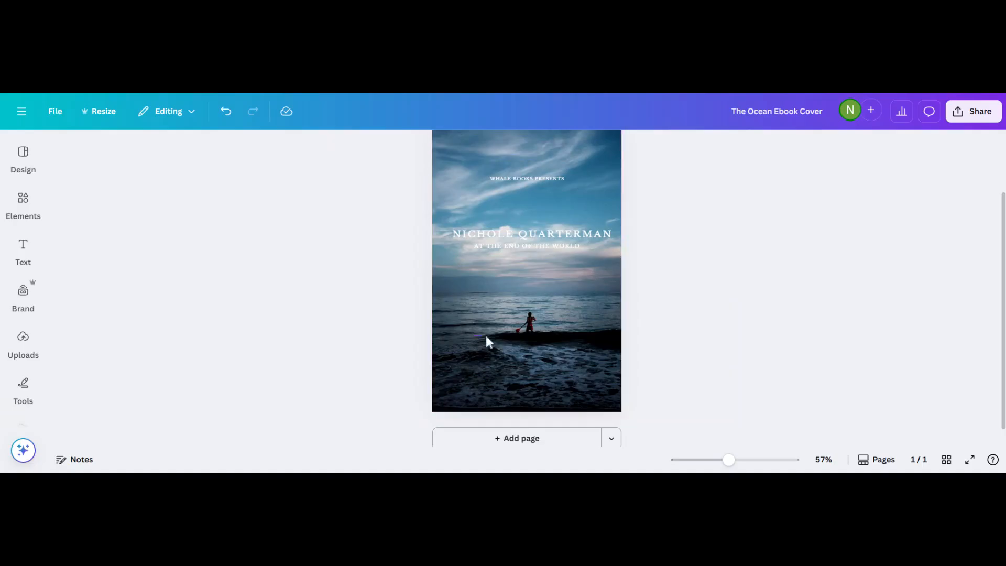
drag(485, 344, 499, 305)
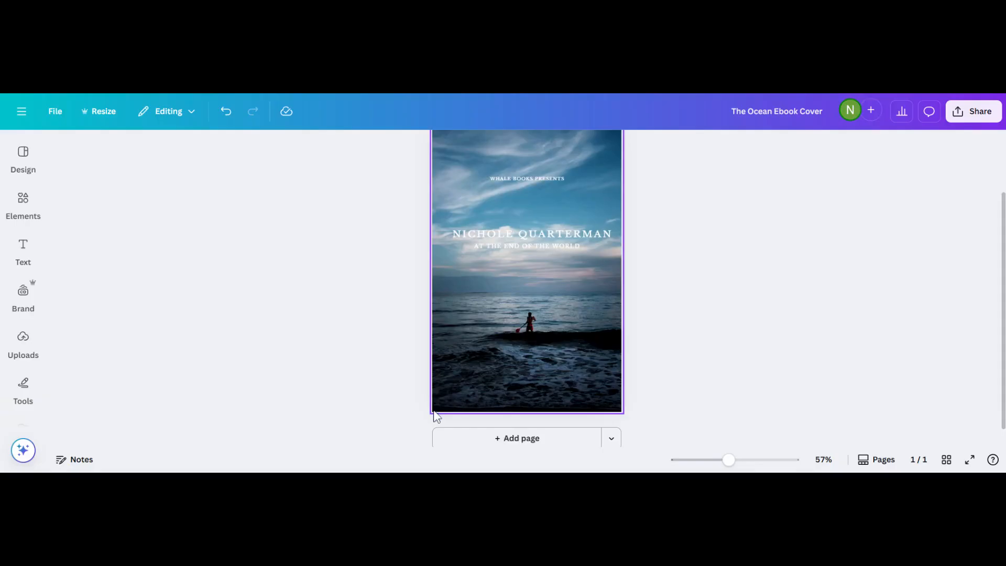
click(441, 388)
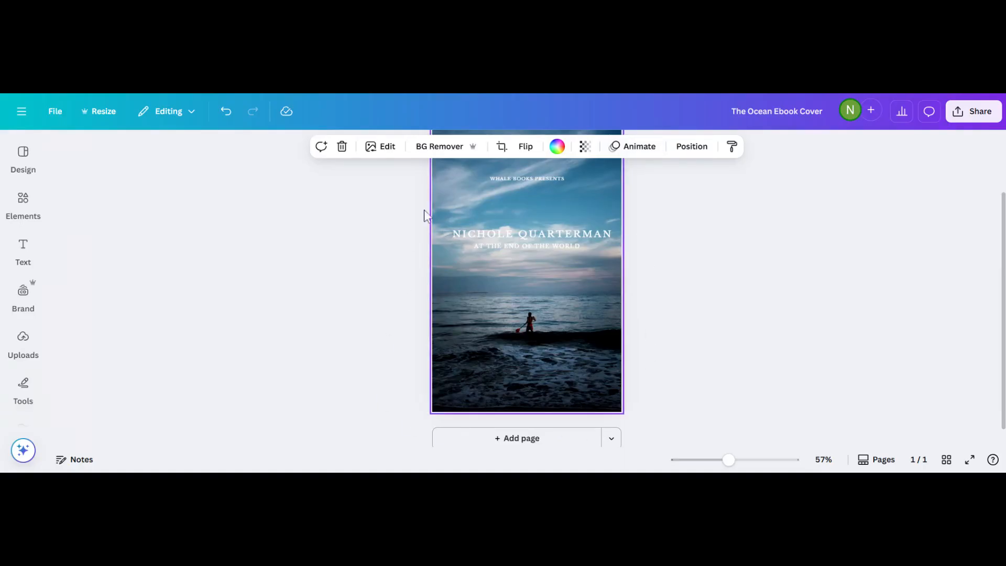
click(382, 151)
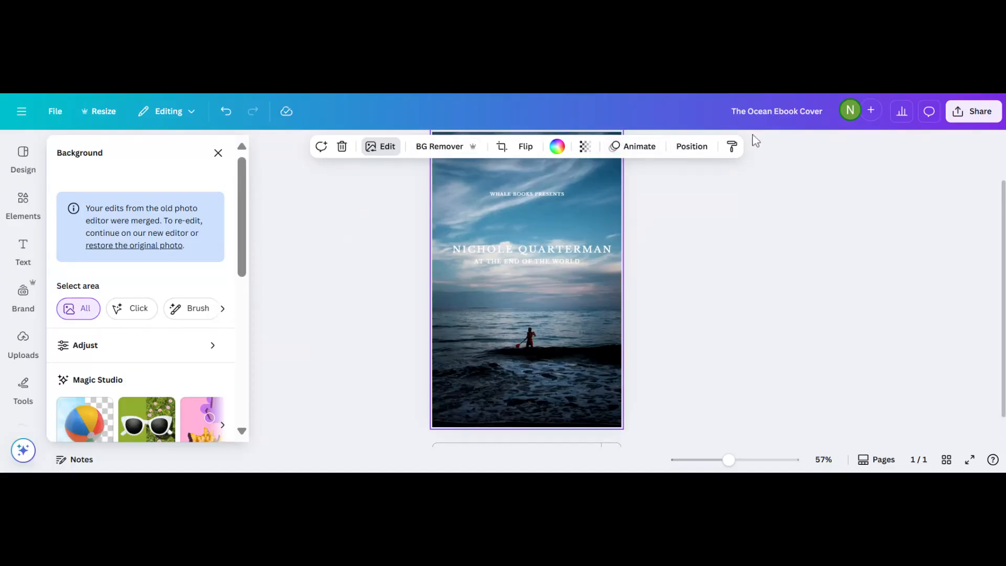
Crop the background photo, enlarging and shifting it so the paddler sits lower.
click(501, 147)
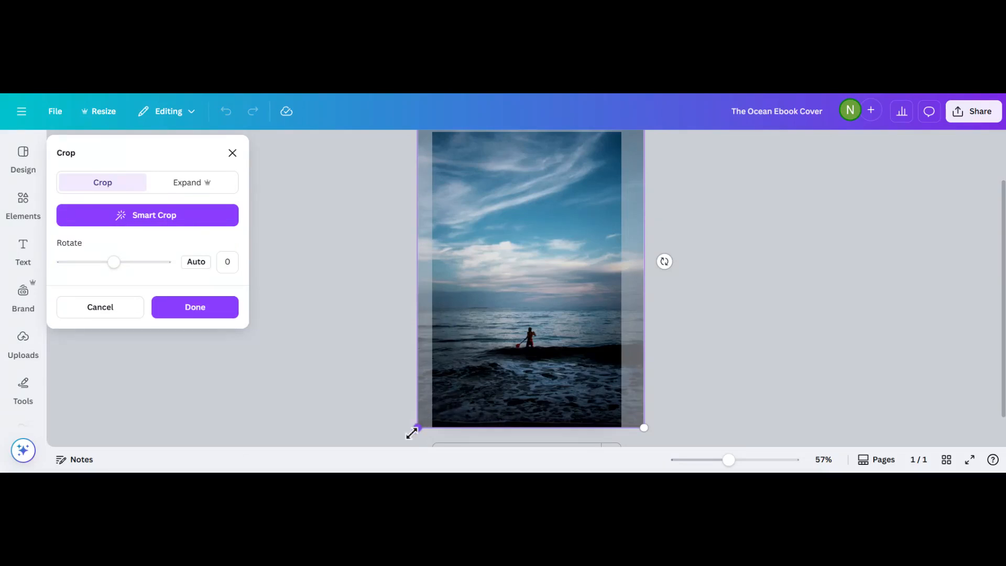
drag(410, 431, 410, 420)
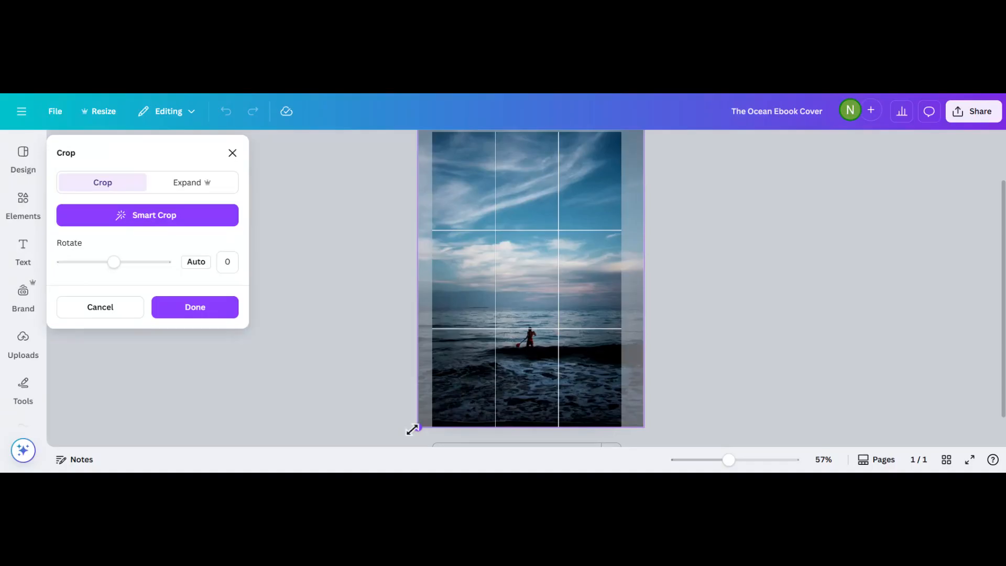
drag(474, 251, 465, 188)
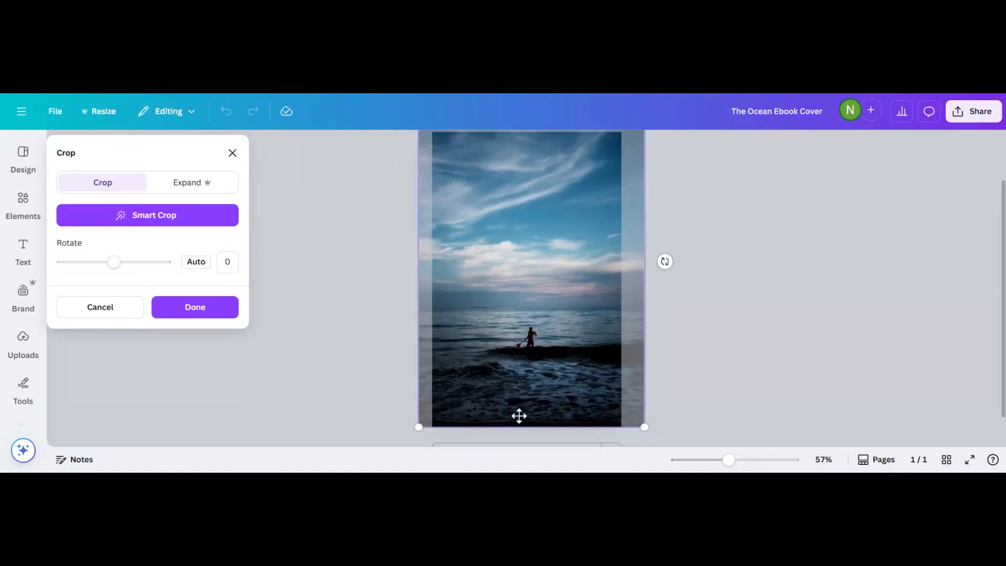
drag(513, 343, 522, 289)
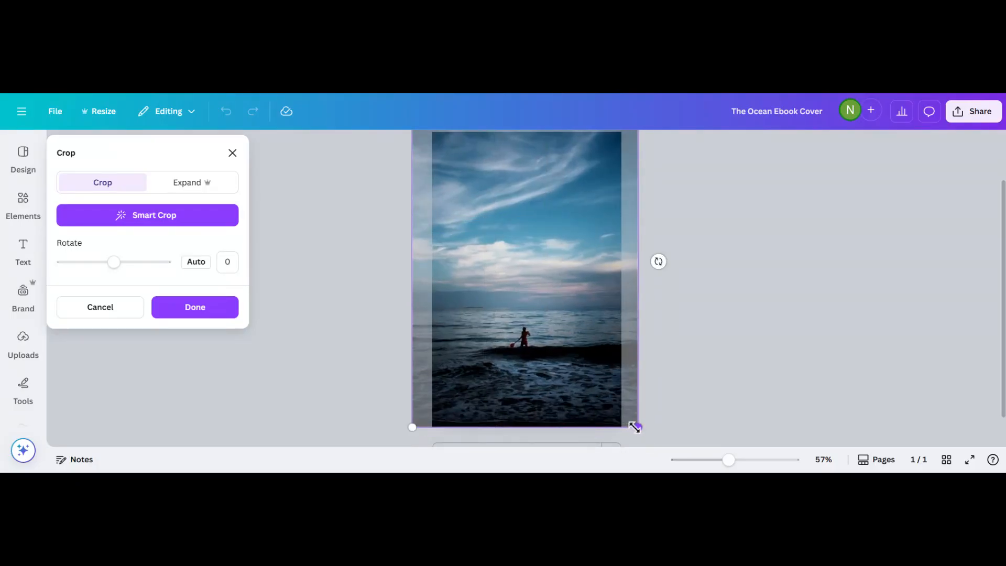
drag(637, 426, 610, 416)
scroll(411, 144, up, 2)
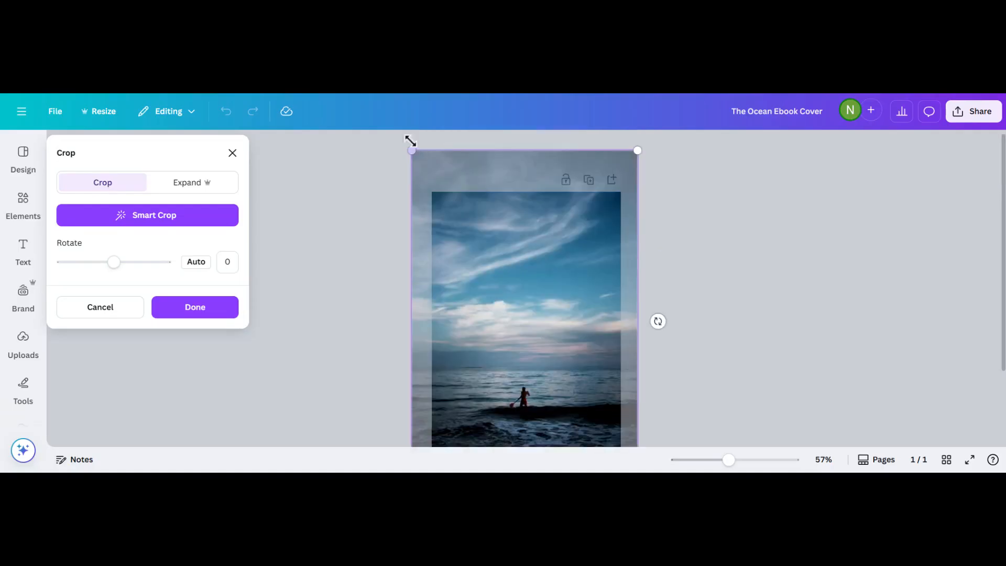
drag(411, 148, 275, 36)
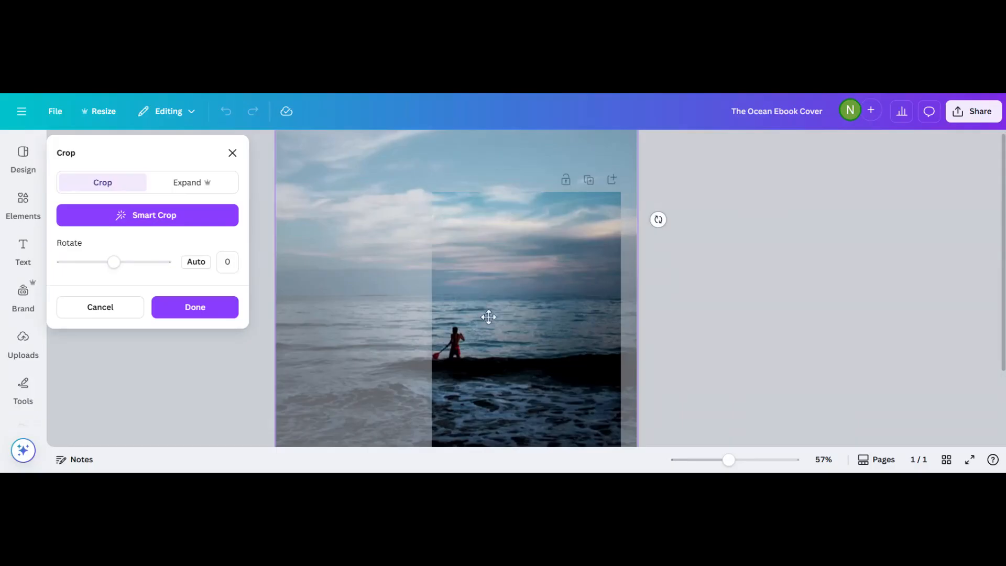
drag(487, 316, 569, 271)
drag(546, 303, 544, 316)
click(795, 337)
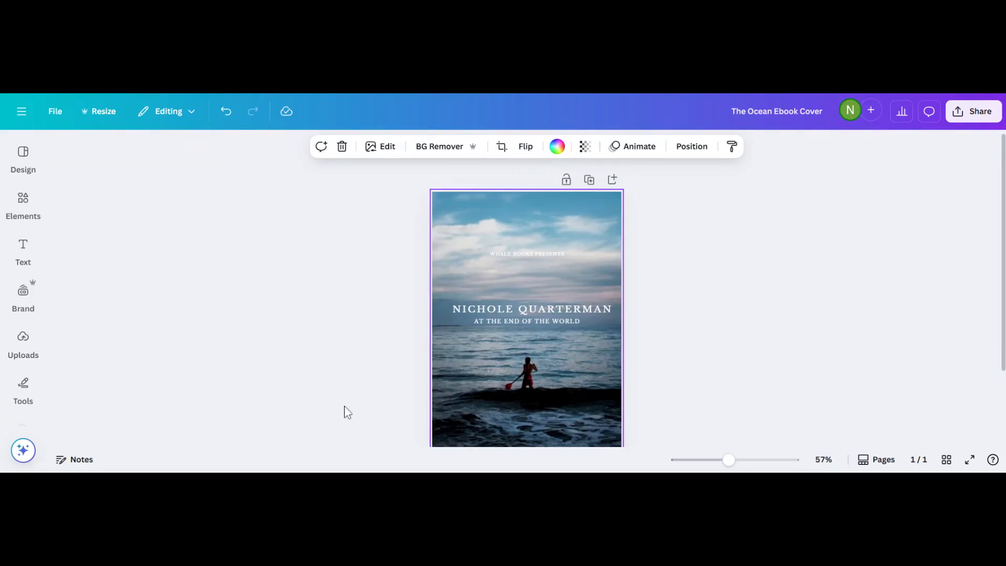
Crop the background photo, shifting it up and left so the paddler sits higher above the surf.
click(482, 309)
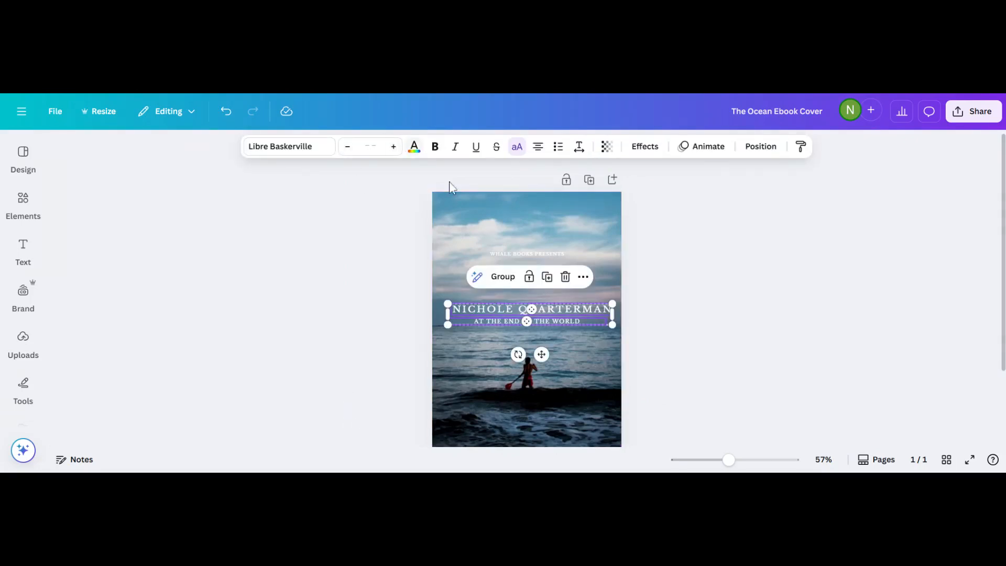
click(444, 210)
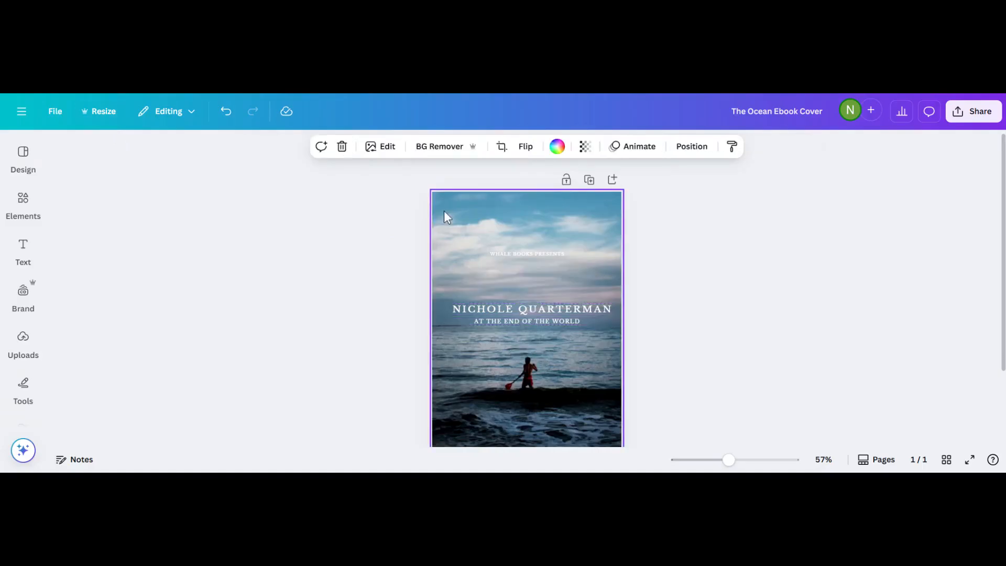
click(386, 146)
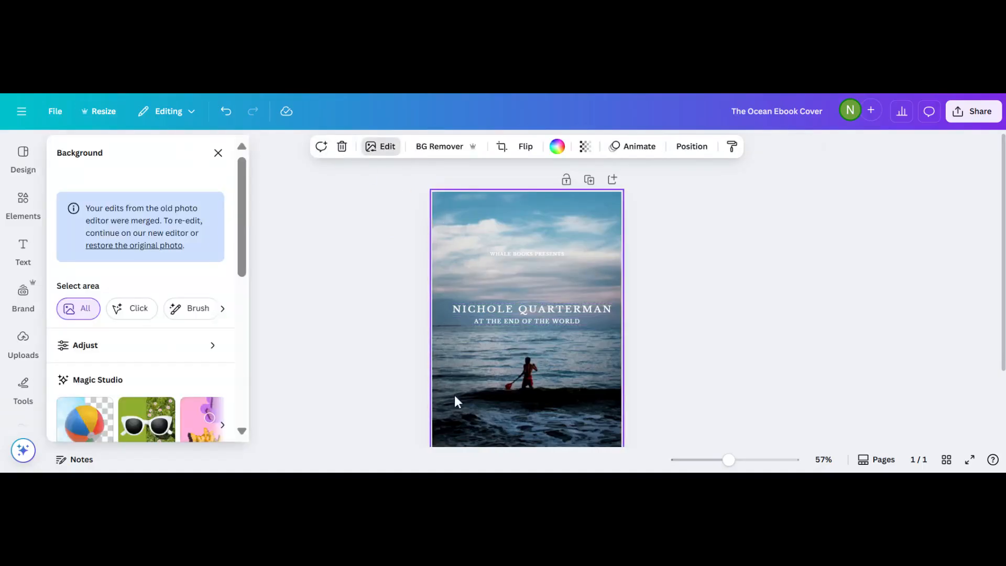
drag(451, 354, 392, 222)
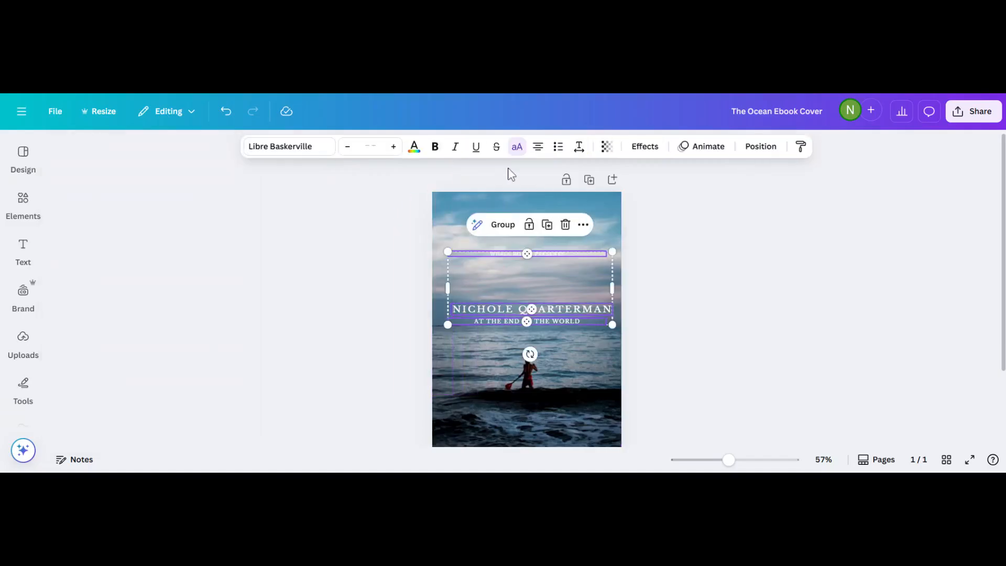
click(463, 243)
click(386, 146)
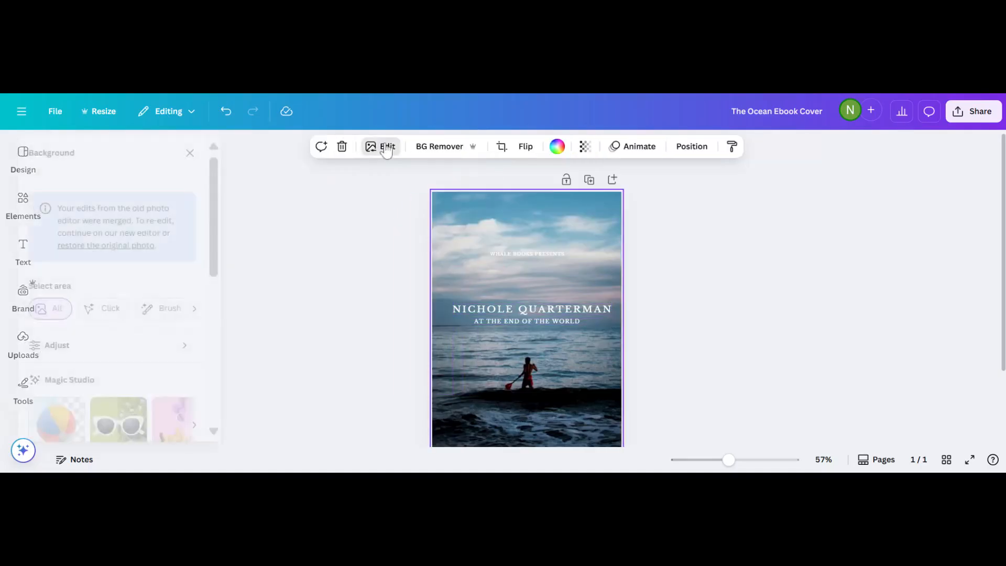
click(501, 146)
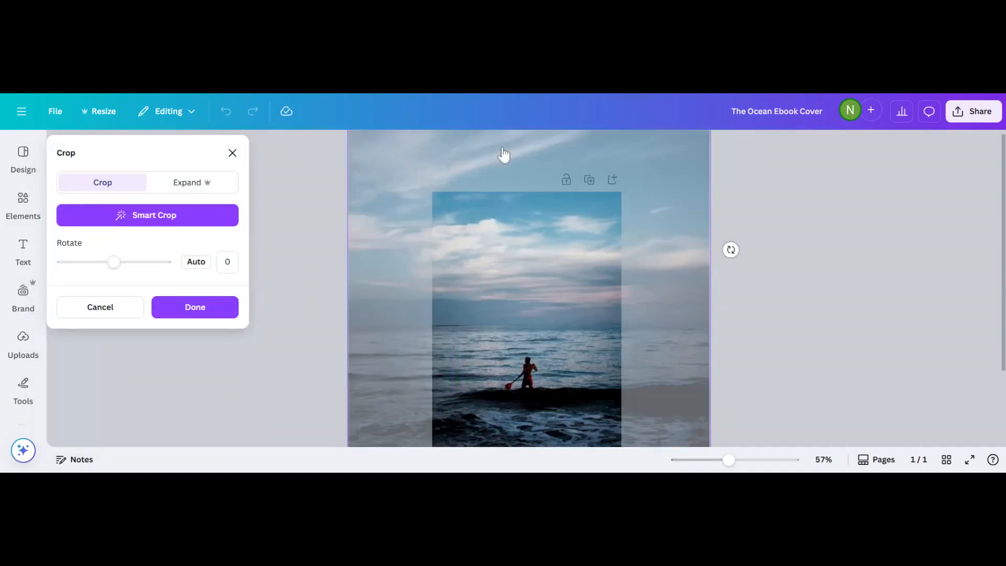
drag(505, 310, 494, 210)
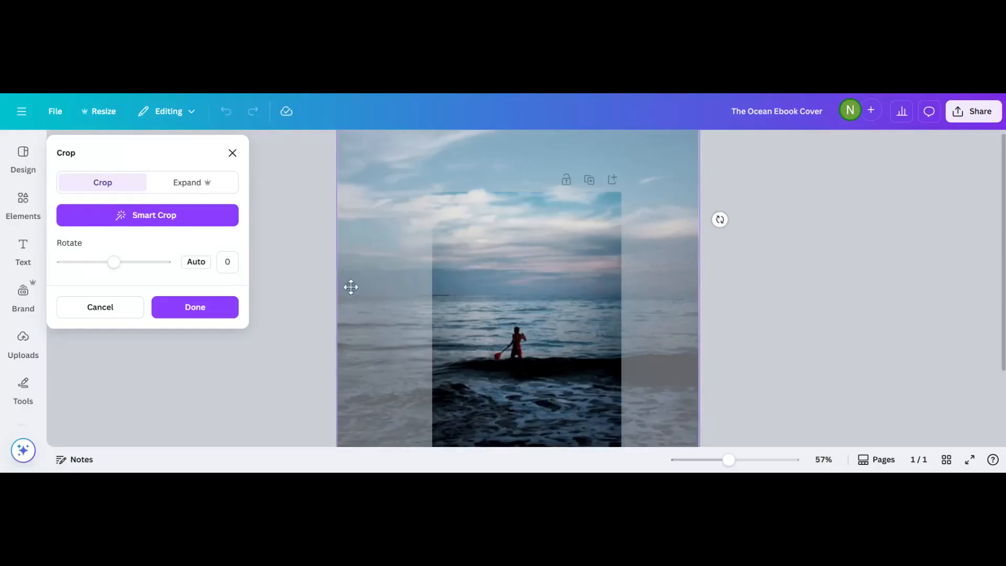
scroll(362, 343, down, 2)
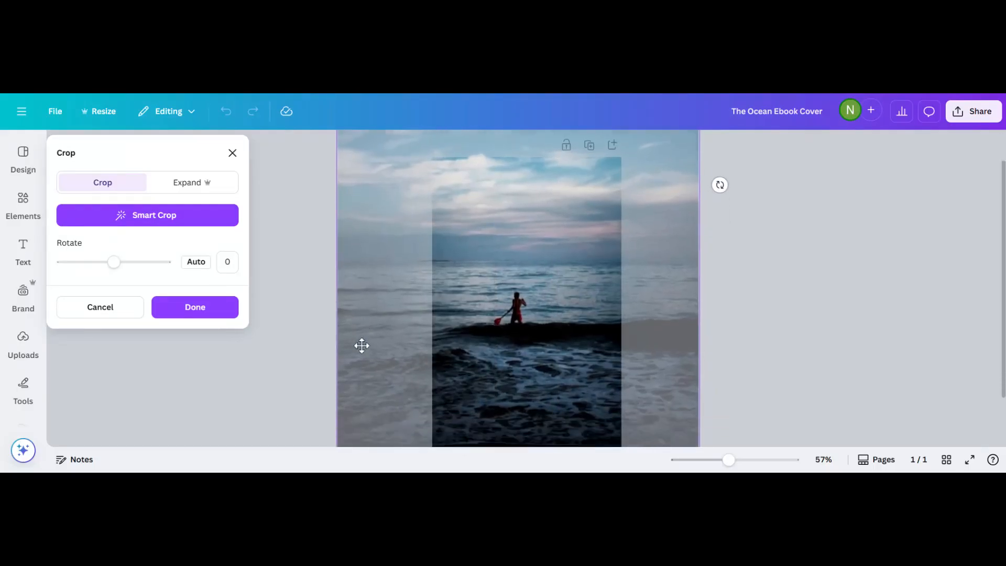
click(360, 436)
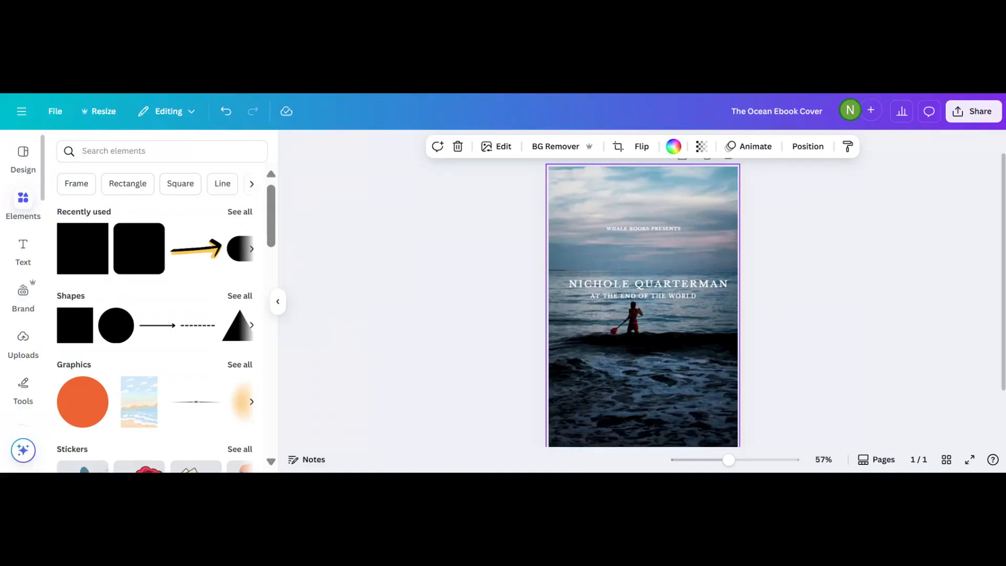
Search the elements library for 'boat'.
click(83, 151)
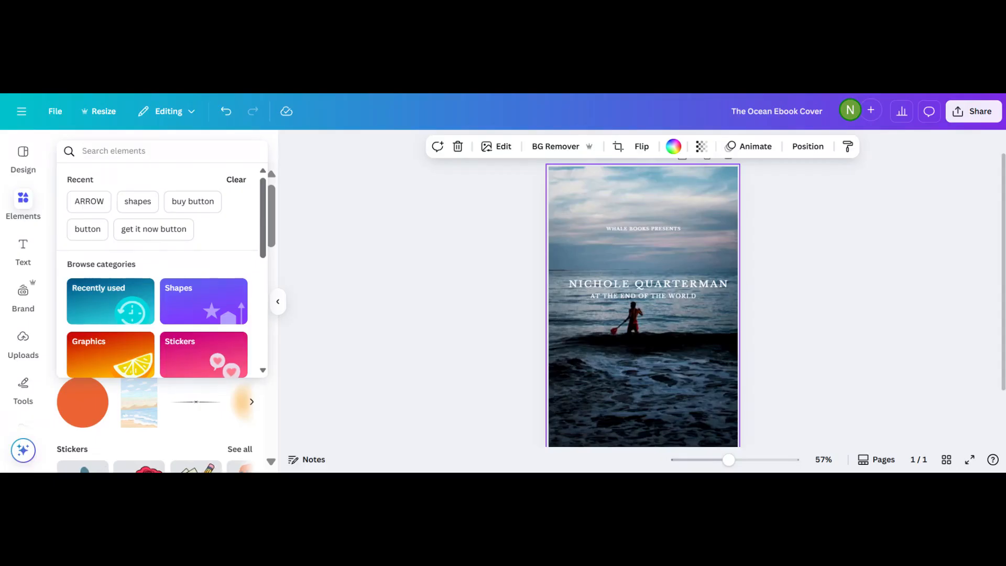
text(boat)
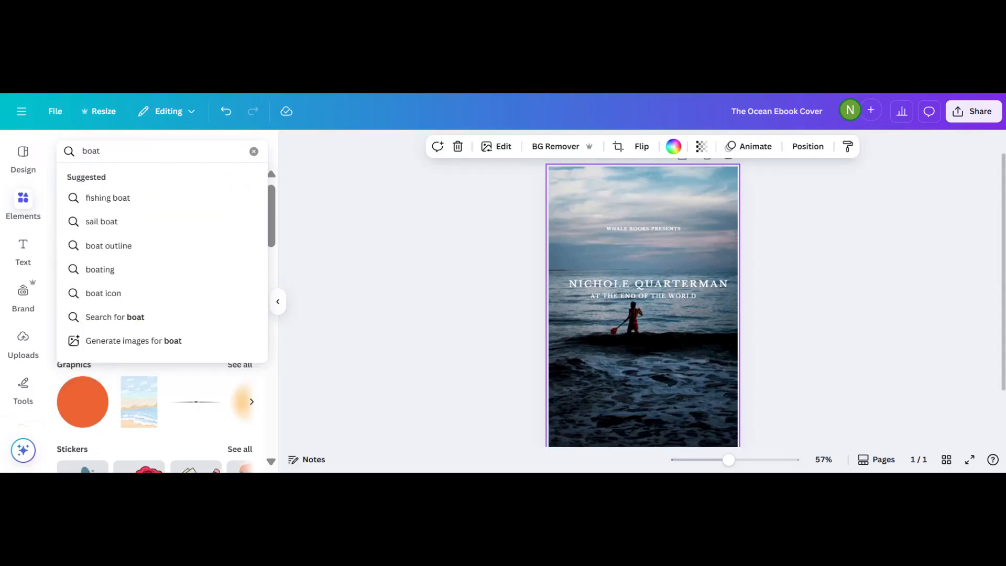
key(Return)
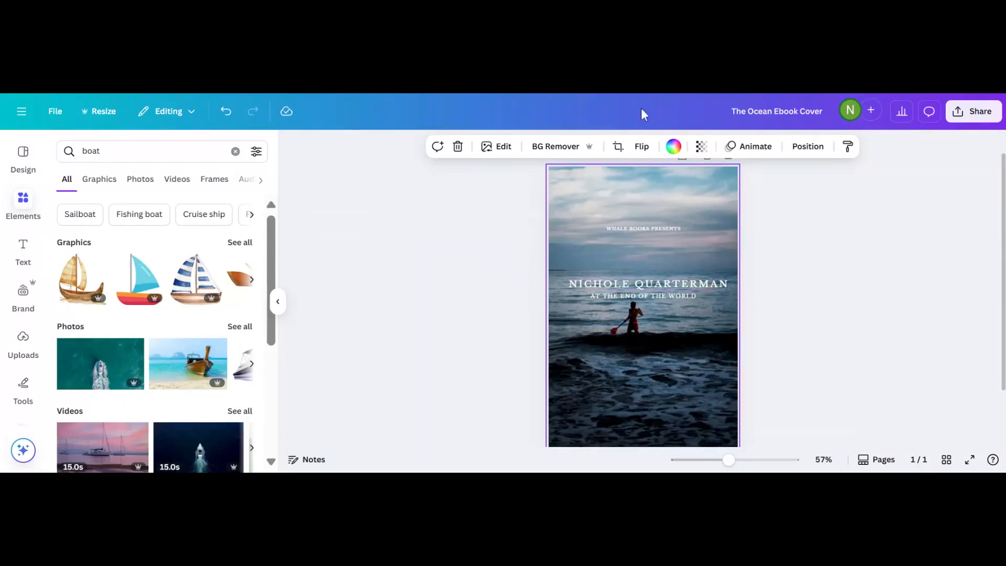
Search elements for 'transparent boat' and browse all of its photo results.
click(82, 151)
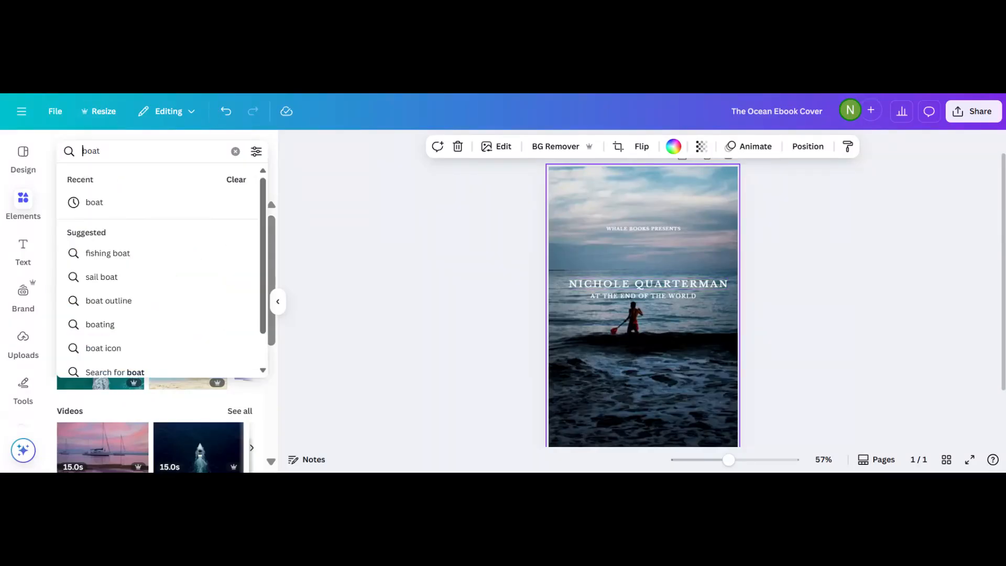
text(transparent)
key(Return)
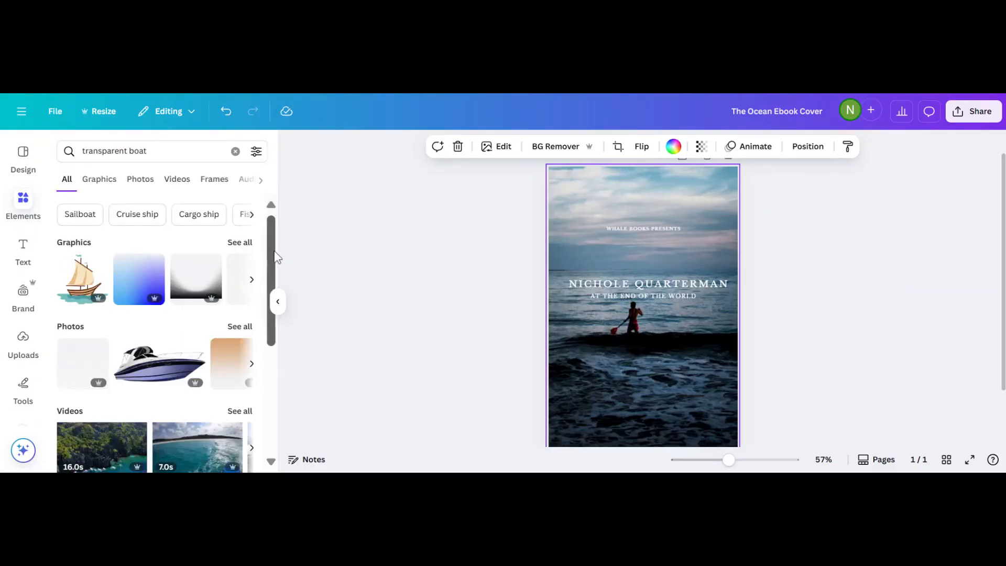
mouse_move(269, 244)
mouse_down()
mouse_move(269, 266)
mouse_move(268, 237)
mouse_up()
scroll(135, 299, down, 1)
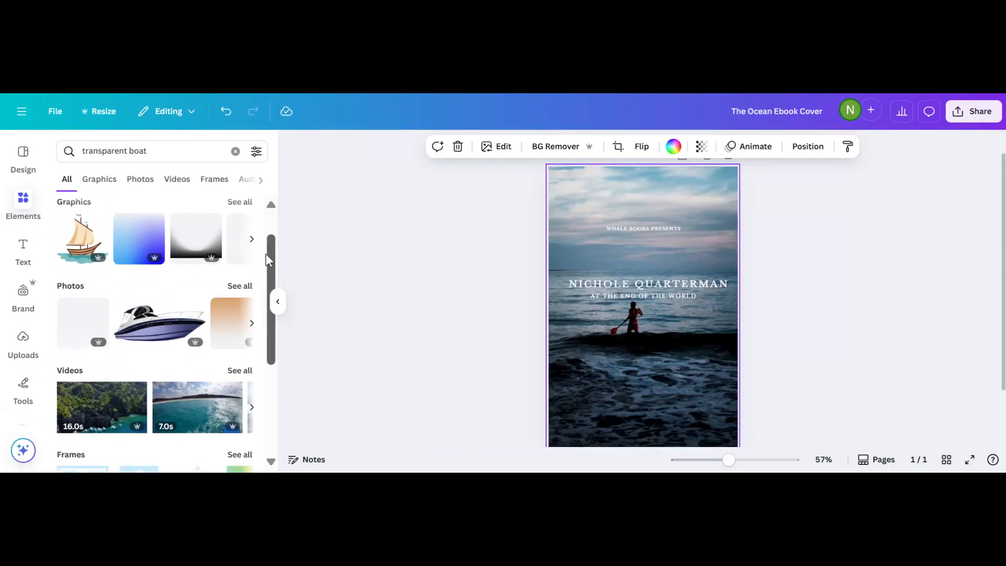
scroll(266, 254, up, 1)
scroll(271, 239, down, 1)
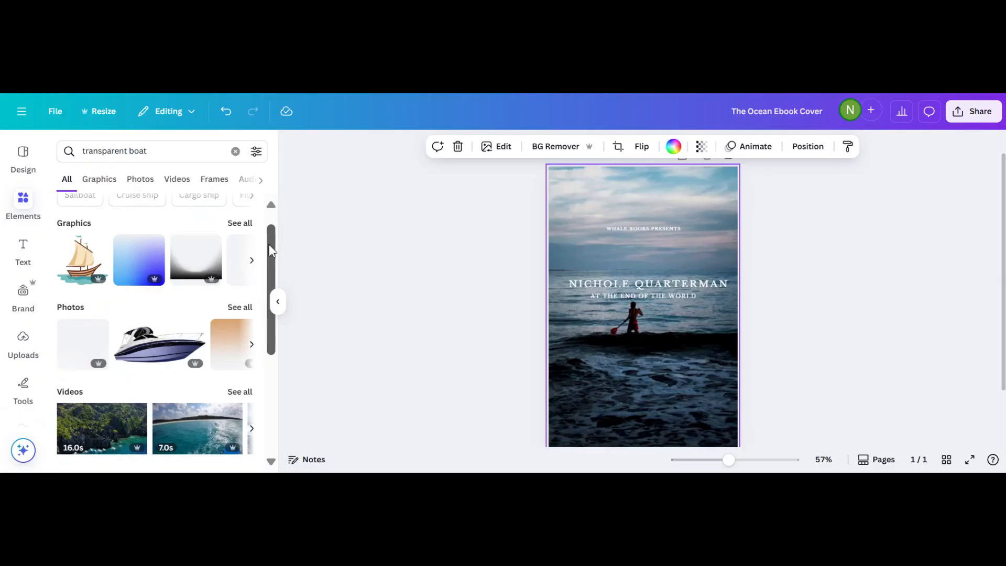
click(245, 308)
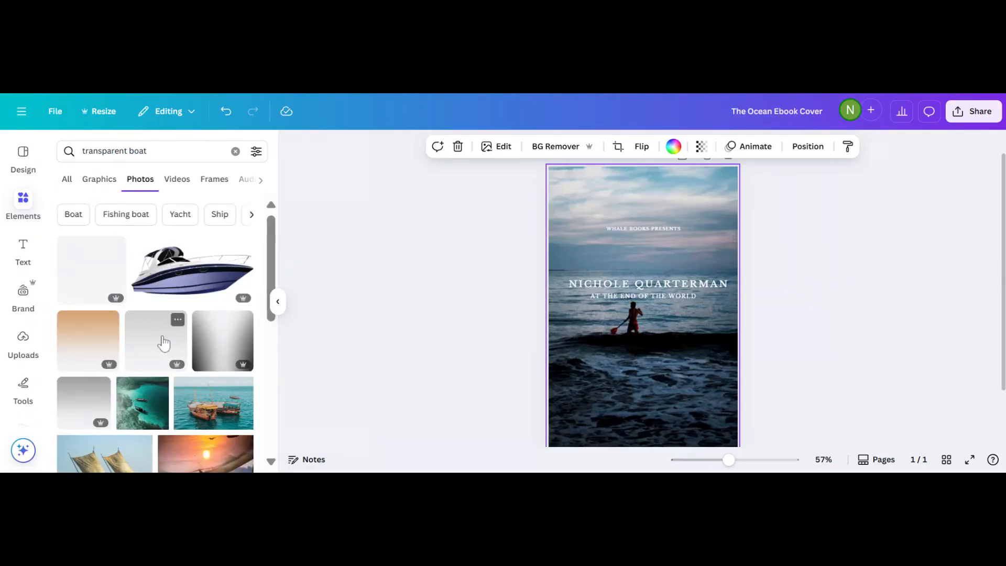
scroll(161, 341, down, 5)
scroll(161, 341, down, 5)
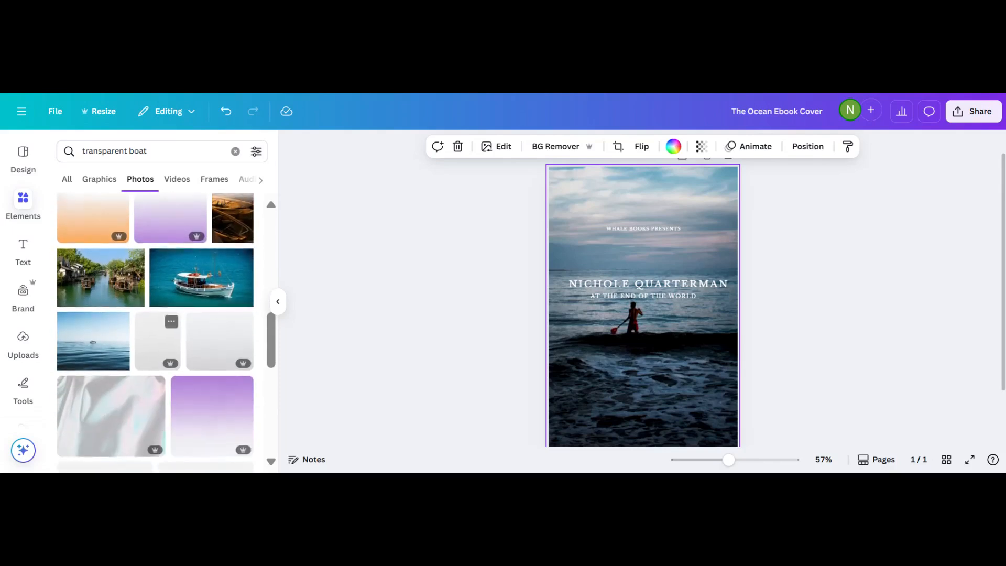
scroll(162, 342, down, 8)
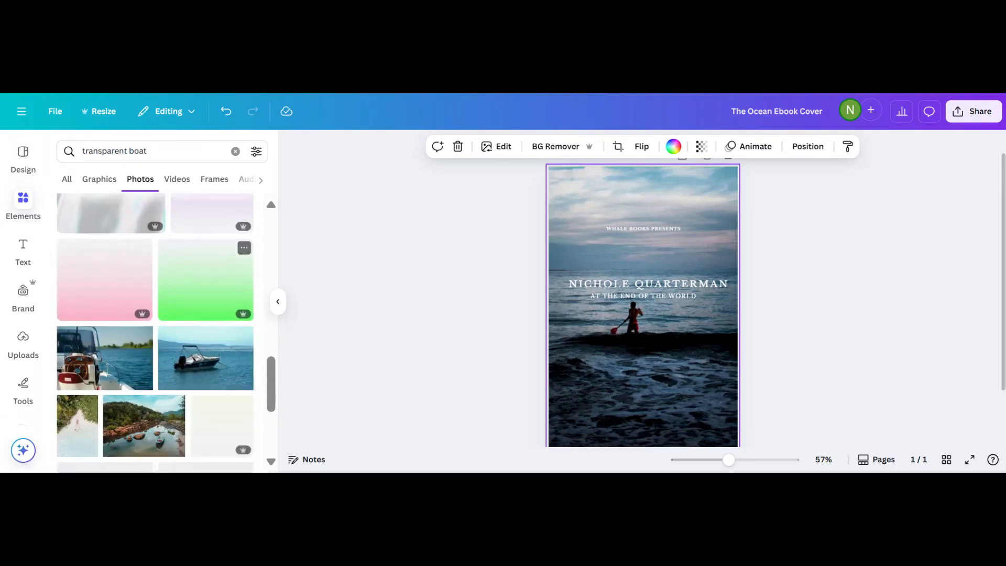
scroll(155, 333, down, 5)
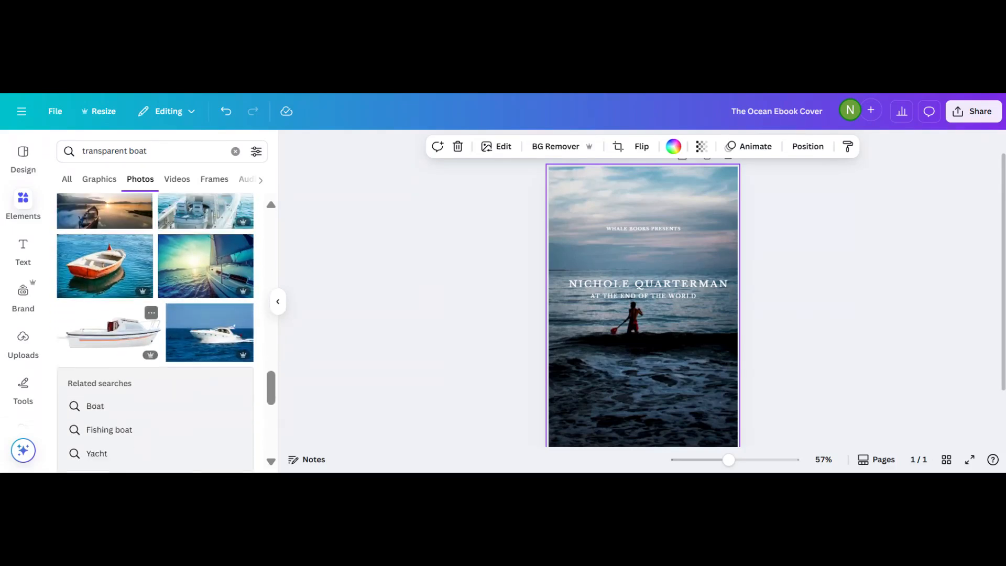
Filter the transparent boat results to Free items only and scroll through them.
click(254, 153)
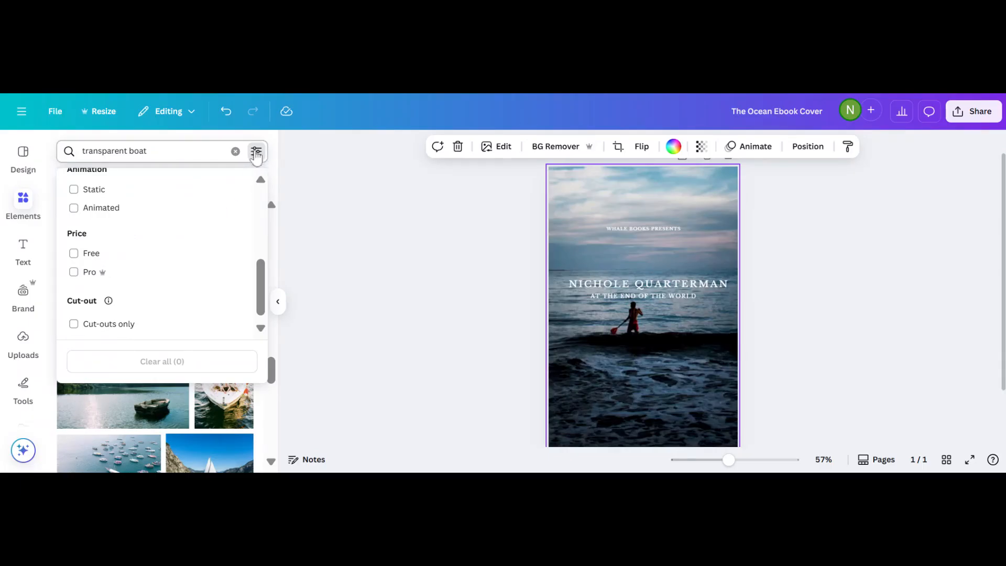
click(74, 255)
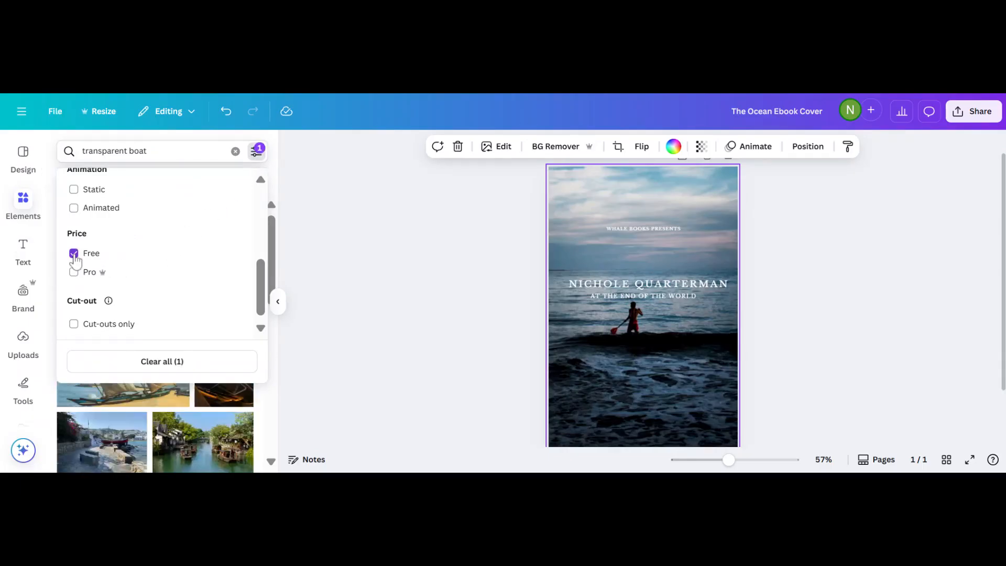
drag(260, 288, 262, 299)
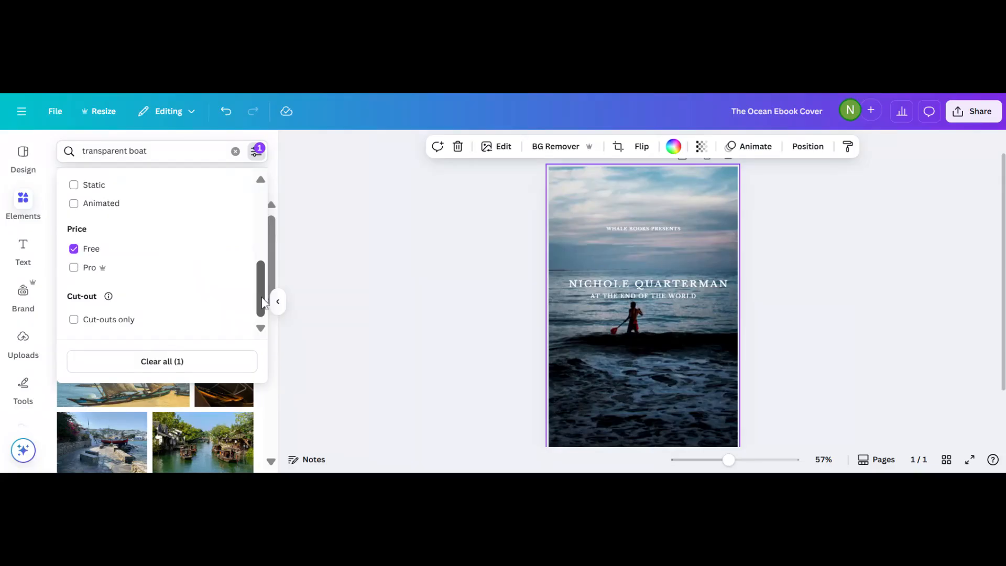
click(322, 313)
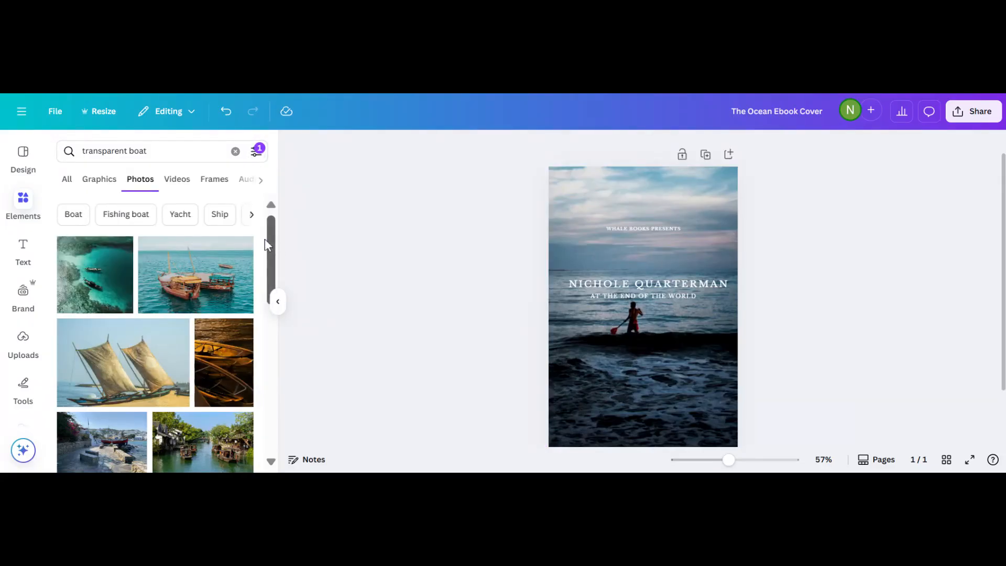
drag(271, 241, 272, 471)
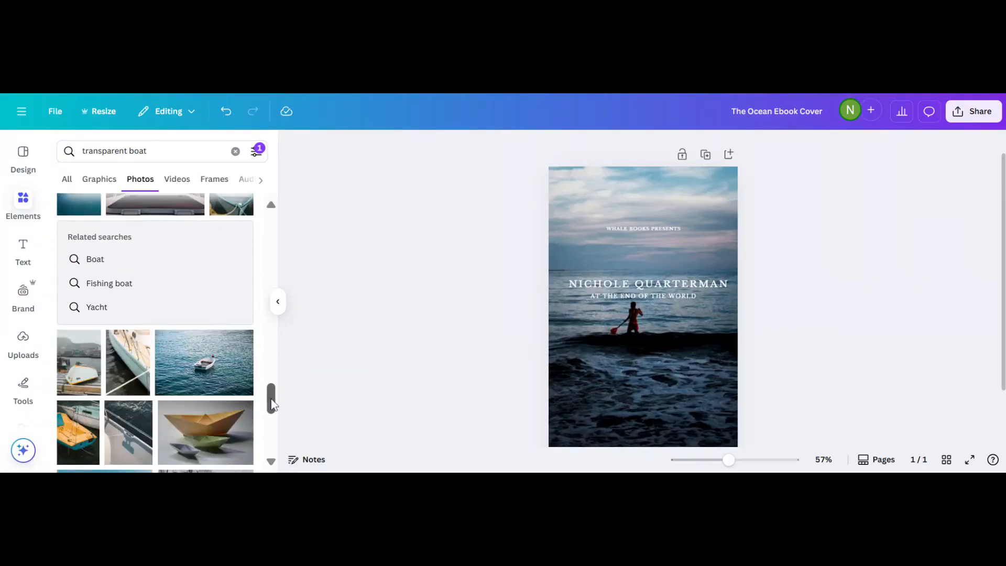
drag(272, 413, 290, 175)
From the Graphics results, insert the paper boat graphic onto the cover.
click(99, 179)
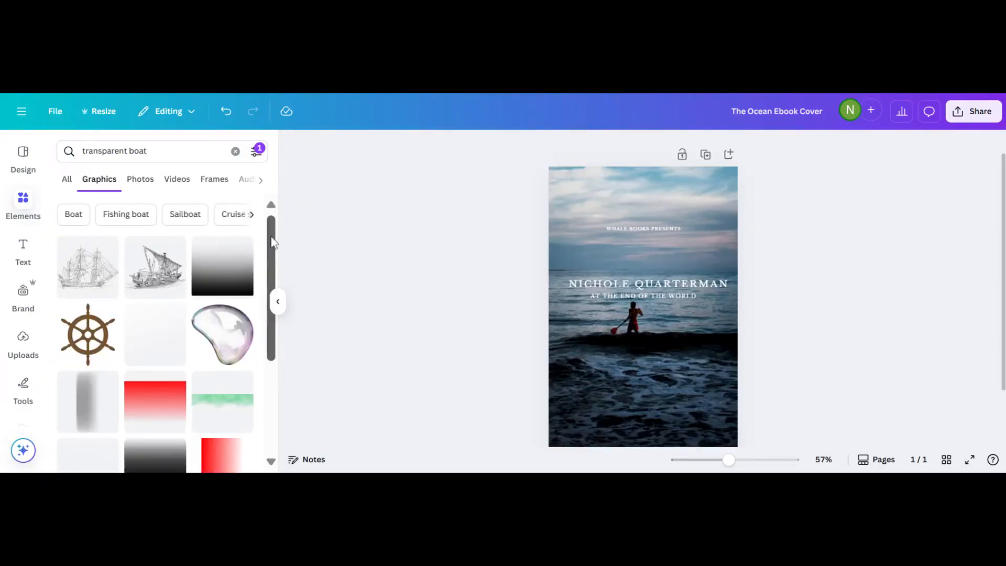
drag(273, 242, 253, 388)
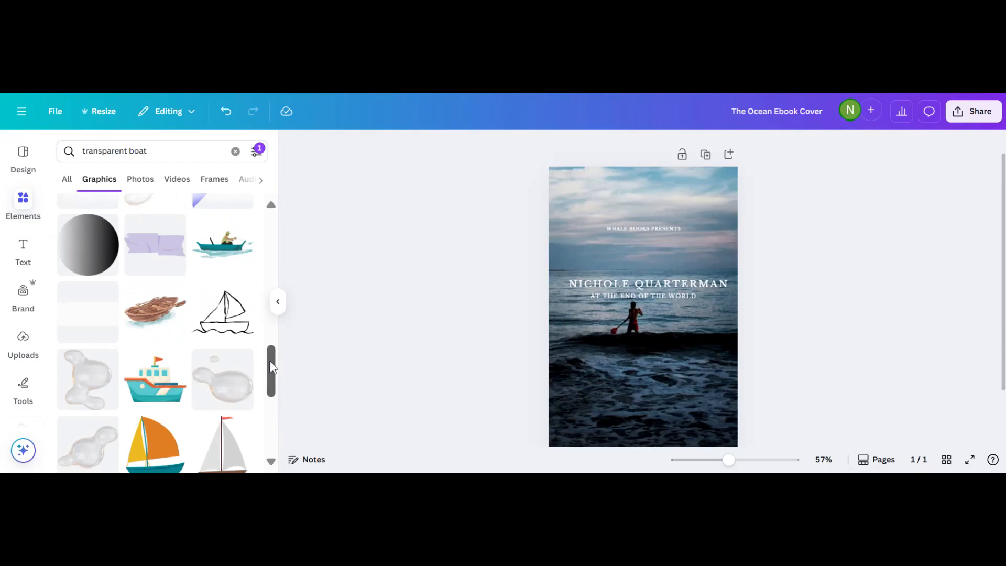
drag(272, 367, 270, 429)
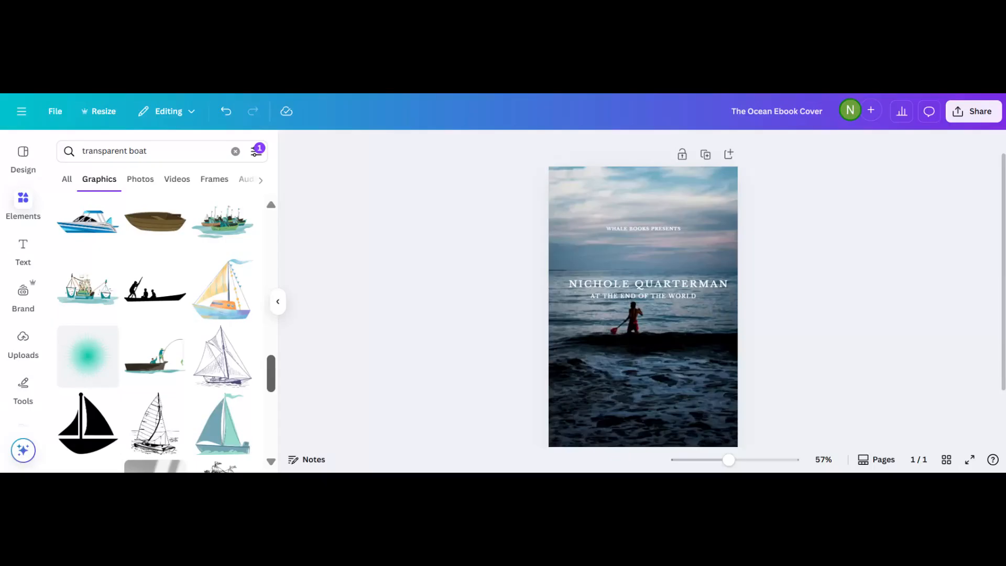
drag(272, 424, 274, 433)
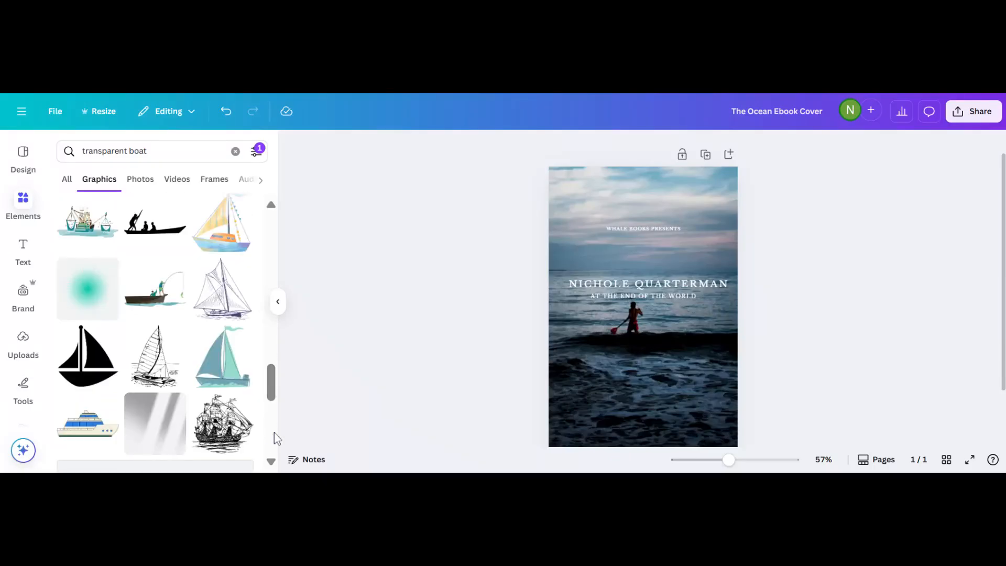
drag(274, 392, 274, 421)
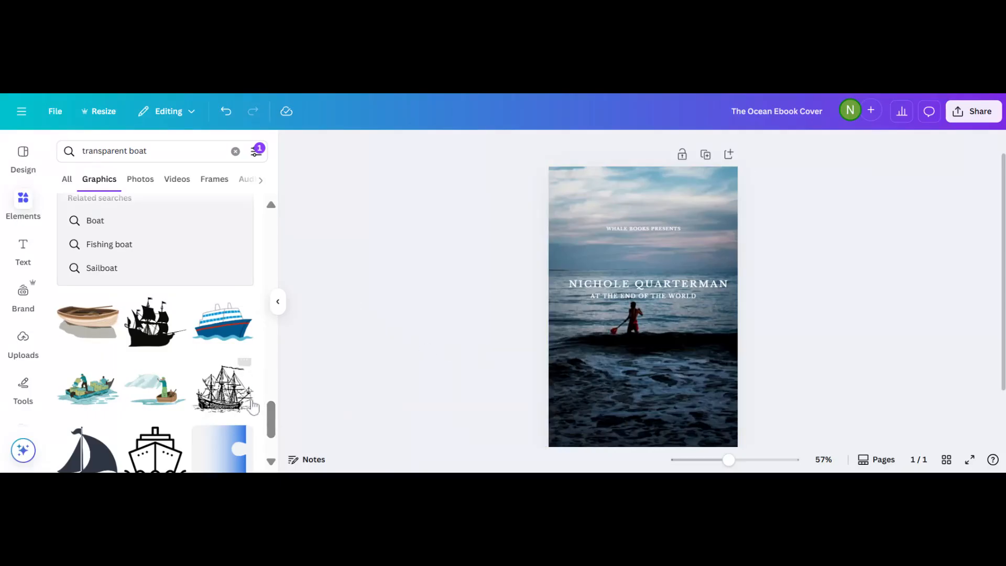
drag(271, 412, 272, 438)
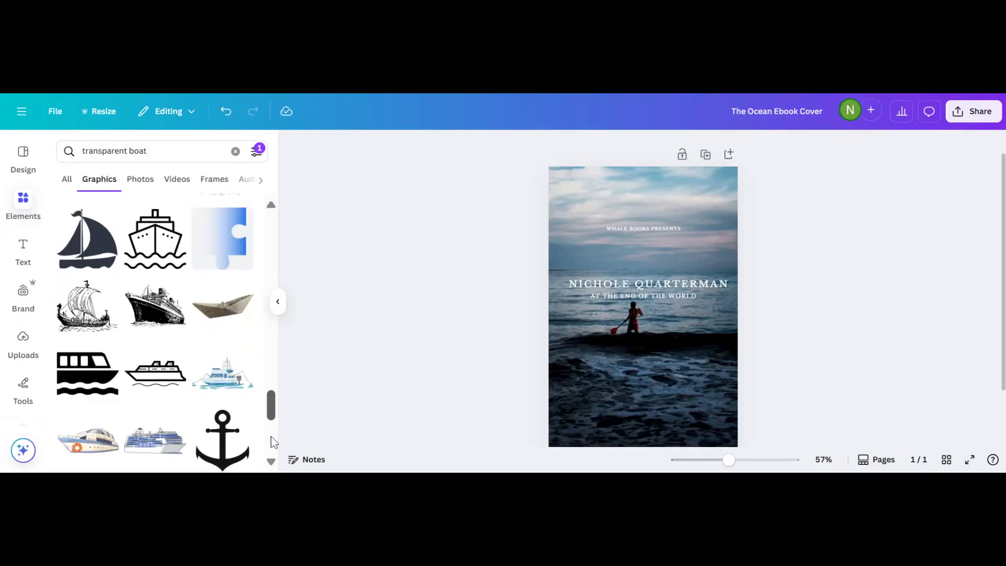
click(226, 318)
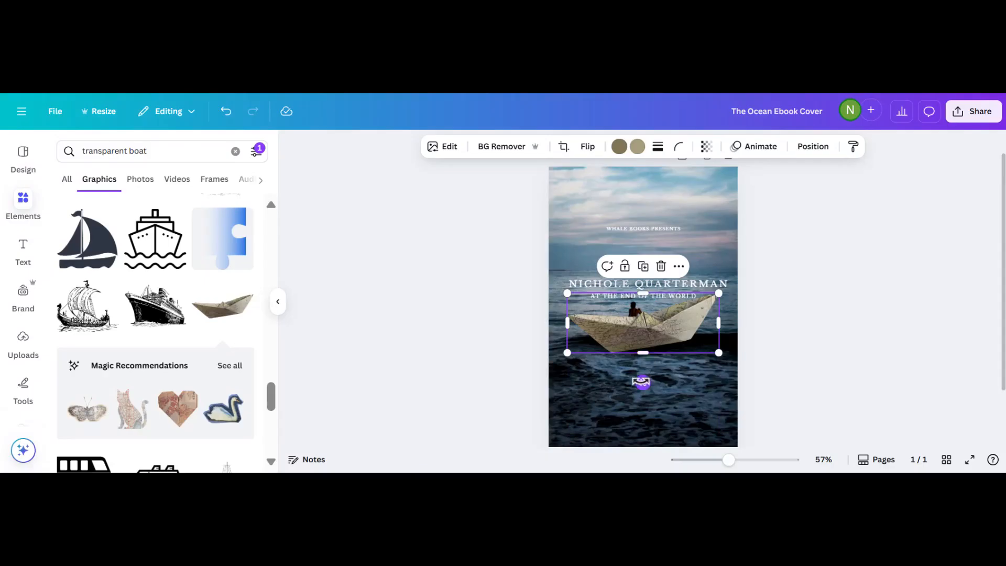
Rotate the paper boat about 9 degrees and show its colour options.
drag(641, 382, 633, 384)
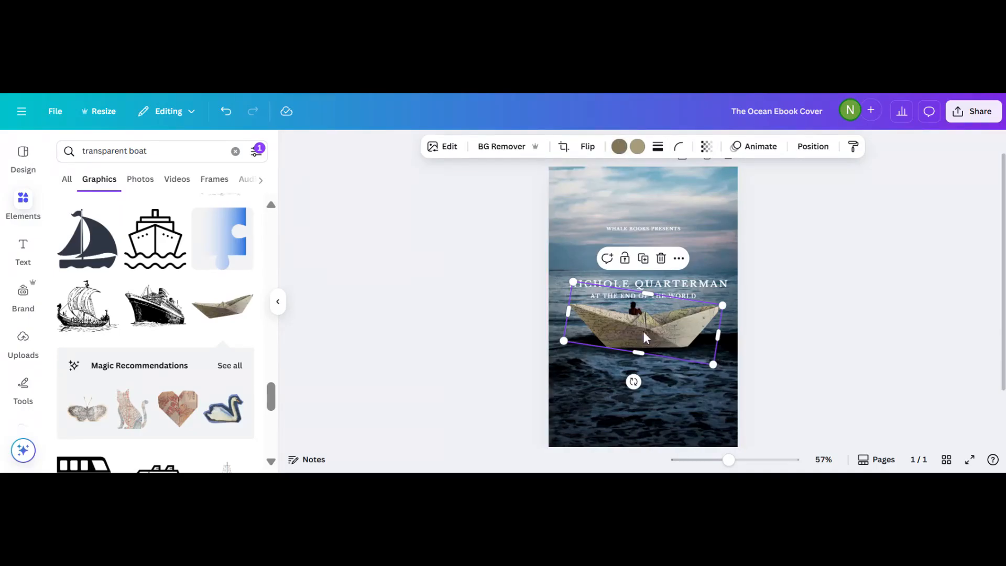
click(620, 148)
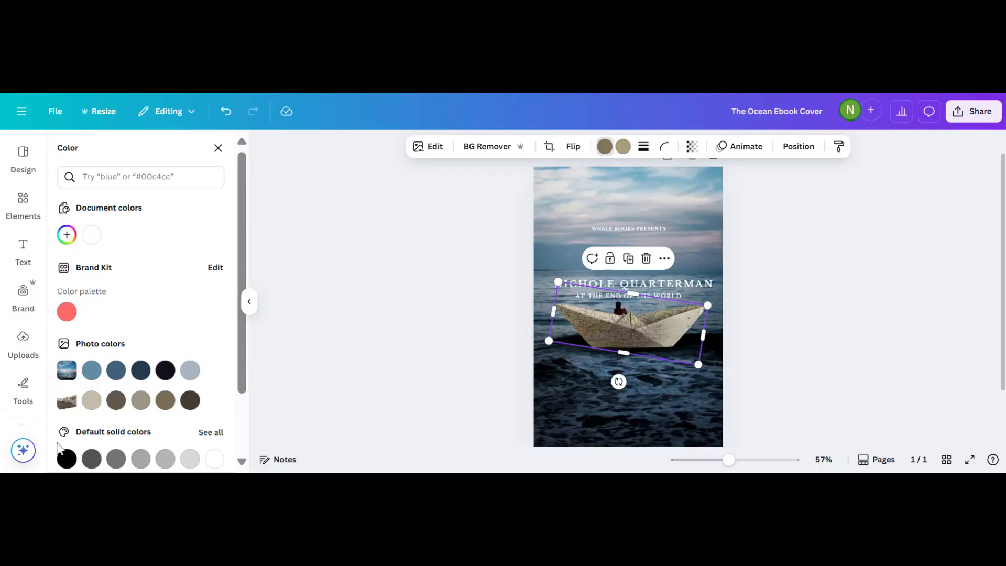
Set both of the paper boat's colours to black.
click(68, 461)
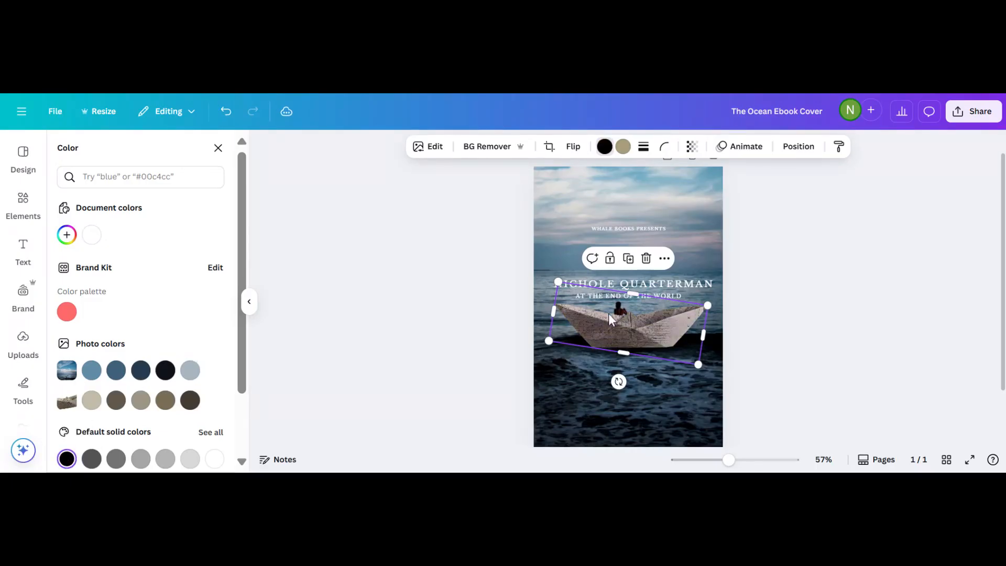
click(623, 147)
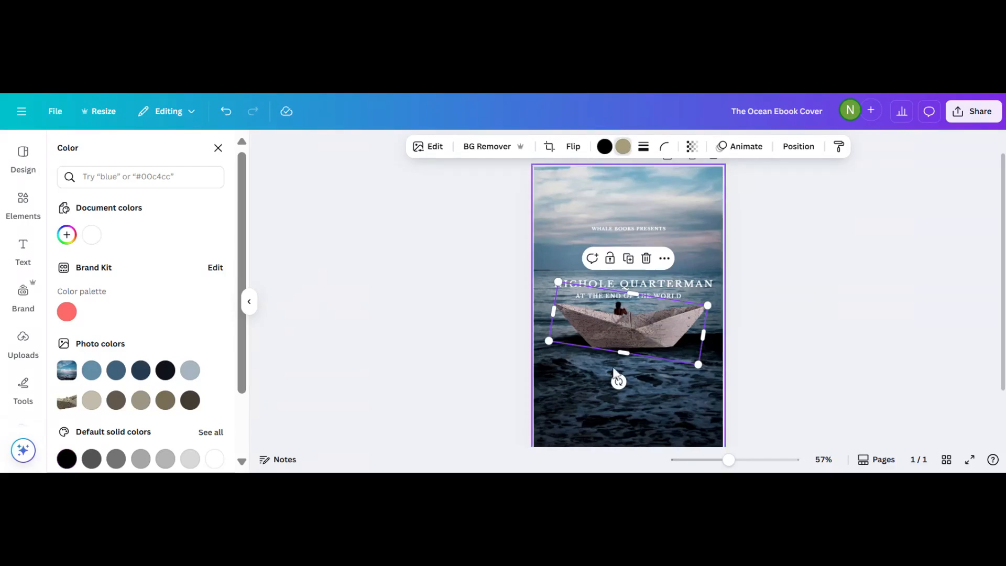
click(66, 460)
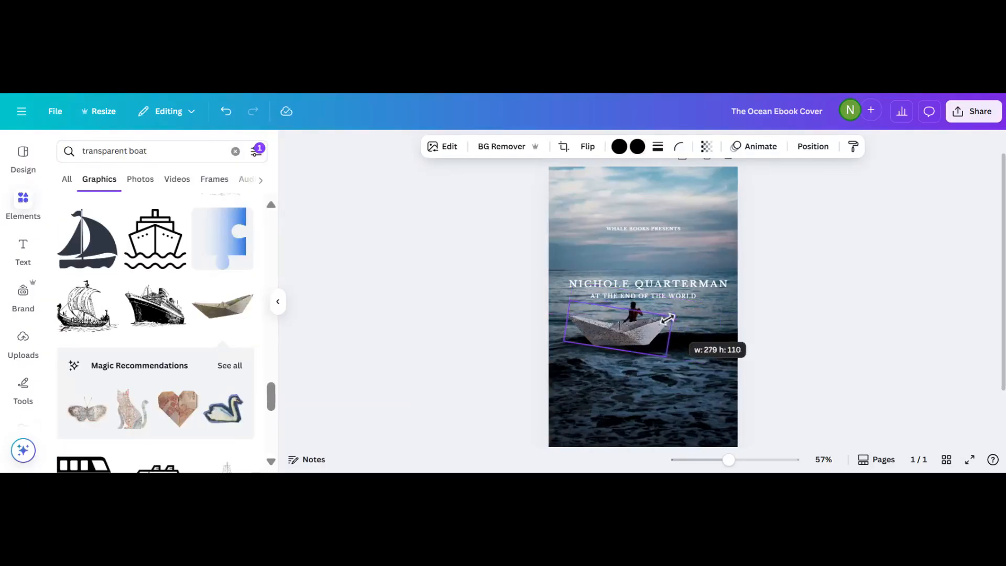
Shrink the paper boat to about 279 × 110.
drag(681, 335, 635, 351)
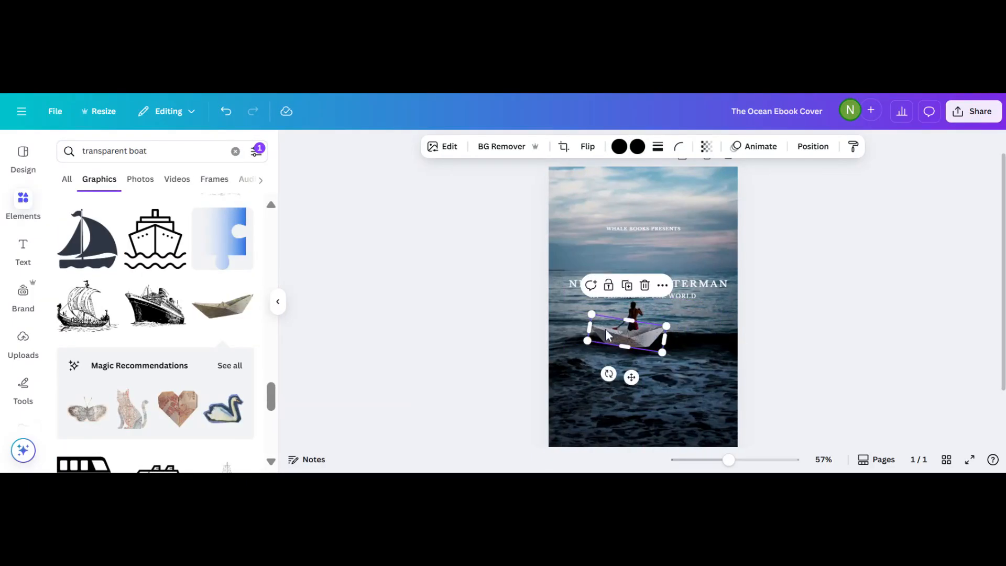
click(618, 146)
scroll(396, 386, down, 2)
Shrink the boat to 161 × 57, try partial transparency, then delete it from the cover.
scroll(396, 386, up, 1)
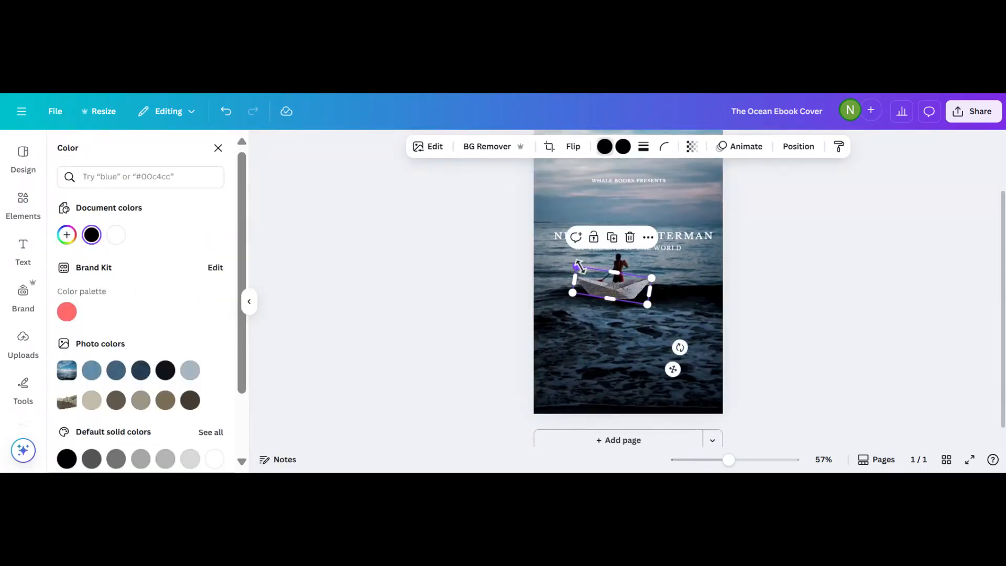
drag(576, 267, 591, 277)
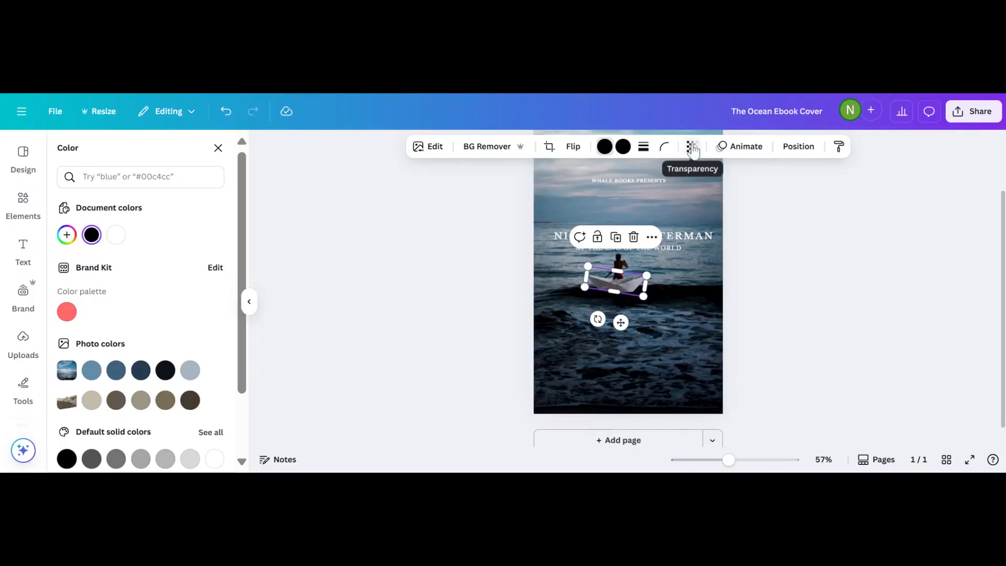
click(692, 148)
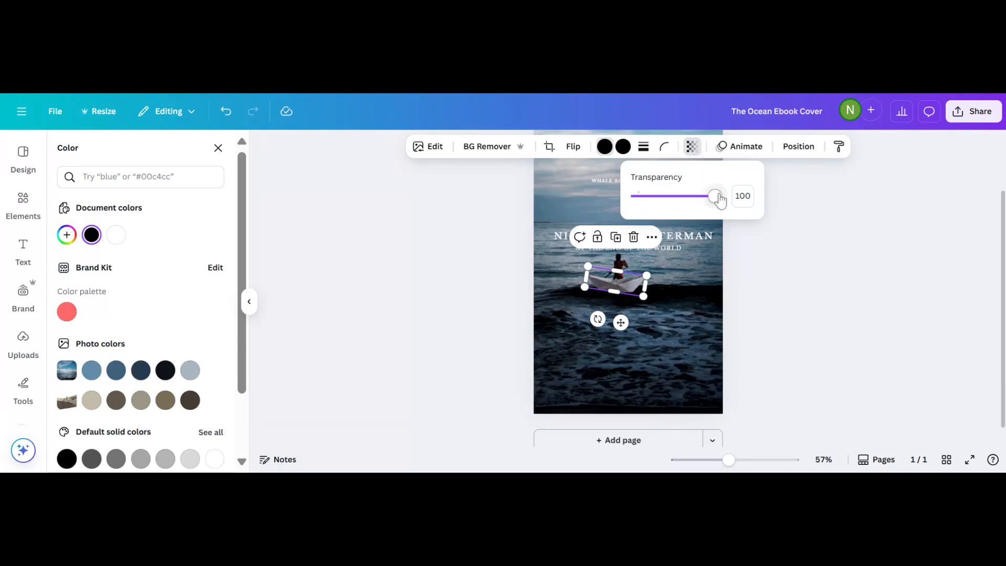
drag(720, 201, 676, 197)
click(629, 273)
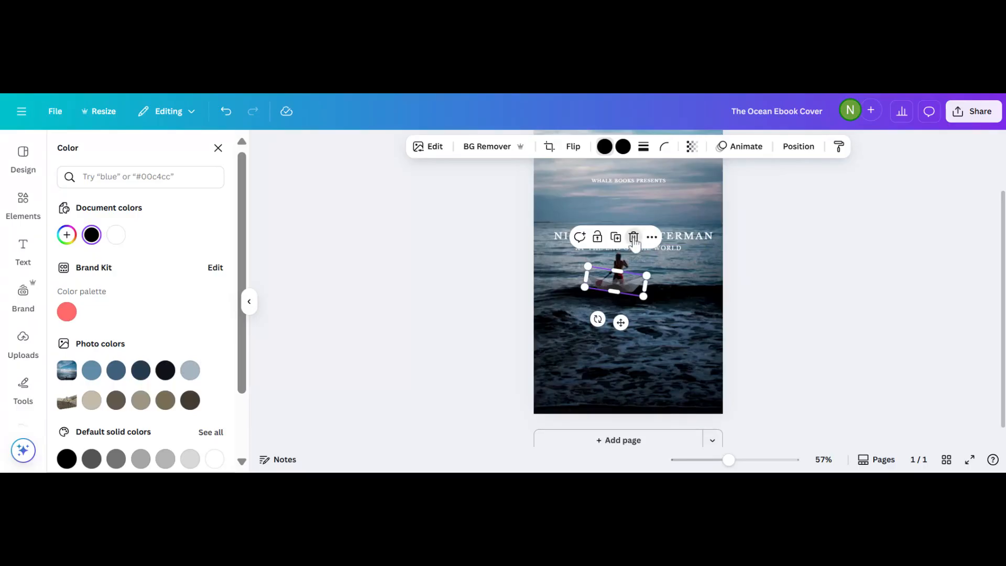
click(633, 238)
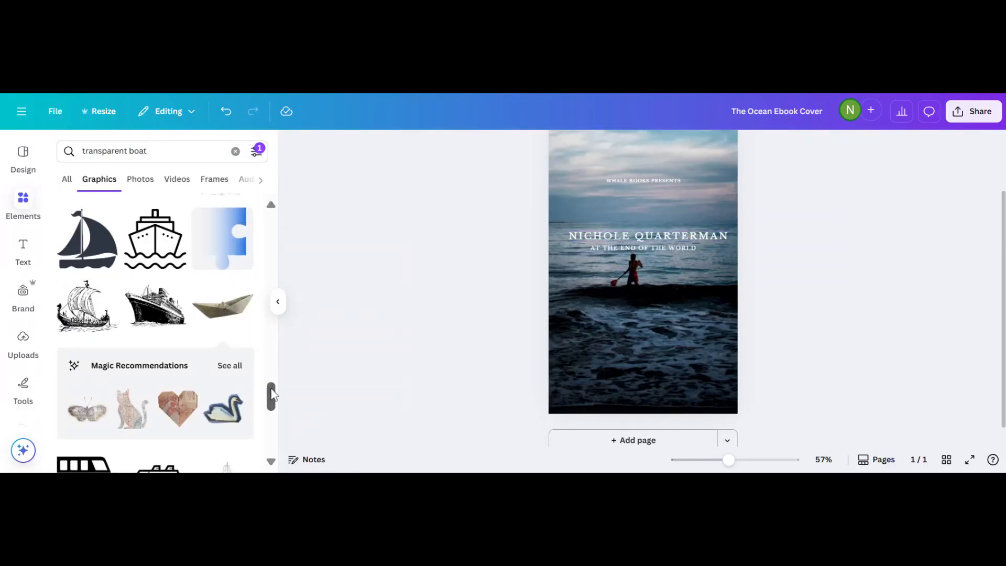
drag(271, 397, 274, 434)
scroll(272, 422, down, 6)
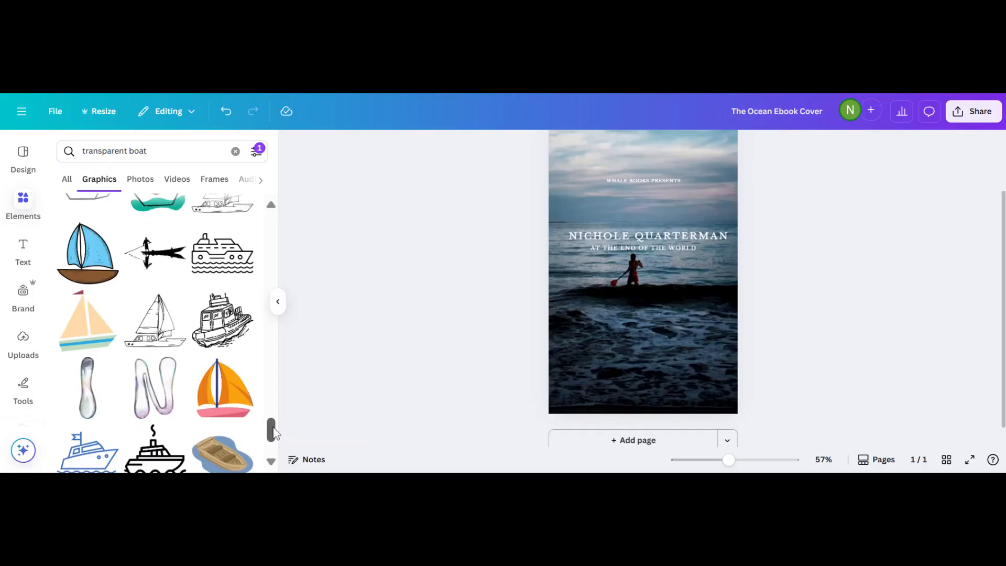
scroll(274, 434, up, 1)
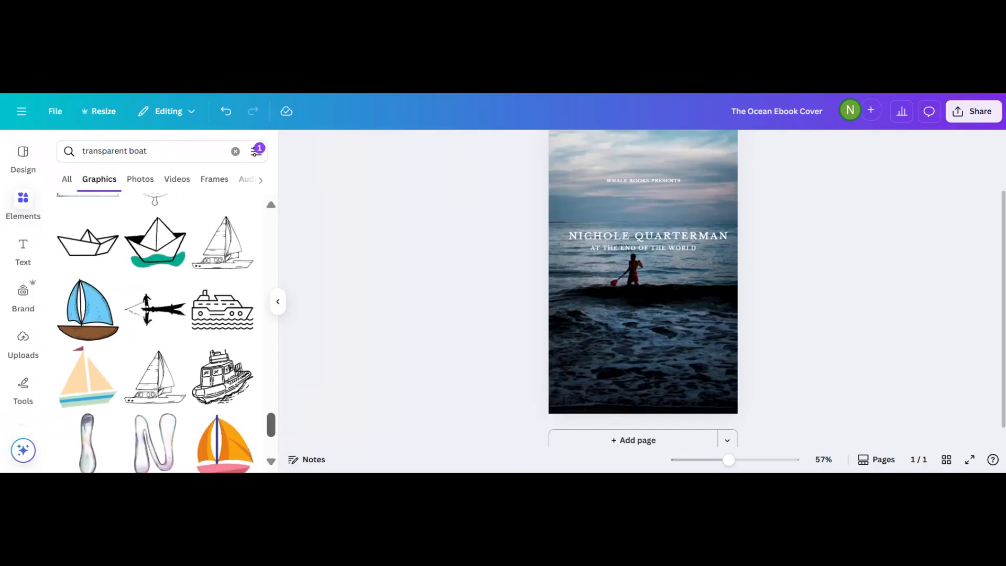
scroll(271, 424, up, 3)
scroll(276, 430, down, 3)
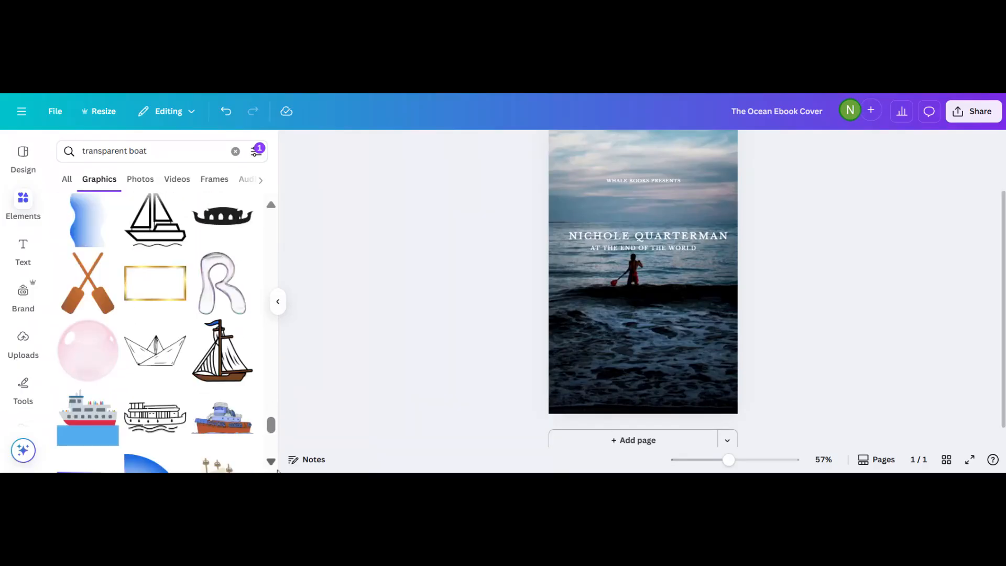
scroll(276, 434, down, 10)
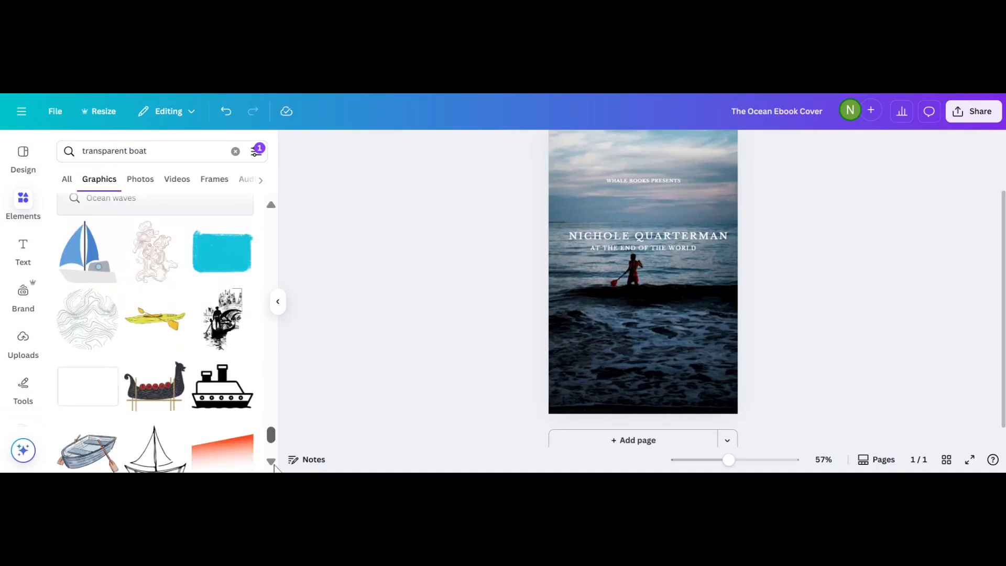
scroll(276, 417, down, 5)
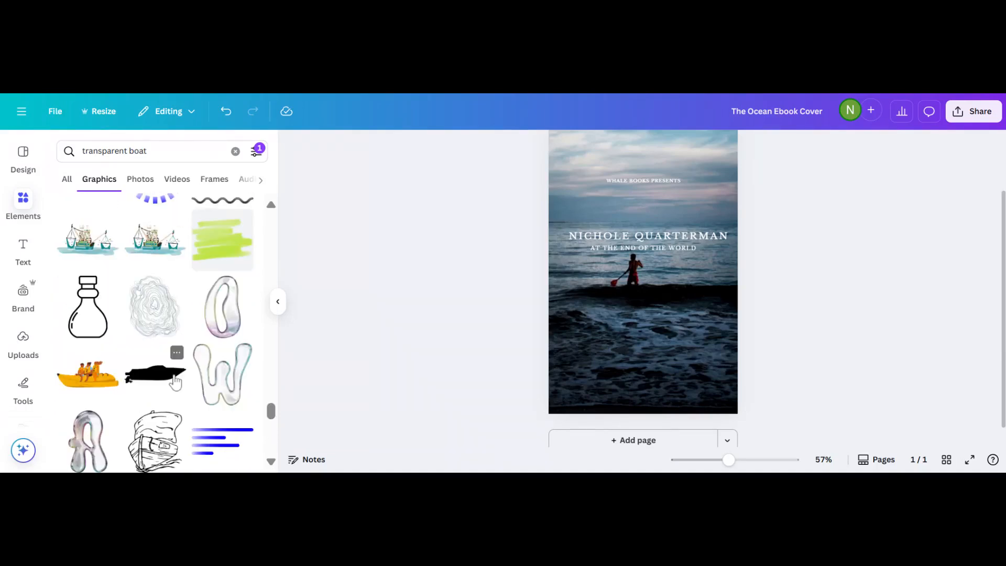
scroll(276, 414, down, 5)
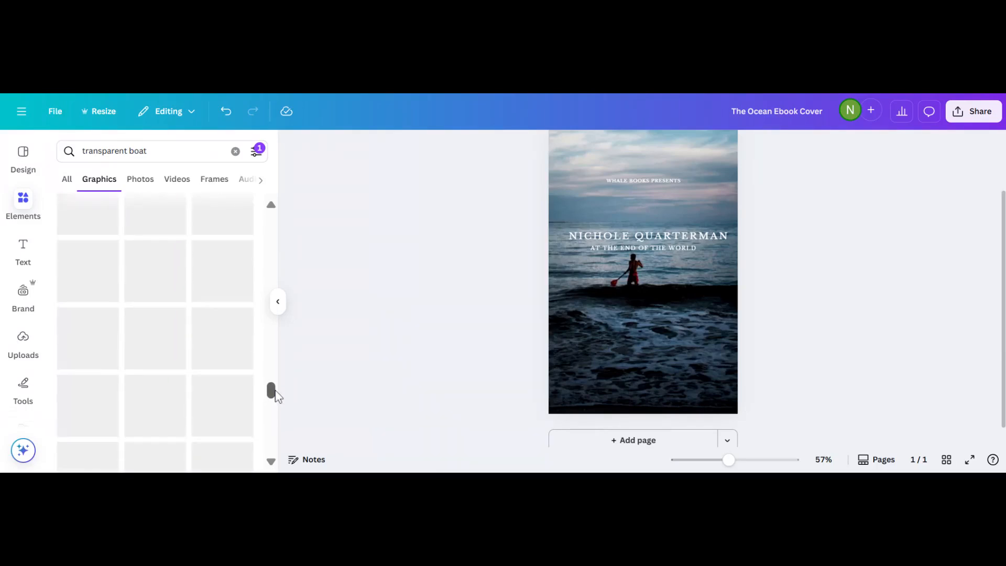
drag(275, 390, 275, 352)
Replace the element search with 'person on a boat'.
click(146, 151)
key(BackSpace)
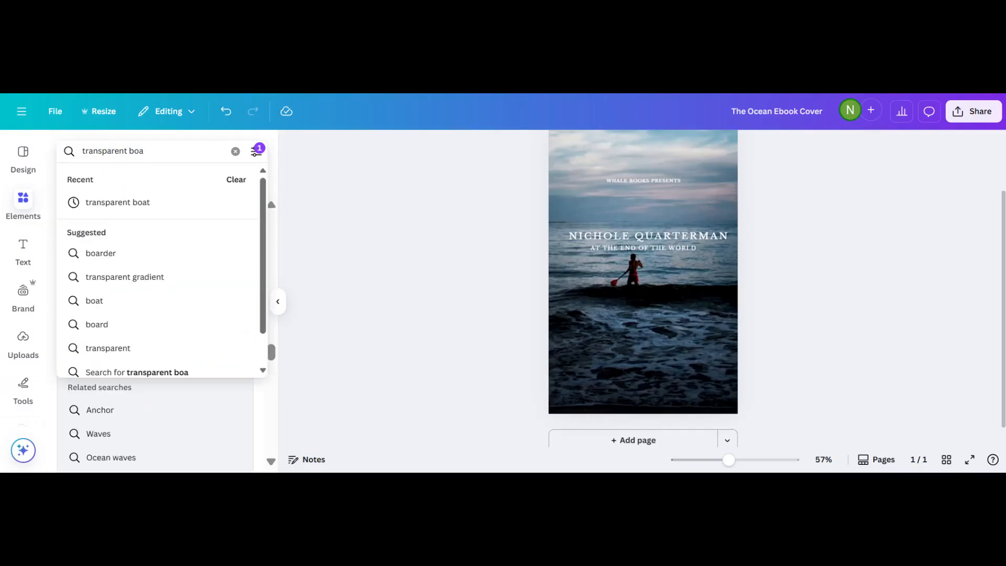
key(ctrl+a)
text(person on a boat)
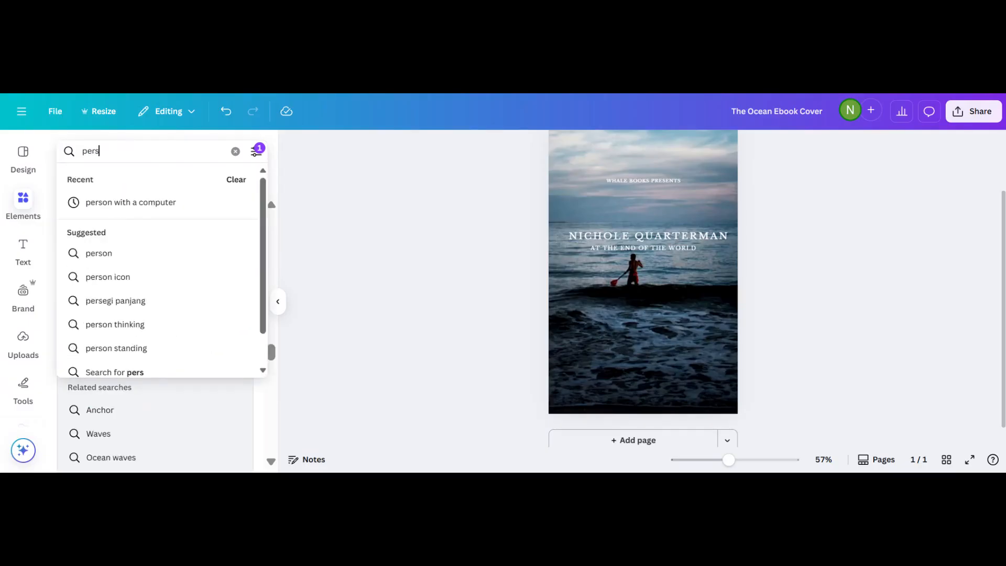
key(Return)
Scroll through the person on a boat results and switch to Photos.
scroll(256, 373, down, 10)
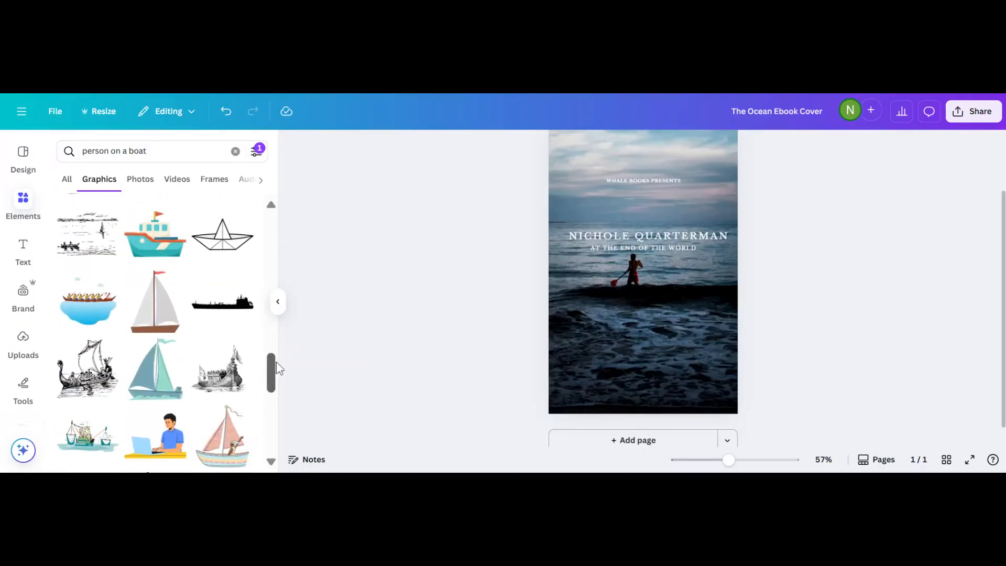
scroll(274, 390, down, 2)
drag(274, 390, 271, 434)
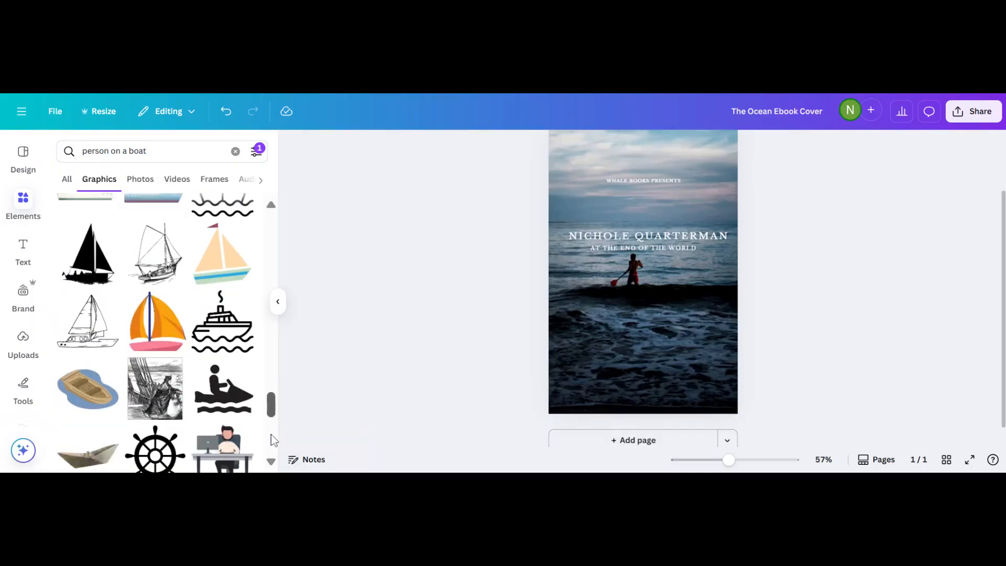
scroll(271, 435, down, 1)
scroll(155, 333, down, 5)
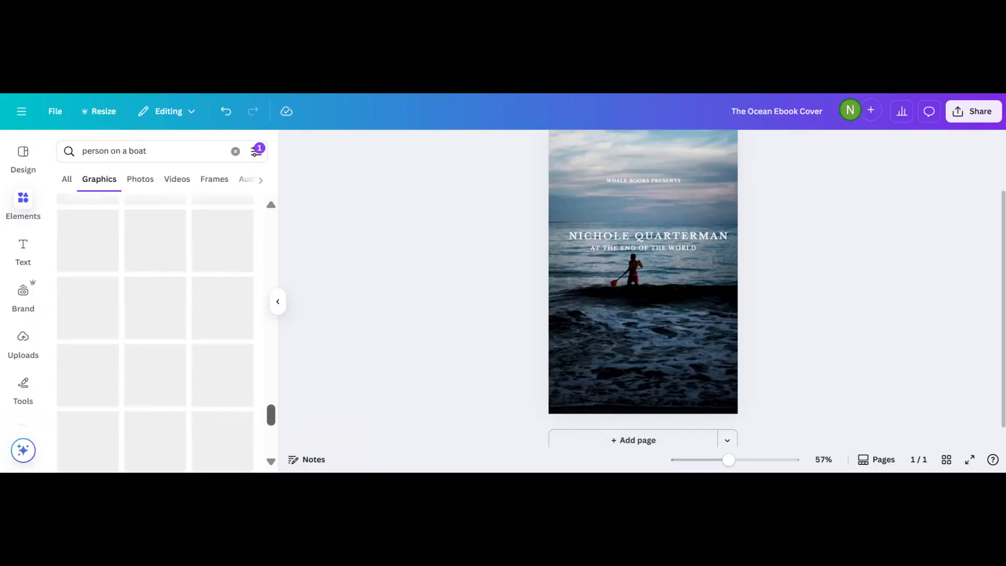
scroll(271, 461, down, 10)
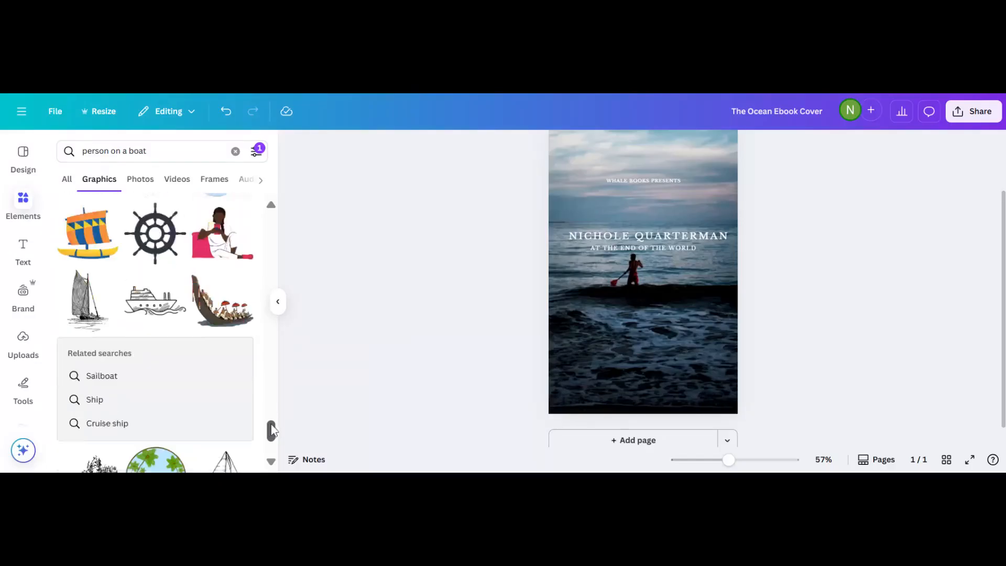
click(271, 461)
drag(271, 429, 253, 175)
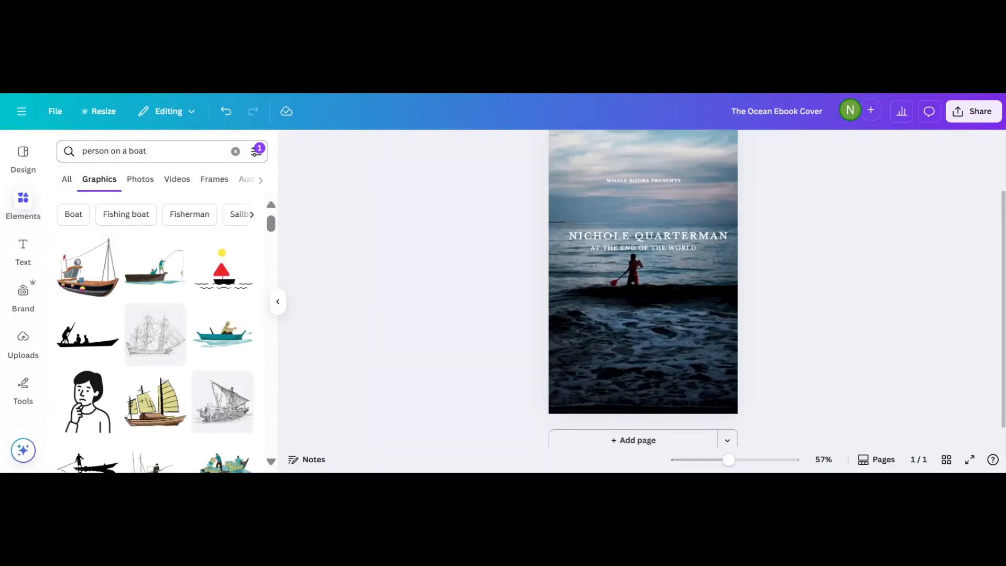
click(144, 183)
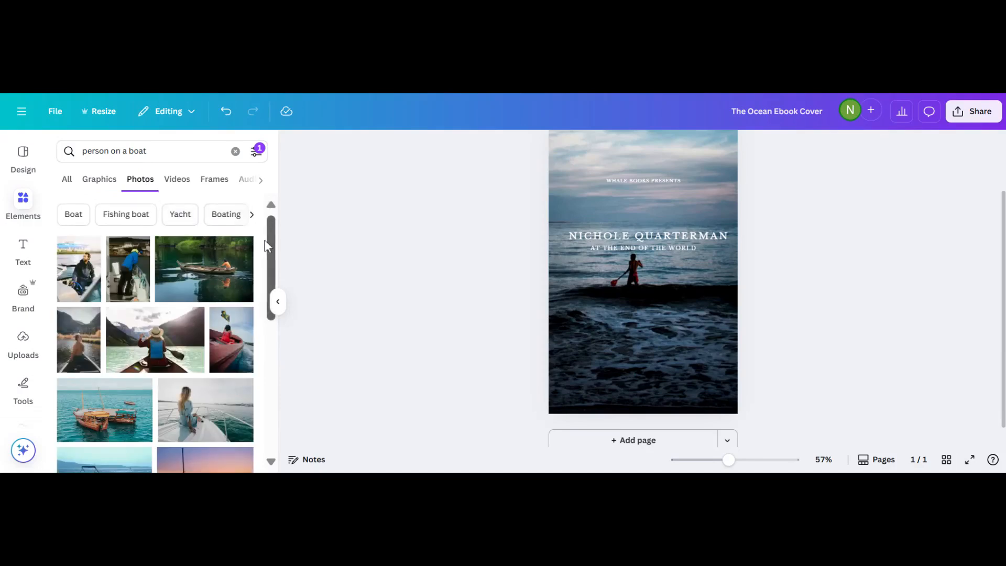
scroll(265, 240, down, 1)
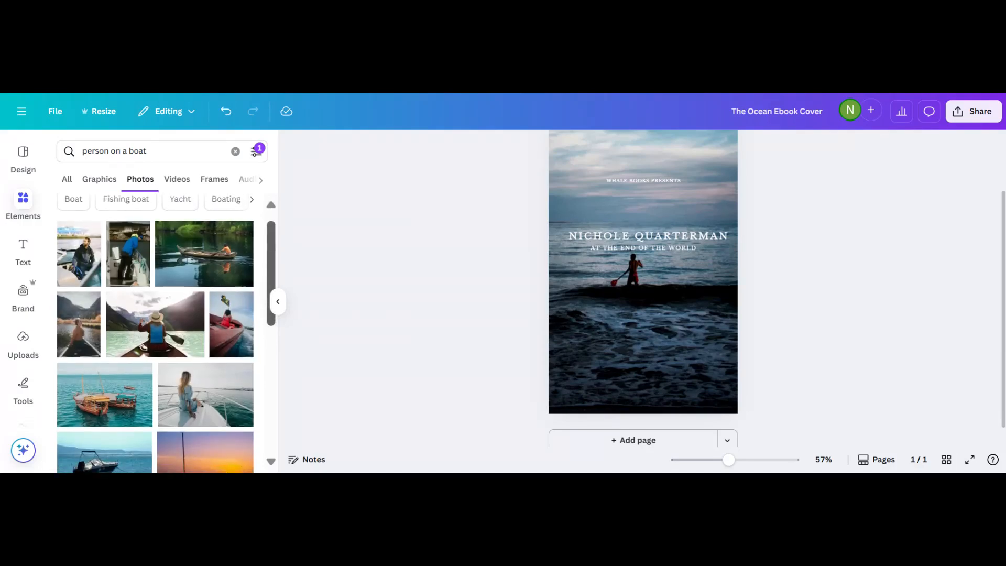
scroll(156, 335, up, 1)
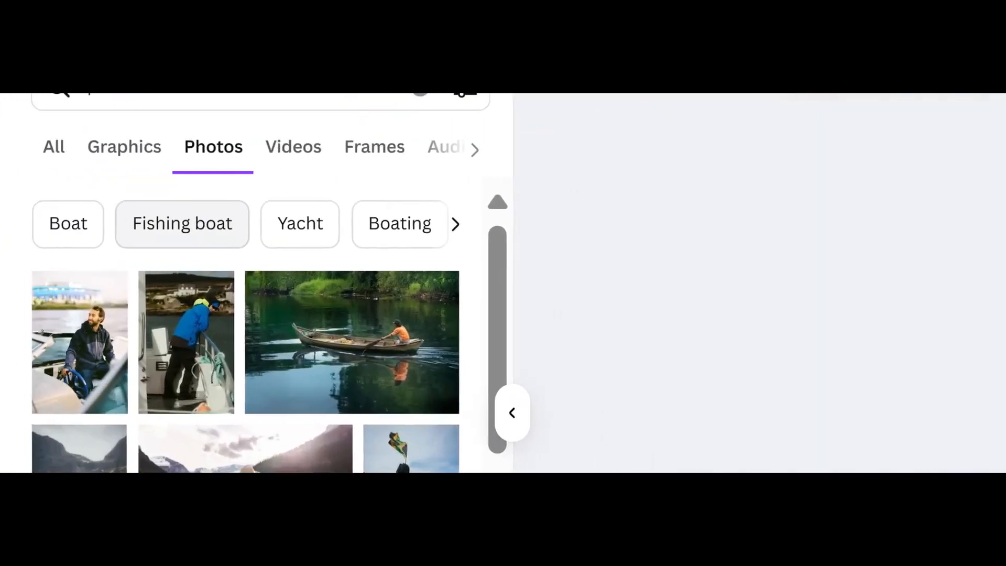
scroll(273, 294, down, 5)
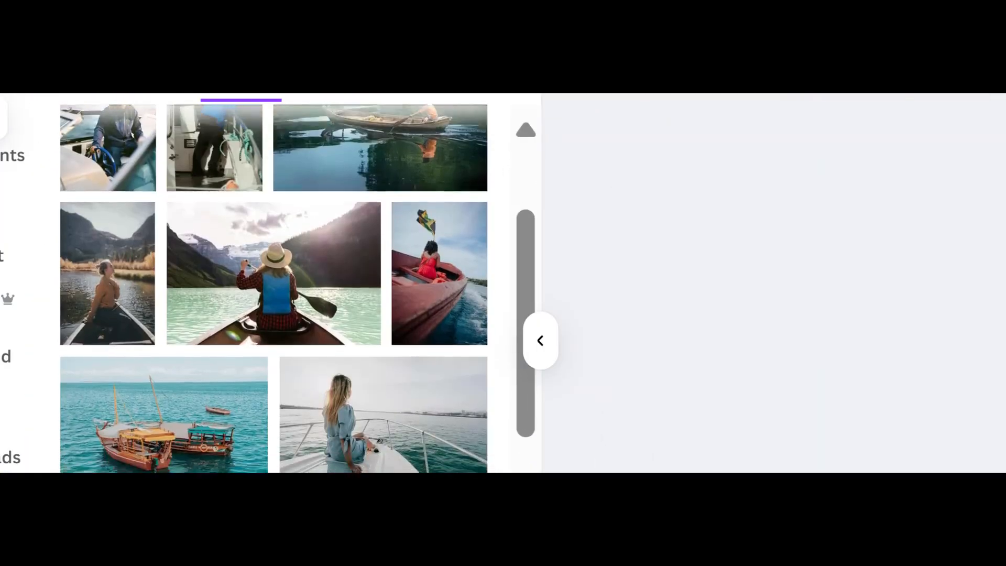
scroll(272, 288, down, 6)
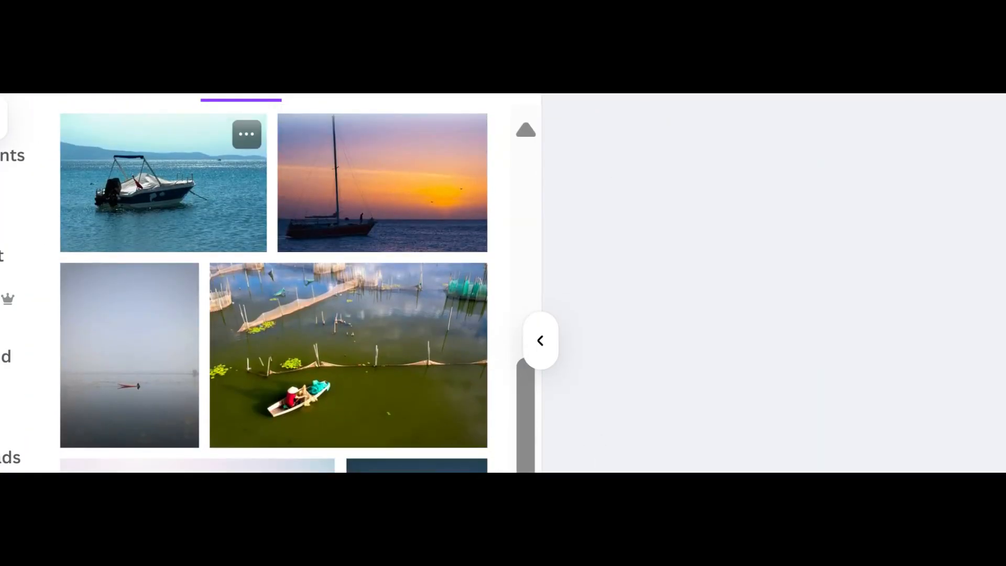
scroll(272, 289, down, 5)
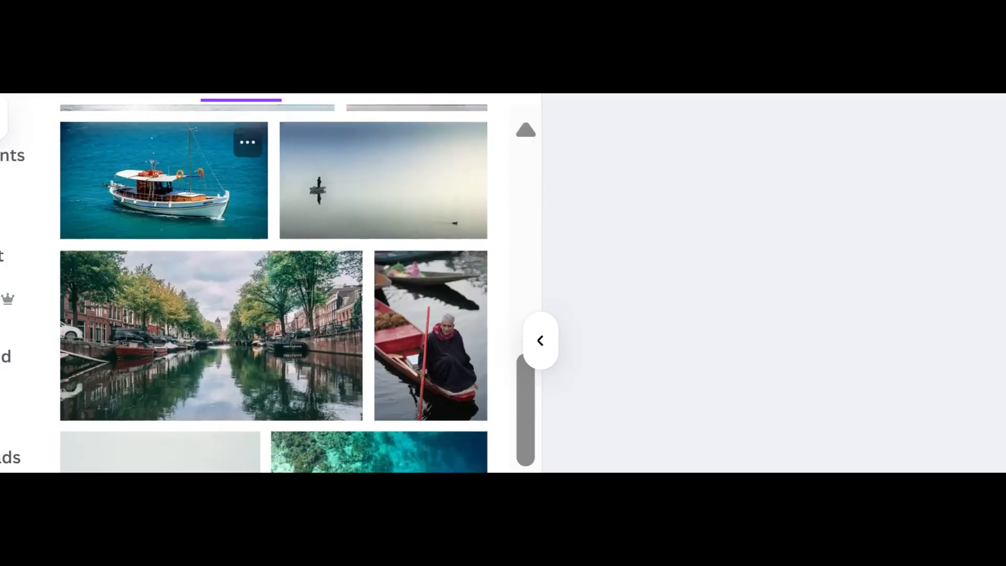
scroll(272, 288, down, 10)
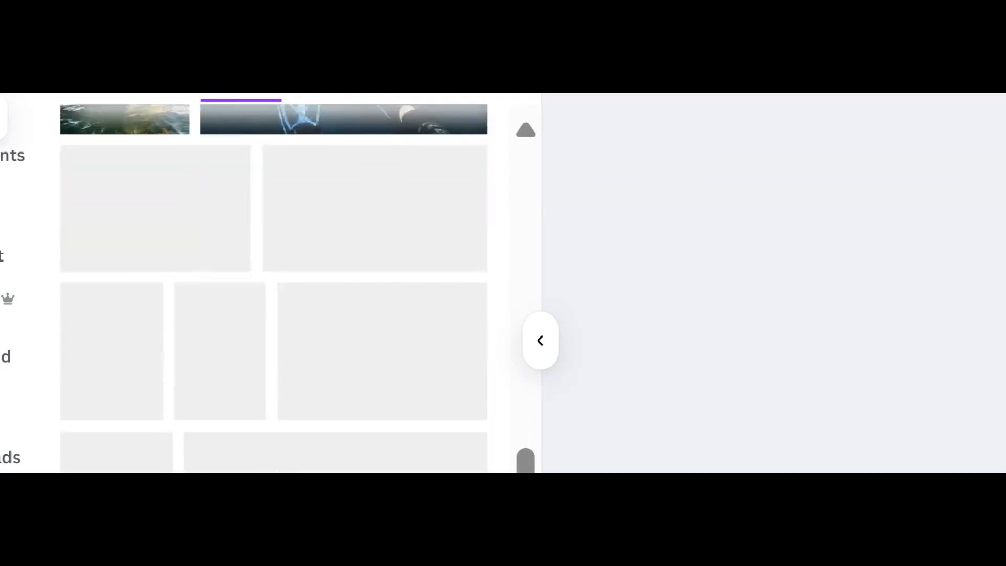
scroll(272, 288, down, 5)
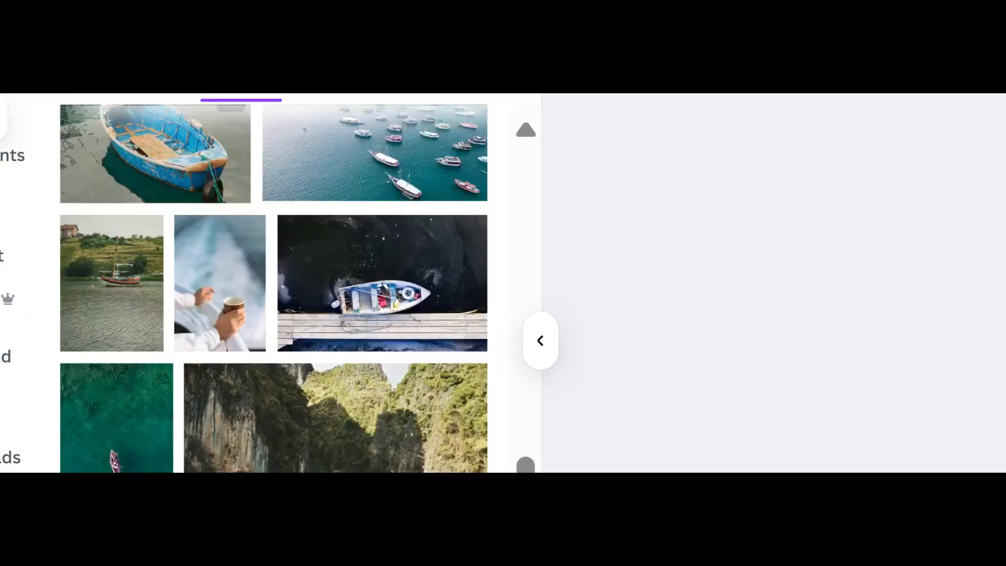
scroll(273, 288, down, 5)
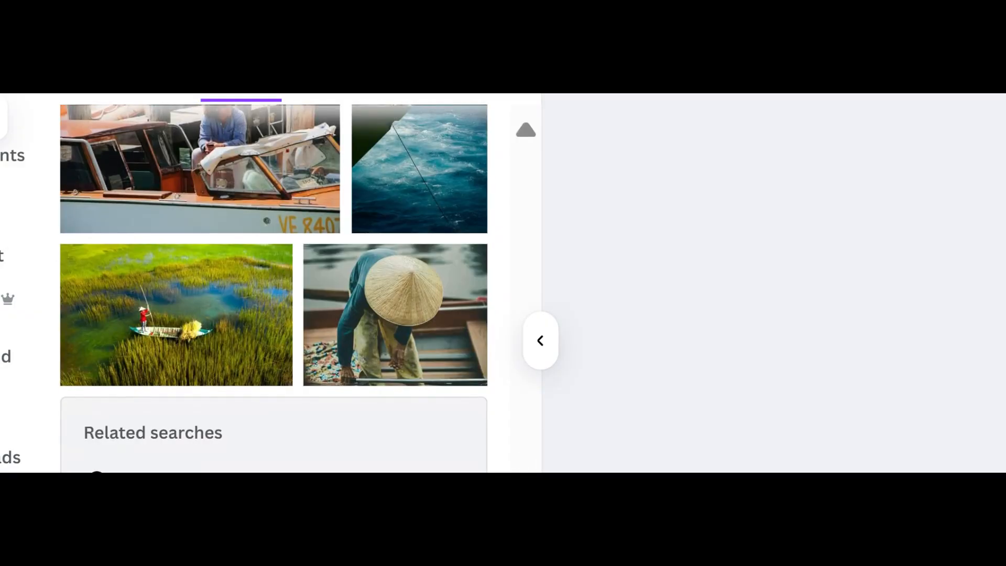
scroll(273, 288, up, 20)
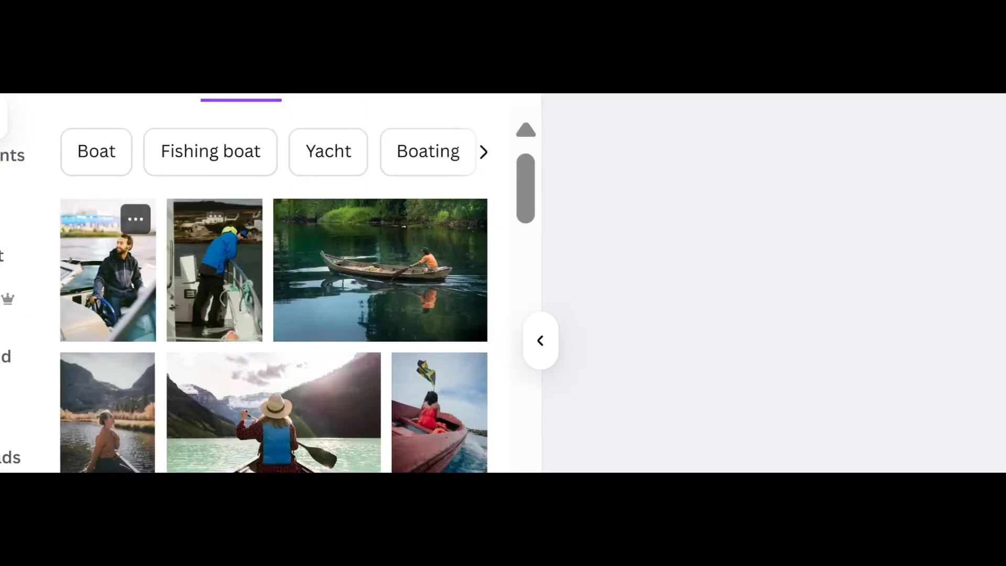
scroll(142, 168, down, 2)
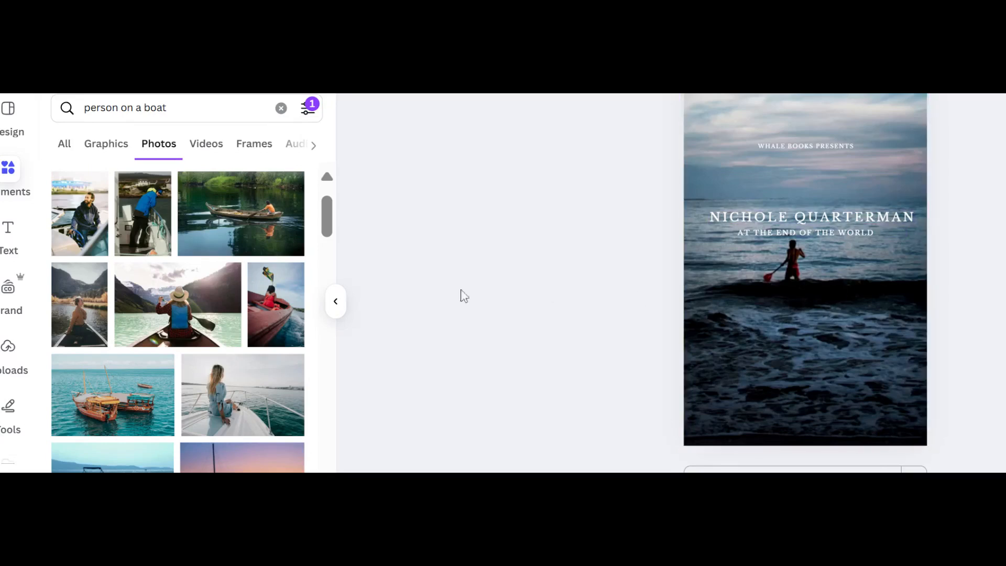
scroll(232, 297, down, 3)
scroll(232, 297, down, 5)
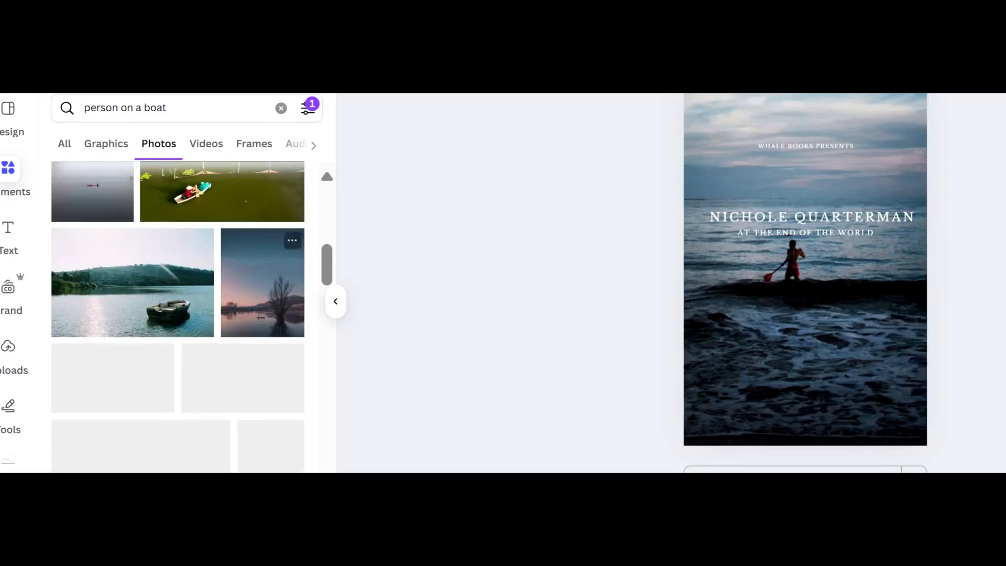
scroll(232, 297, down, 3)
scroll(232, 298, down, 4)
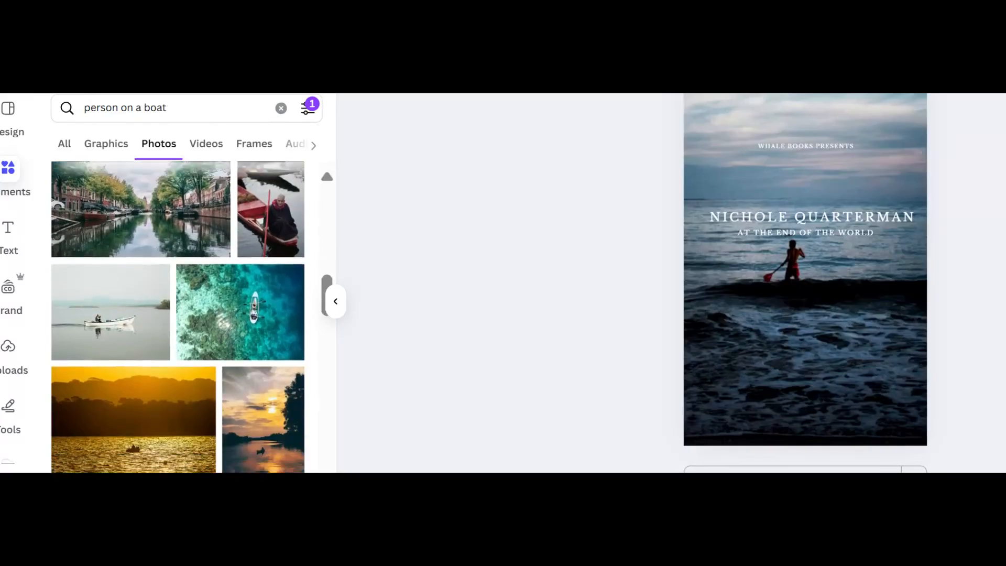
scroll(232, 297, down, 5)
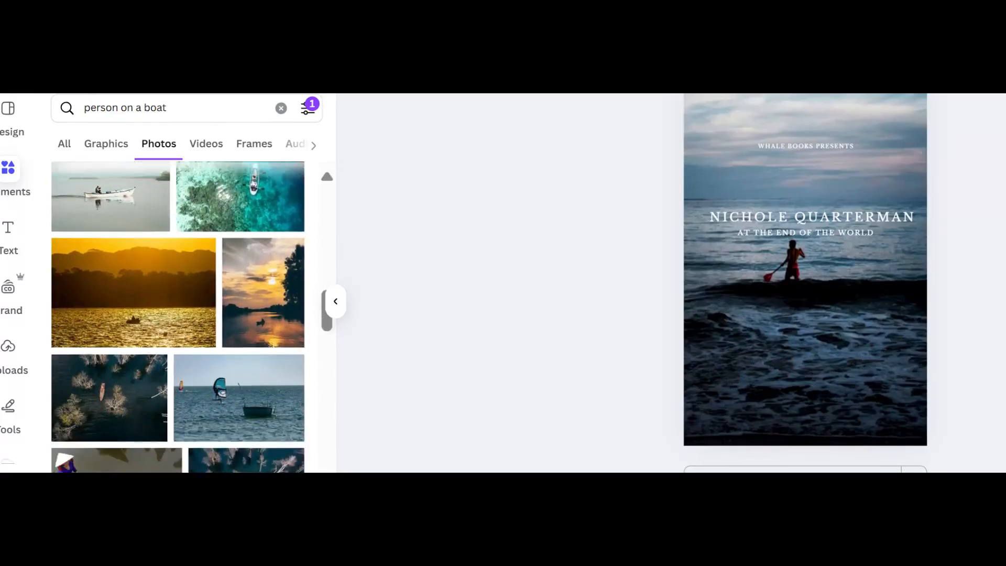
Add the sailboat-bow photo to the cover.
click(182, 325)
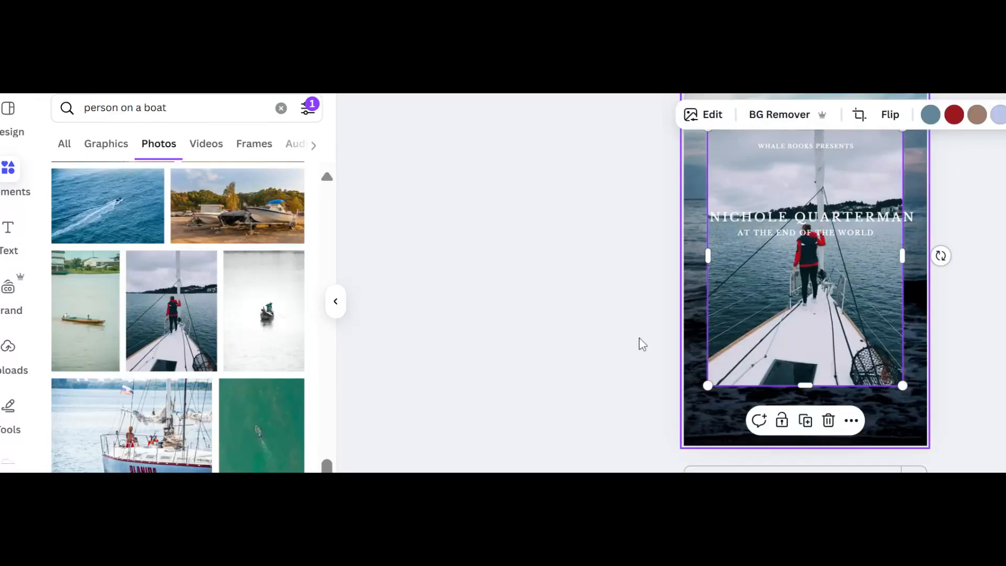
scroll(642, 344, up, 2)
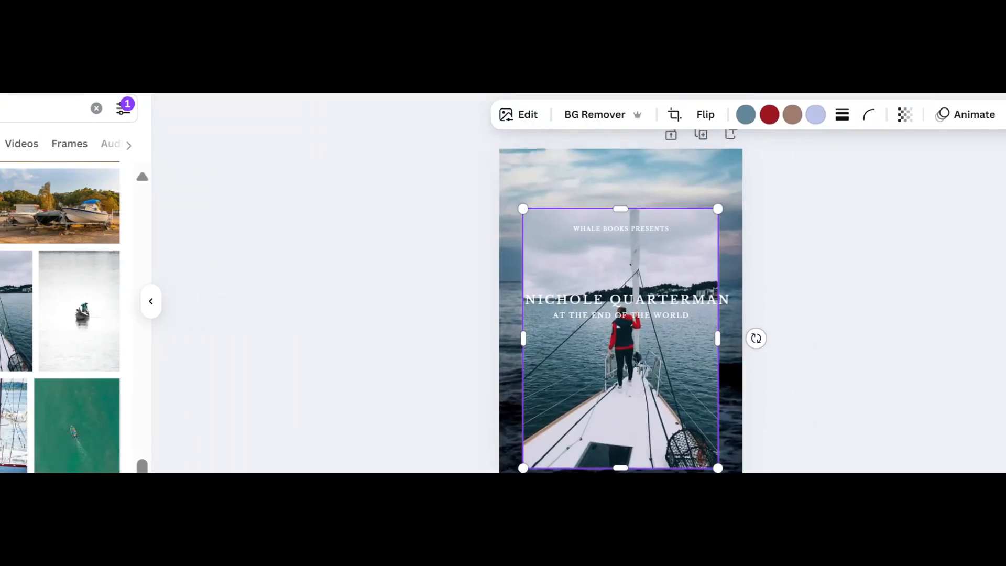
scroll(621, 309, up, 1)
scroll(621, 309, down, 2)
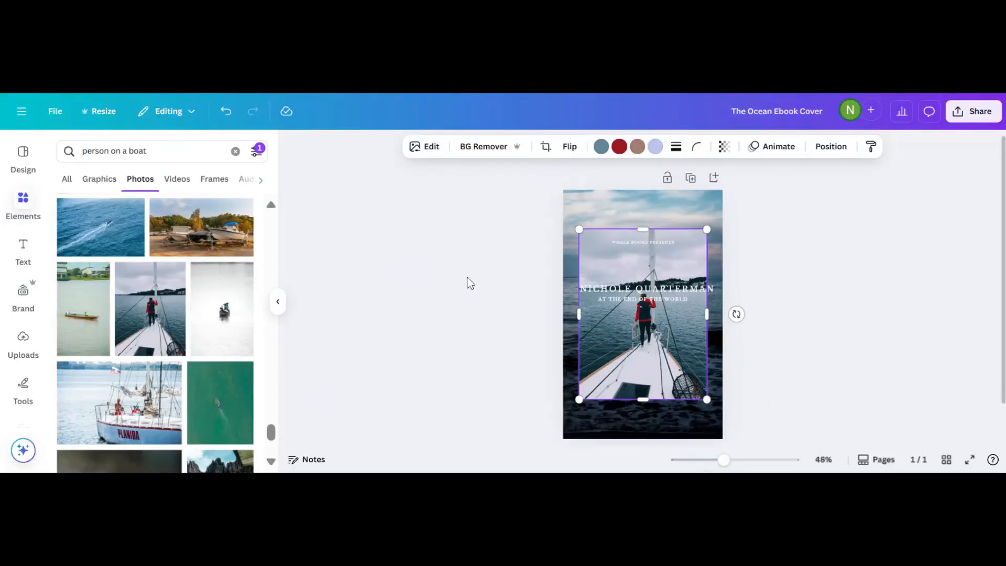
scroll(469, 283, down, 1)
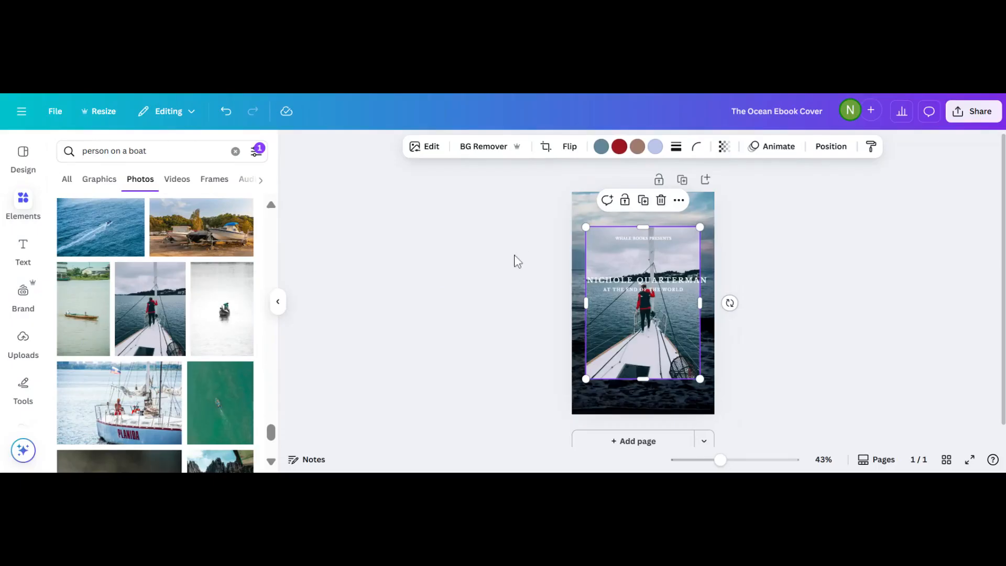
scroll(512, 260, up, 4)
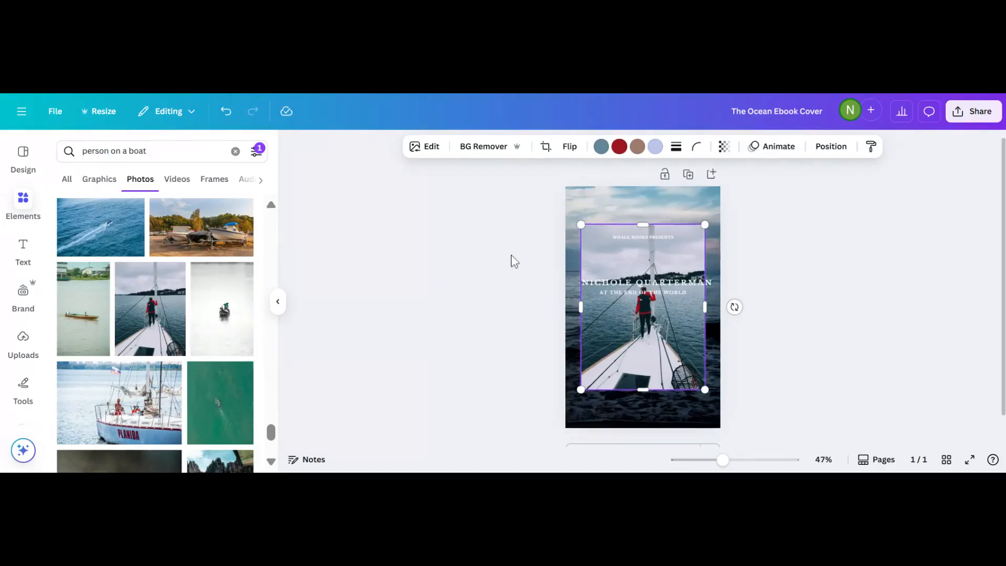
Delete the original full-page background photo, keeping the boat photo.
click(572, 191)
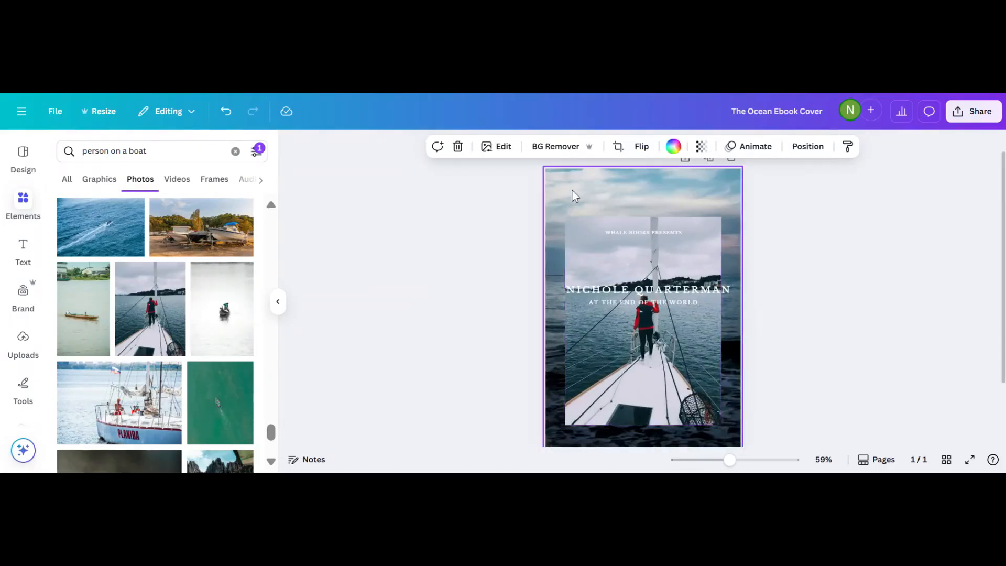
click(457, 147)
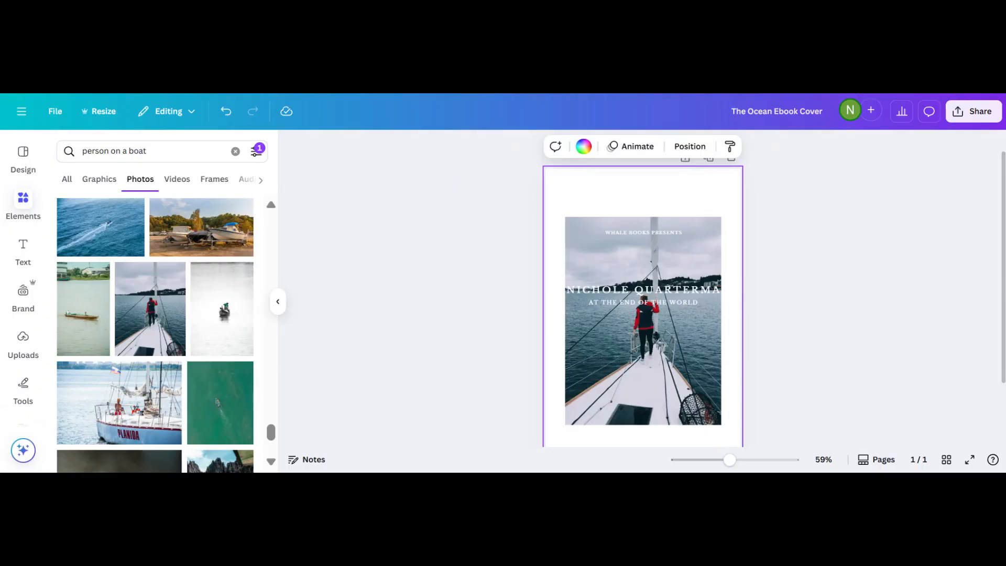
click(635, 253)
Enlarge the sailboat-bow photo until it fills the whole cover behind the text.
drag(566, 218, 601, 239)
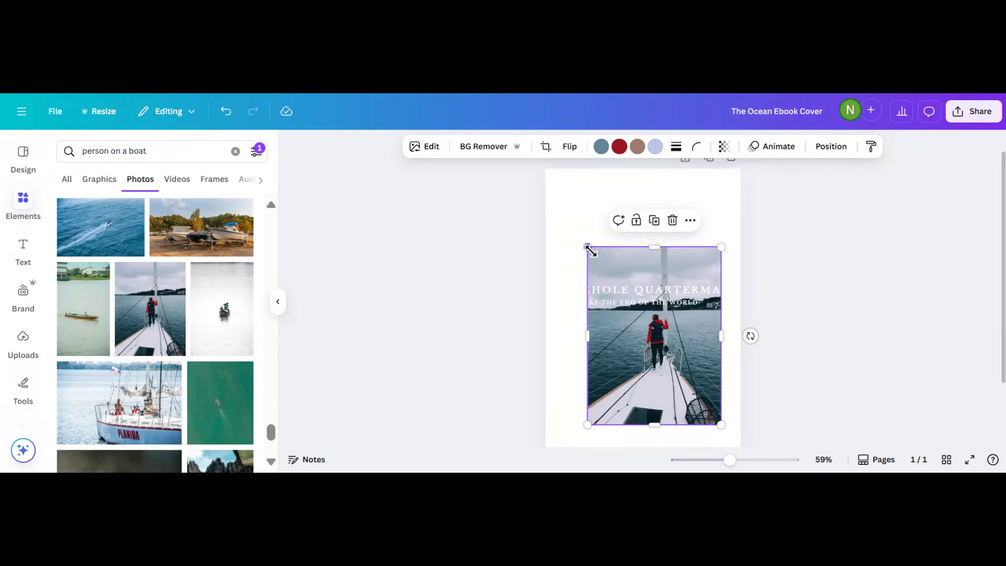
drag(591, 252, 554, 158)
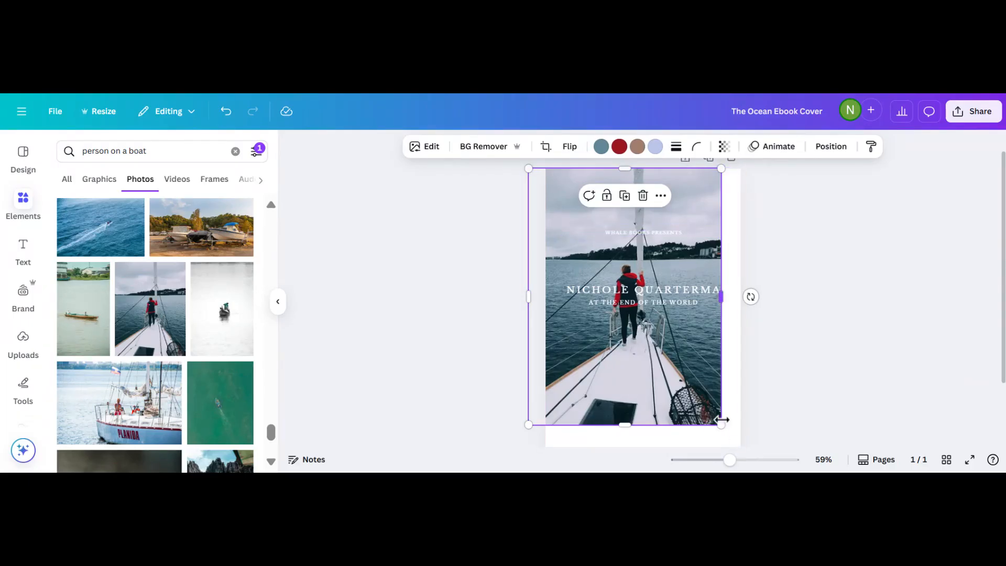
drag(721, 424, 746, 446)
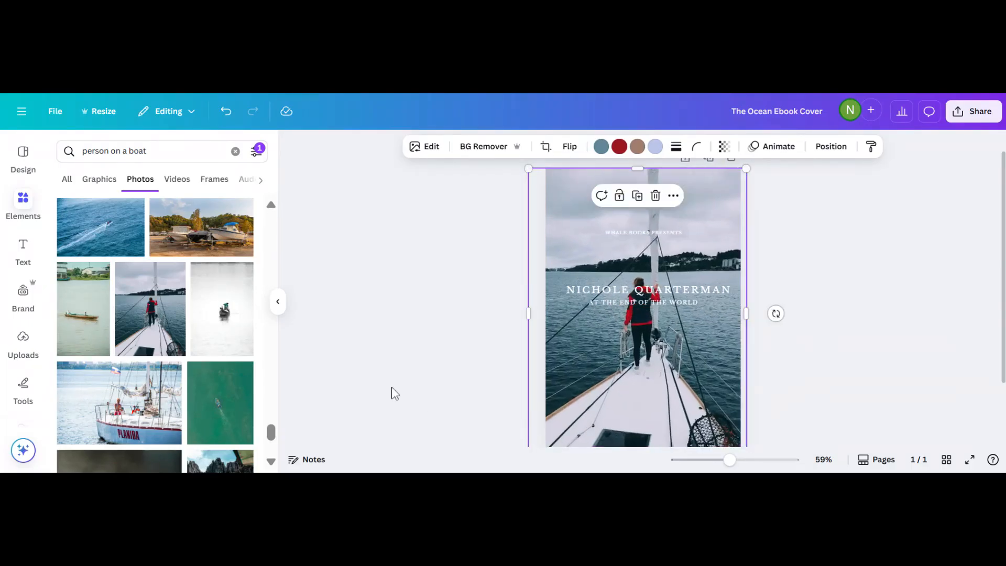
click(391, 385)
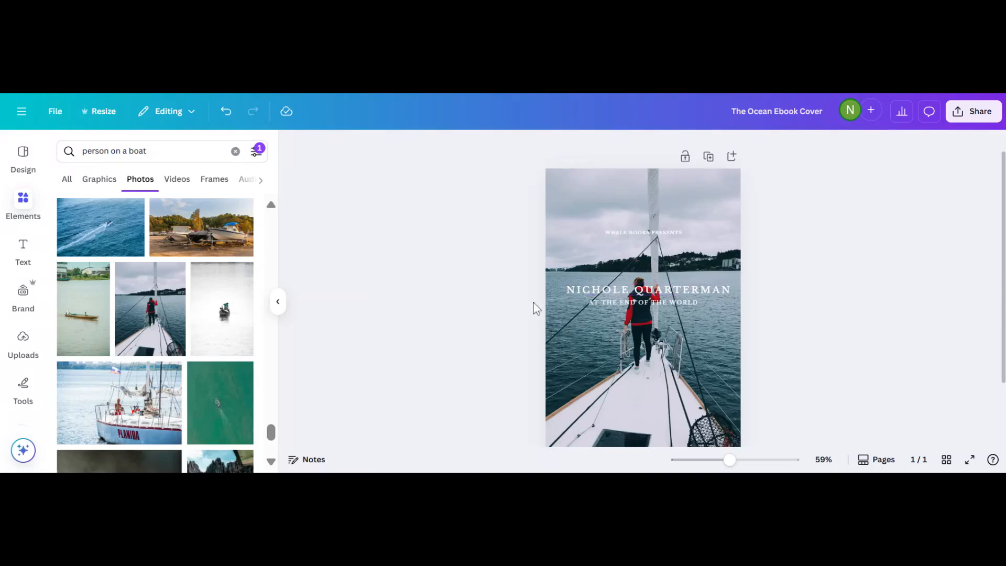
Drag the author name down below the subtitle, over the boat's deck.
click(601, 289)
drag(601, 289, 592, 406)
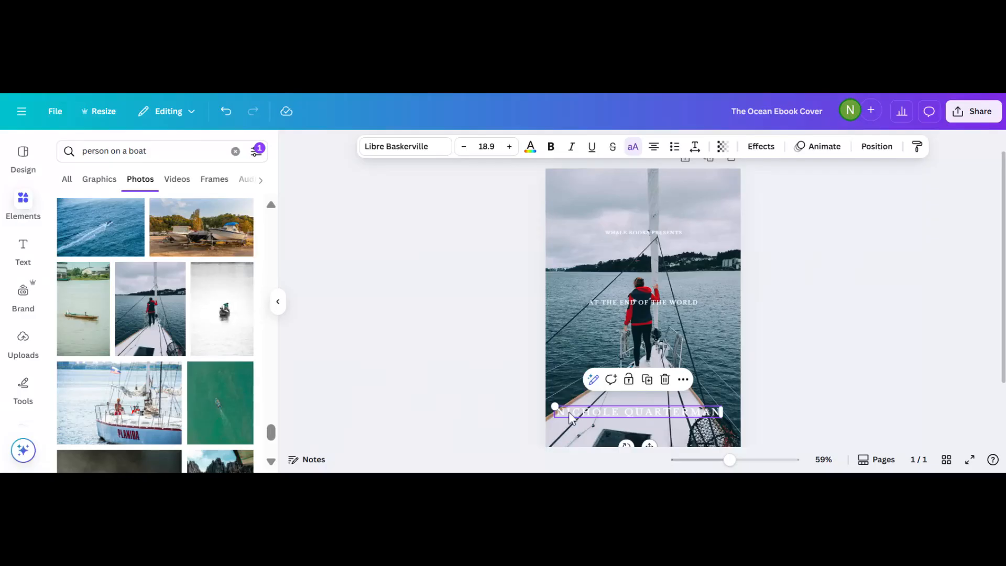
double_click(570, 414)
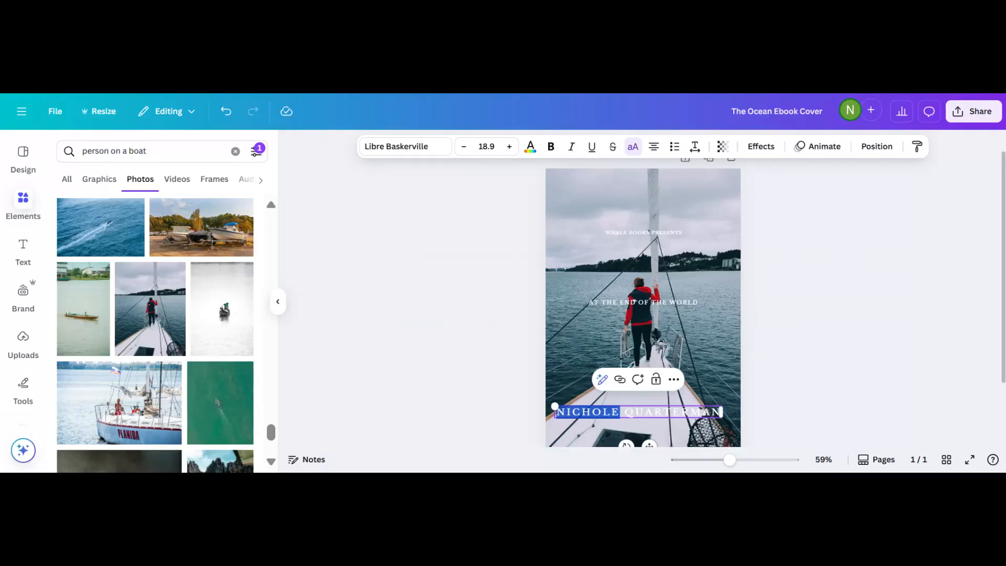
click(570, 423)
Select the full author name text so it can be restyled.
click(570, 410)
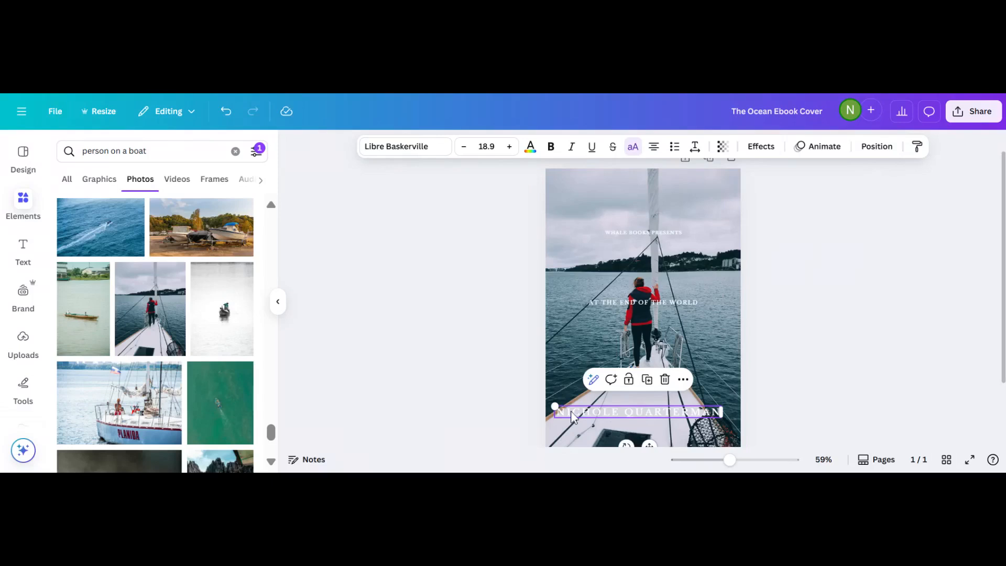
drag(570, 410, 556, 412)
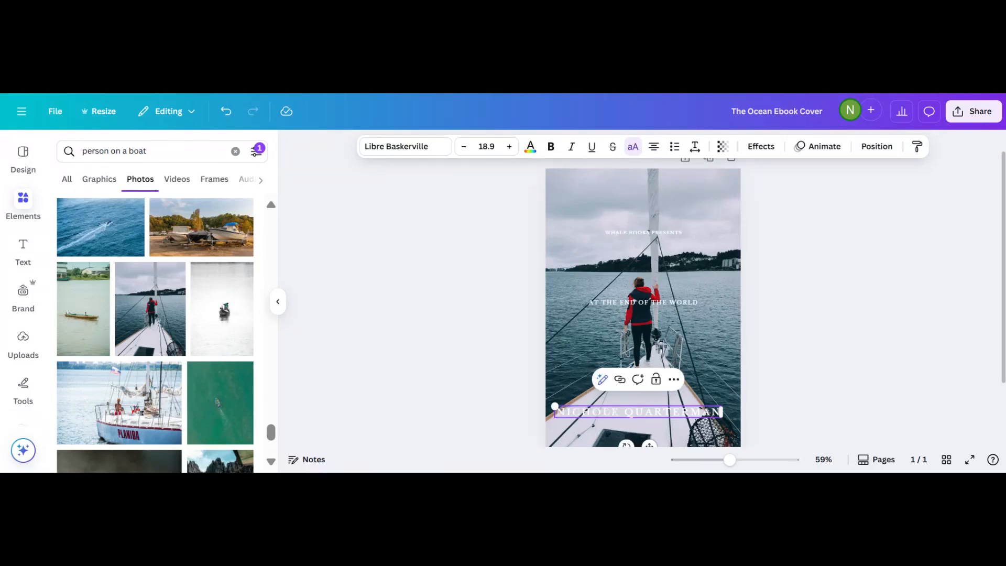
key(ctrl+a)
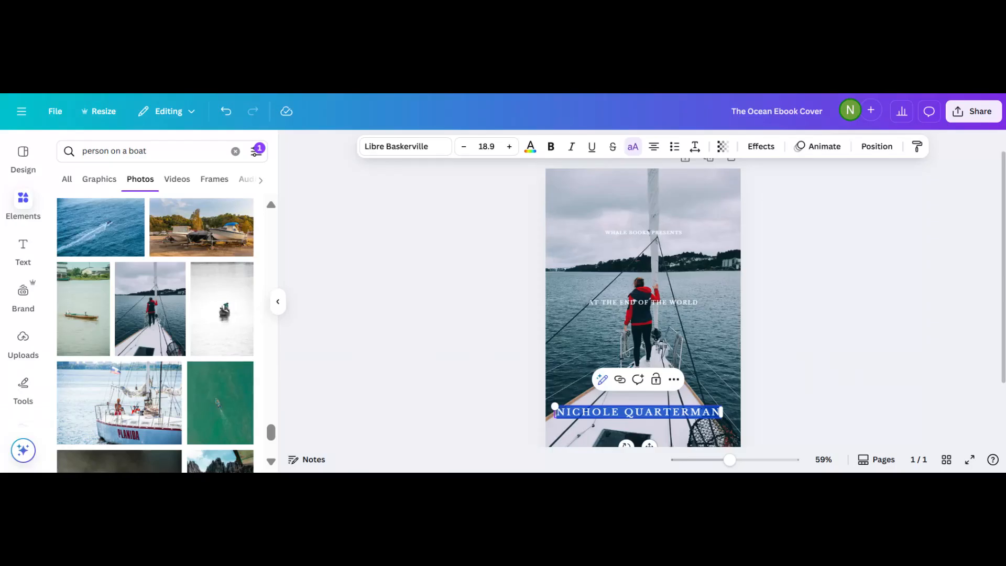
click(502, 400)
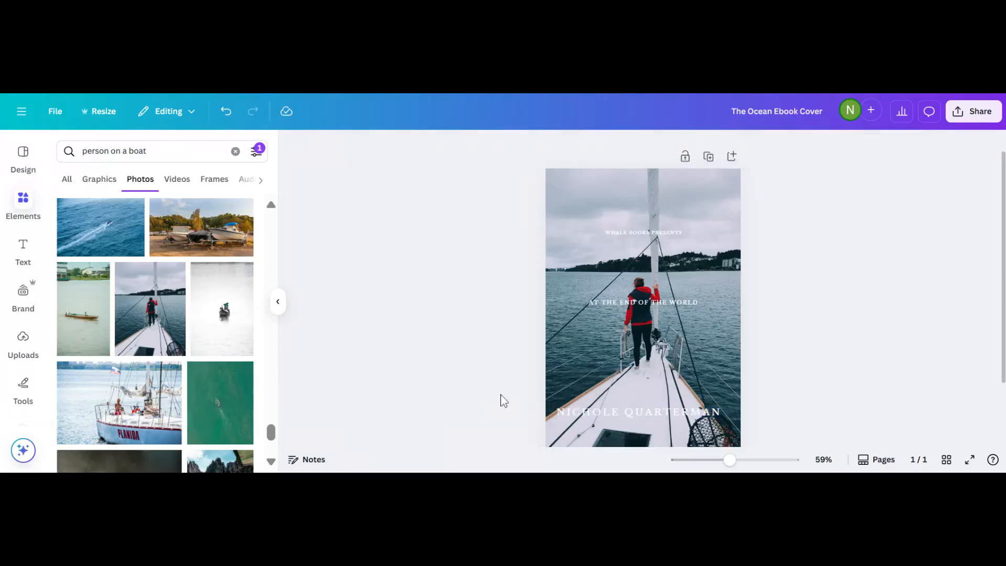
click(558, 414)
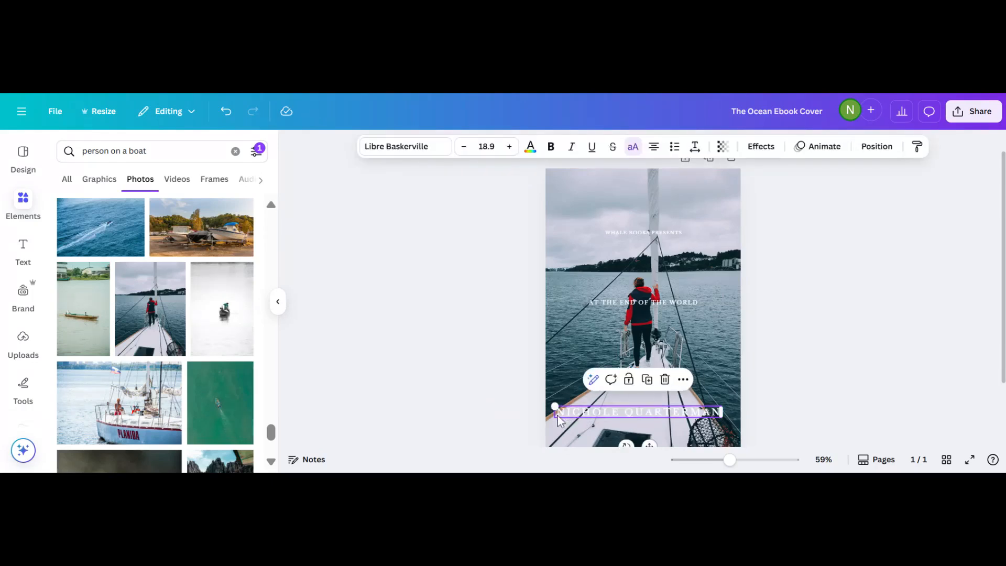
click(557, 414)
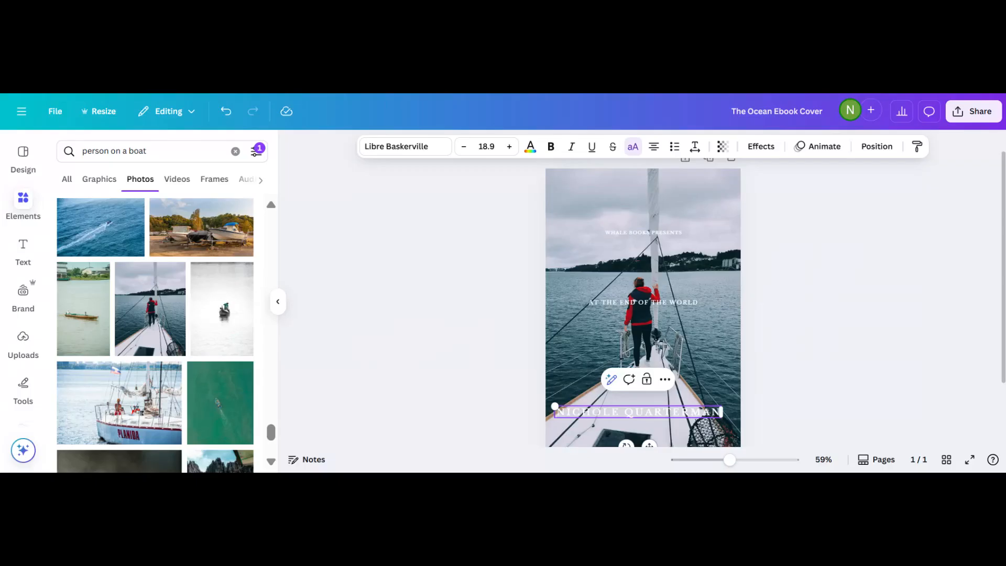
ctrl+scroll(492, 377, up, 2)
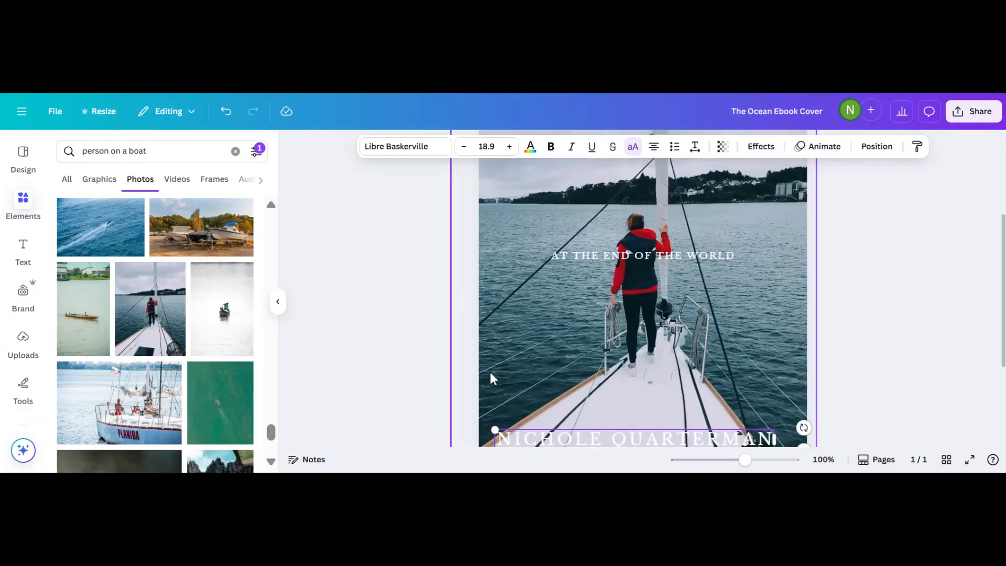
scroll(491, 377, down, 2)
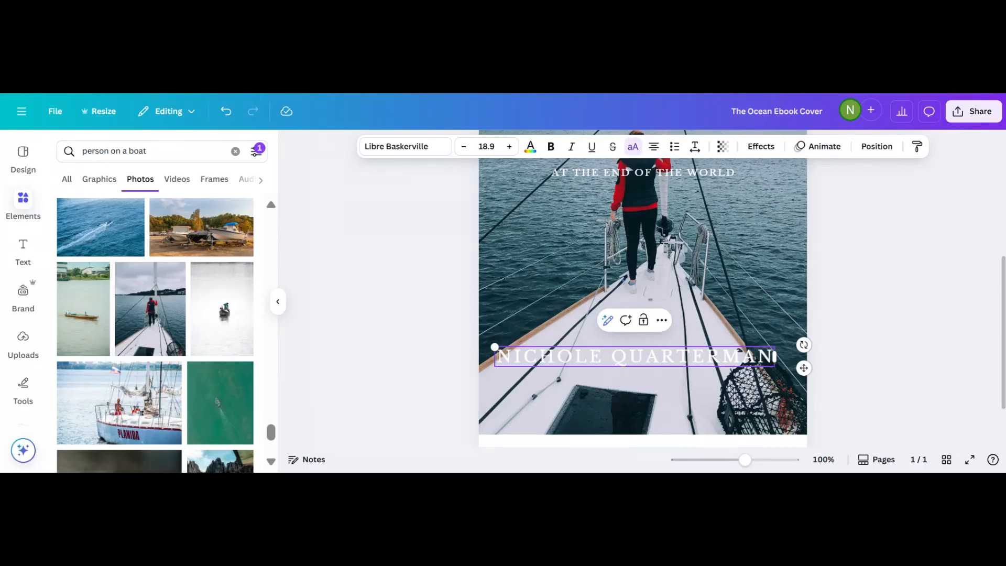
drag(497, 357, 771, 353)
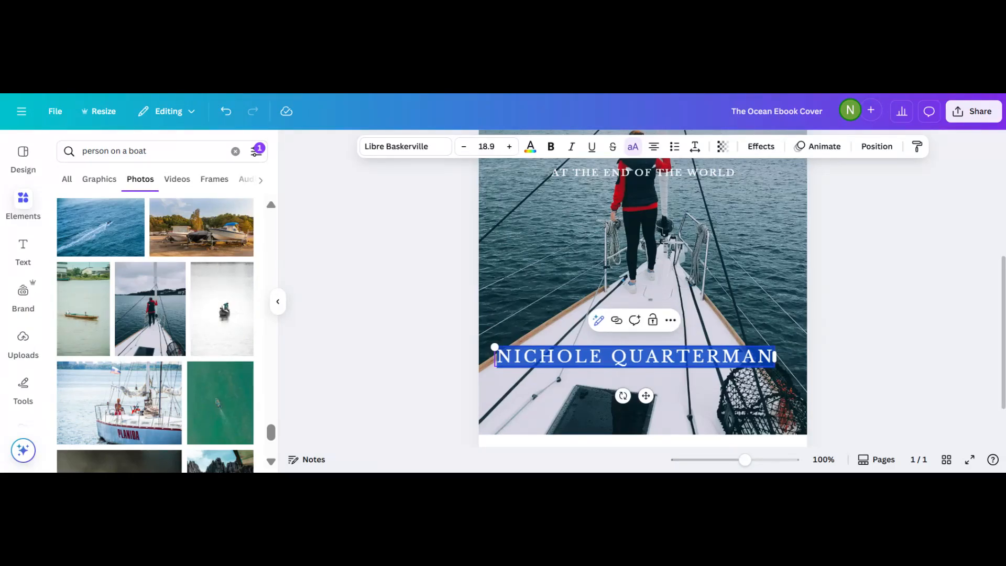
Colour the selected author name deep blue from the text colour swatches.
click(530, 148)
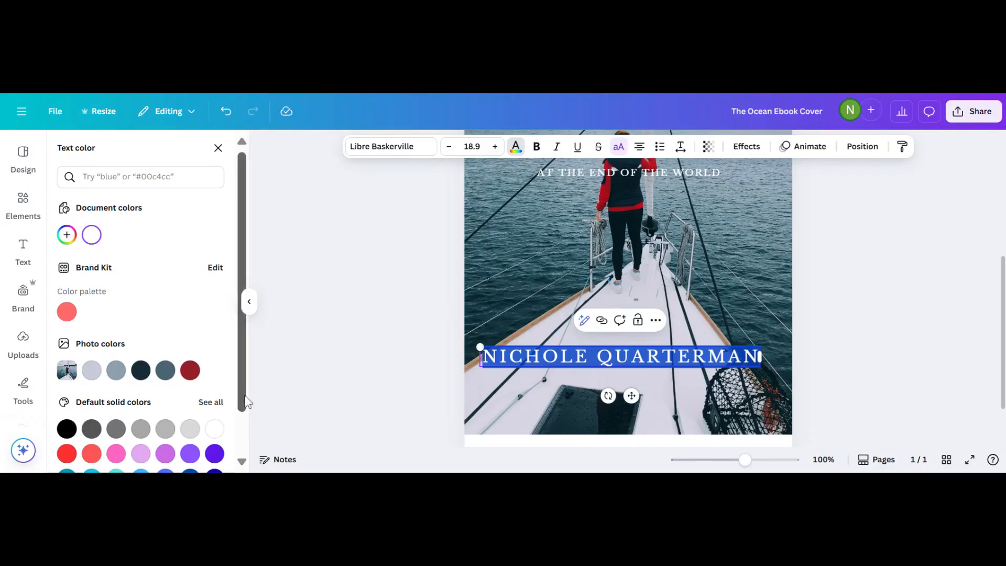
scroll(244, 349, down, 1)
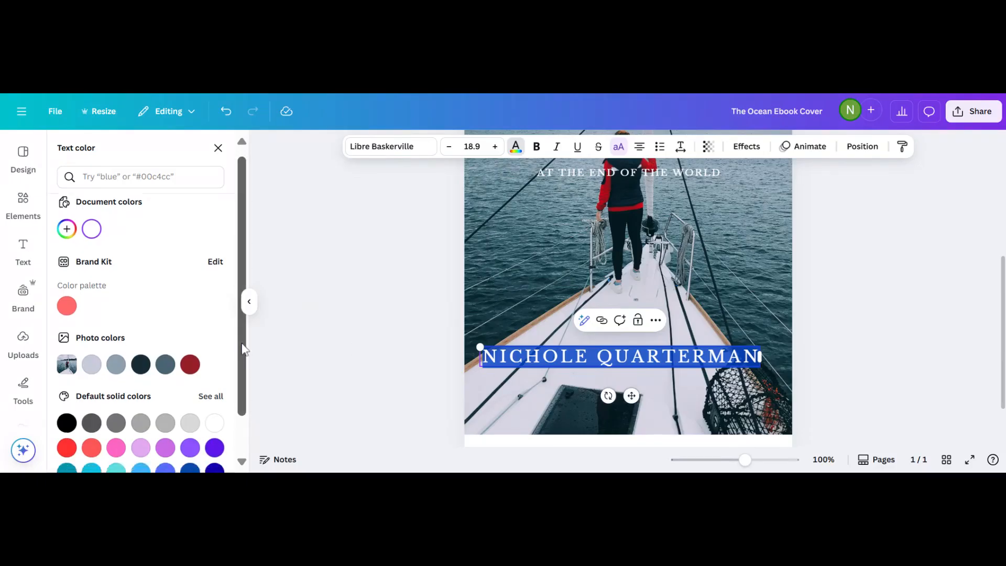
scroll(245, 349, down, 2)
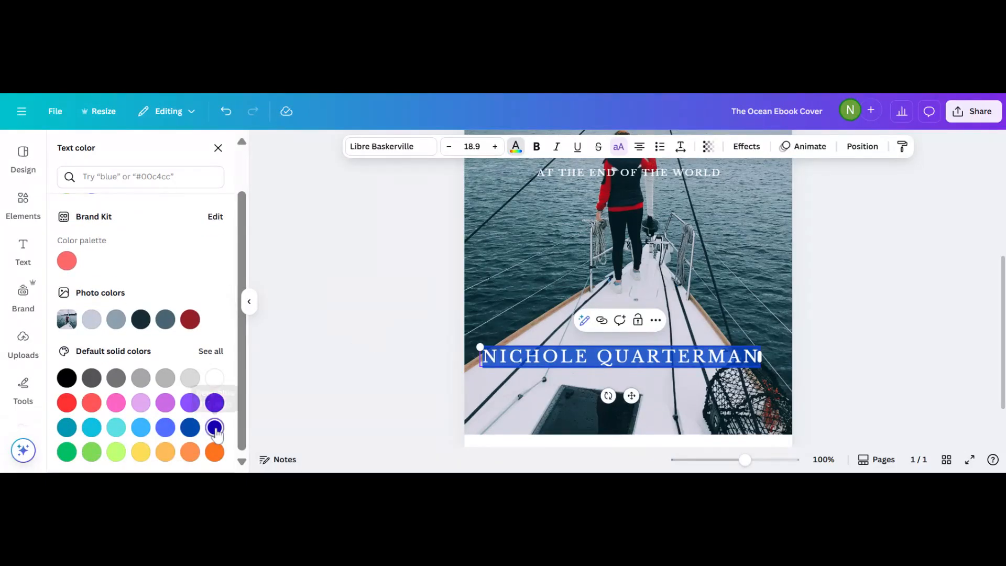
click(215, 428)
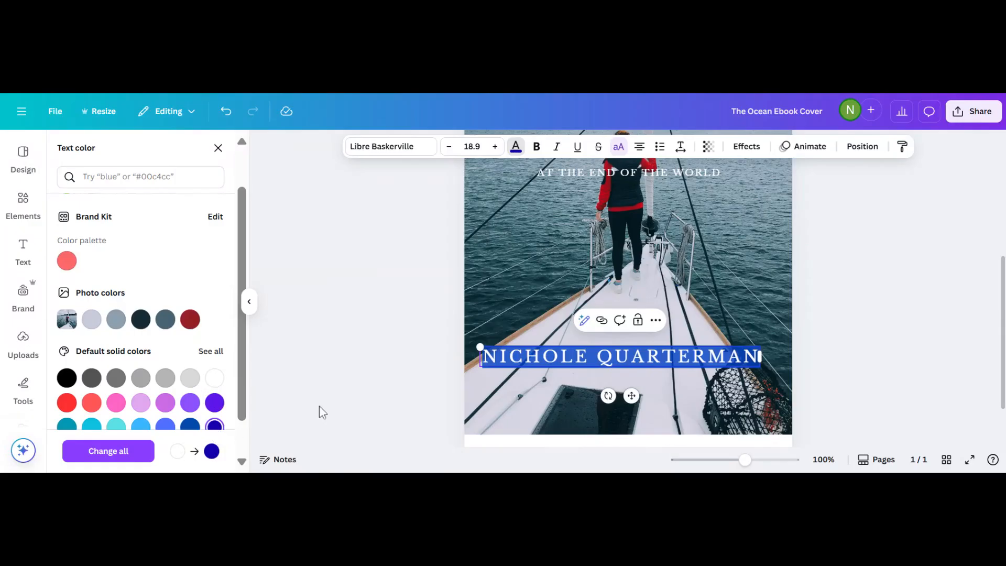
click(344, 352)
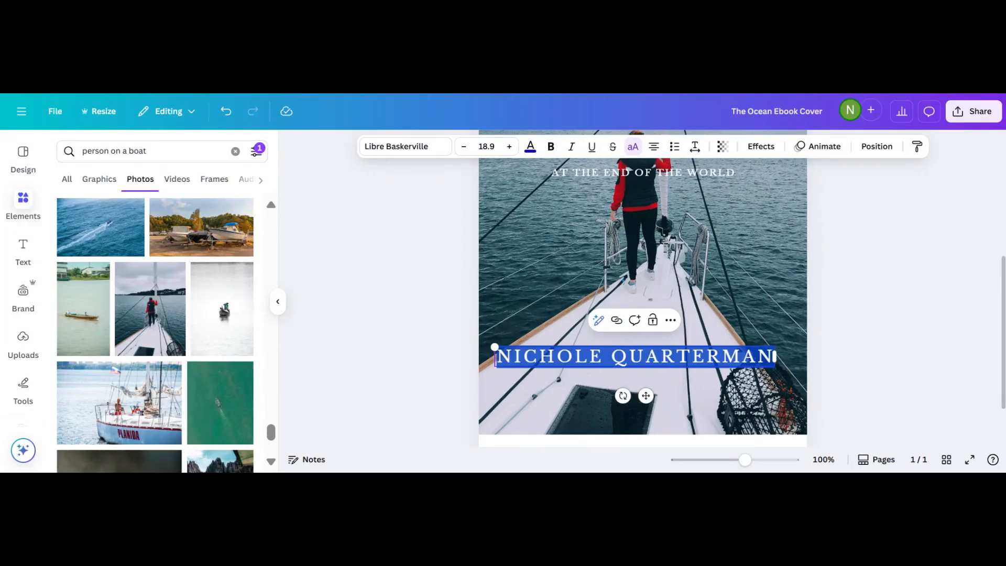
click(345, 354)
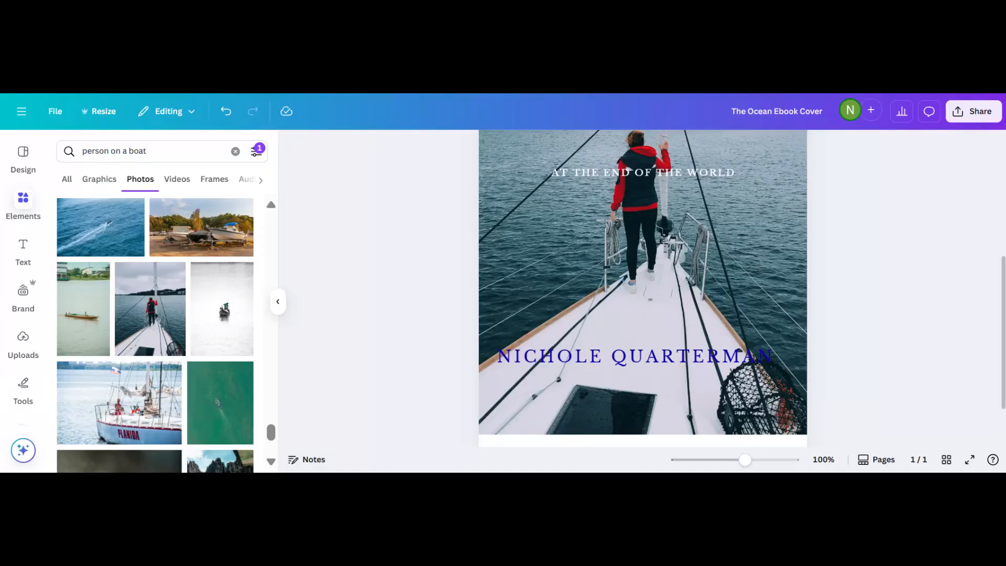
Make the whole author name Twilight blue (#00167a) and bold.
click(537, 357)
double_click(537, 358)
drag(538, 358, 495, 358)
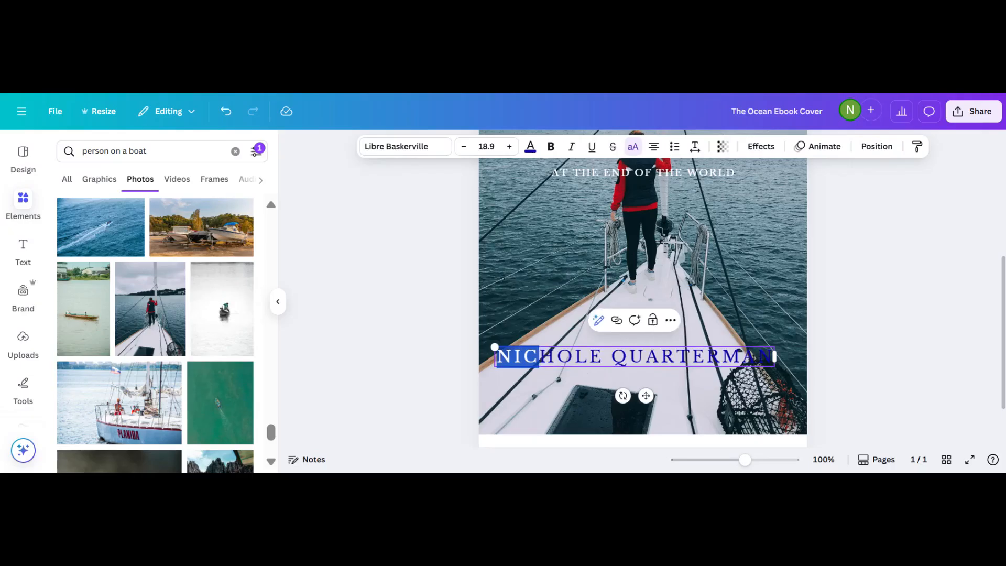
triple_click(537, 357)
click(538, 358)
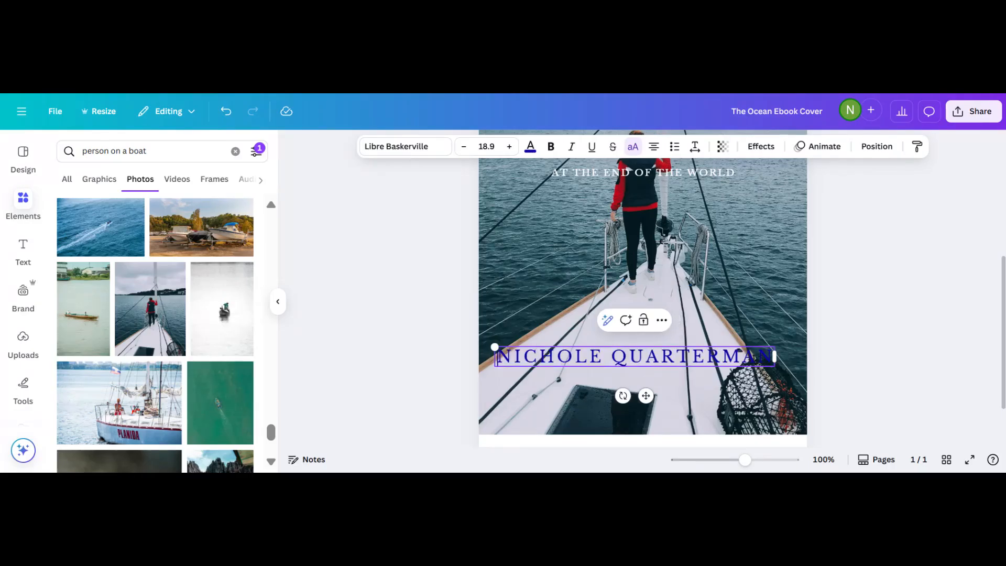
drag(497, 357, 774, 356)
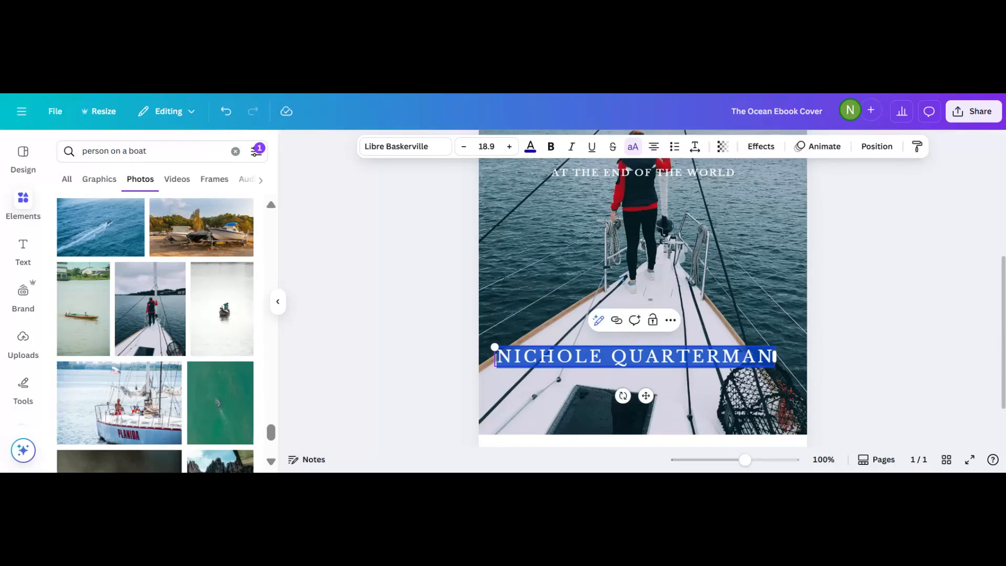
click(530, 146)
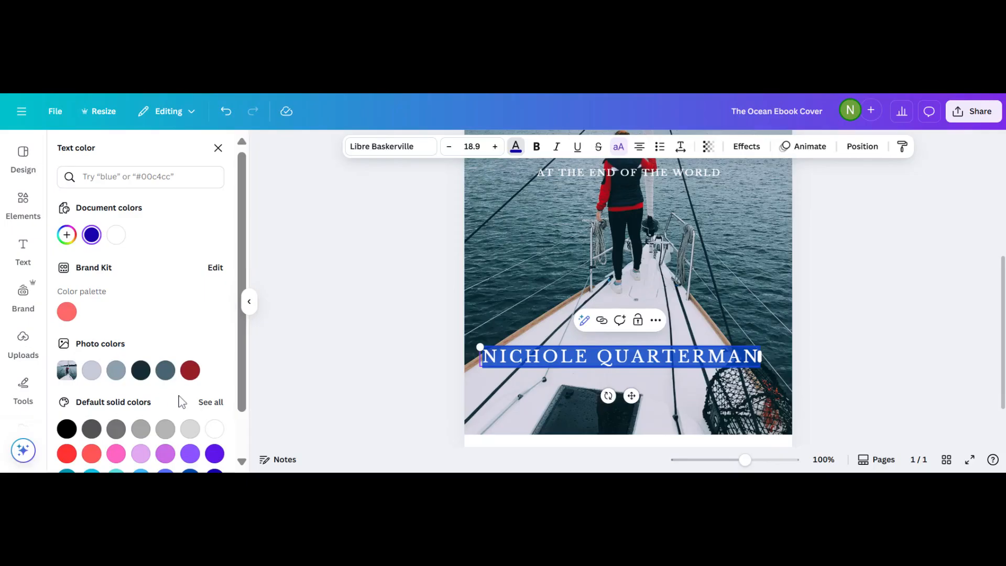
click(212, 403)
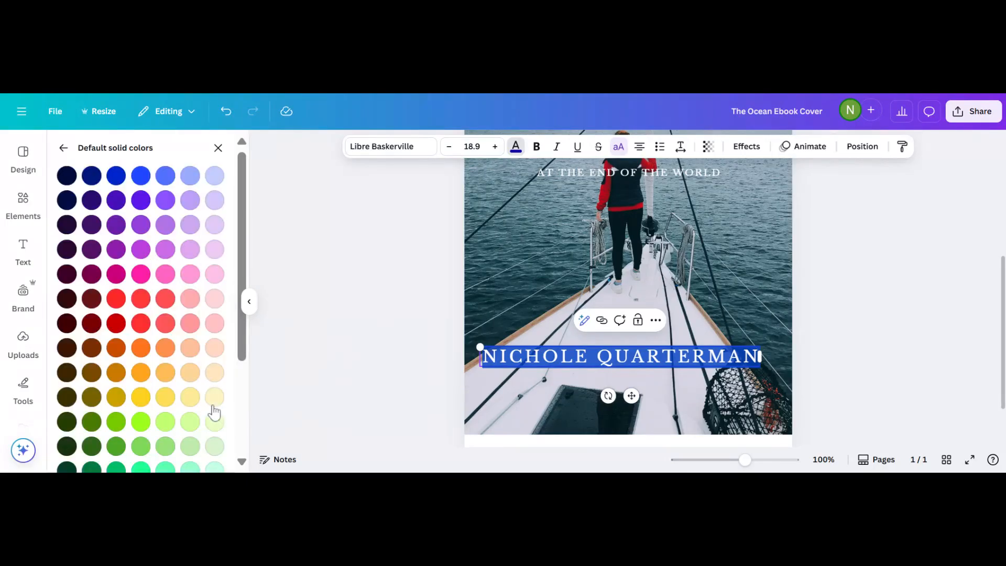
click(92, 178)
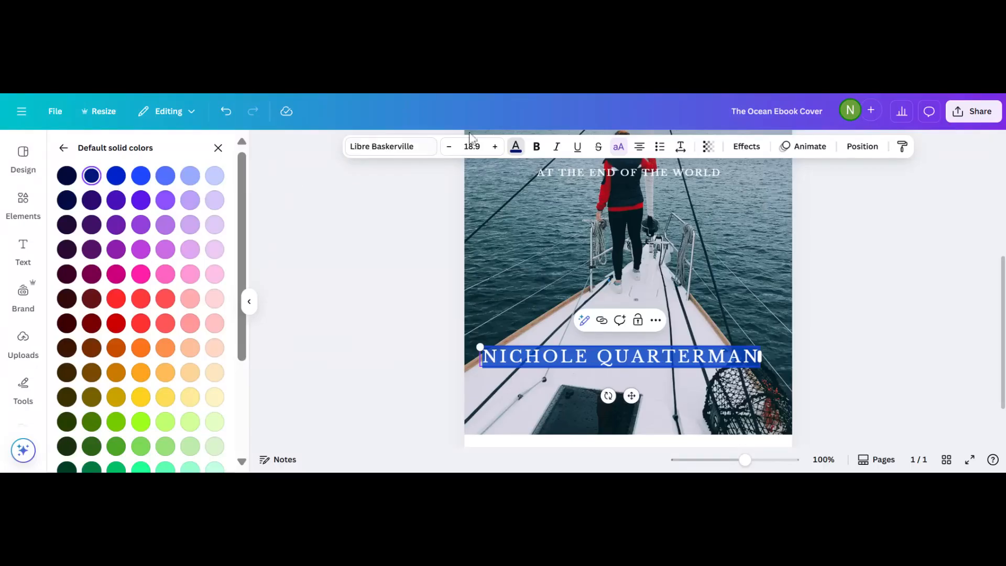
click(536, 149)
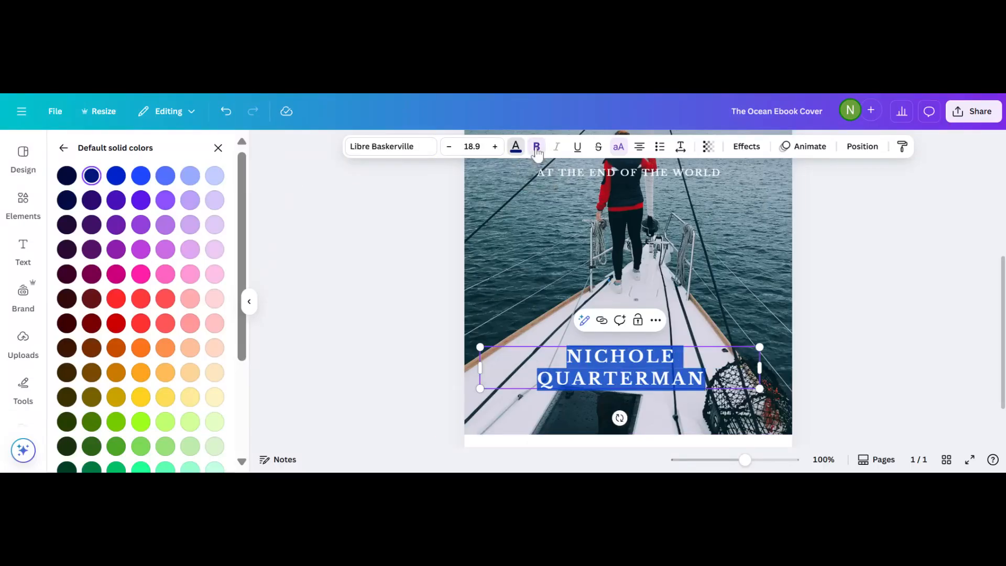
click(374, 292)
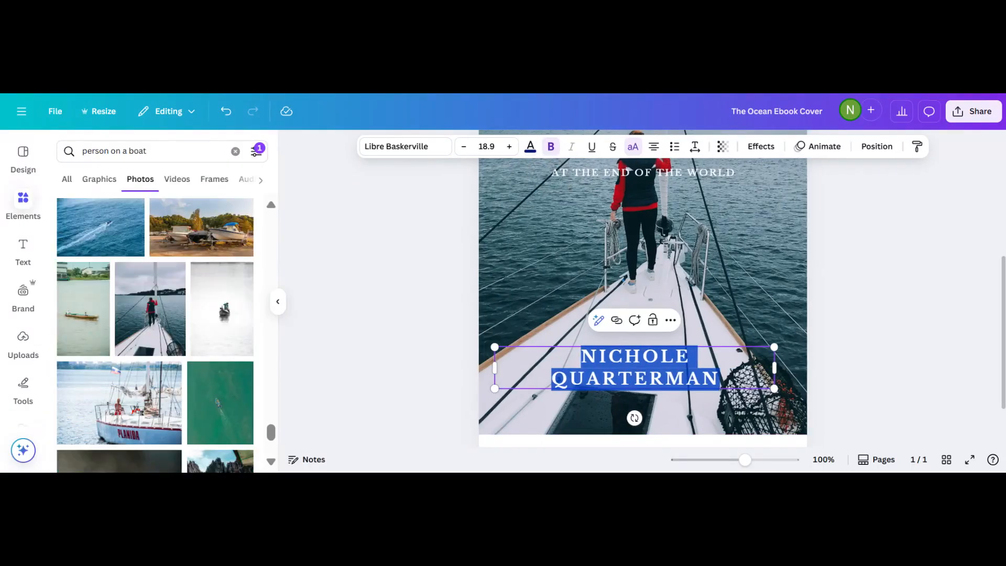
click(337, 344)
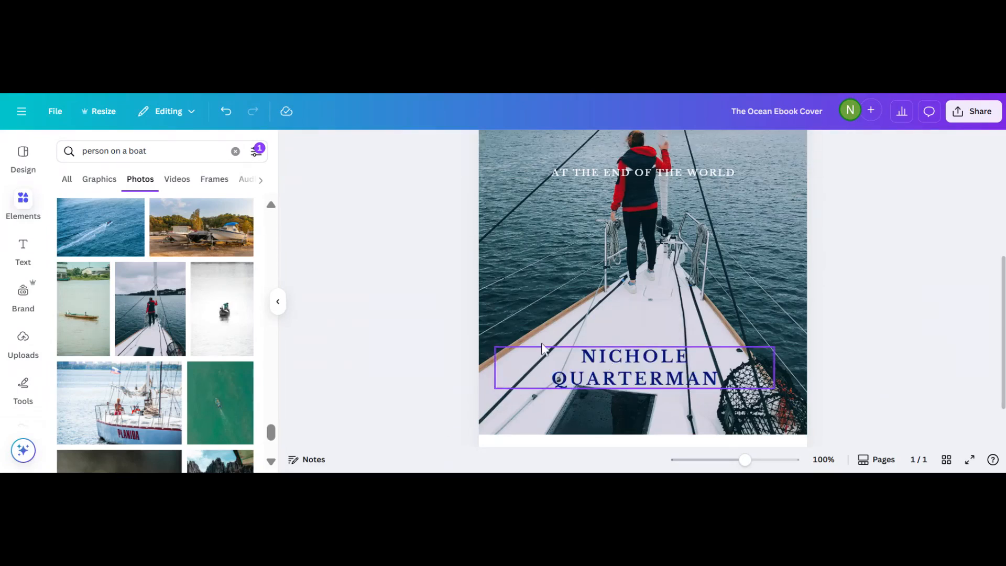
Shrink the two-line author name to about 11.7 pt and center it over the deck.
scroll(433, 336, down, 5)
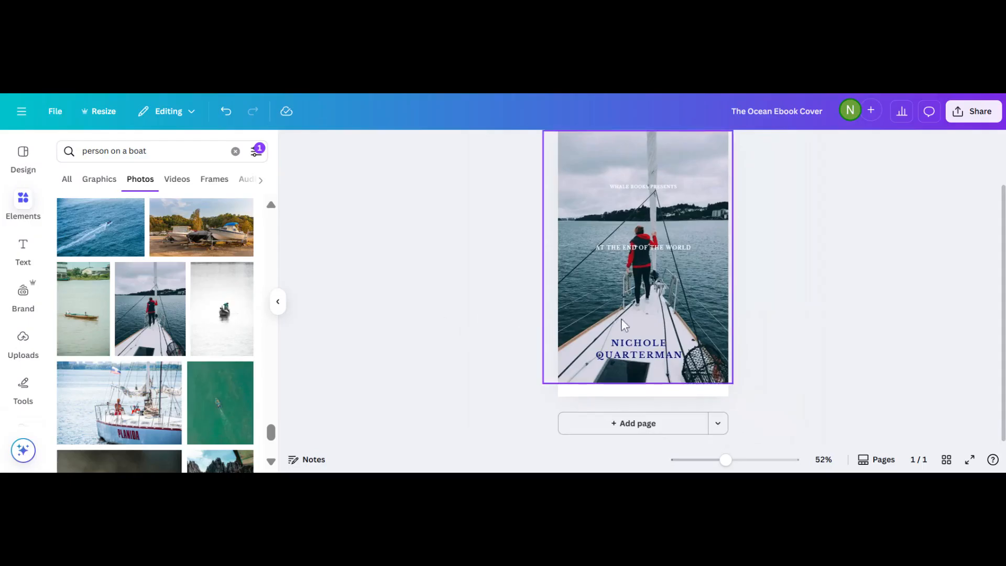
drag(634, 354, 626, 340)
click(478, 334)
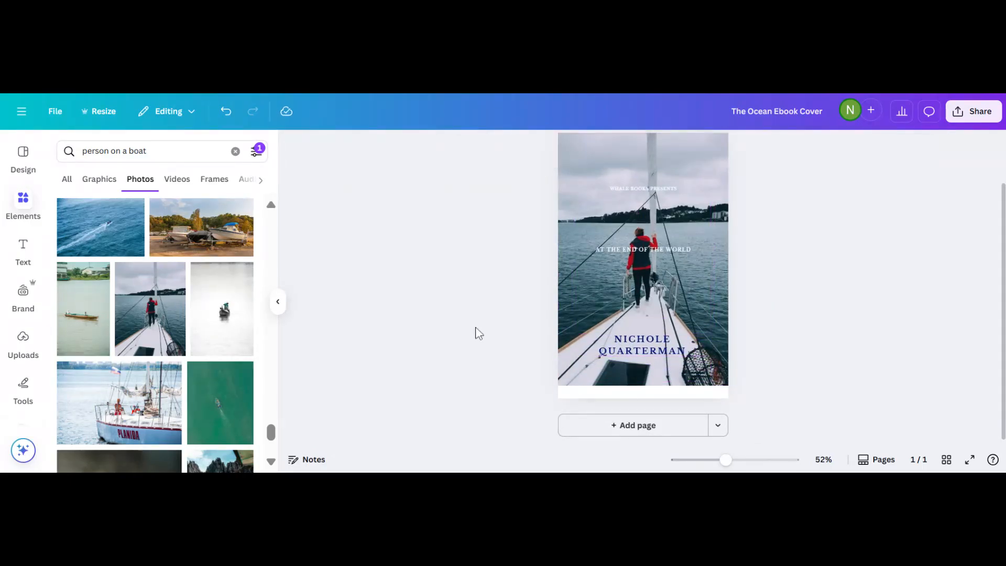
click(666, 350)
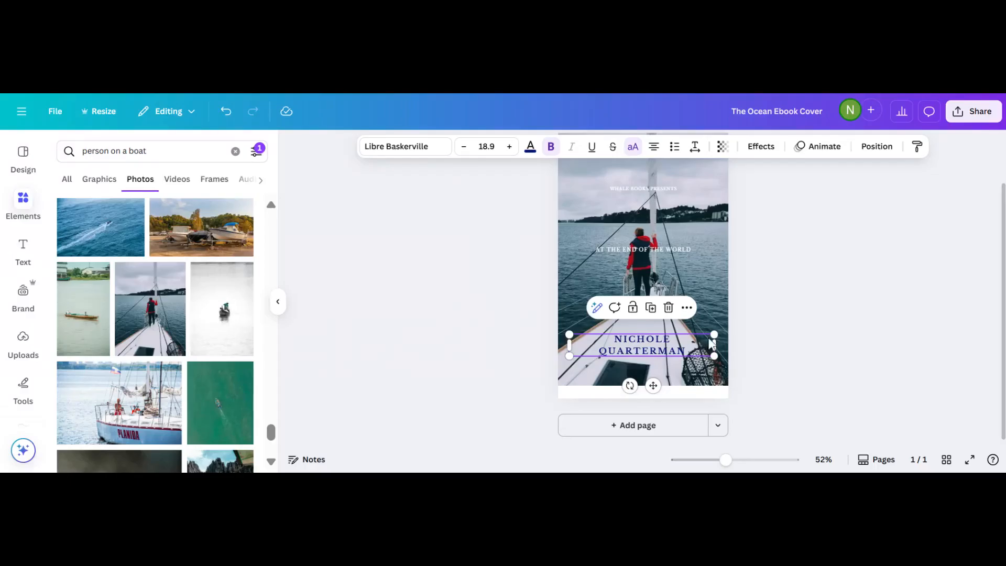
drag(713, 335, 659, 343)
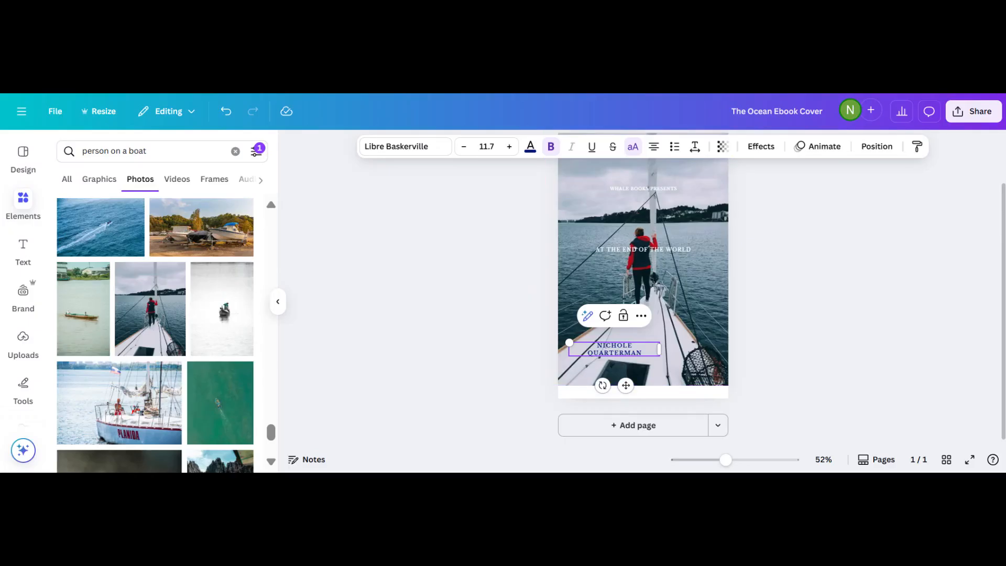
click(440, 373)
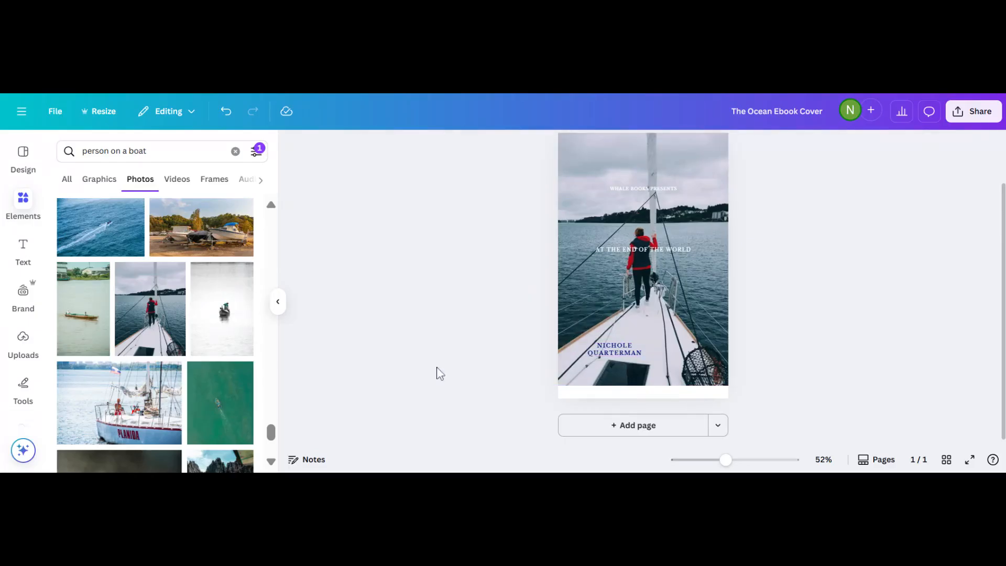
click(616, 355)
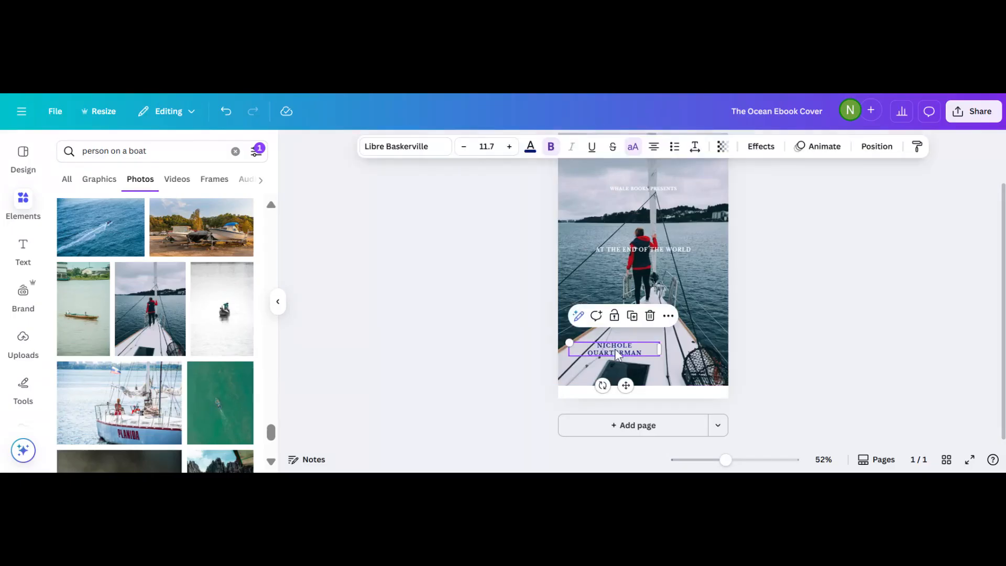
drag(617, 355, 640, 347)
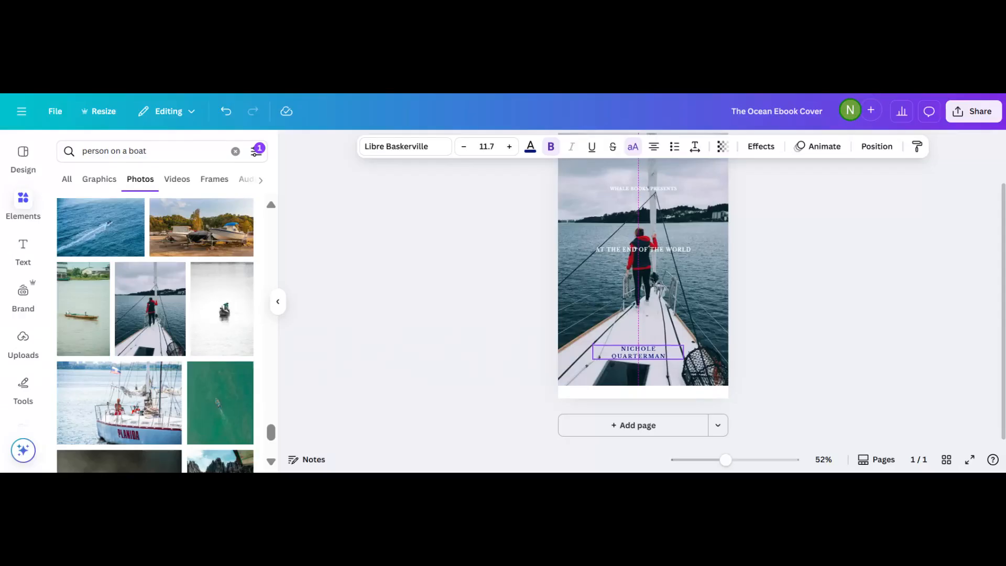
drag(631, 349, 624, 345)
click(459, 356)
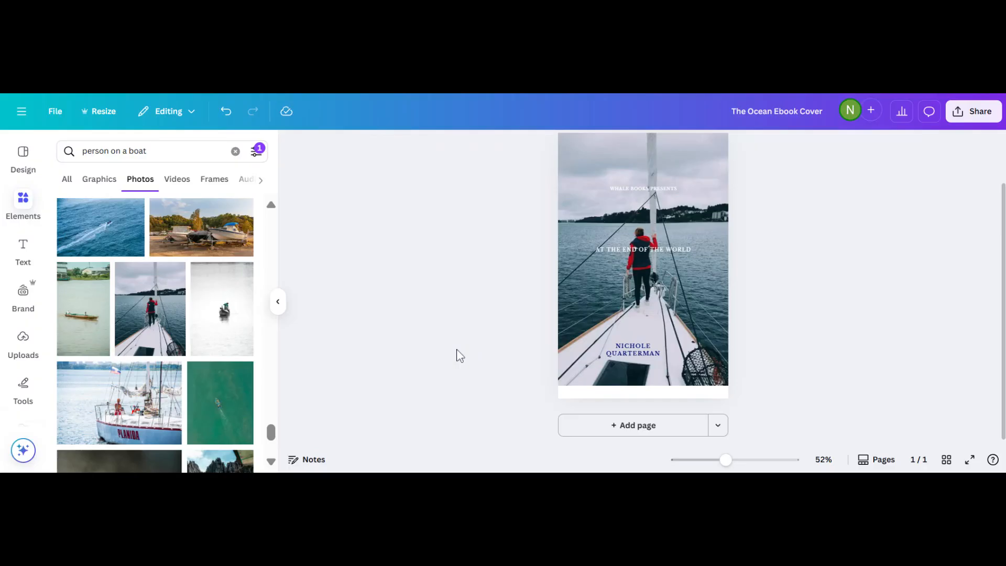
Widen the WHALE BOOKS PRESENTS box across the cover, enlarging its text to 9.5.
click(639, 249)
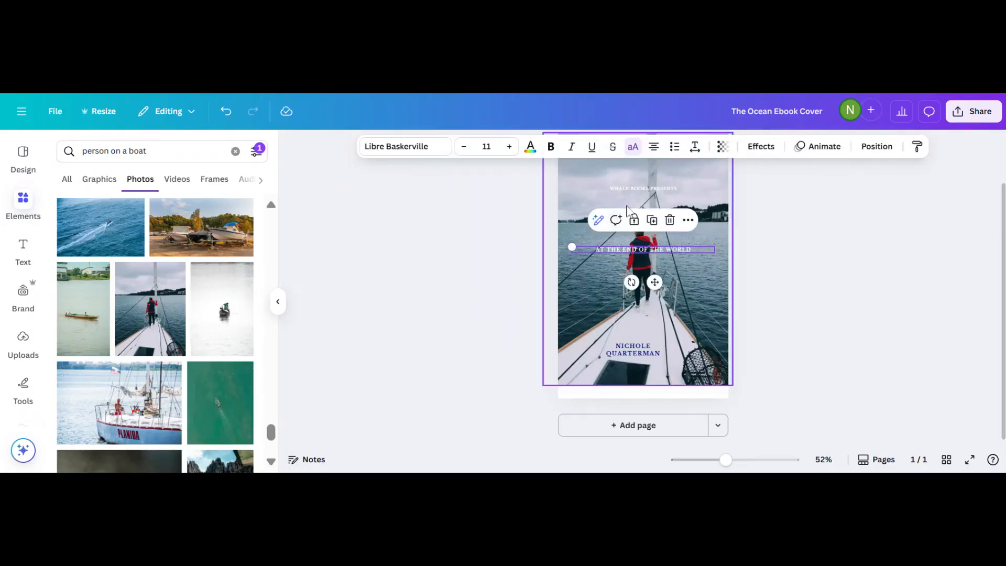
click(640, 189)
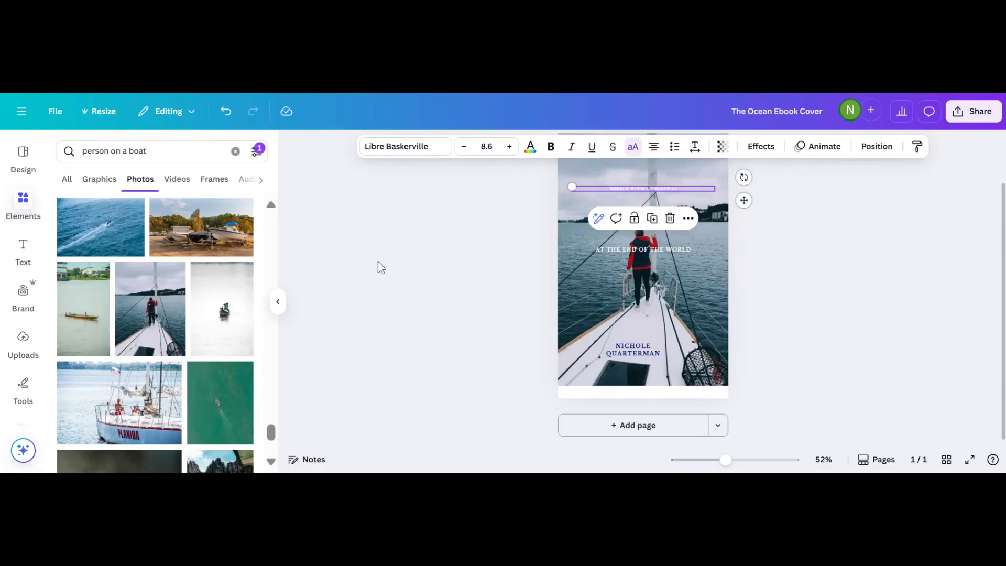
ctrl+scroll(378, 261, up, 5)
scroll(379, 261, up, 3)
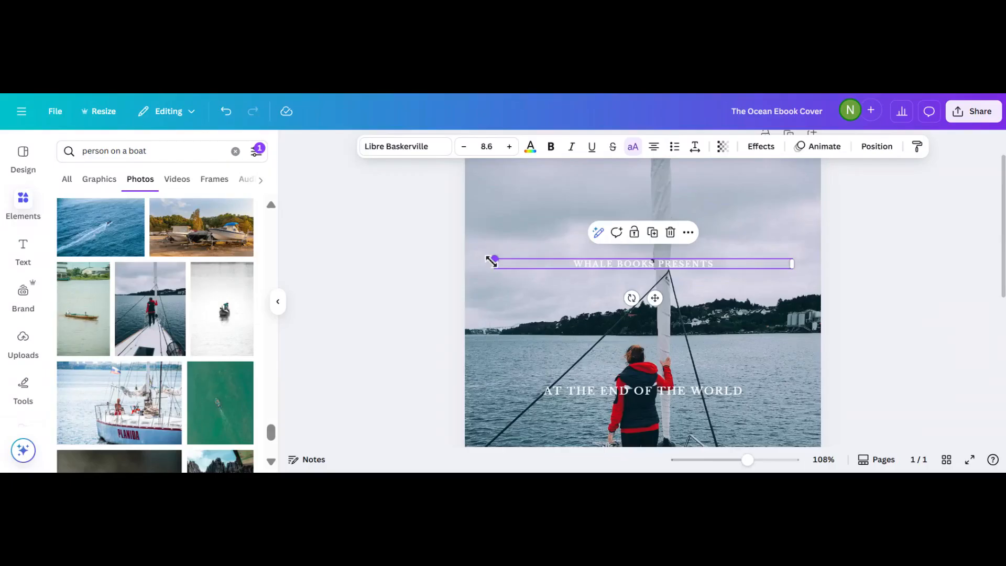
drag(494, 259, 466, 132)
double_click(710, 263)
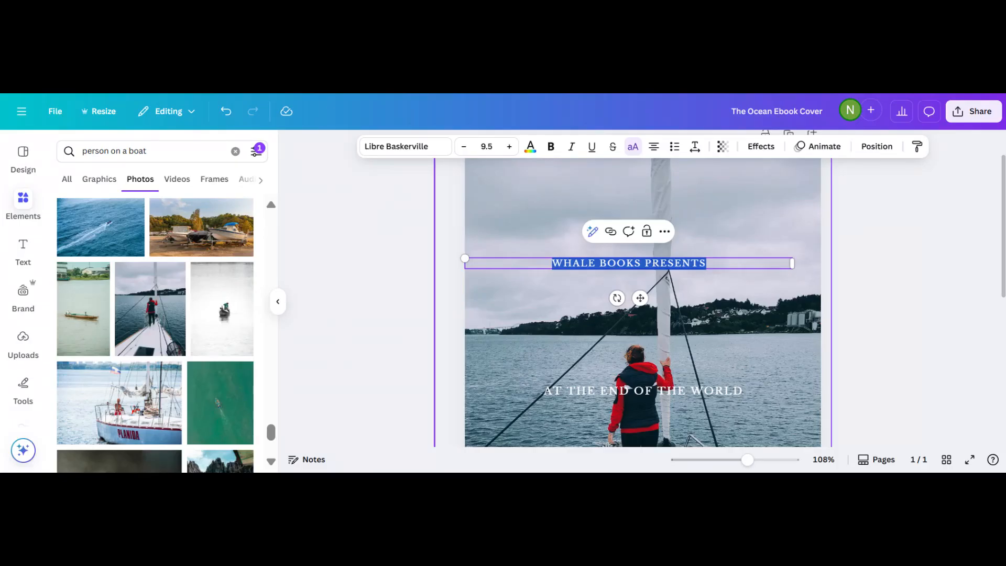
click(652, 261)
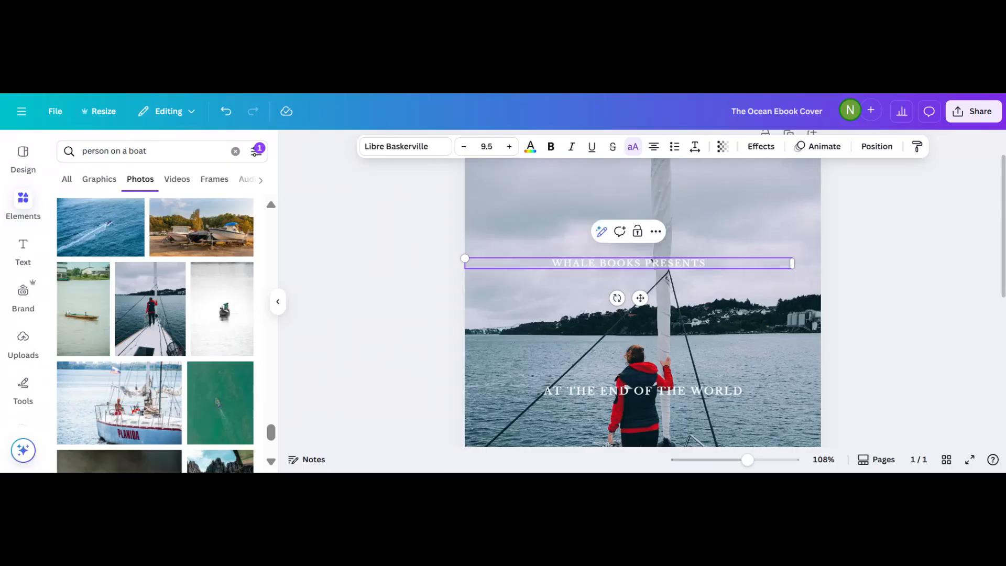
Replace the top line with 'MY PEACE I GIVE YOU' and colour it black.
key(BackSpace)
key(BackSpace)
key(BackSpace)
key(BackSpace)
key(BackSpace)
key(BackSpace)
key(BackSpace)
key(BackSpace)
key(BackSpace)
key(BackSpace)
key(BackSpace)
key(BackSpace)
key(BackSpace)
key(BackSpace)
key(BackSpace)
key(BackSpace)
key(BackSpace)
key(BackSpace)
key(BackSpace)
key(BackSpace)
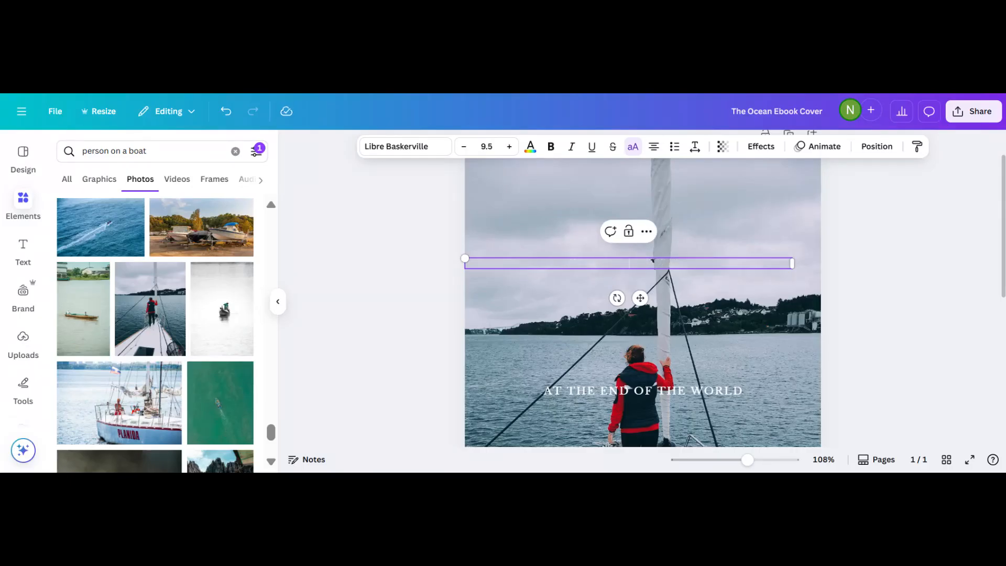
text(MY PEACE I GIVE YOU)
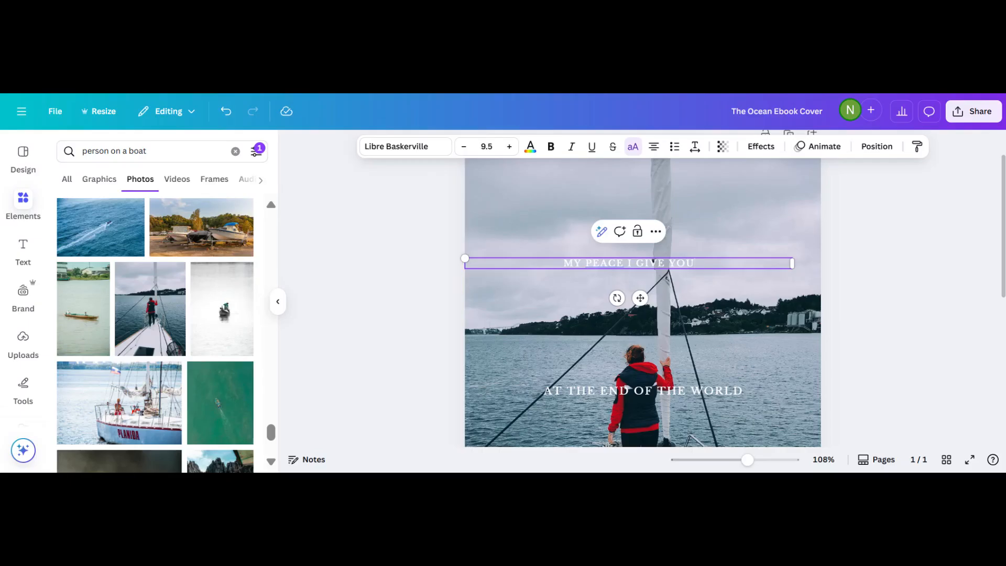
key(ctrl+shift+Right)
key(ctrl+shift+Right)
key(ctrl+shift+Right)
key(ctrl+shift+Right)
key(ctrl+shift+Right)
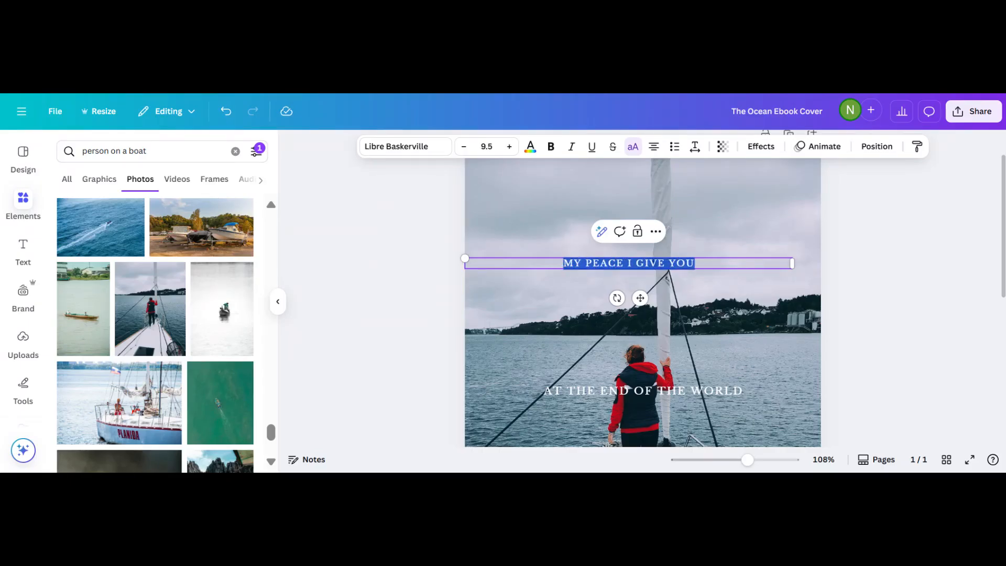
click(531, 152)
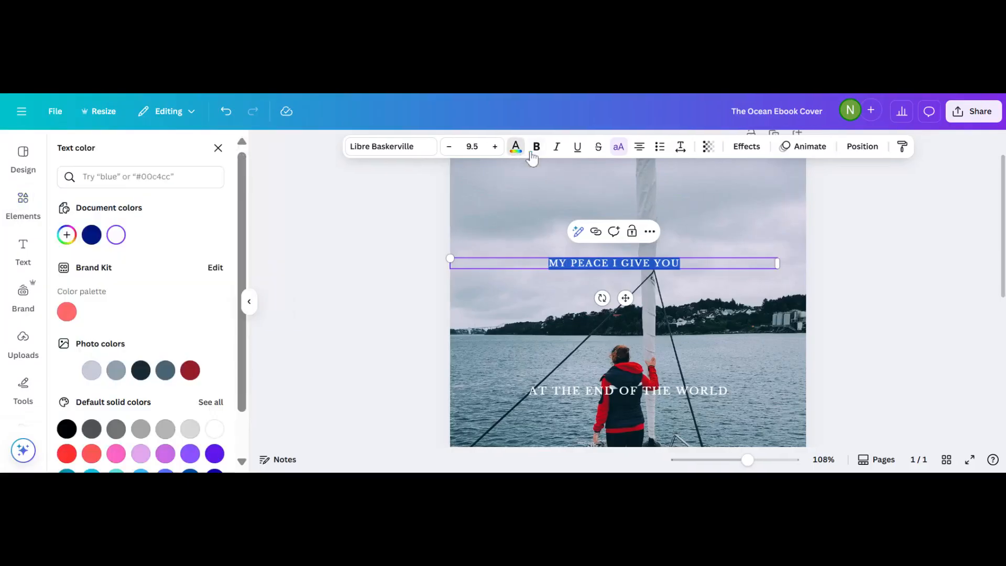
click(67, 427)
click(357, 341)
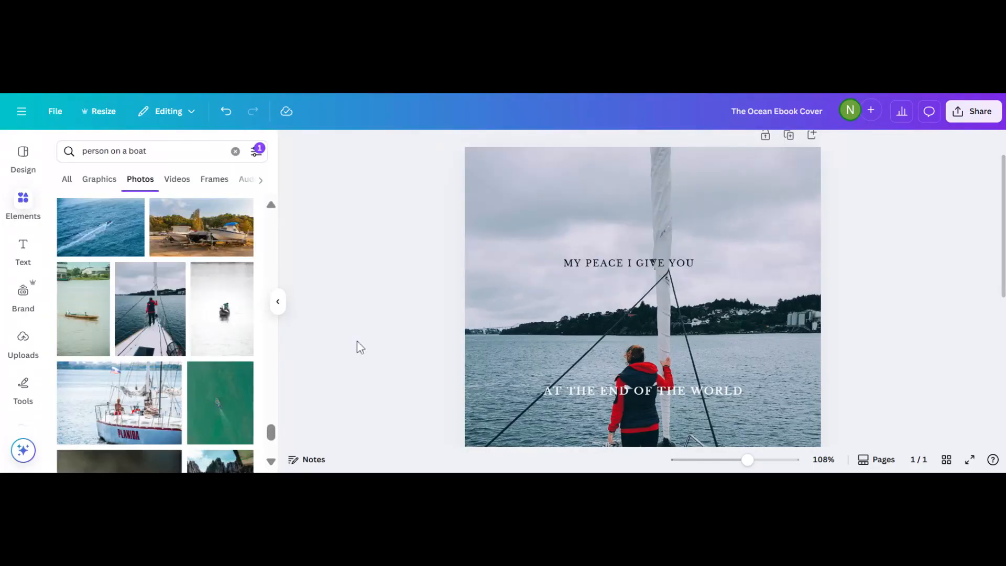
Make the 'MY PEACE I GIVE YOU' tagline bold in League Spartan.
click(607, 265)
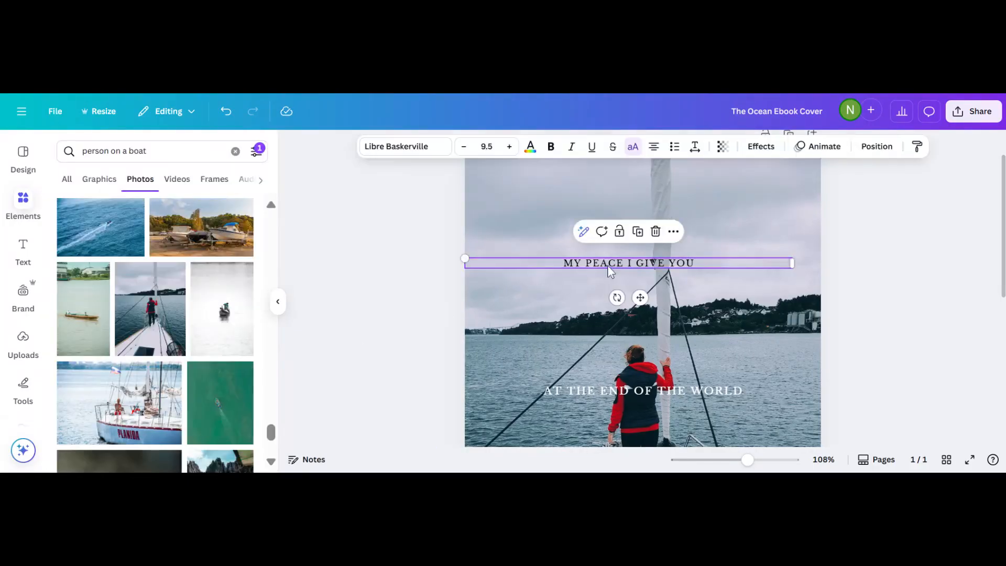
click(556, 263)
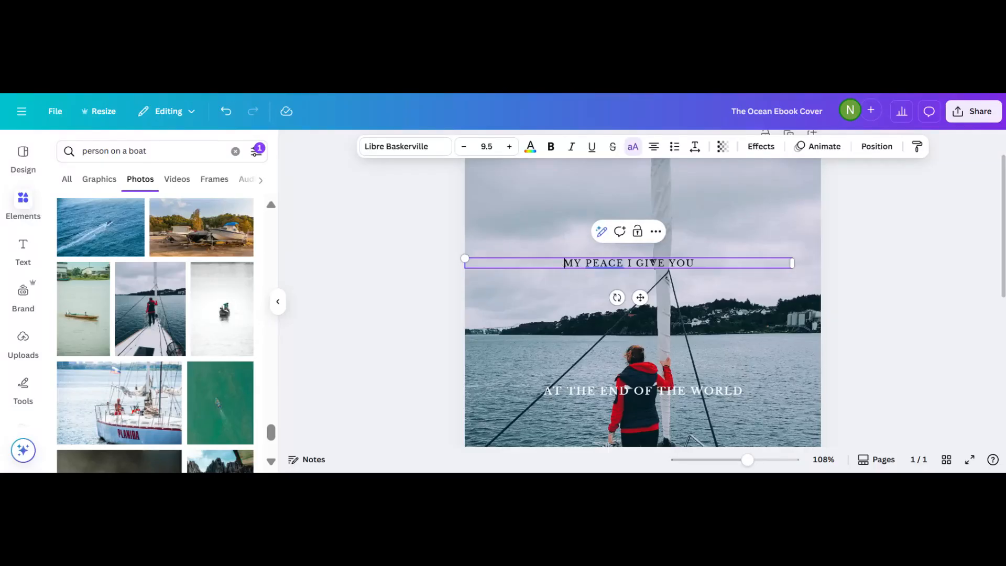
drag(564, 263, 695, 263)
key(ctrl+b)
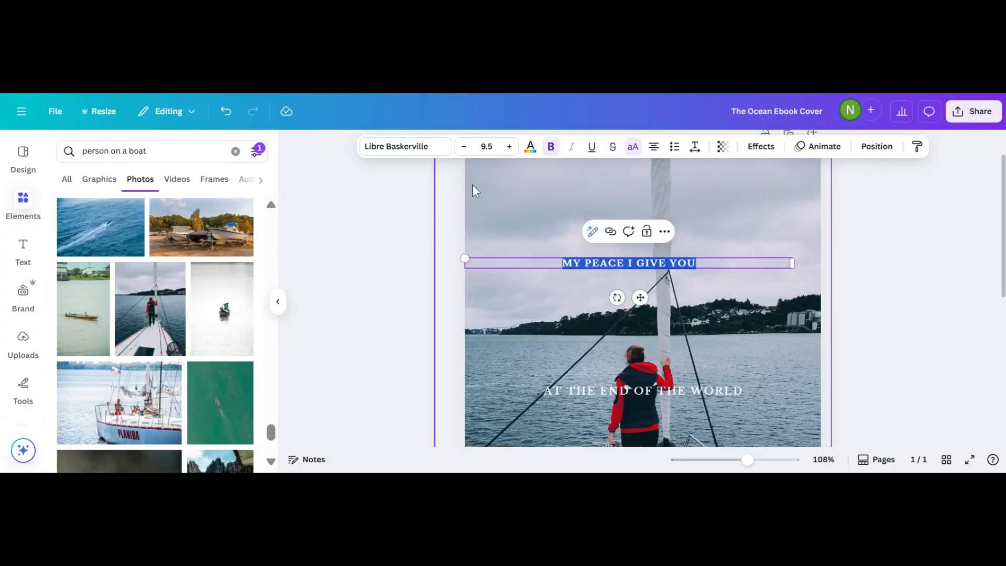
click(401, 155)
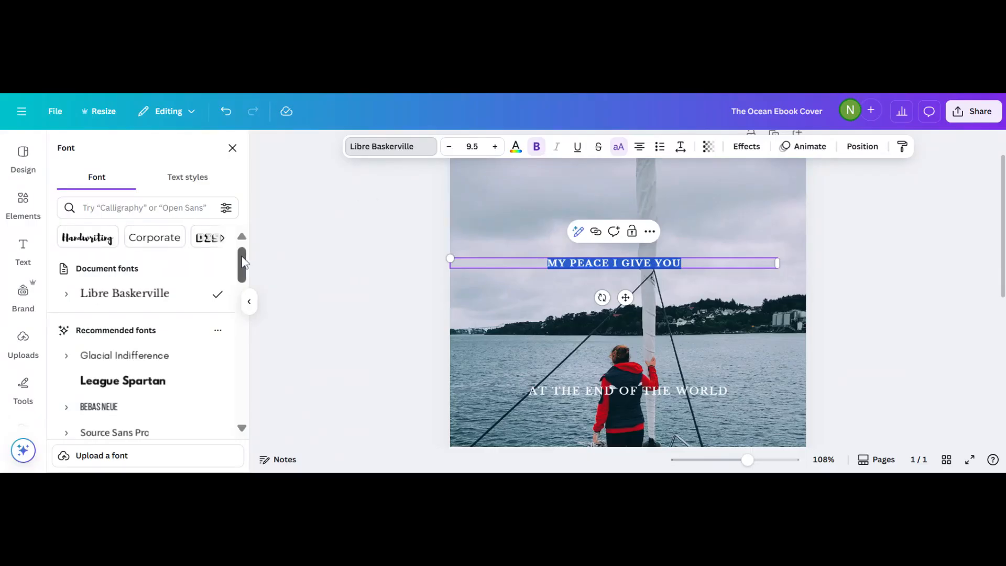
drag(243, 262, 238, 393)
click(145, 332)
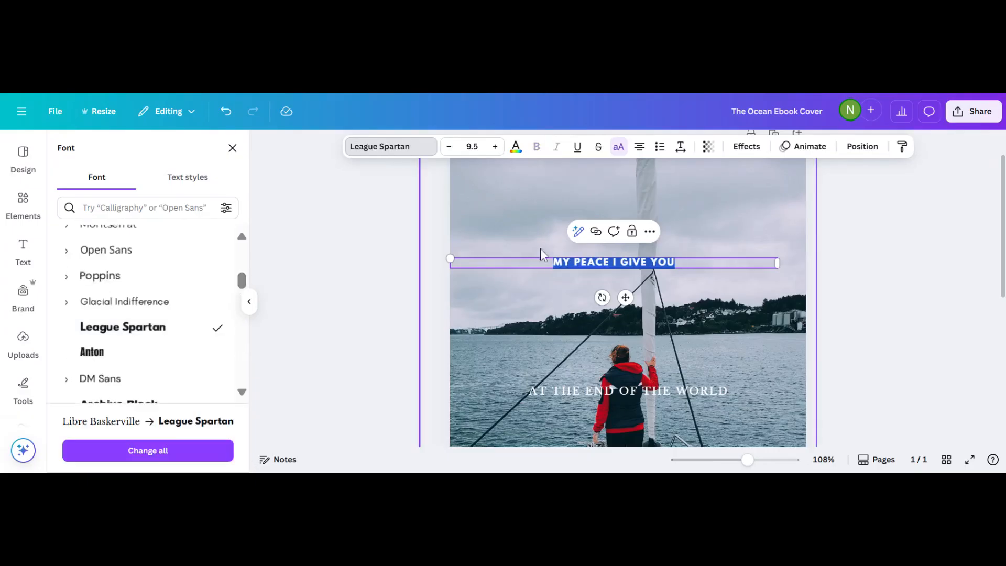
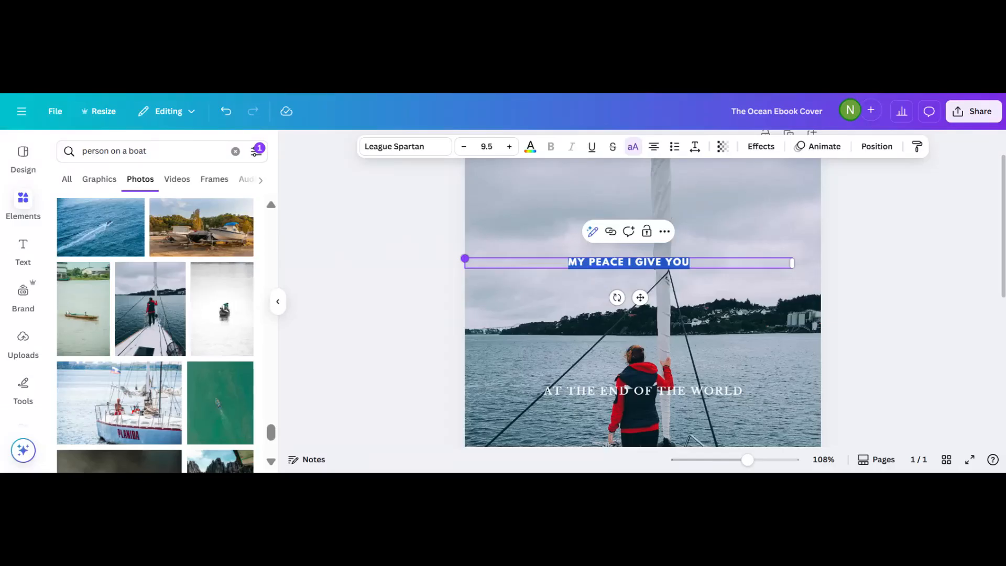
Scale the 'MY PEACE I GIVE YOU' title up to size 18.4.
drag(464, 258, 500, 258)
click(427, 280)
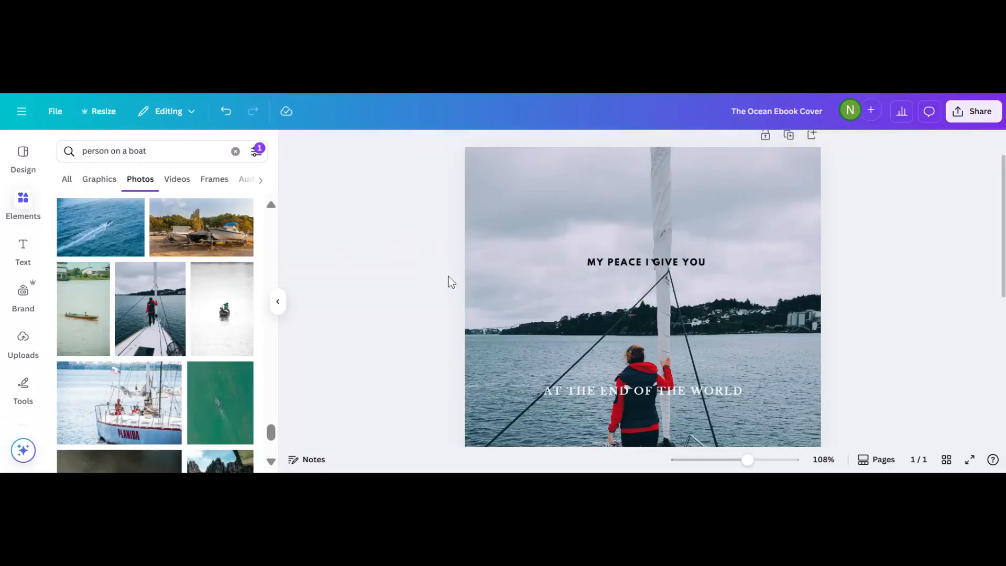
click(576, 266)
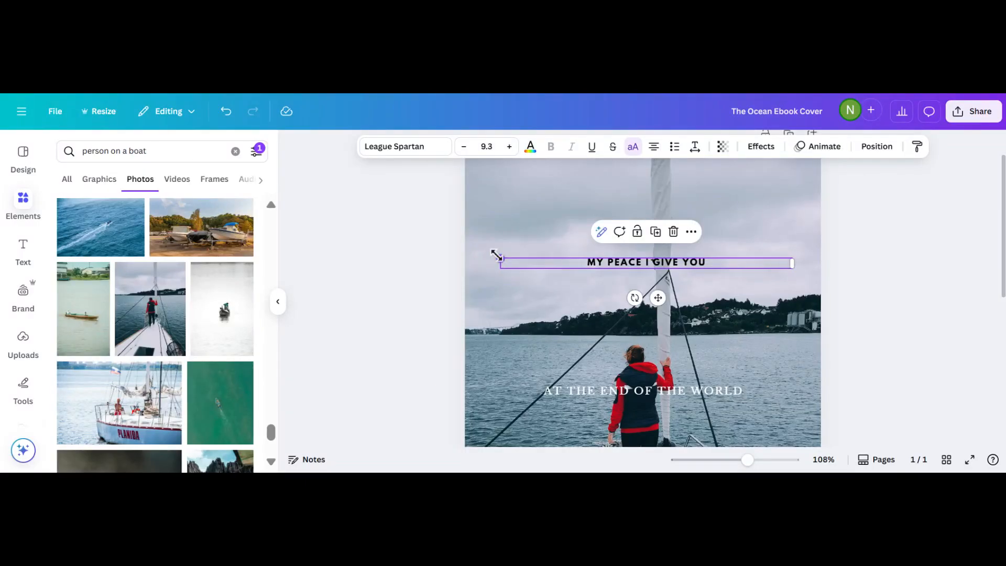
drag(497, 256, 220, 94)
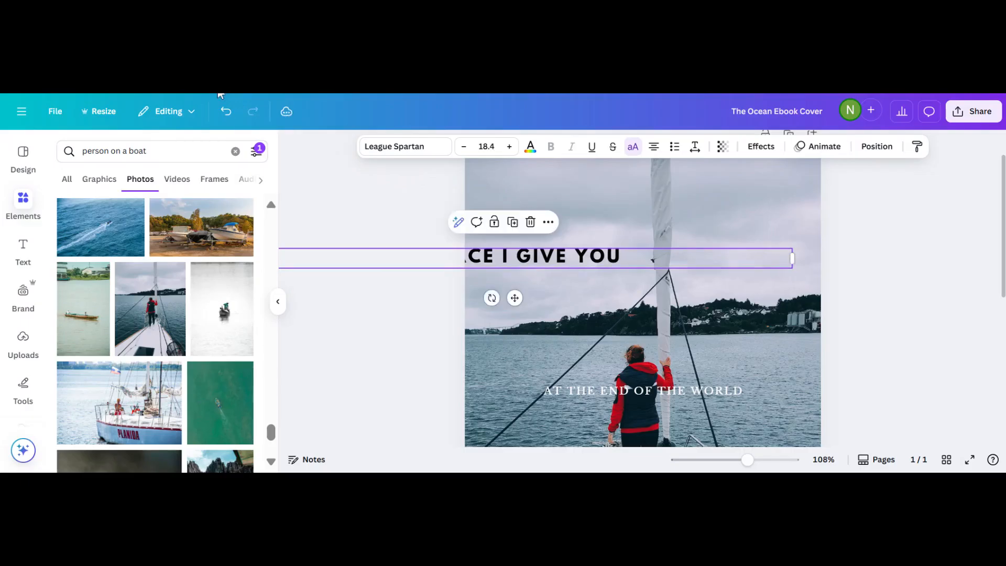
click(416, 339)
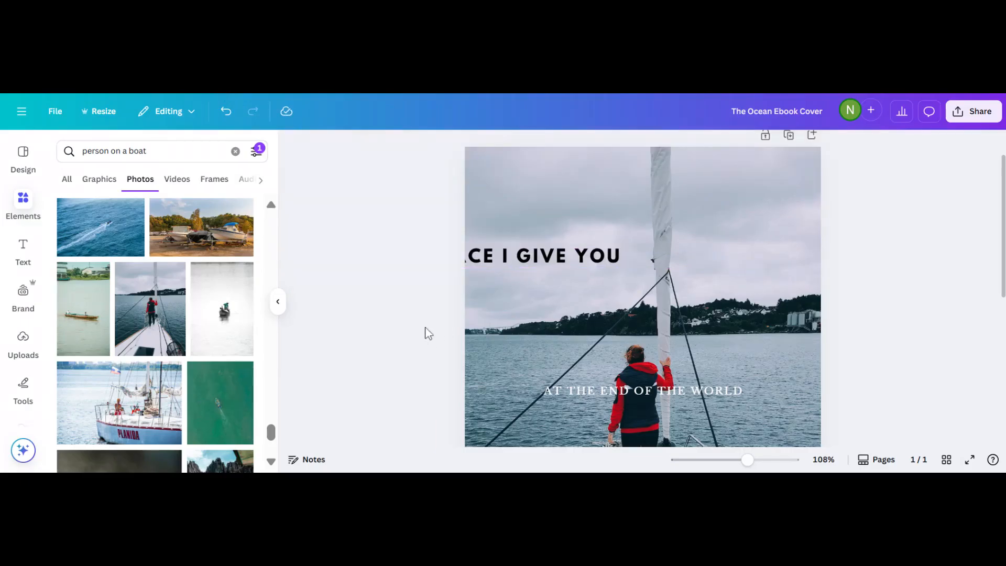
Centre the title near the top of the sailboat photo and highlight its text.
drag(506, 262, 646, 222)
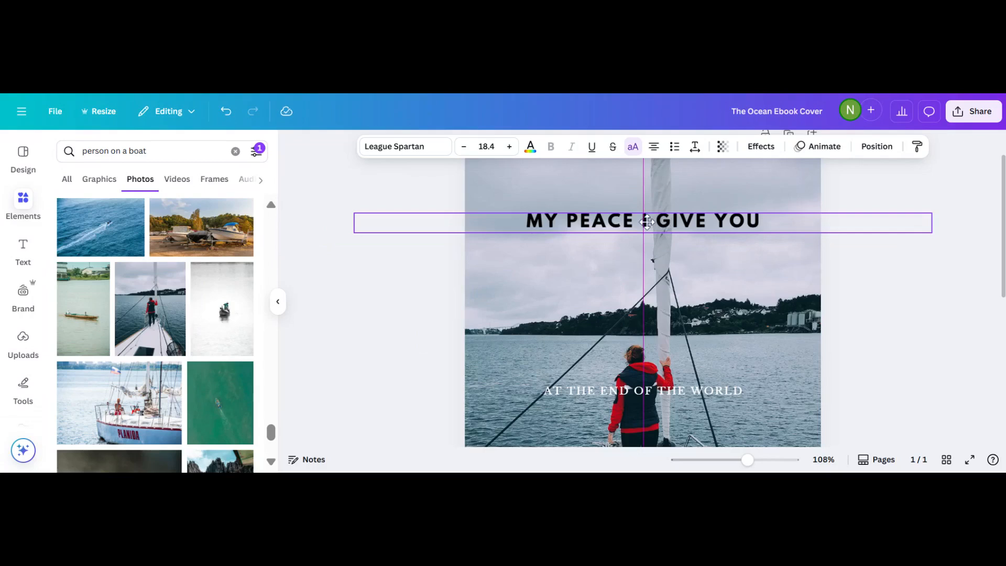
scroll(646, 222, down, 4)
scroll(647, 222, up, 2)
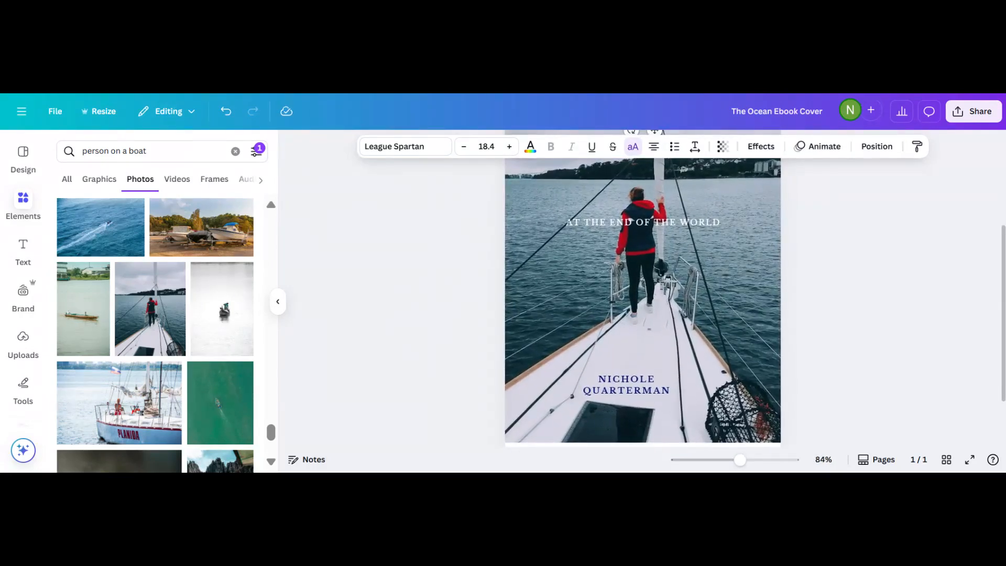
scroll(642, 345, down, 3)
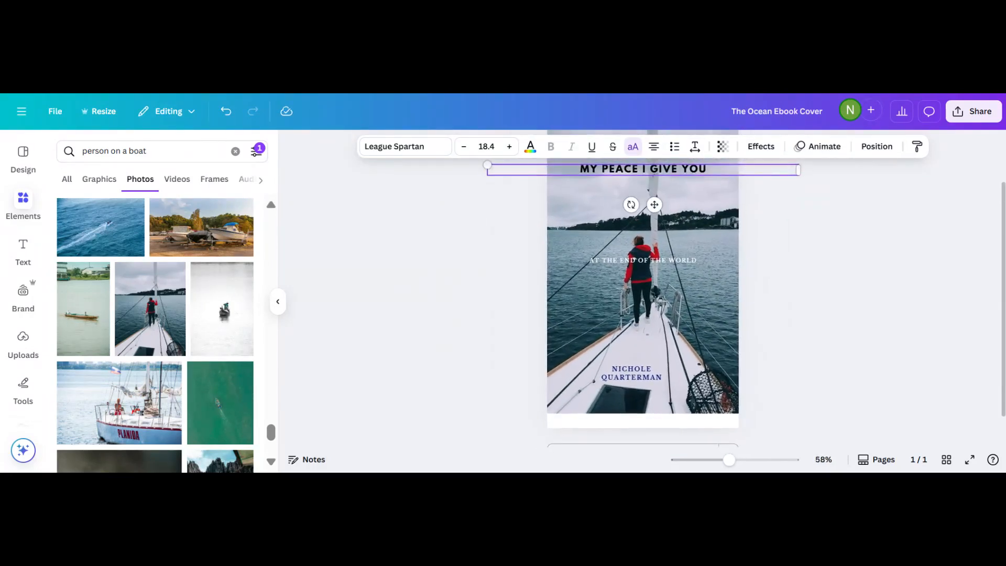
scroll(642, 332, up, 1)
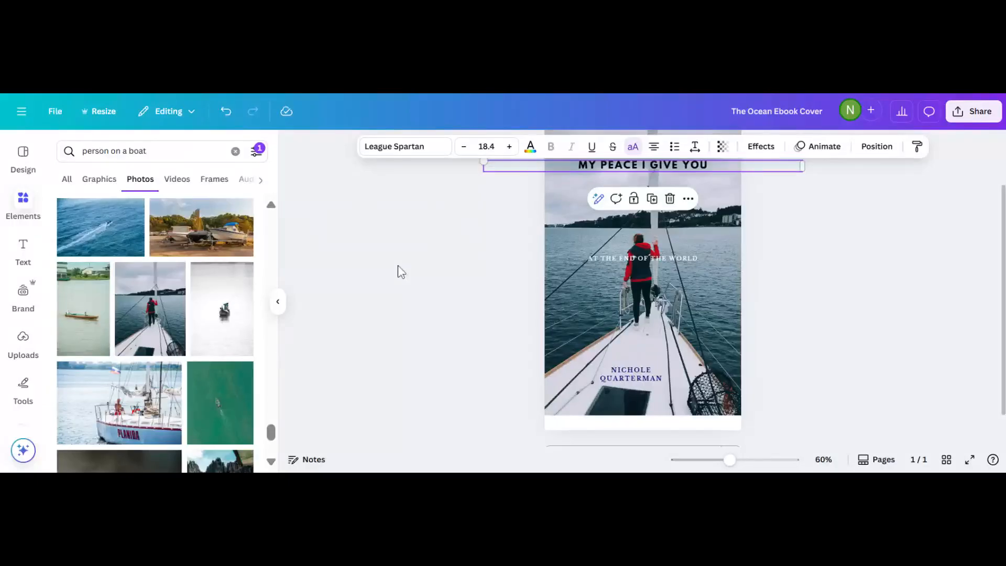
scroll(398, 266, up, 2)
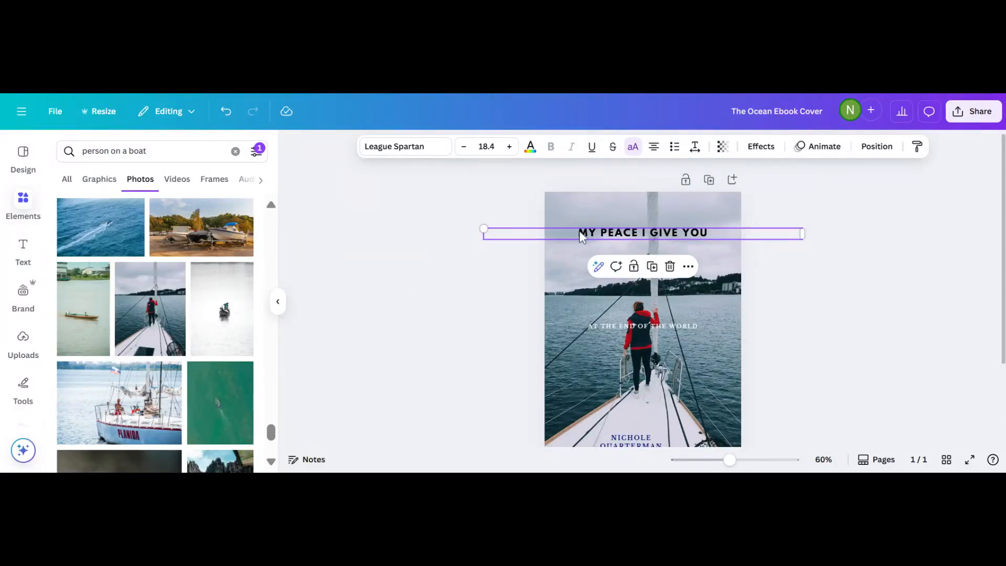
drag(579, 231, 751, 233)
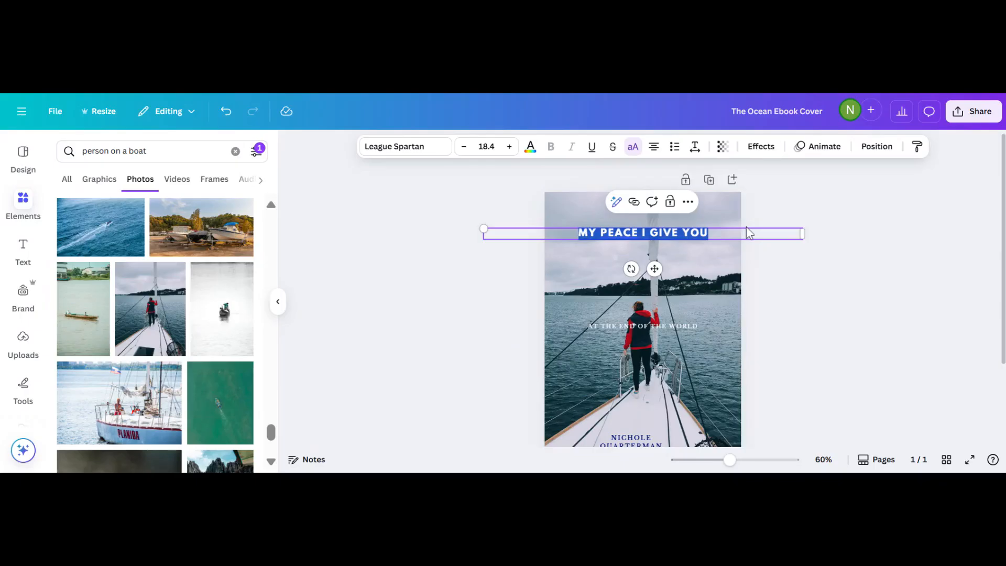
Colour the title dark red from the photo colours.
click(531, 146)
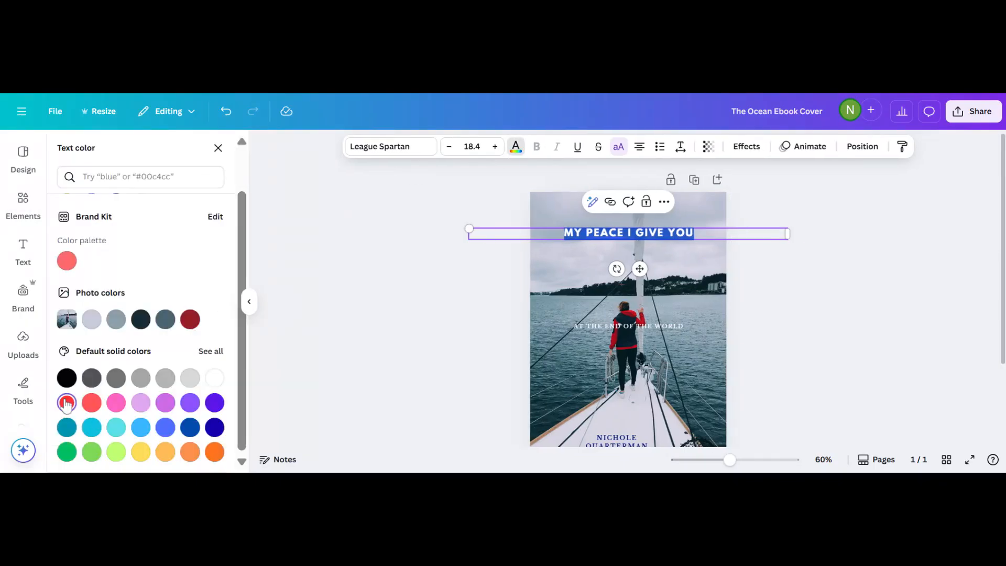
click(67, 403)
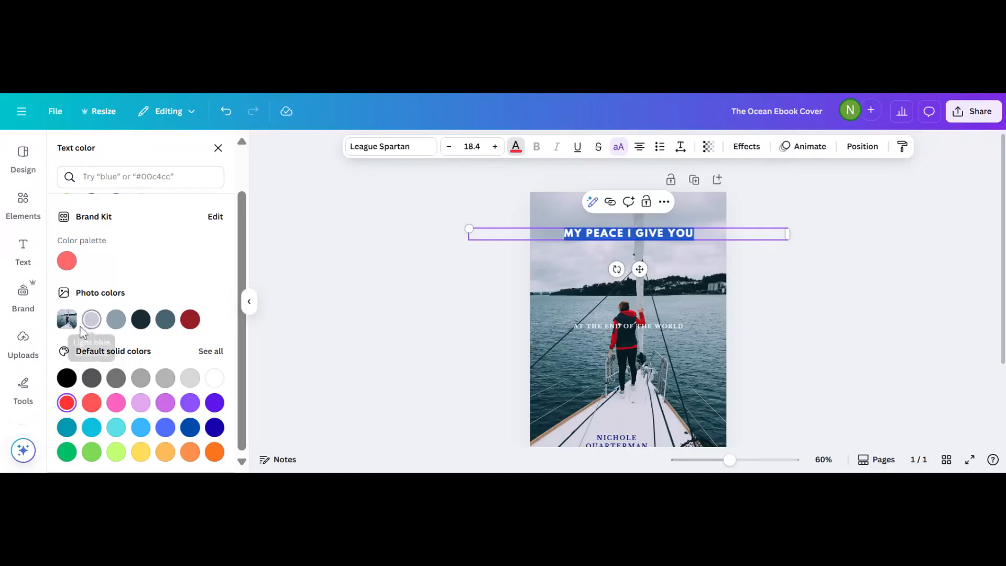
click(191, 321)
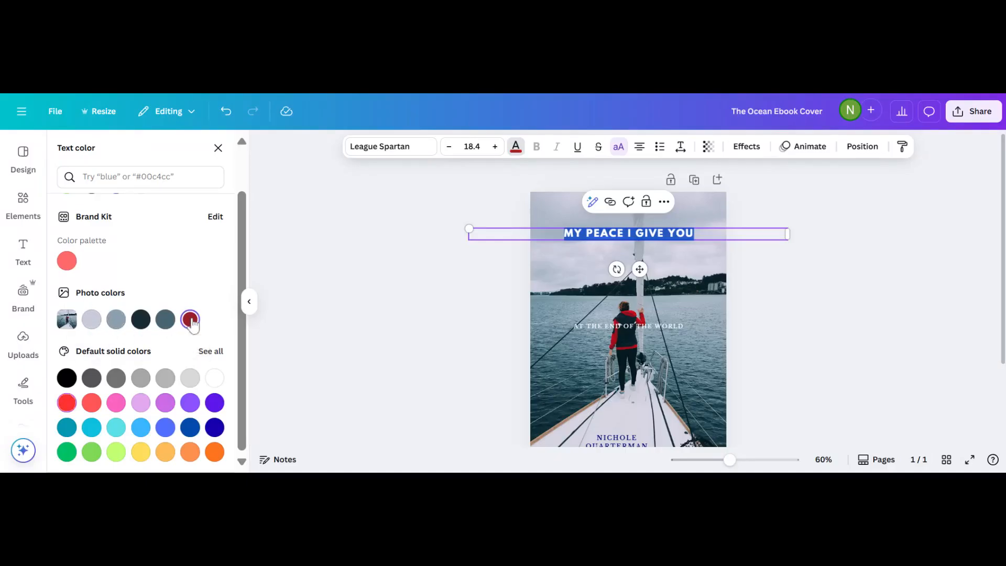
click(392, 326)
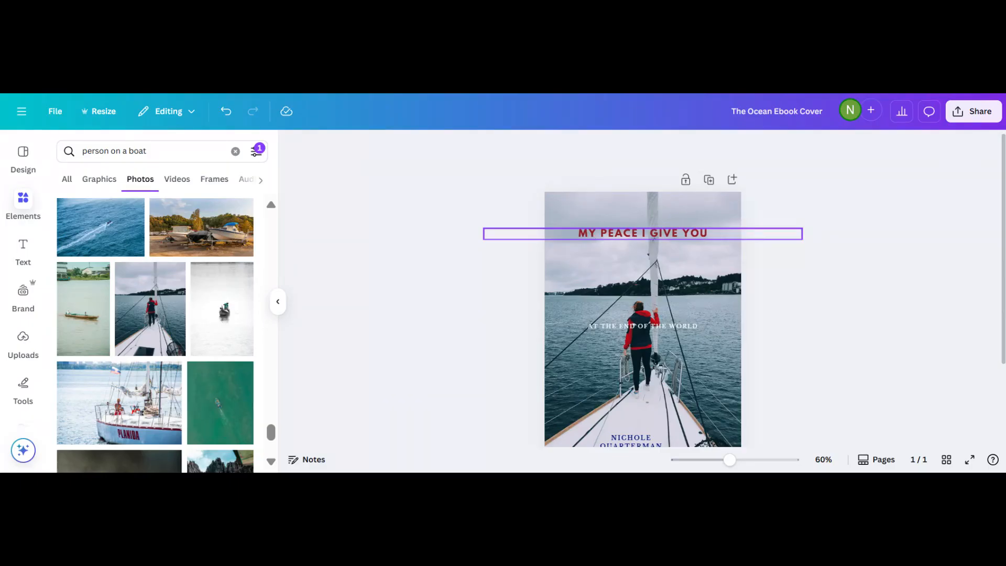
Enlarge the title to size 23 and re-centre it on the cover.
click(485, 230)
drag(478, 226, 399, 225)
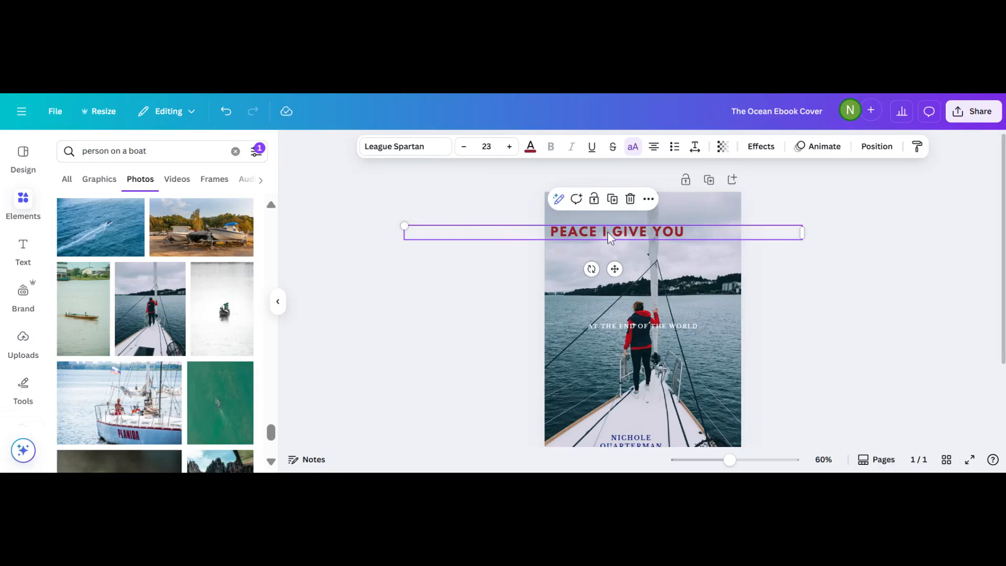
drag(608, 231, 651, 245)
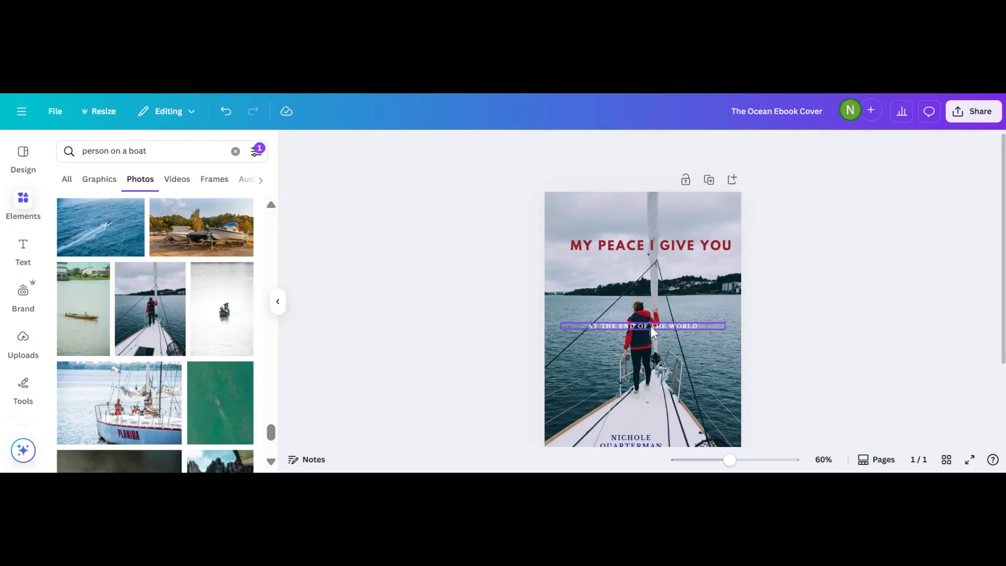
Replace the subtitle with 'RESTING IN THE PEACE OF THE LORD'.
click(650, 326)
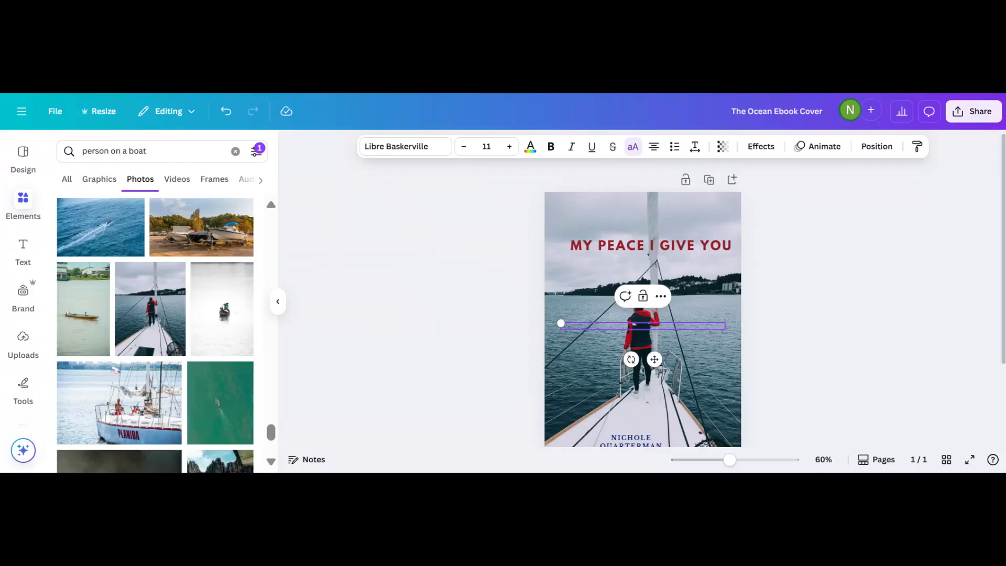
text(RESTING IN THE PEACE OF TH)
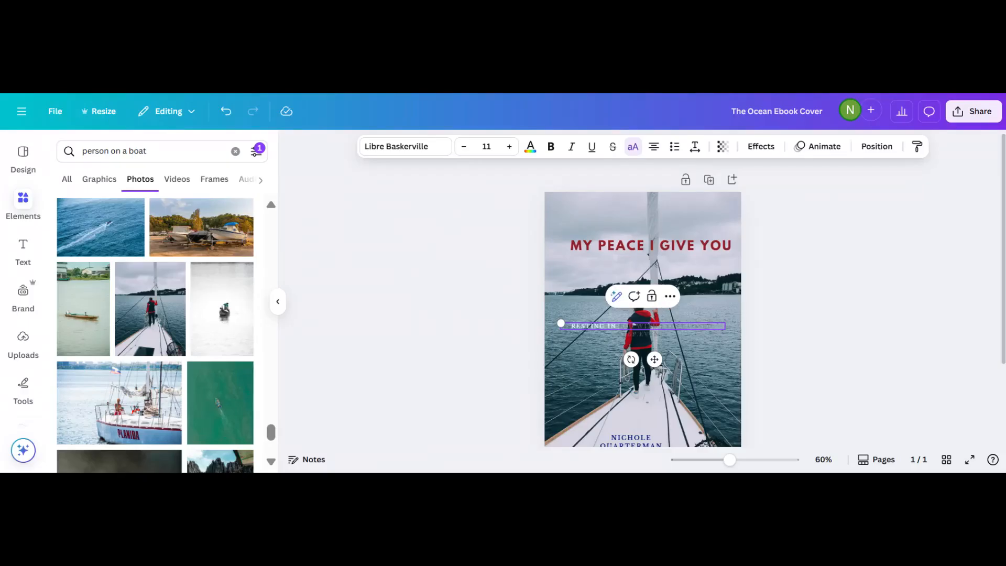
text(E LORD)
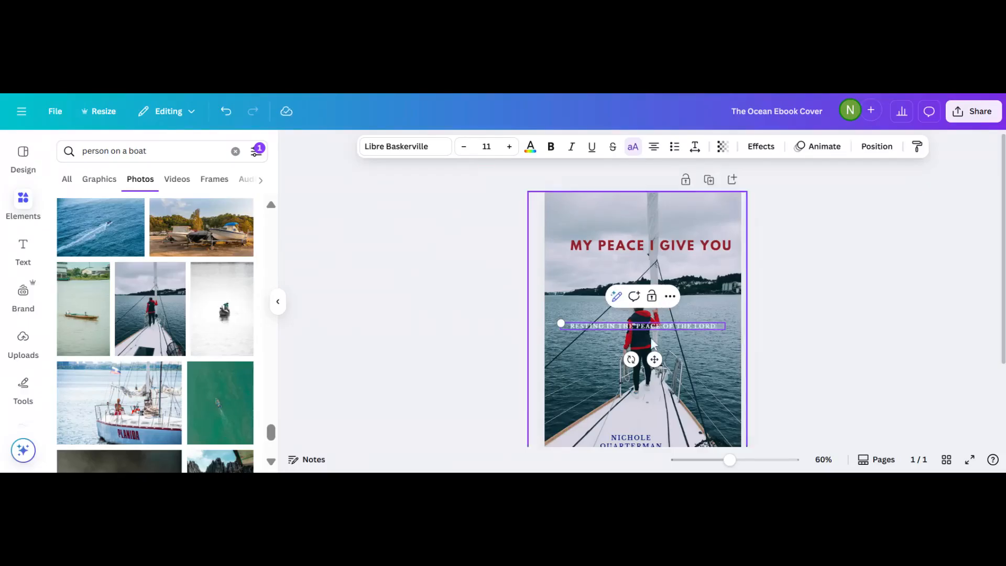
scroll(465, 303, up, 5)
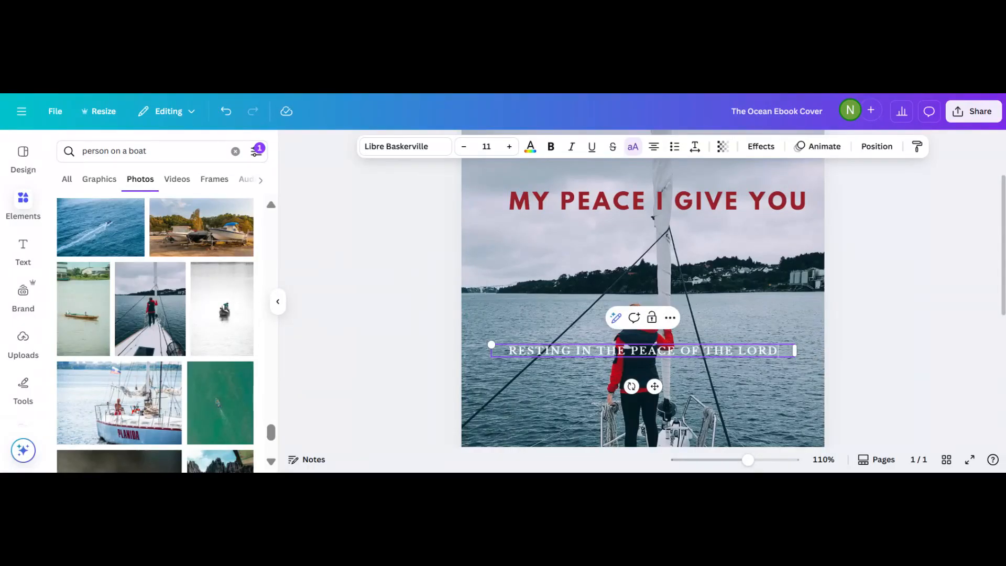
click(366, 370)
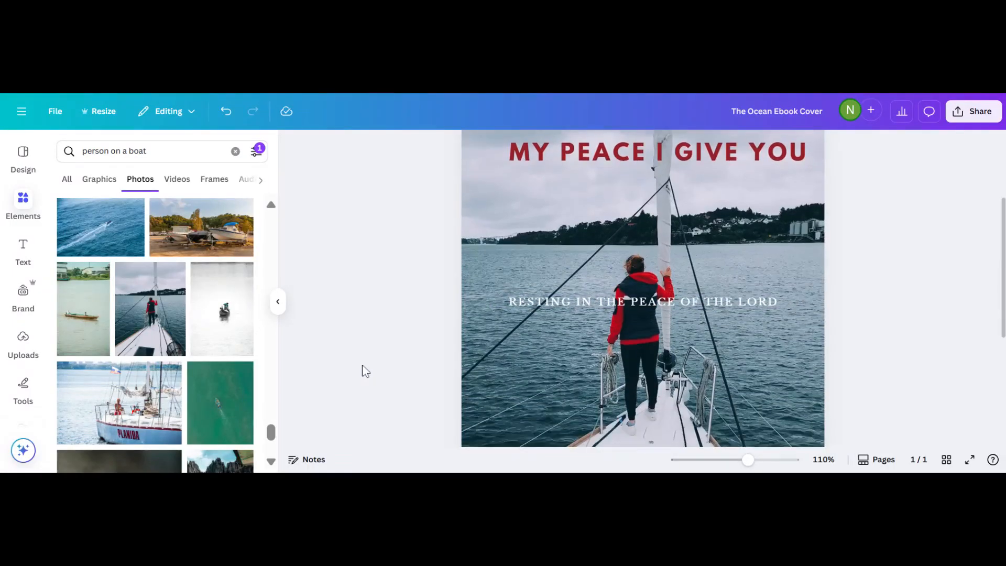
Move the dark-red title down to sit just above the subtitle.
scroll(643, 361, down, 2)
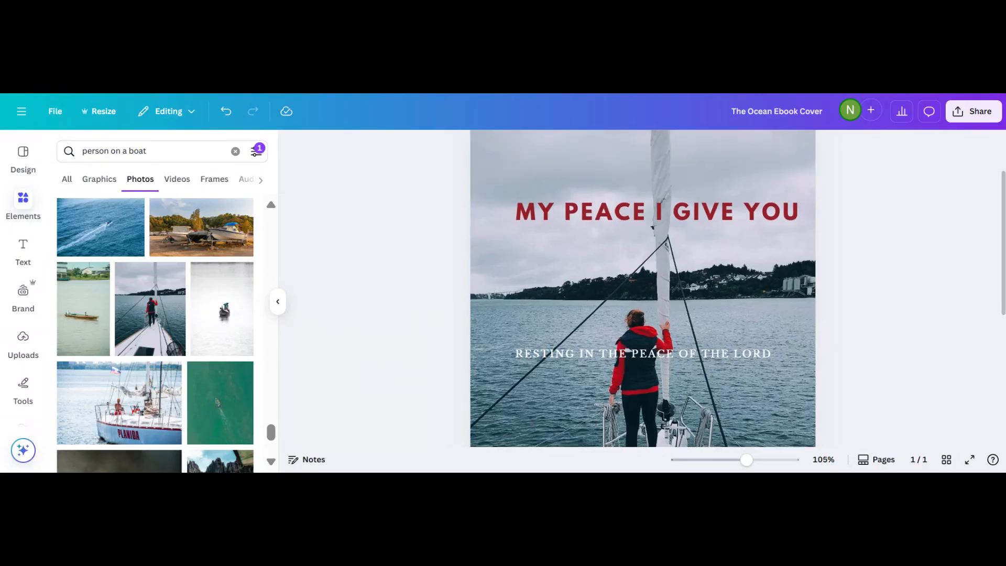
click(498, 243)
click(424, 303)
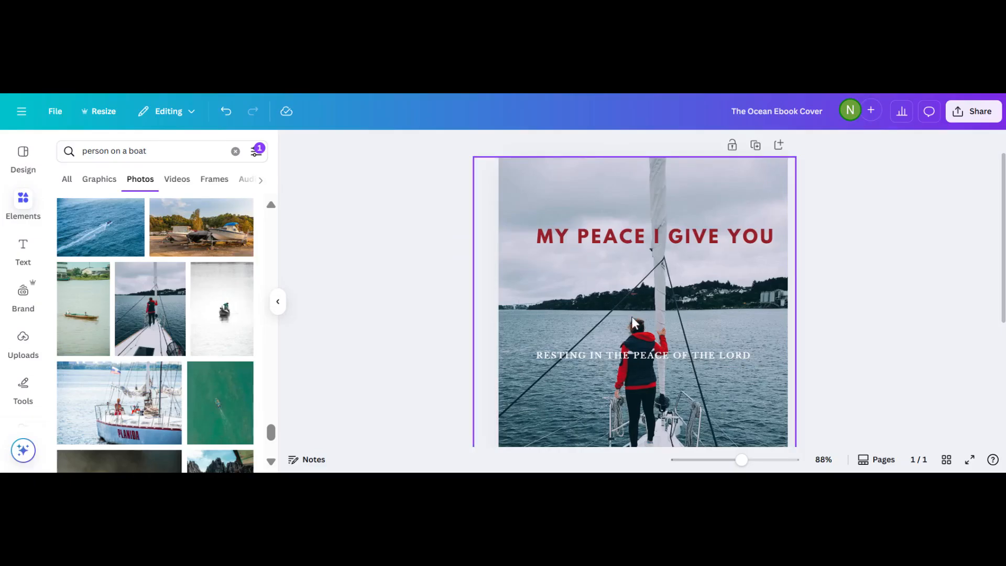
click(628, 235)
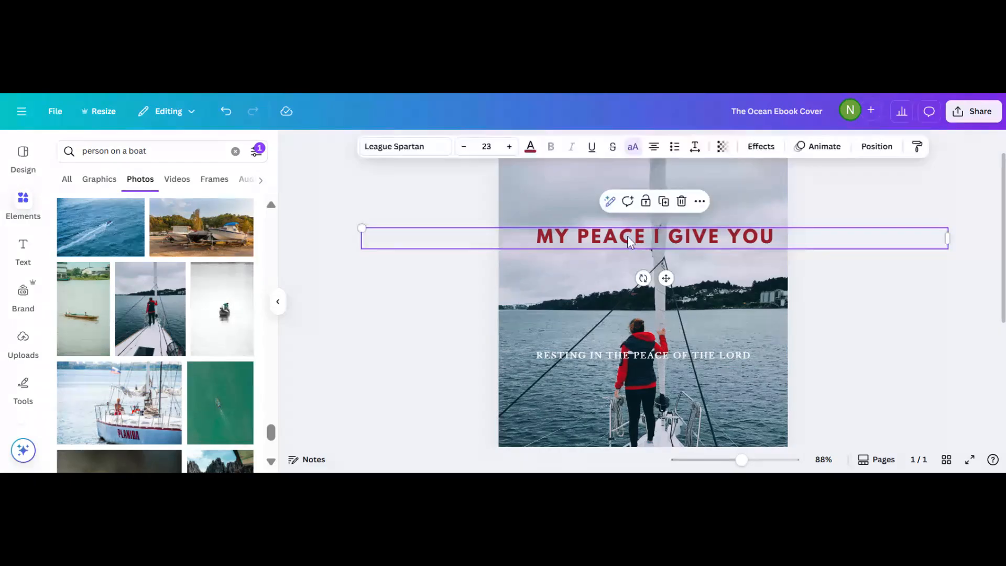
drag(627, 236, 611, 312)
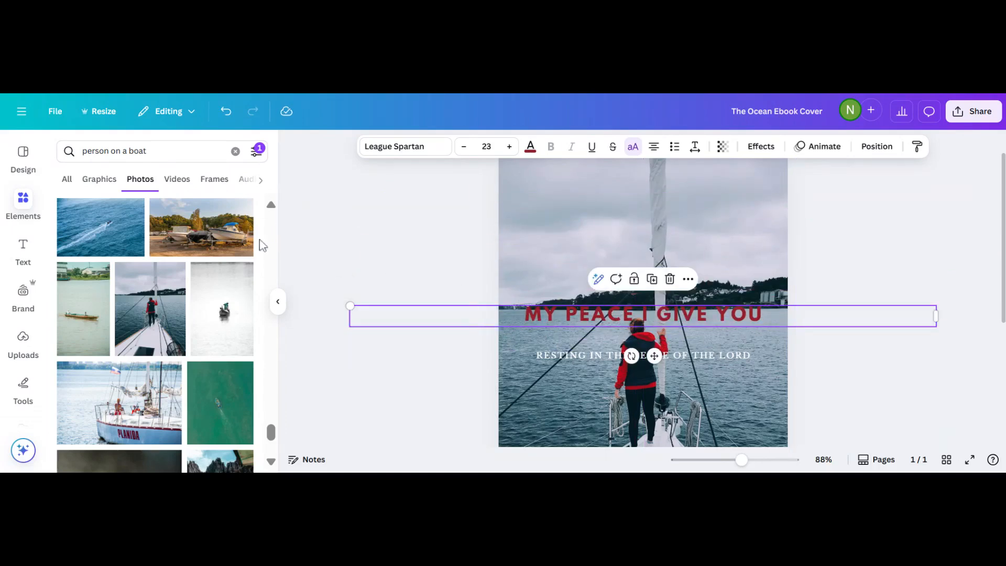
click(22, 202)
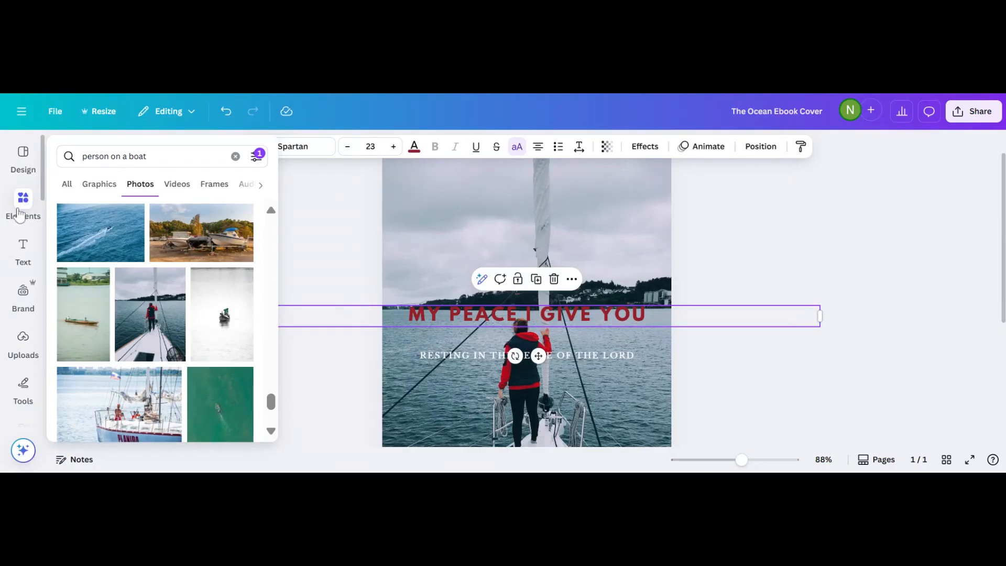
Search elements for 'shape', browse the Graphics results, then show All results.
click(19, 212)
key(BackSpace)
key(BackSpace)
key(BackSpace)
key(BackSpace)
key(BackSpace)
key(BackSpace)
key(BackSpace)
key(BackSpace)
key(BackSpace)
key(BackSpace)
key(BackSpace)
key(BackSpace)
key(BackSpace)
key(BackSpace)
key(BackSpace)
key(BackSpace)
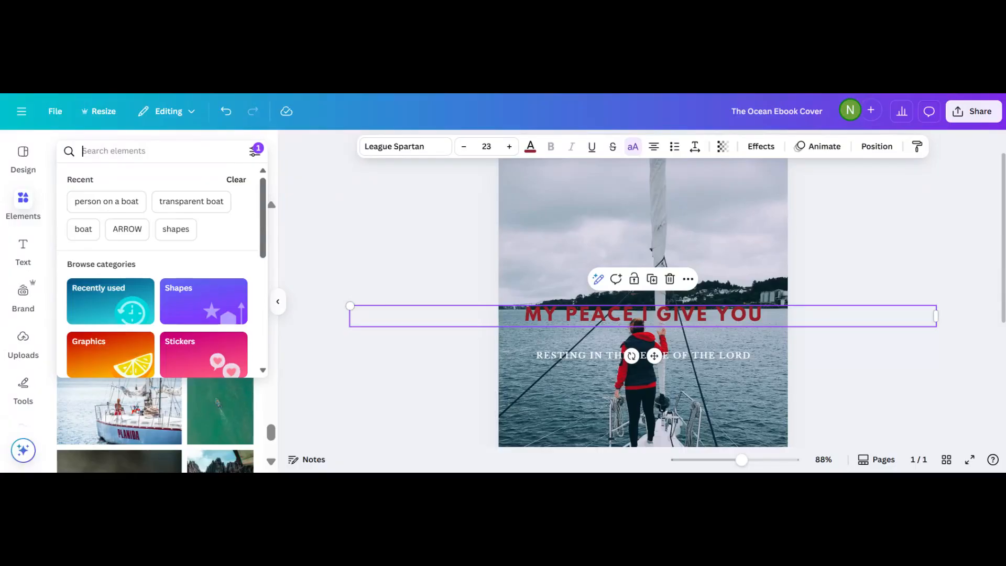
text(shape)
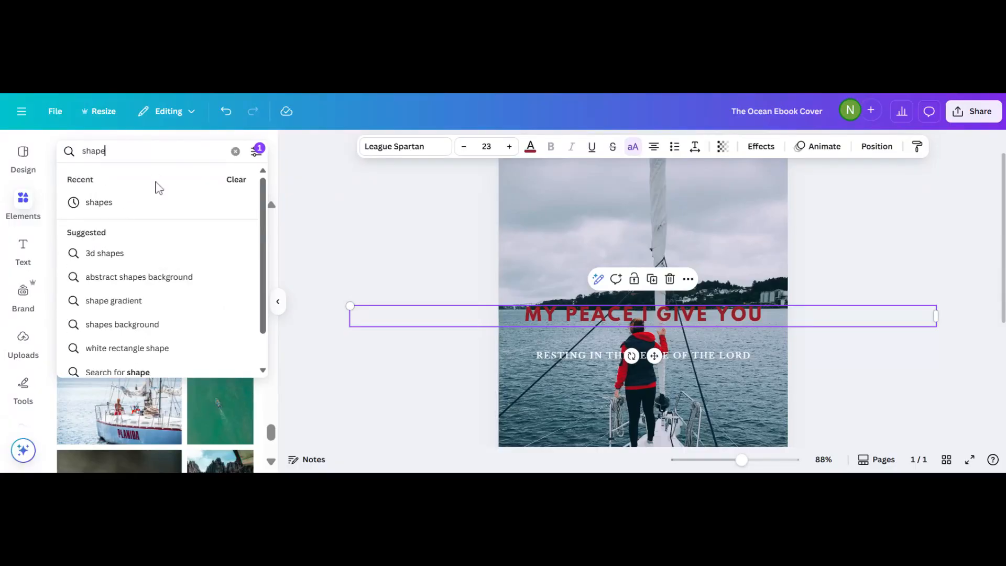
click(100, 206)
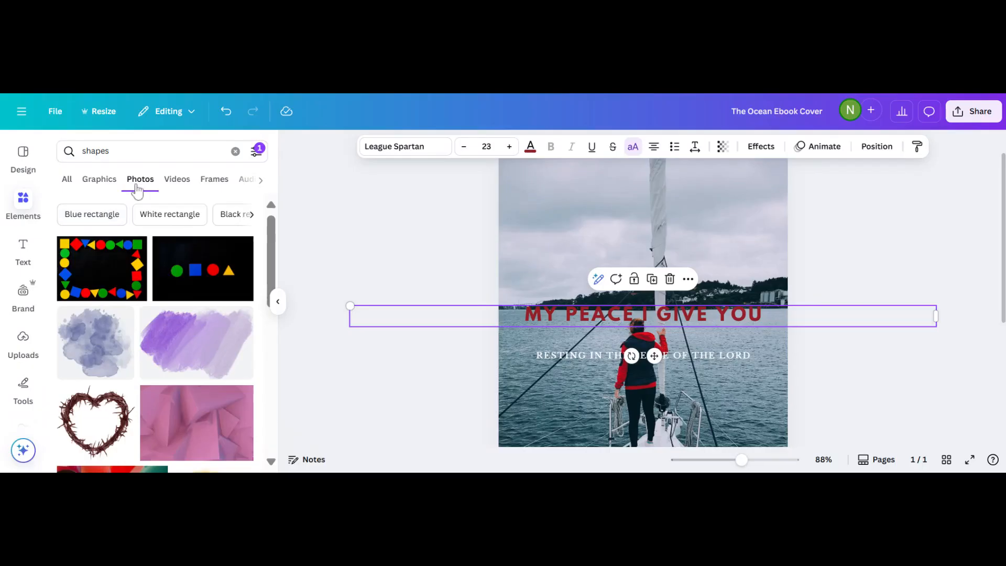
click(95, 183)
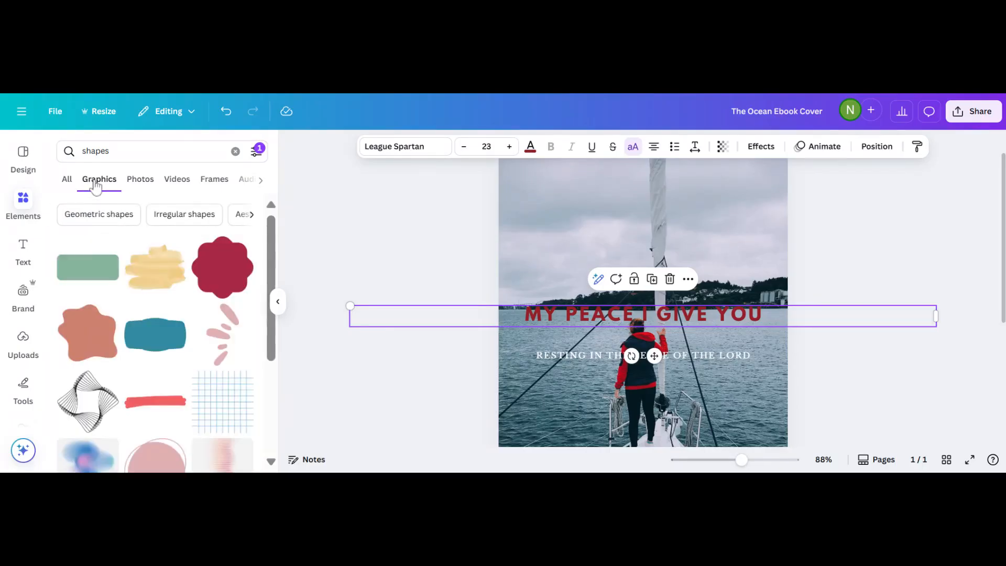
scroll(124, 299, down, 5)
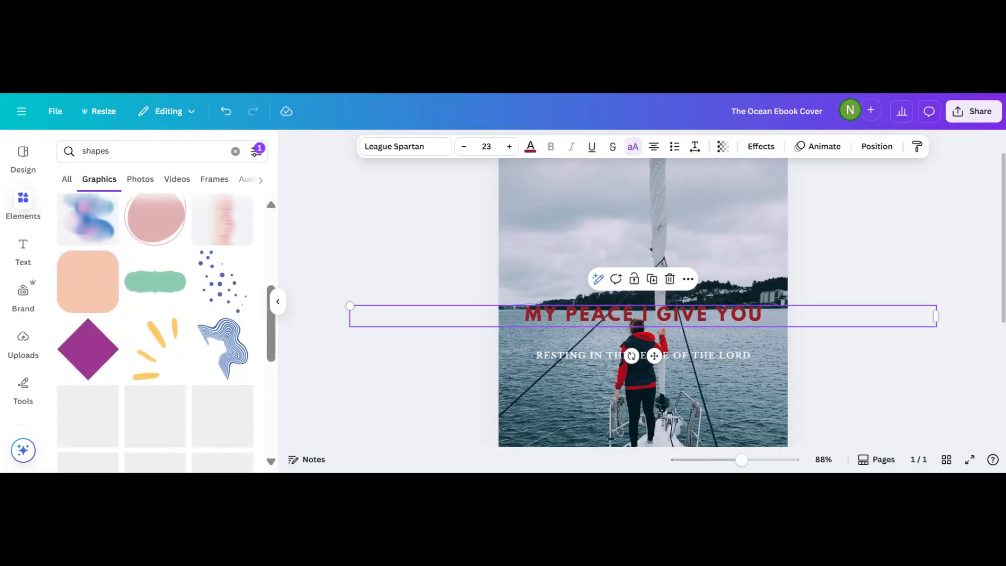
scroll(155, 314, down, 2)
click(69, 182)
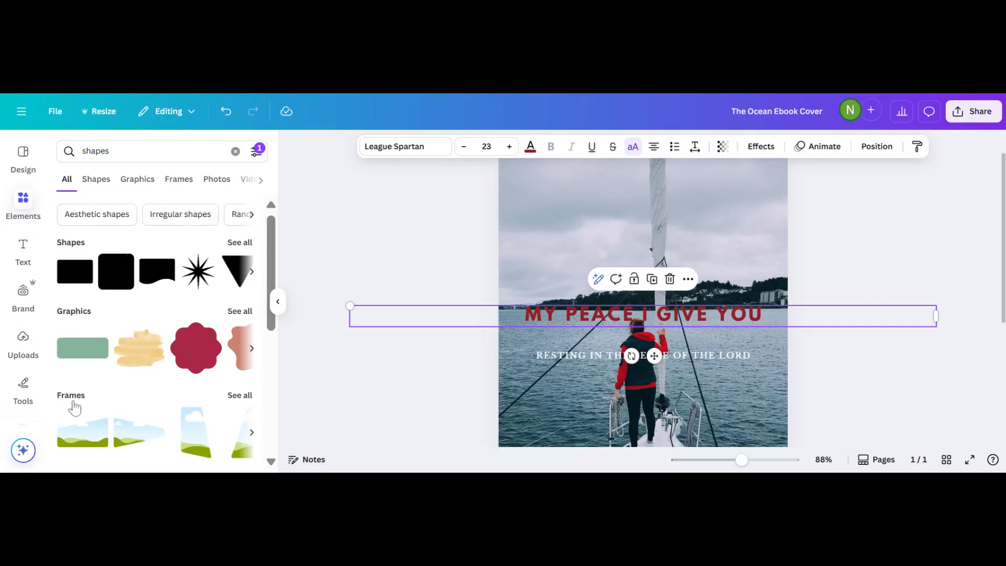
Add a square shape above the title and fill it white.
click(72, 278)
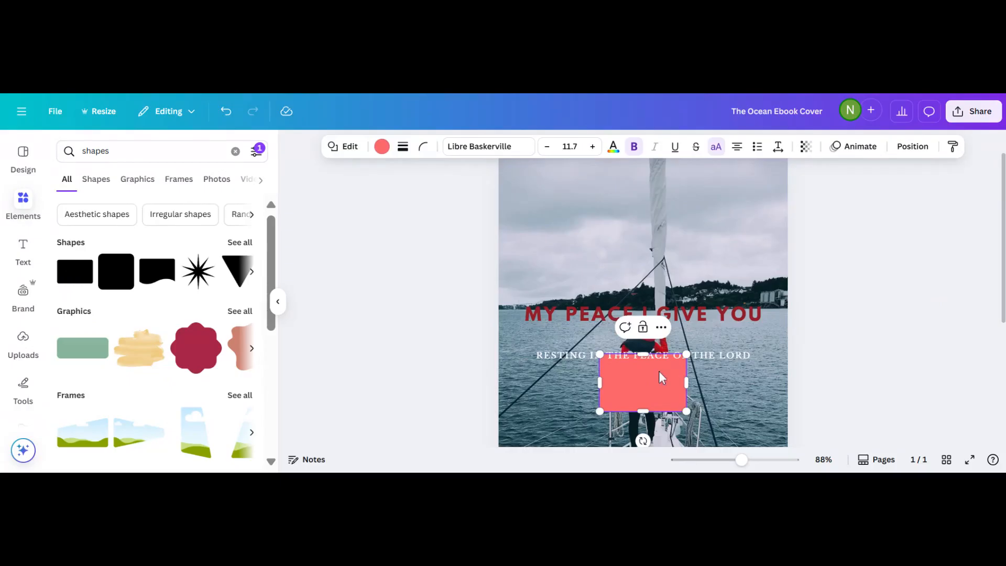
drag(658, 382, 674, 221)
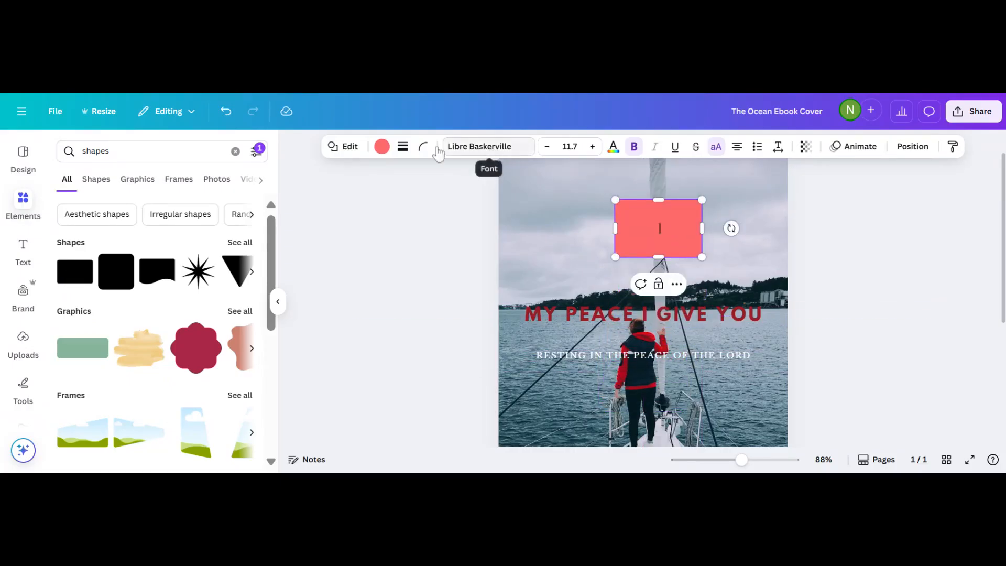
click(382, 148)
click(215, 306)
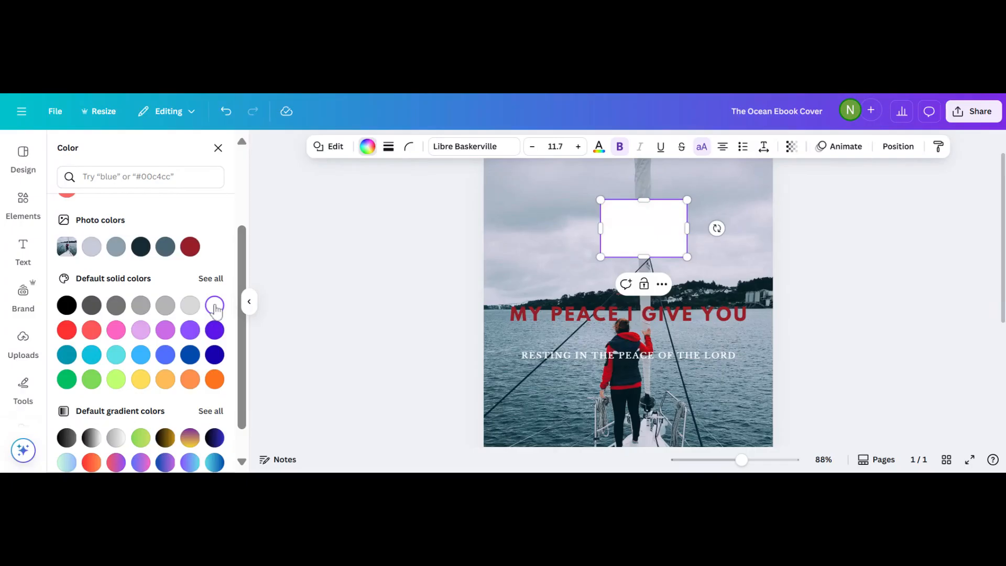
Widen the white rectangle across the cover and place it near the top.
drag(596, 228, 498, 229)
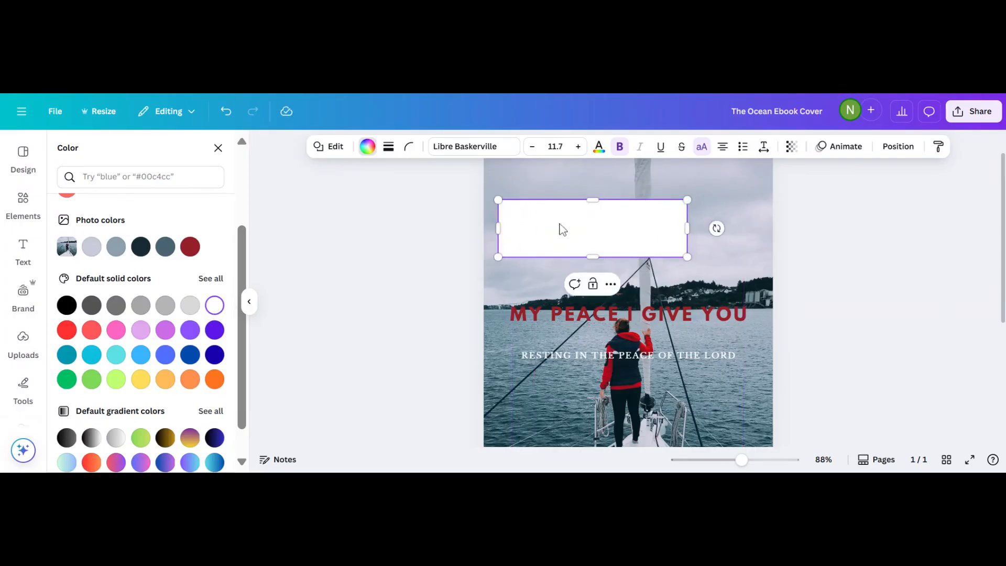
drag(591, 243, 633, 238)
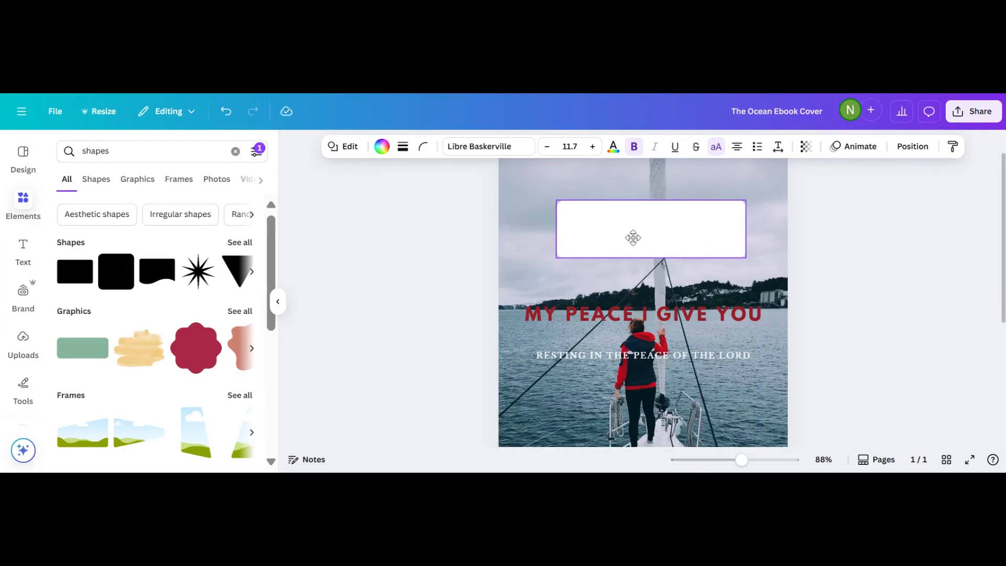
drag(746, 229, 795, 229)
drag(688, 229, 665, 216)
scroll(423, 283, down, 5)
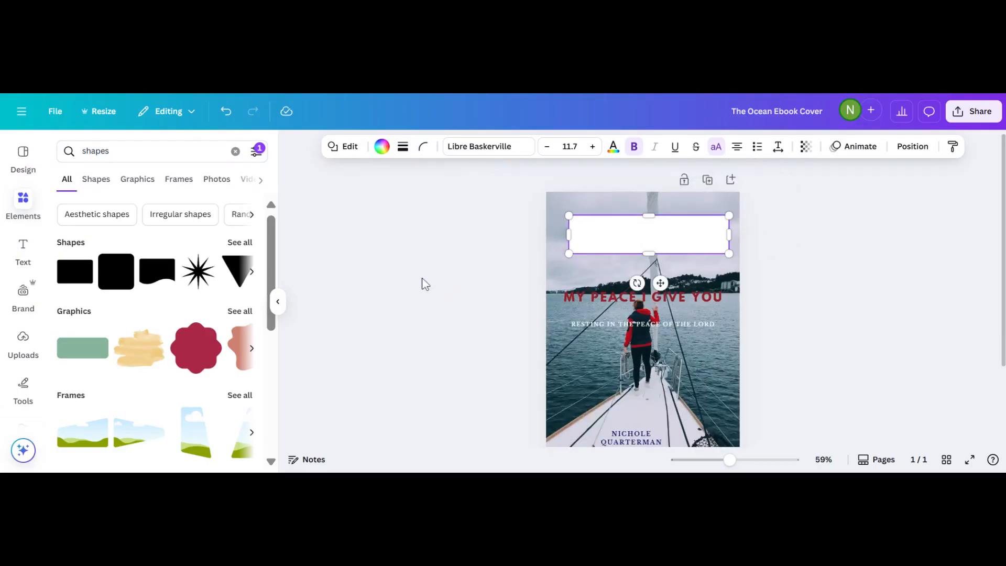
scroll(424, 283, down, 2)
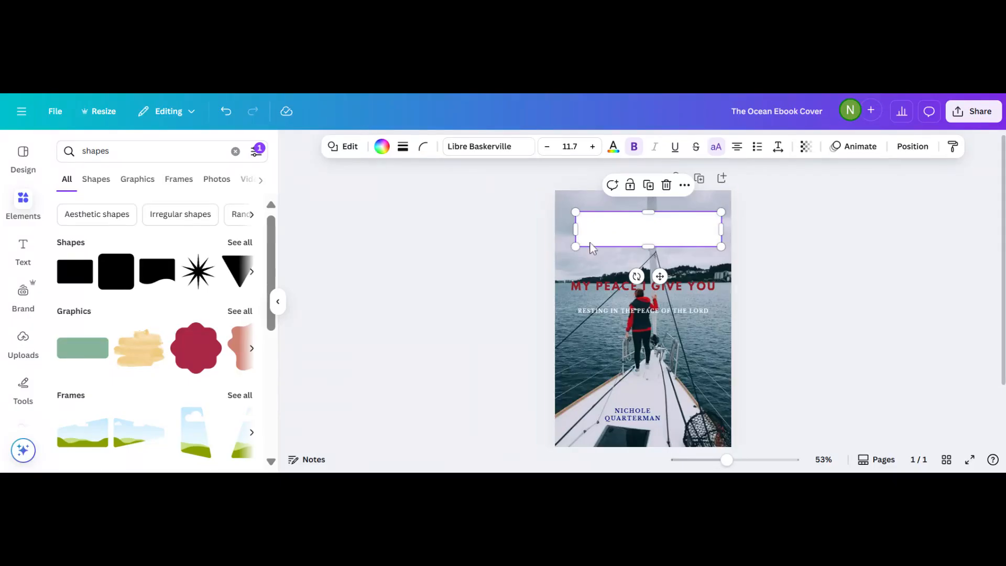
scroll(157, 257, down, 2)
Fill the top rectangle with light blue from the photo colours.
scroll(157, 256, up, 2)
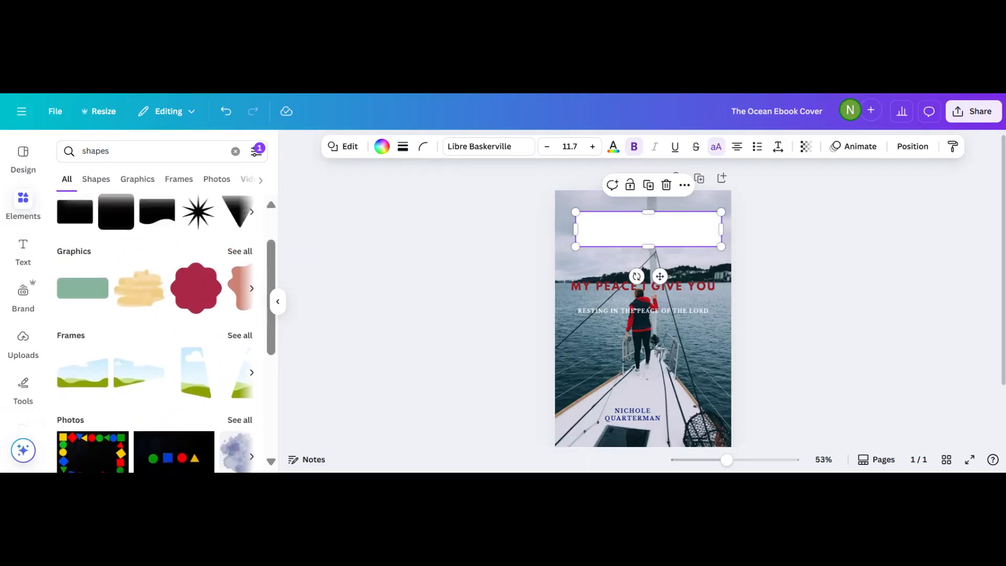
click(382, 147)
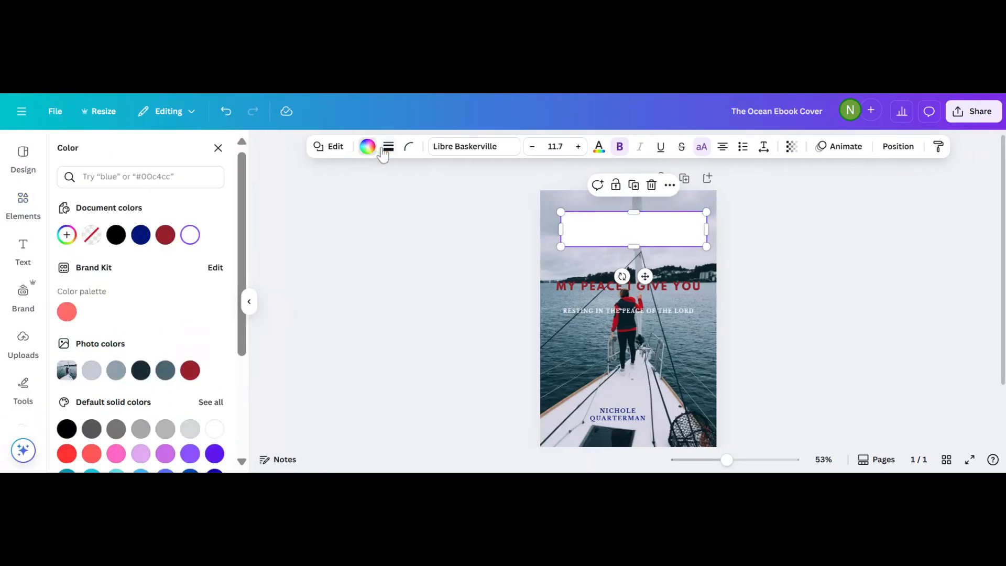
click(92, 370)
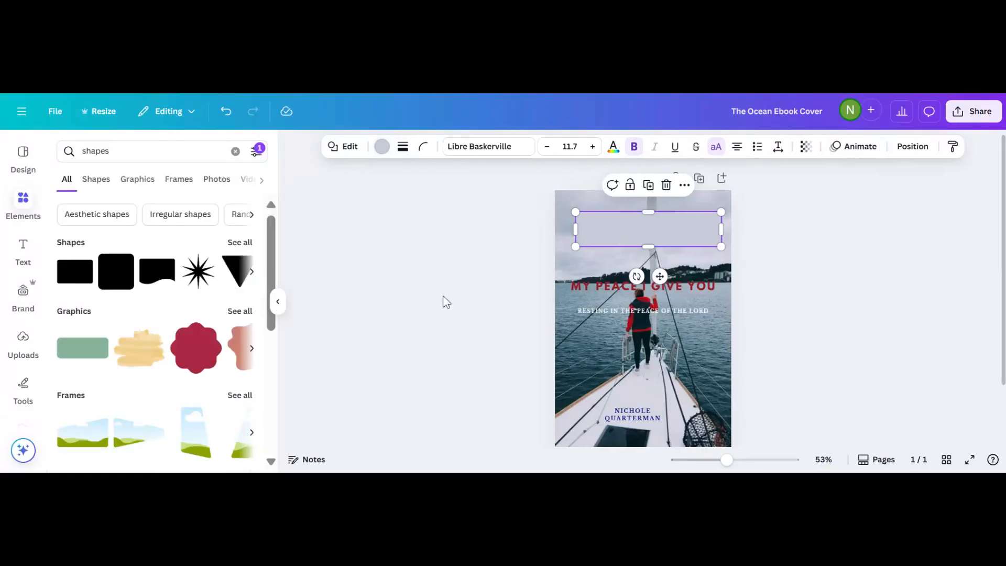
click(444, 302)
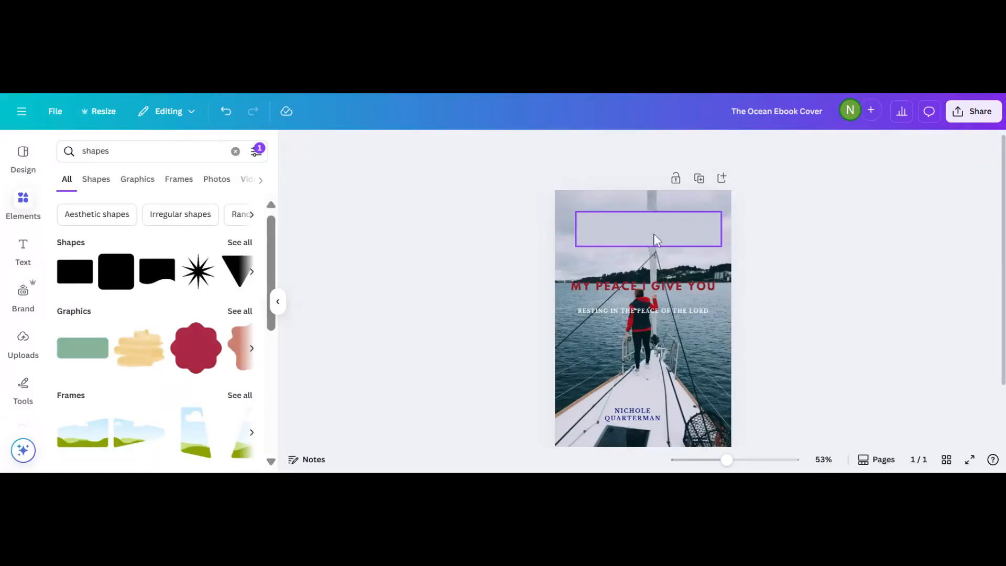
Move the 'MY PEACE I GIVE YOU' title up onto the pale rectangle.
click(603, 294)
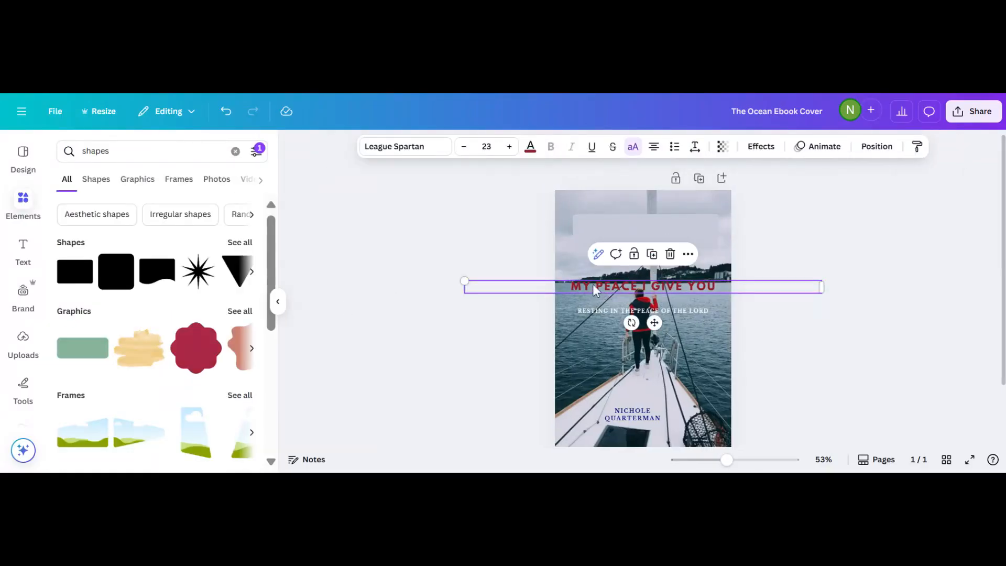
drag(592, 284, 623, 235)
click(580, 228)
click(497, 285)
click(628, 243)
click(713, 227)
click(443, 304)
scroll(416, 357, up, 4)
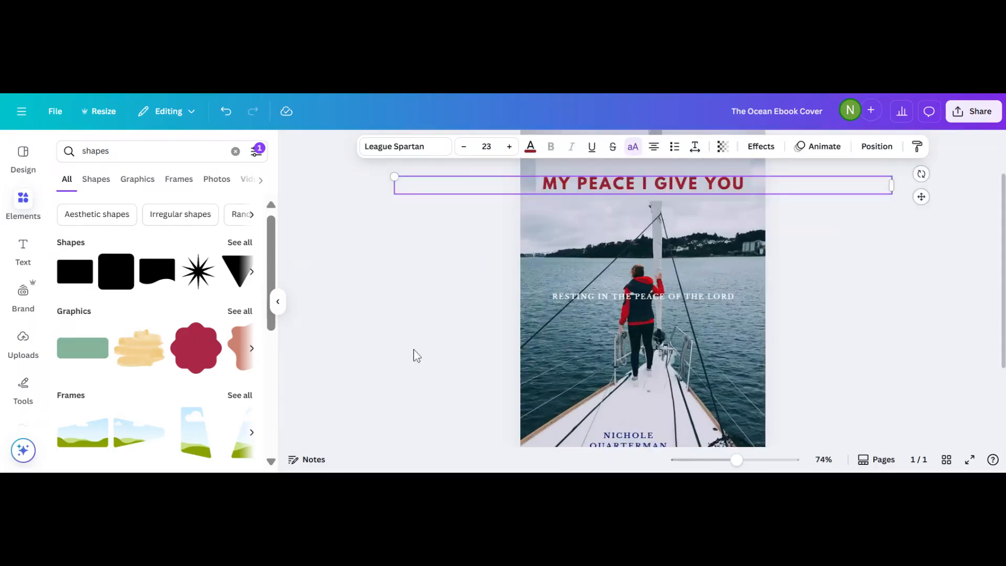
scroll(416, 301, up, 1)
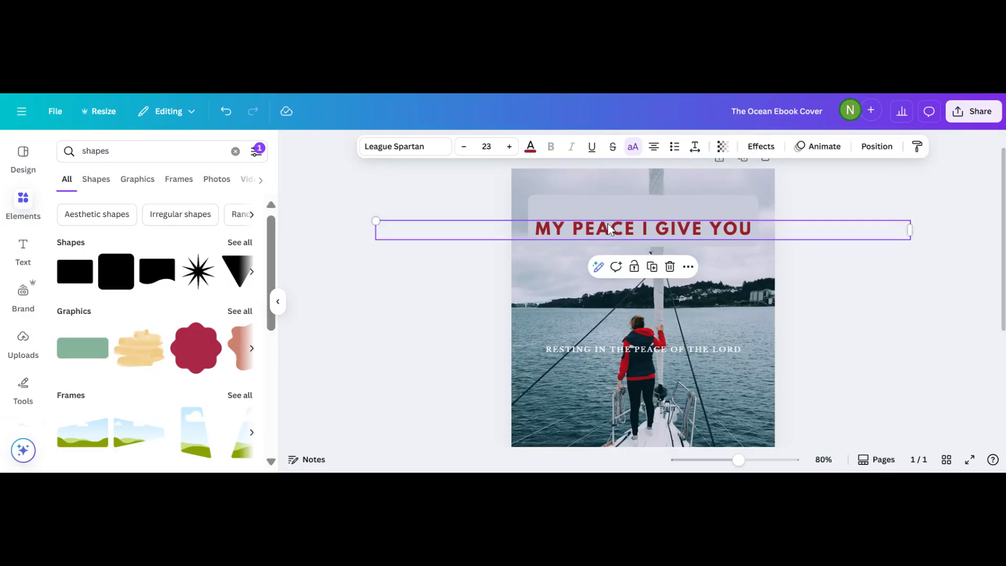
drag(609, 229, 608, 214)
click(439, 319)
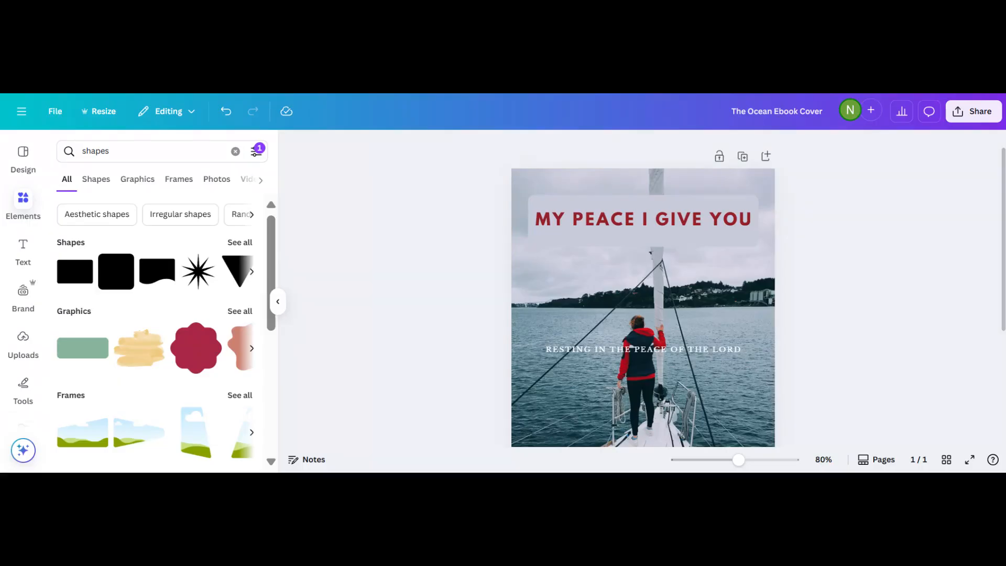
Insert 'TO' into the title and trim the pale rectangle's height to hug the text.
click(701, 215)
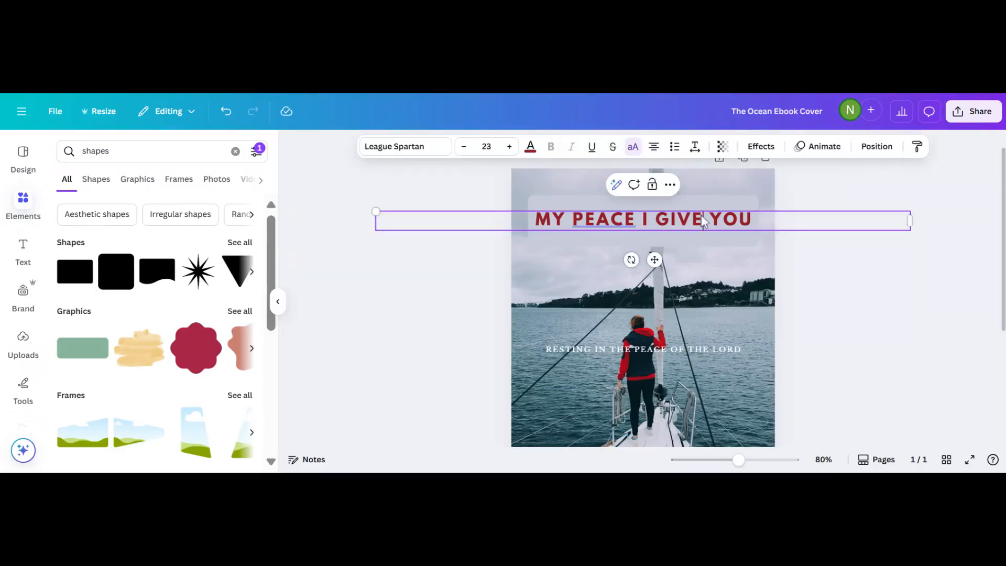
text(TO)
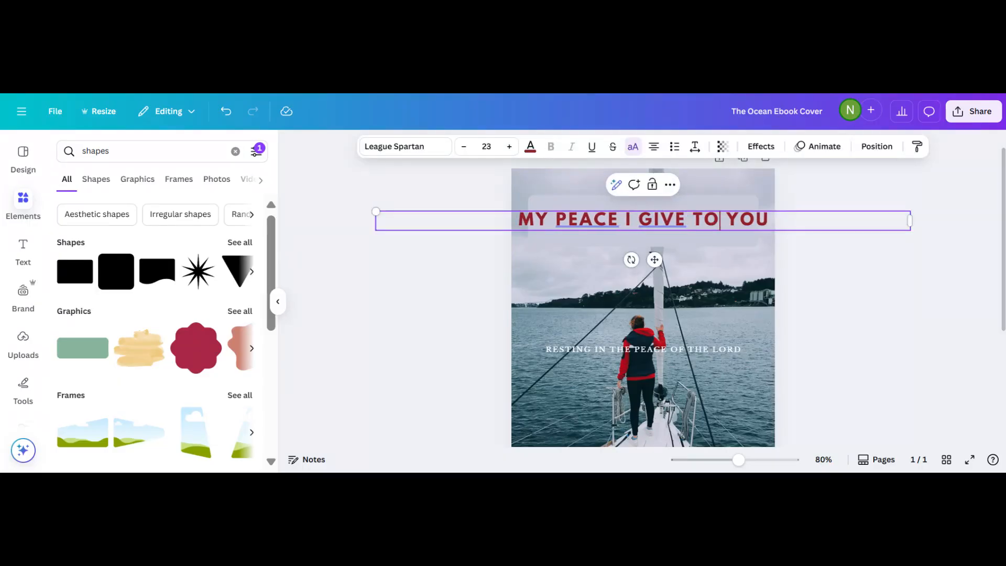
click(564, 238)
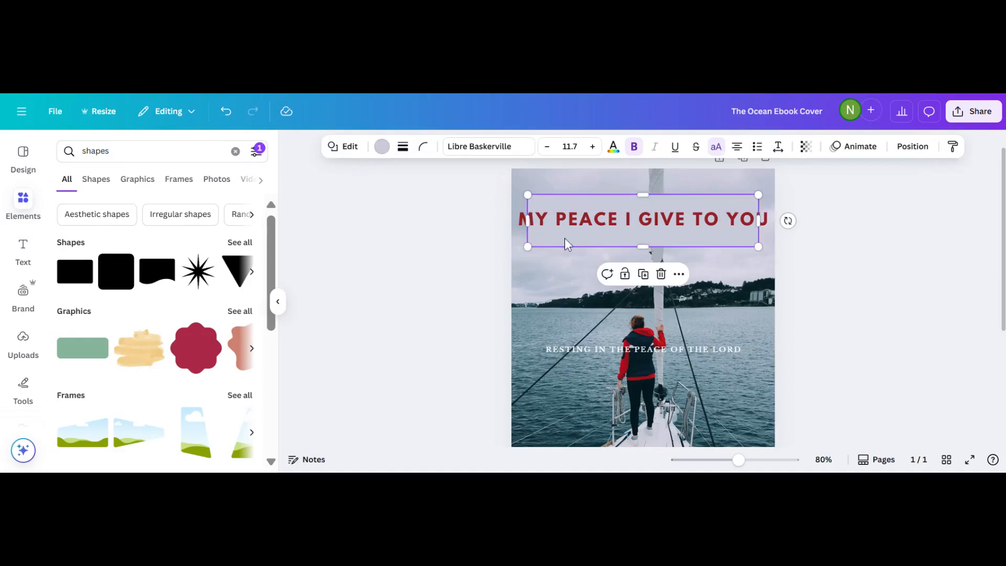
mouse_move(523, 197)
mouse_down()
mouse_move(531, 199)
mouse_move(522, 199)
mouse_up()
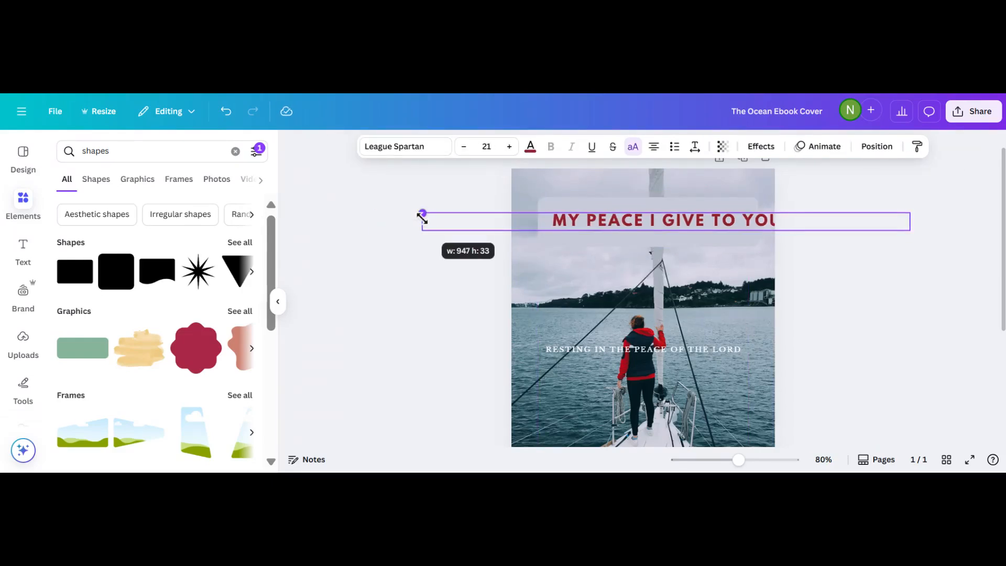
drag(421, 214, 422, 218)
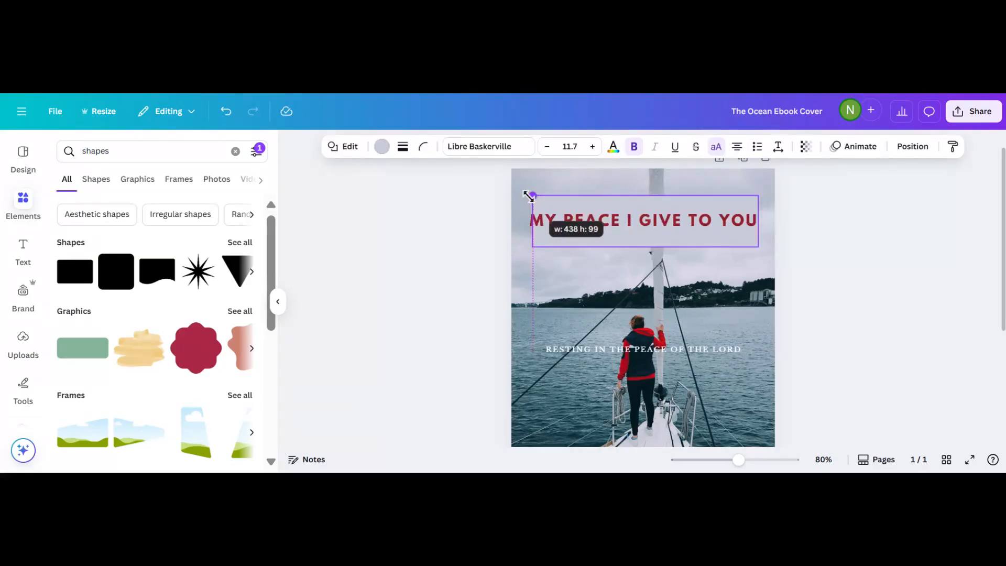
drag(529, 195, 522, 192)
click(425, 258)
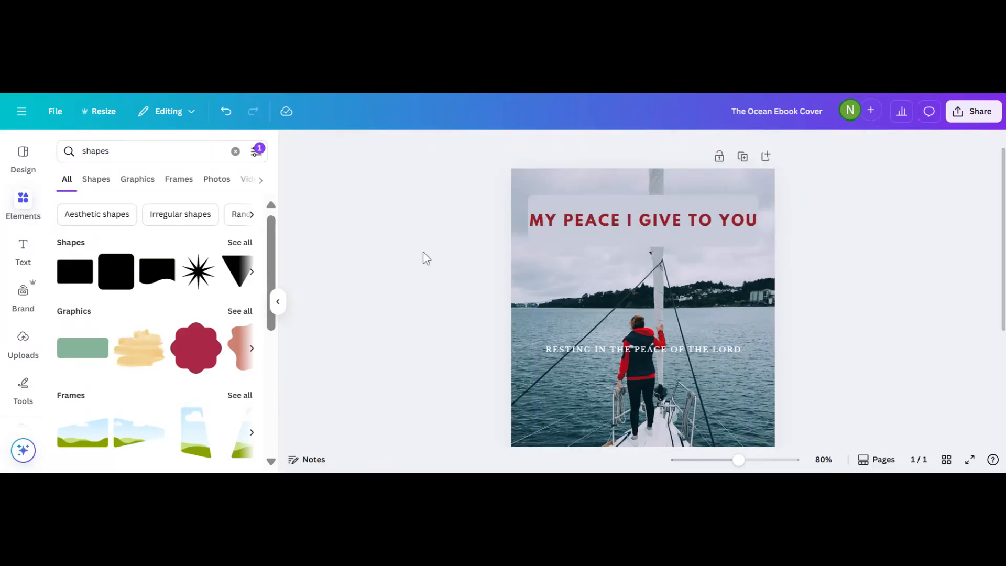
click(643, 195)
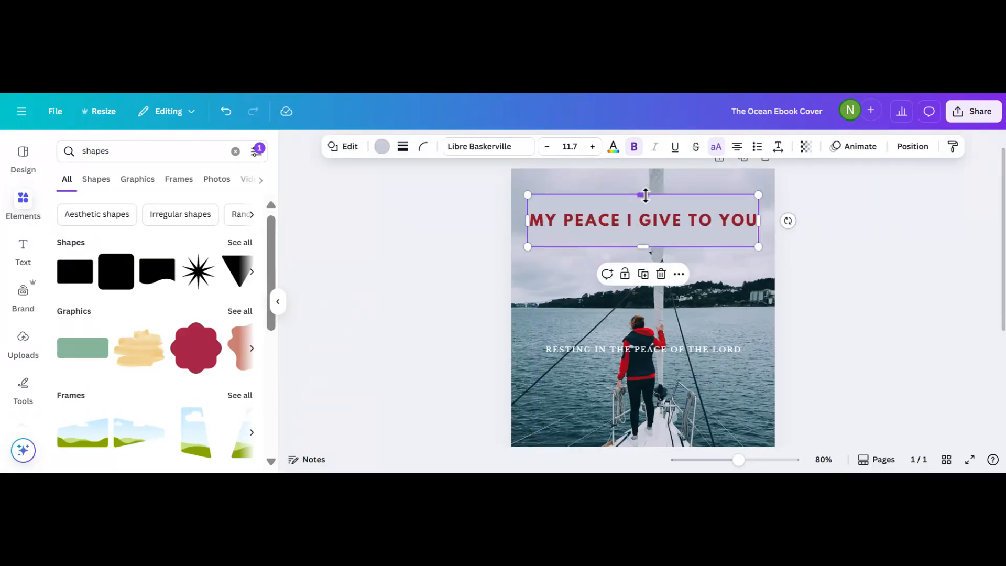
drag(642, 195, 641, 203)
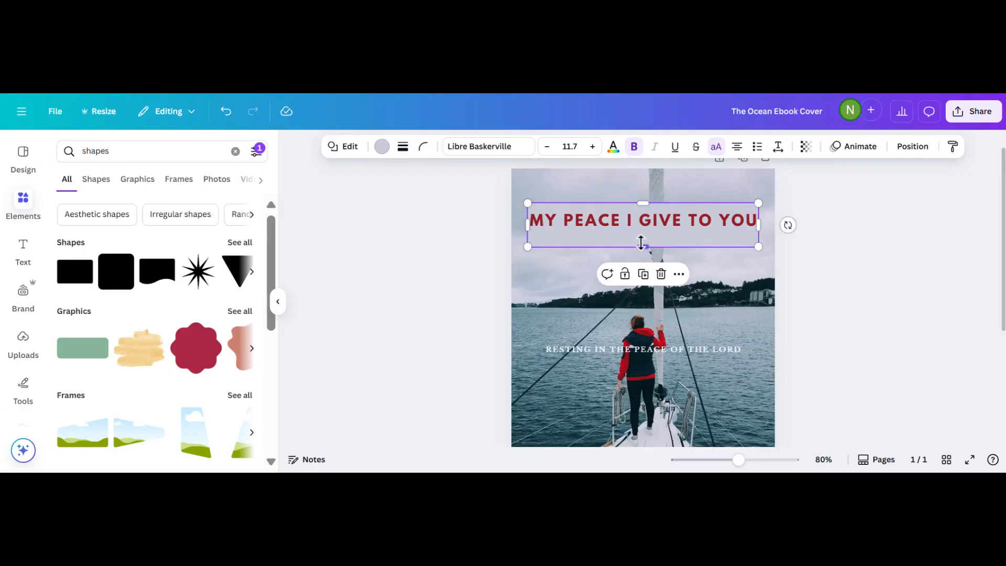
drag(641, 242, 641, 235)
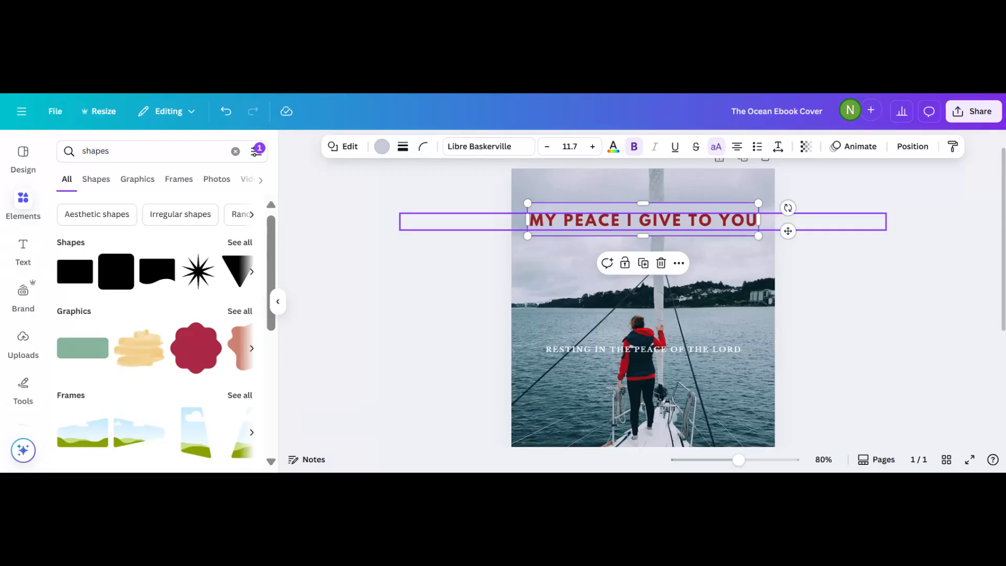
Give the pale banner box a thin solid outline.
click(402, 147)
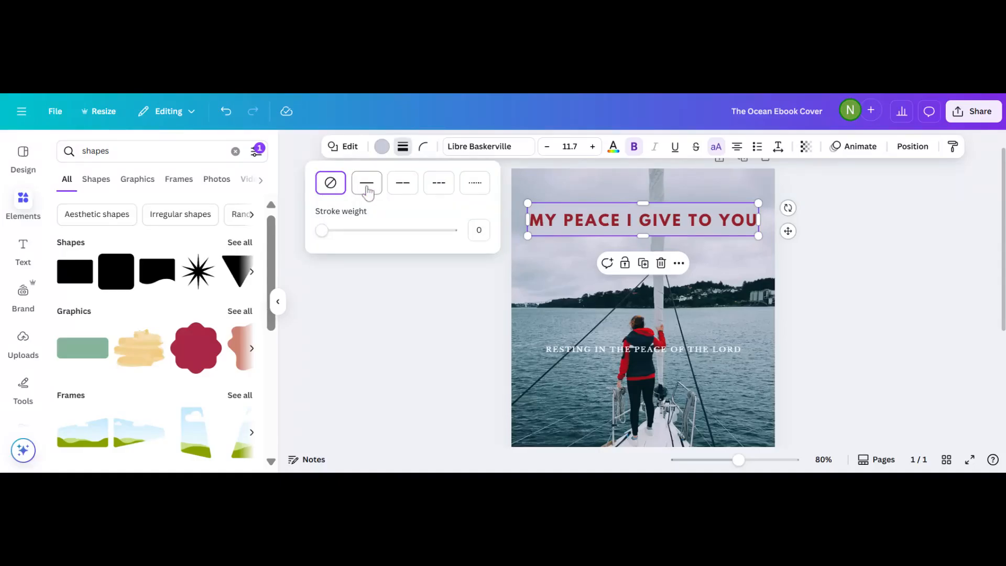
click(367, 190)
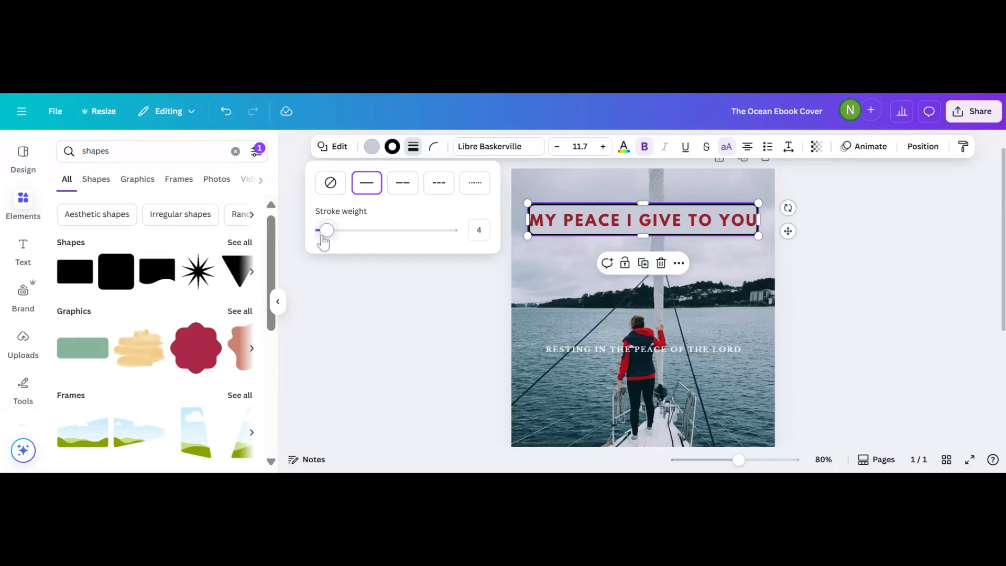
drag(327, 231, 323, 232)
click(410, 307)
click(413, 313)
Widen the 'MY PEACE I GIVE TO YOU' title box slightly to span the banner.
click(751, 209)
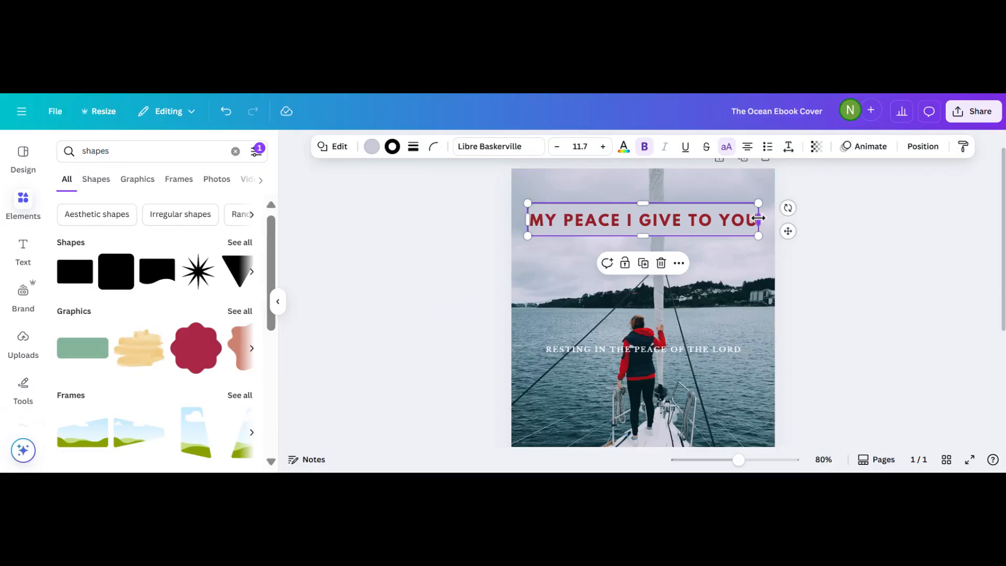
drag(758, 218, 760, 218)
click(459, 270)
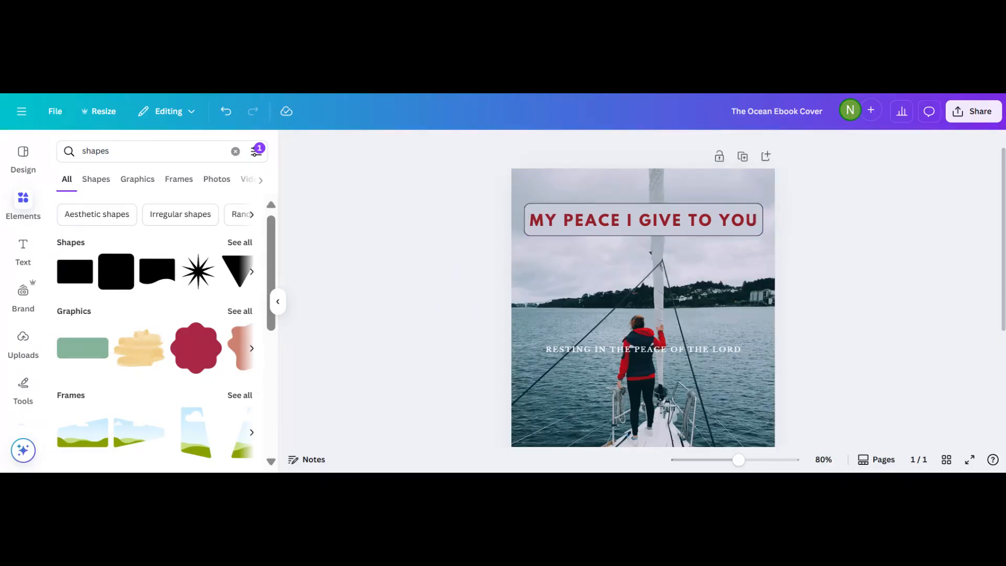
scroll(643, 289, down, 5)
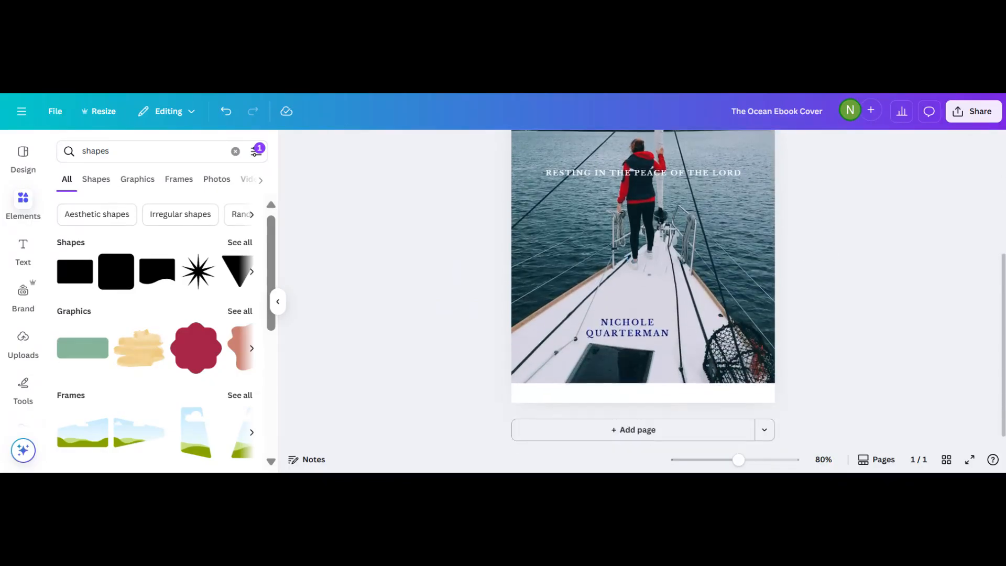
scroll(643, 288, up, 3)
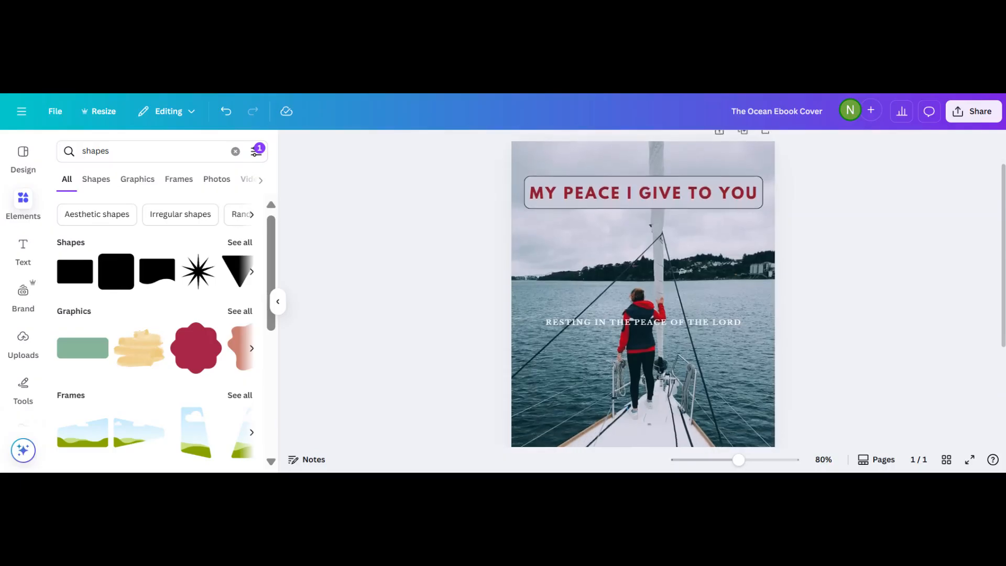
scroll(643, 288, down, 1)
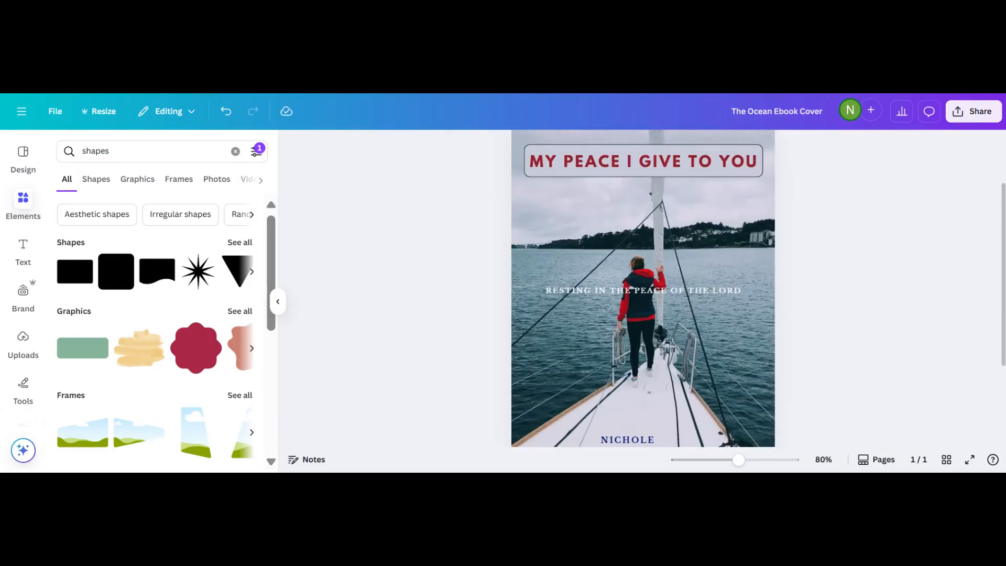
scroll(578, 156, up, 1)
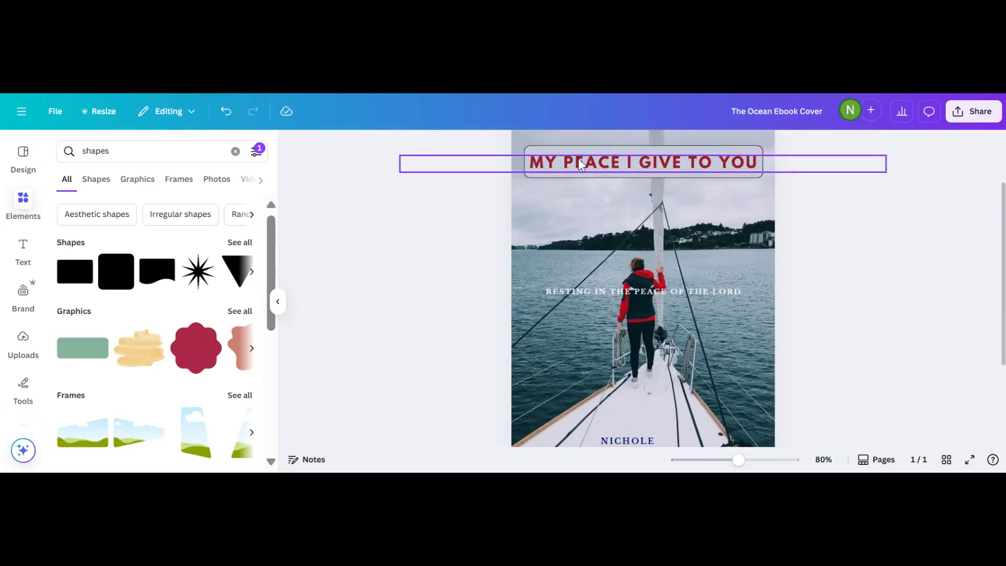
scroll(428, 311, down, 3)
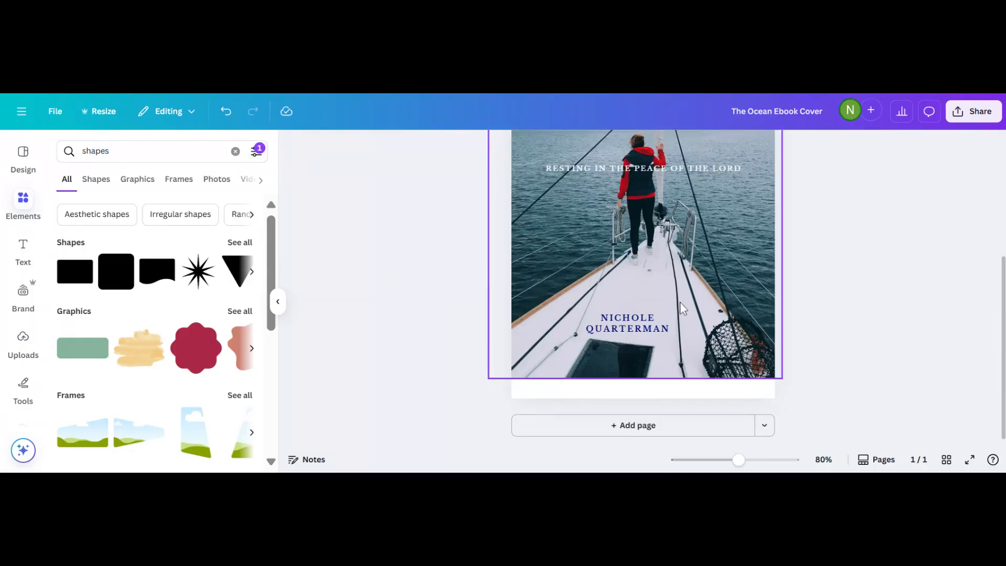
click(627, 322)
Set the author name's font to League Spartan.
drag(600, 318, 670, 330)
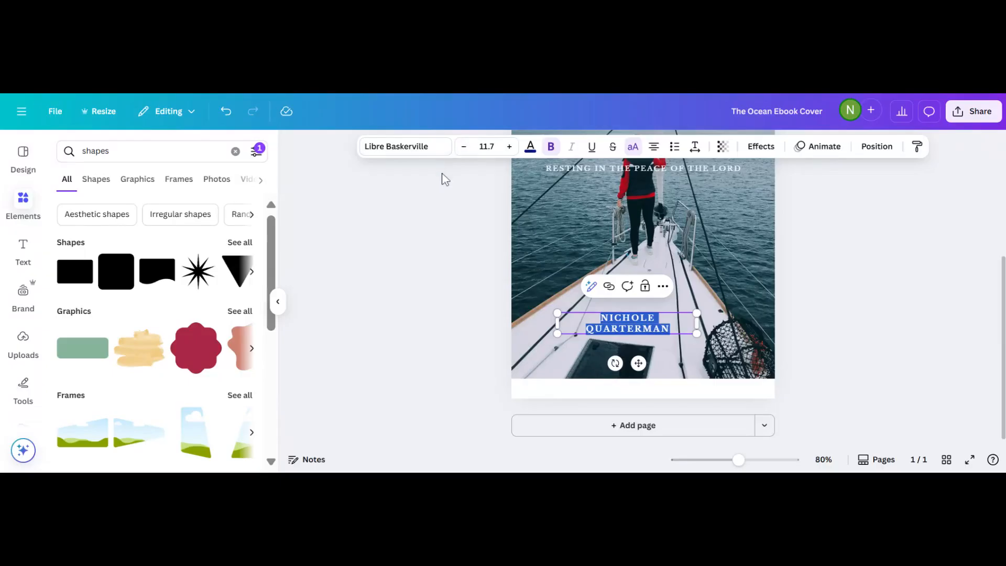
click(412, 148)
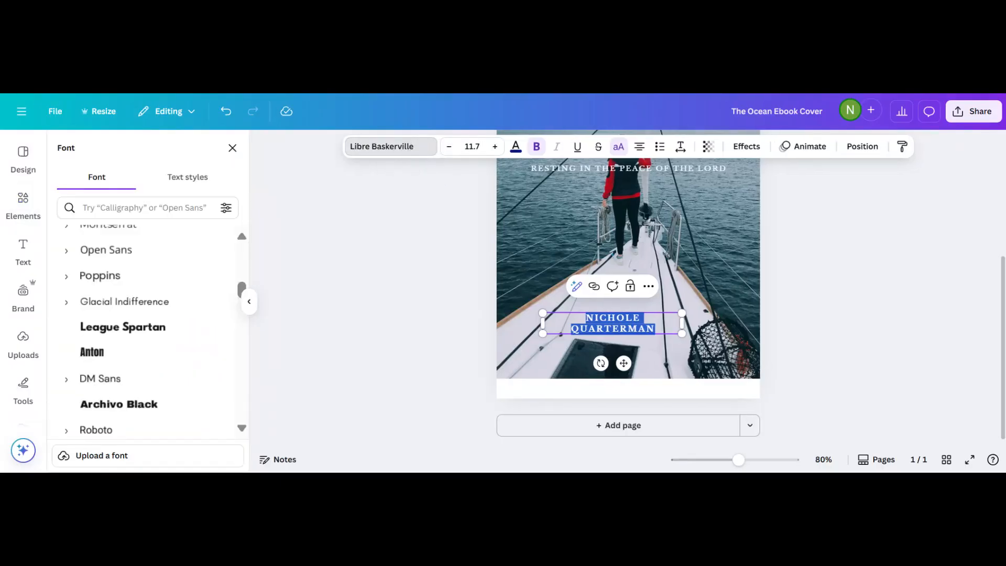
click(155, 330)
click(398, 303)
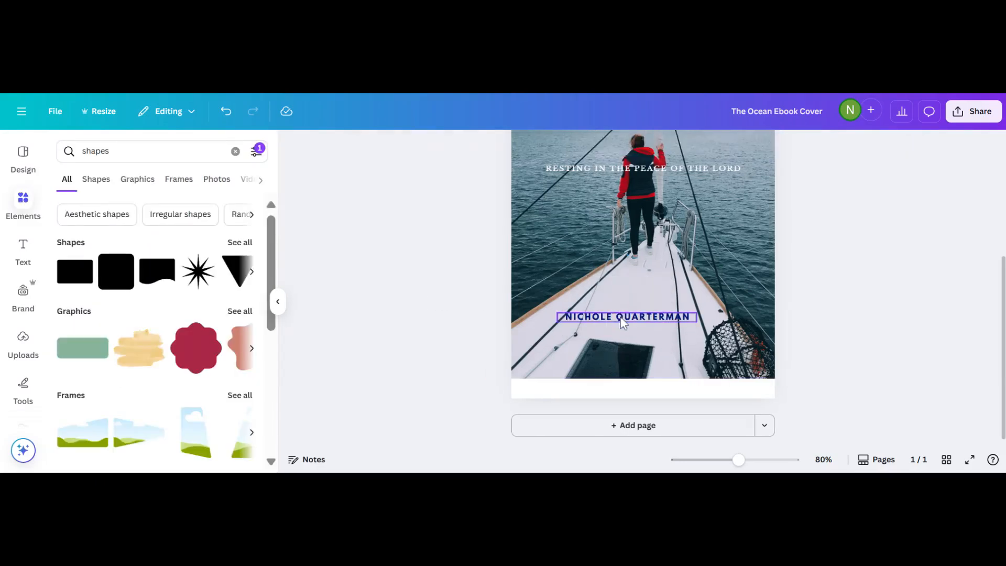
Colour the author name black using the document colour.
click(622, 322)
click(622, 318)
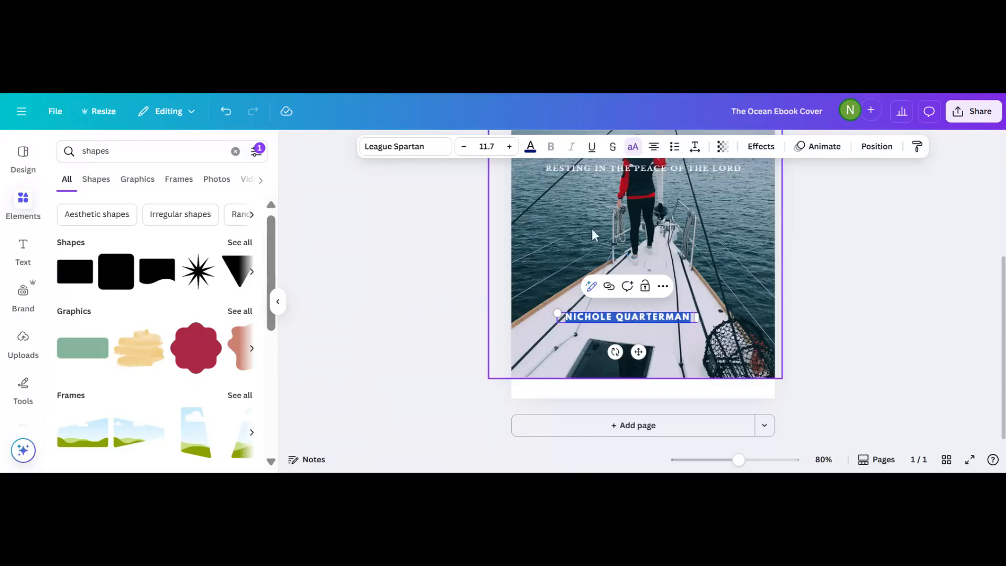
click(530, 148)
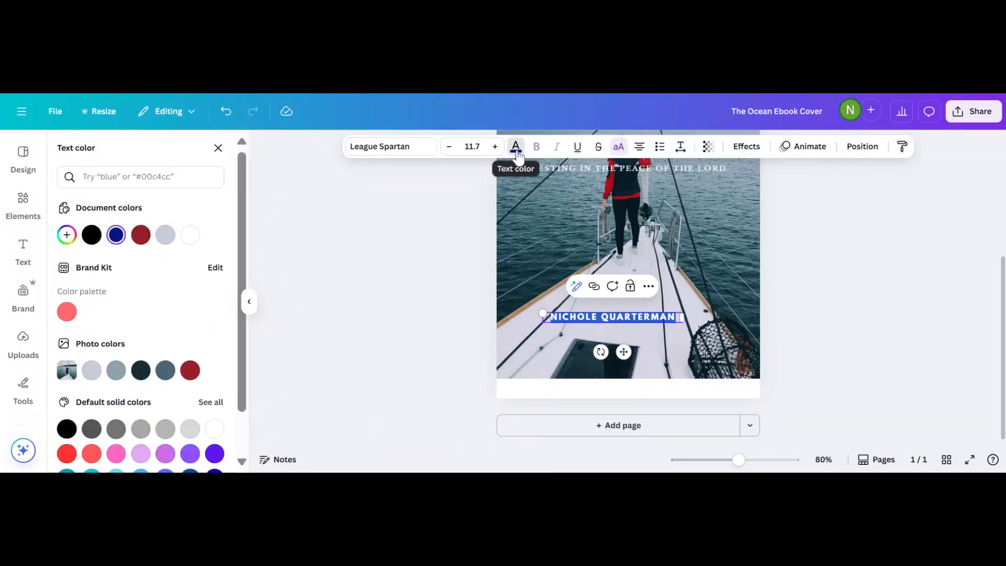
click(517, 150)
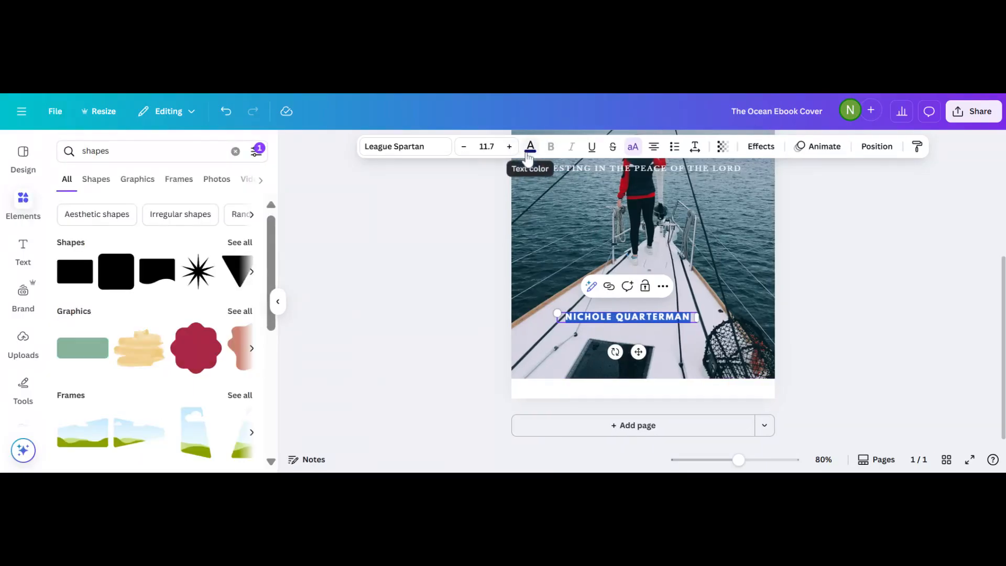
click(526, 151)
click(91, 234)
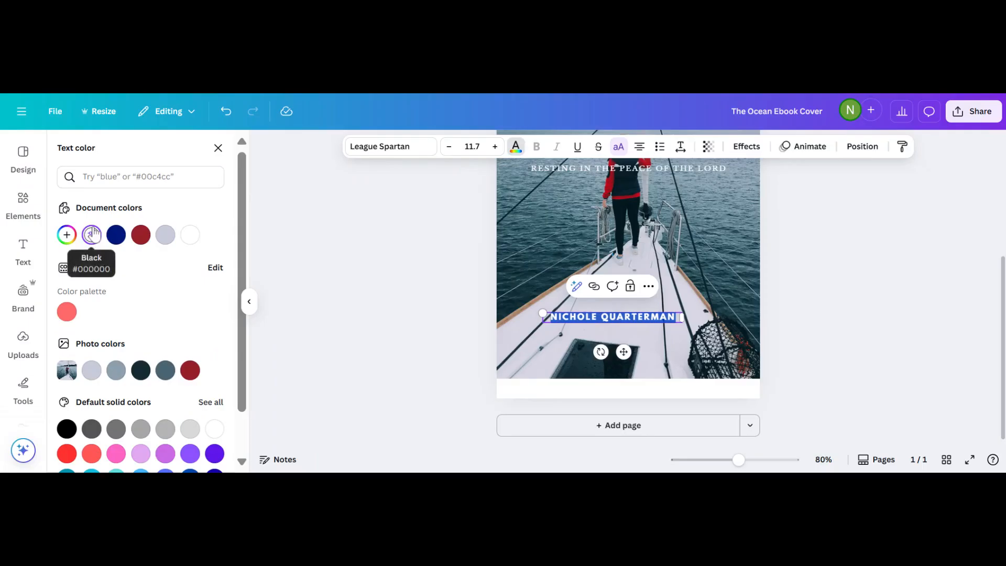
key(Escape)
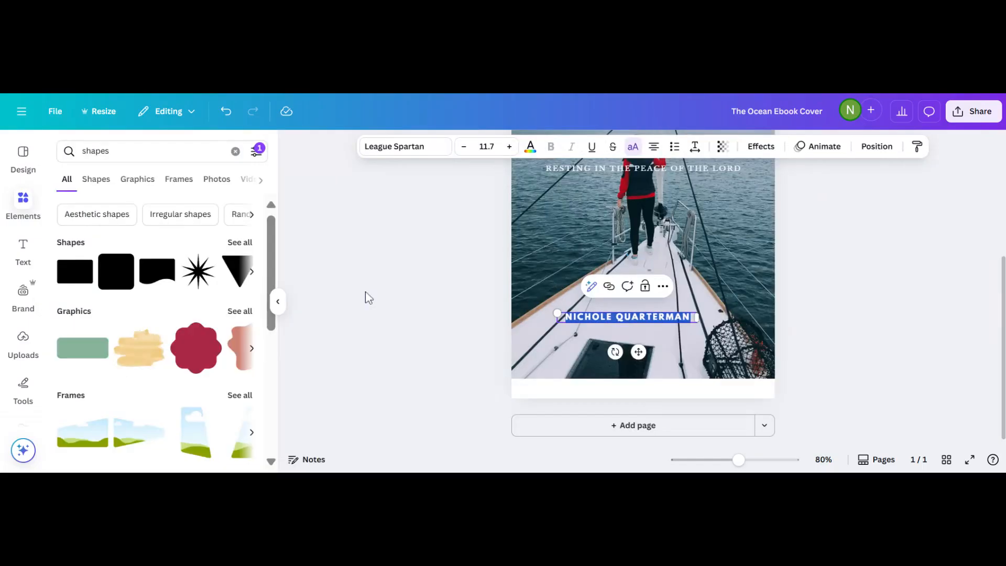
click(368, 297)
scroll(628, 314, up, 2)
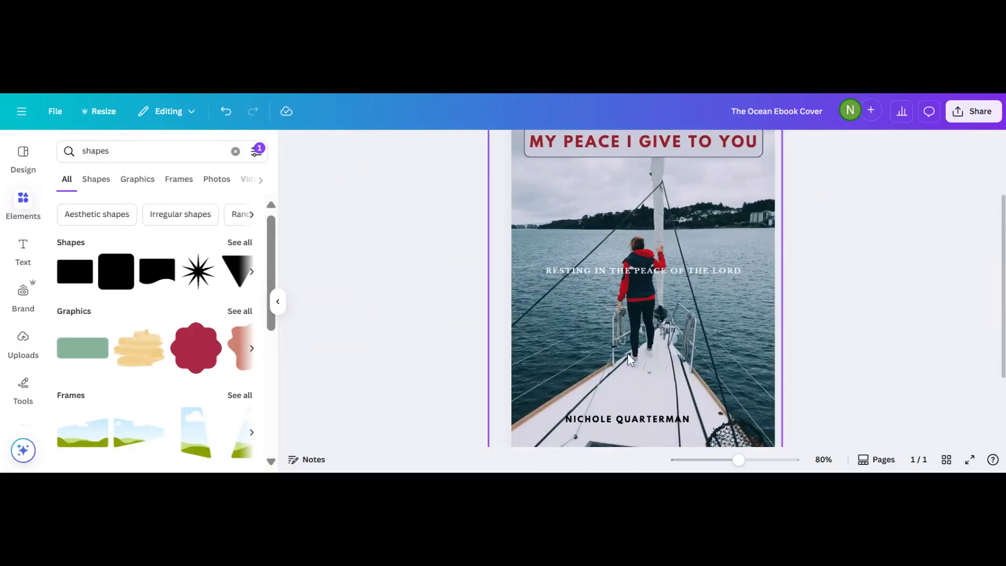
Insert the first square rectangle from the Shapes results onto the cover.
click(627, 418)
click(478, 388)
scroll(479, 389, down, 2)
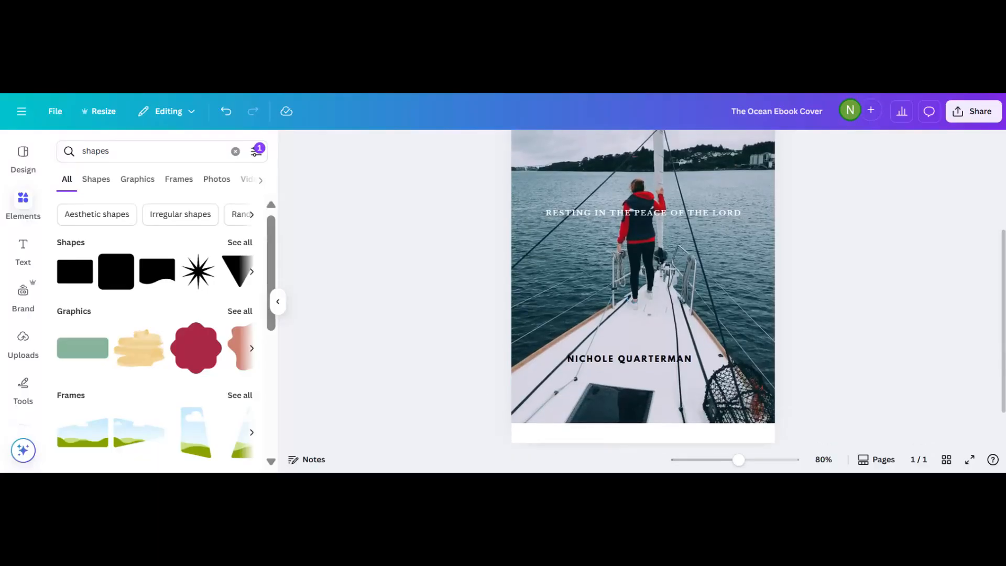
scroll(644, 279, up, 1)
scroll(404, 301, up, 3)
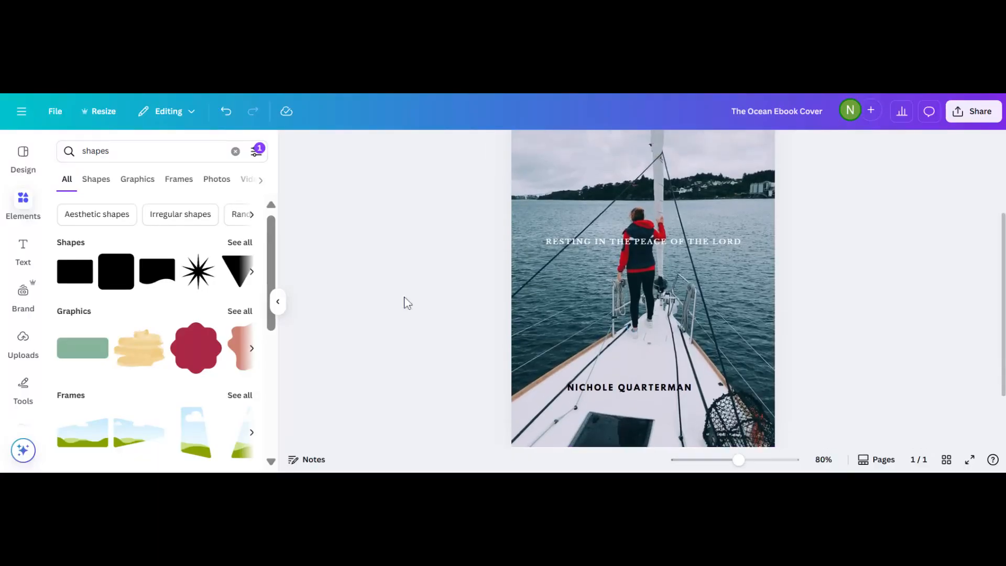
scroll(406, 302, down, 2)
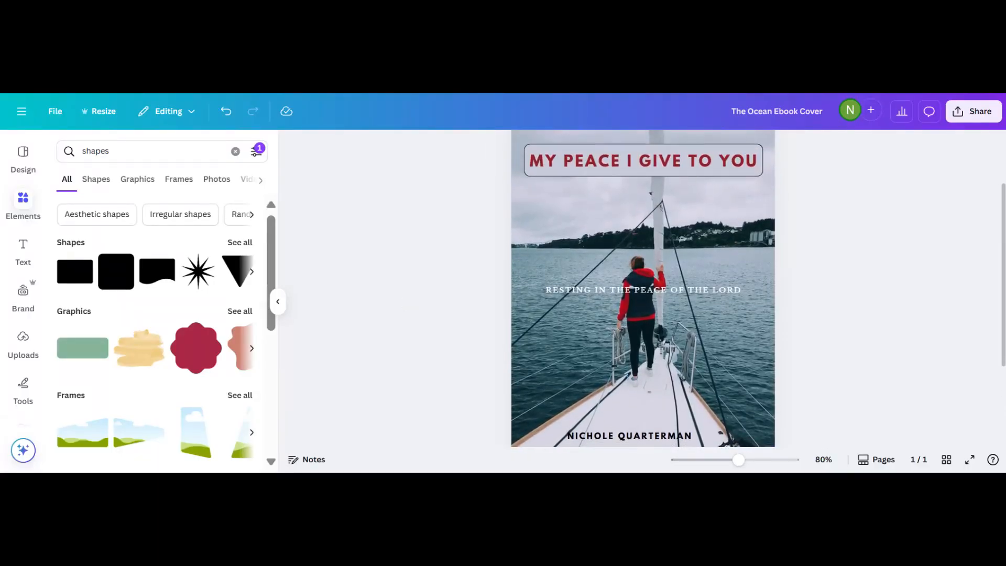
scroll(644, 289, down, 1)
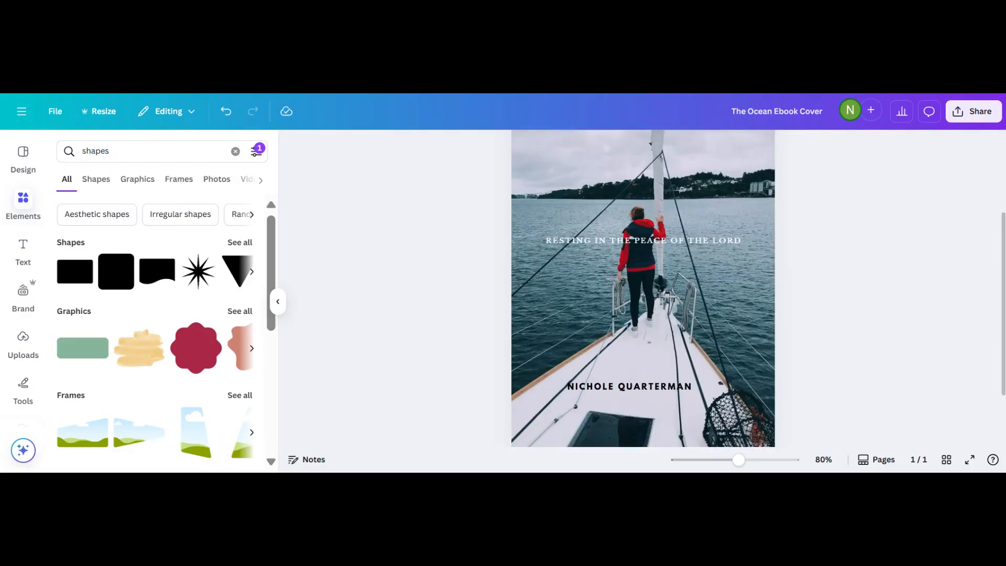
scroll(643, 288, up, 1)
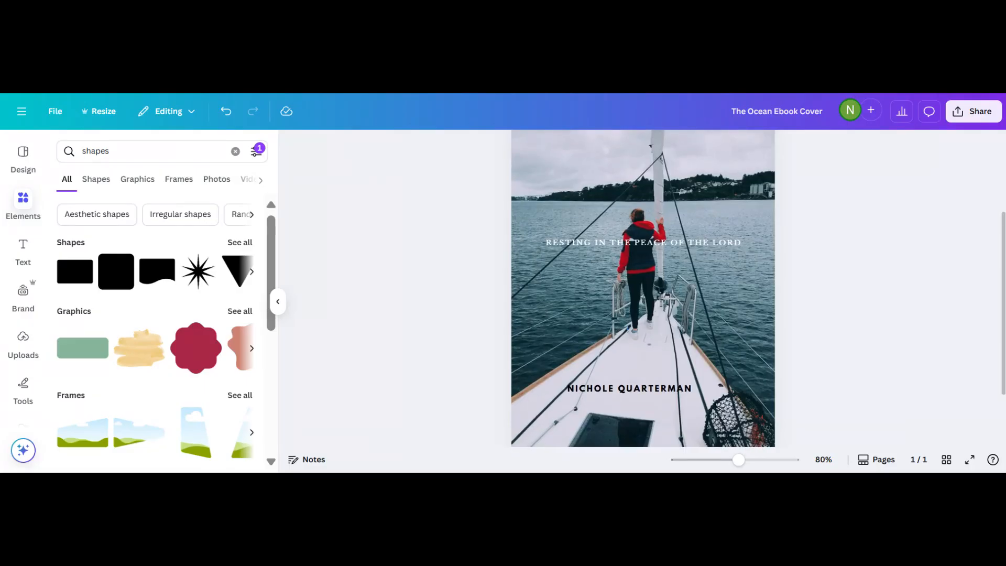
click(588, 388)
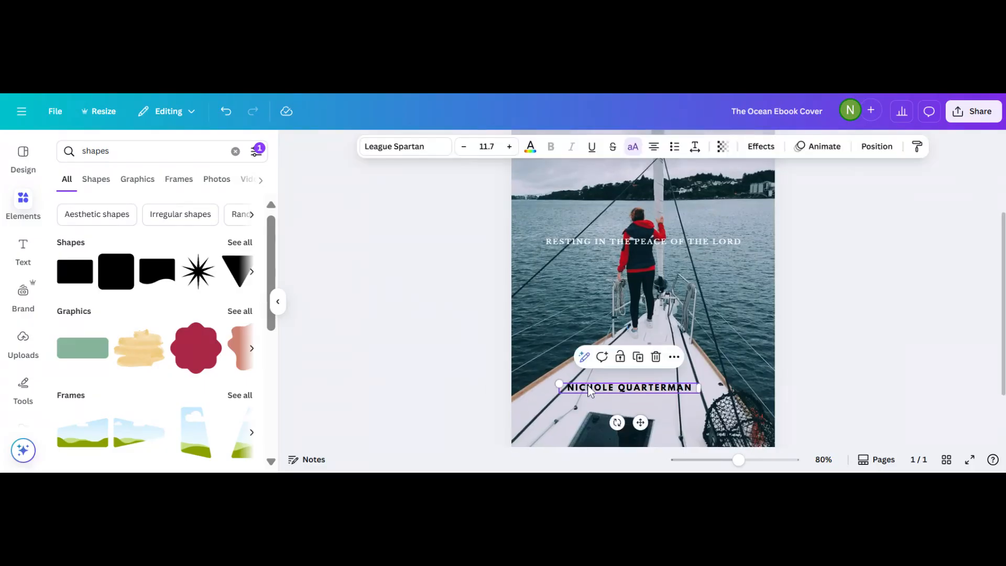
click(63, 274)
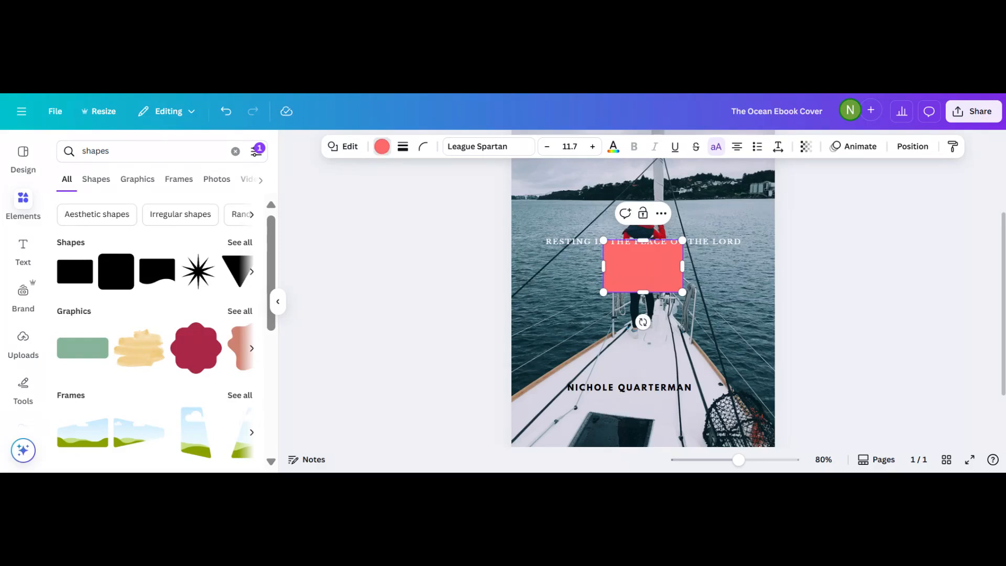
Fill the new rectangle white and drag it down over the author name near the bottom.
click(382, 146)
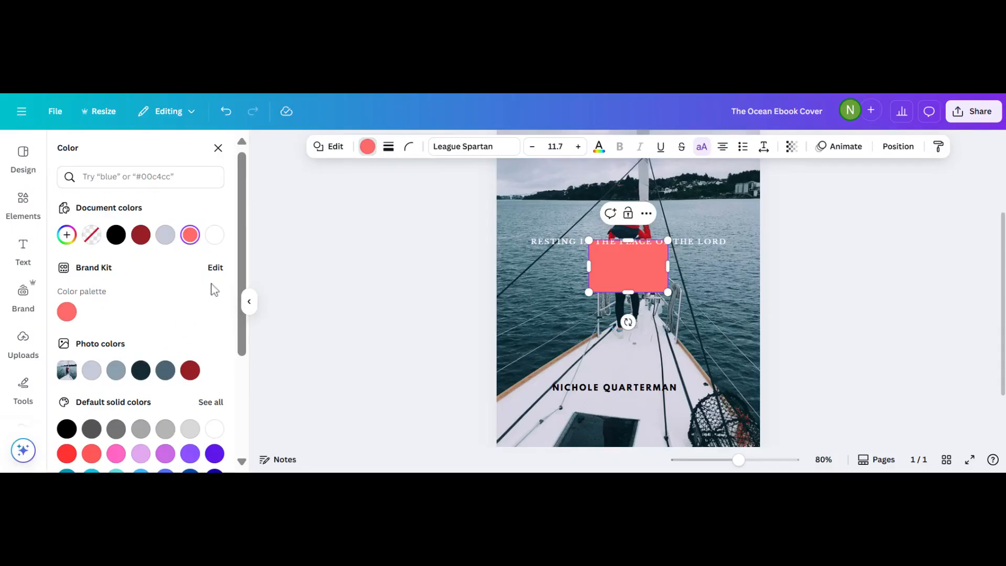
click(216, 237)
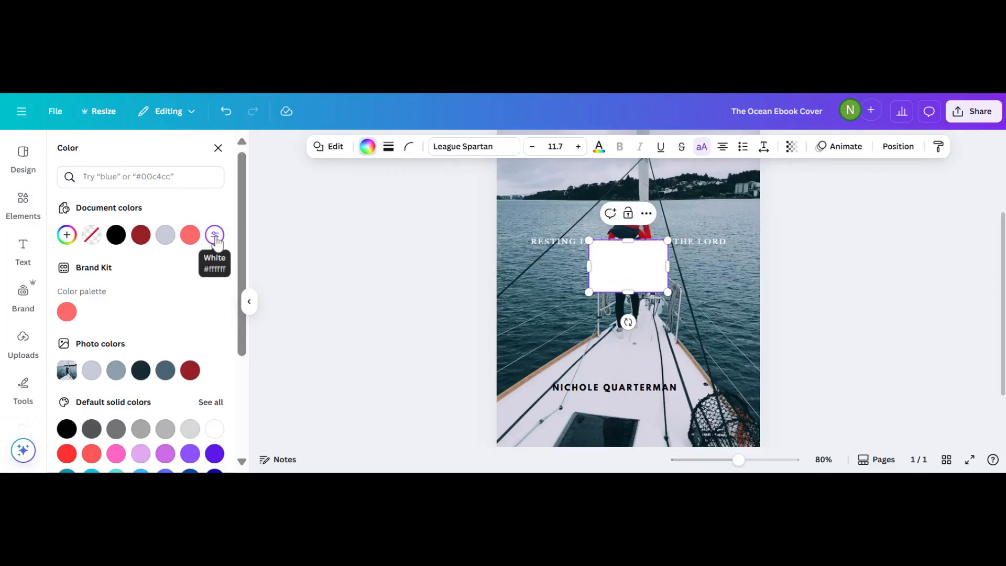
key(Escape)
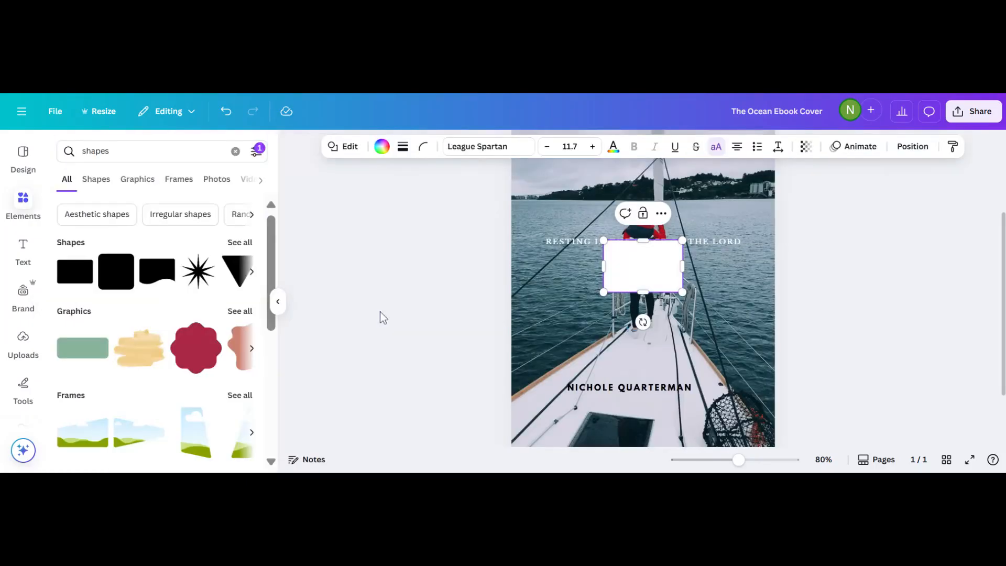
key(Return)
drag(630, 258, 561, 388)
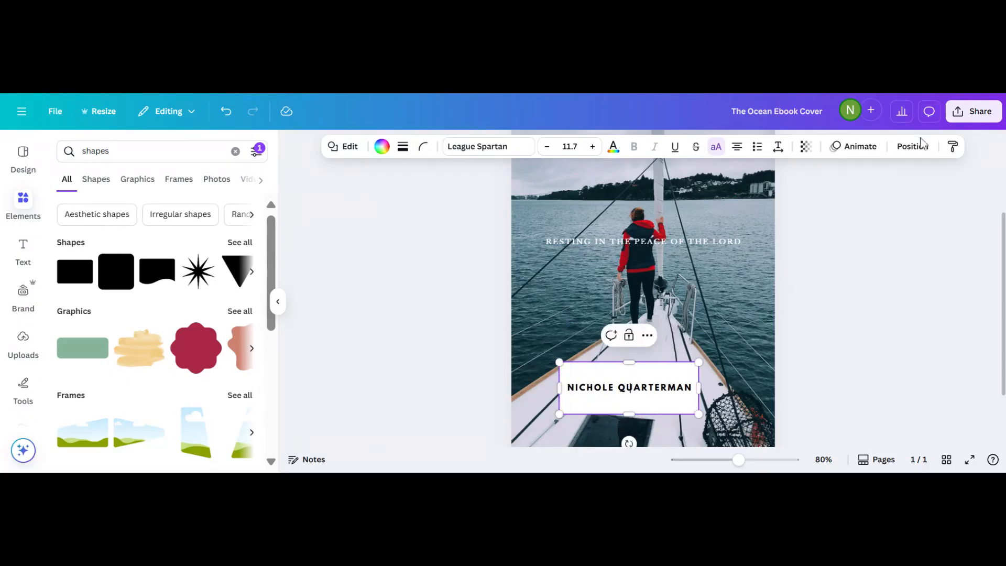
Rearrange the name box's layer order so it sits in front of the sailboat photo.
click(914, 147)
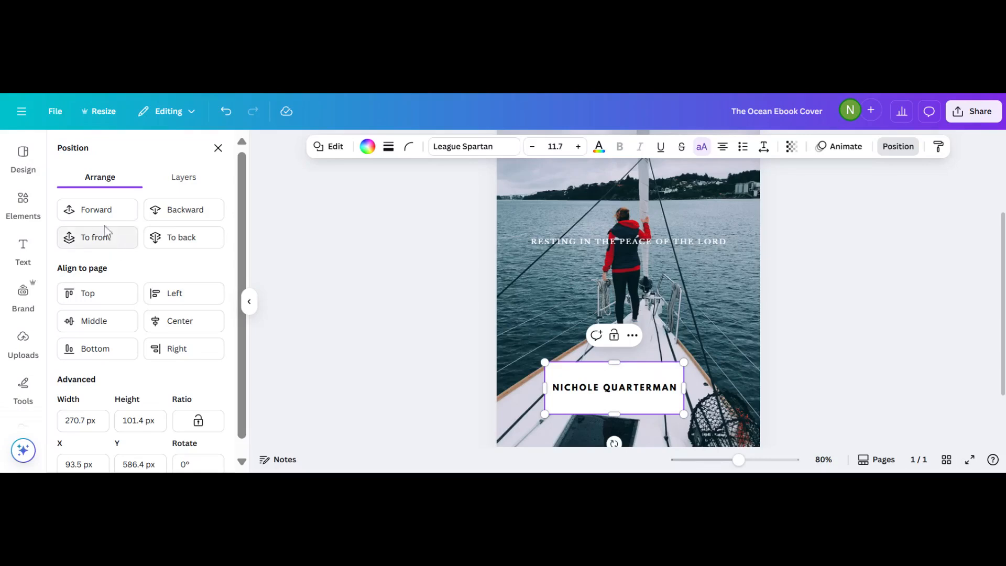
click(99, 210)
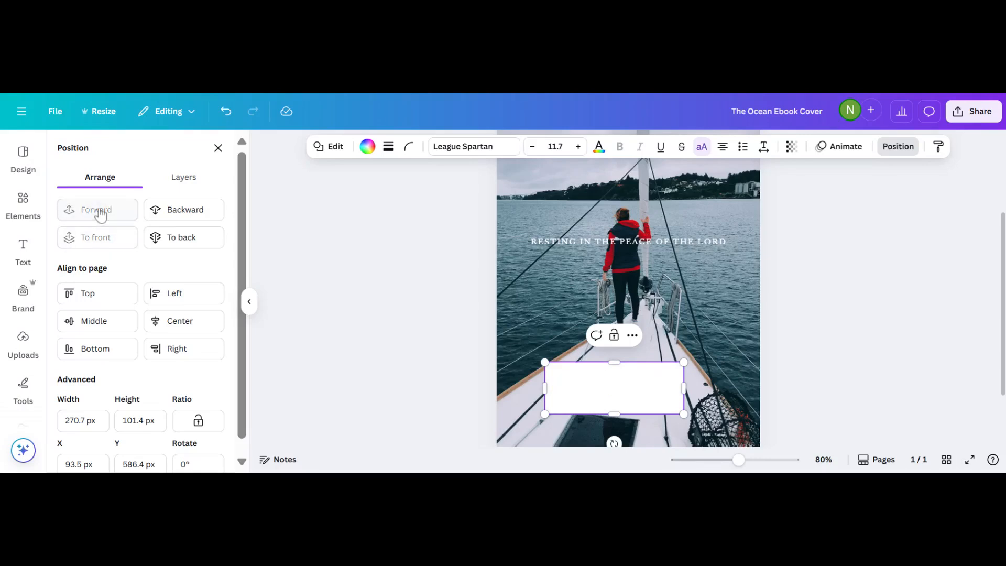
click(184, 217)
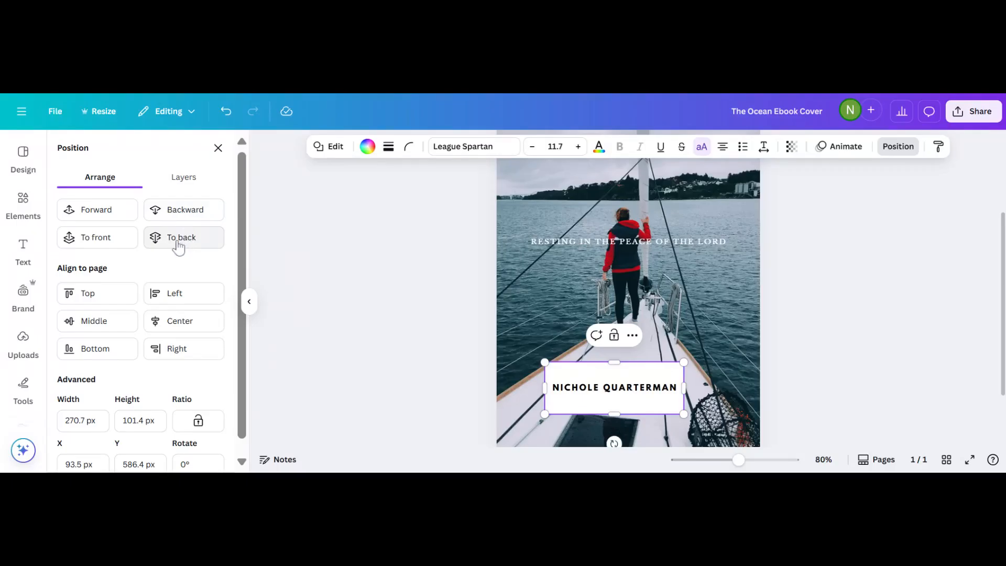
click(179, 247)
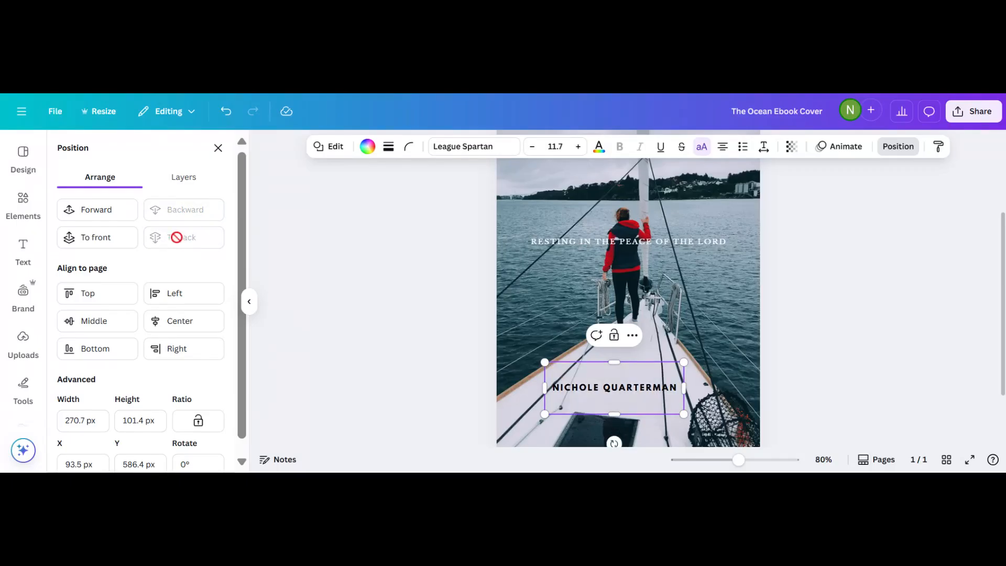
click(83, 210)
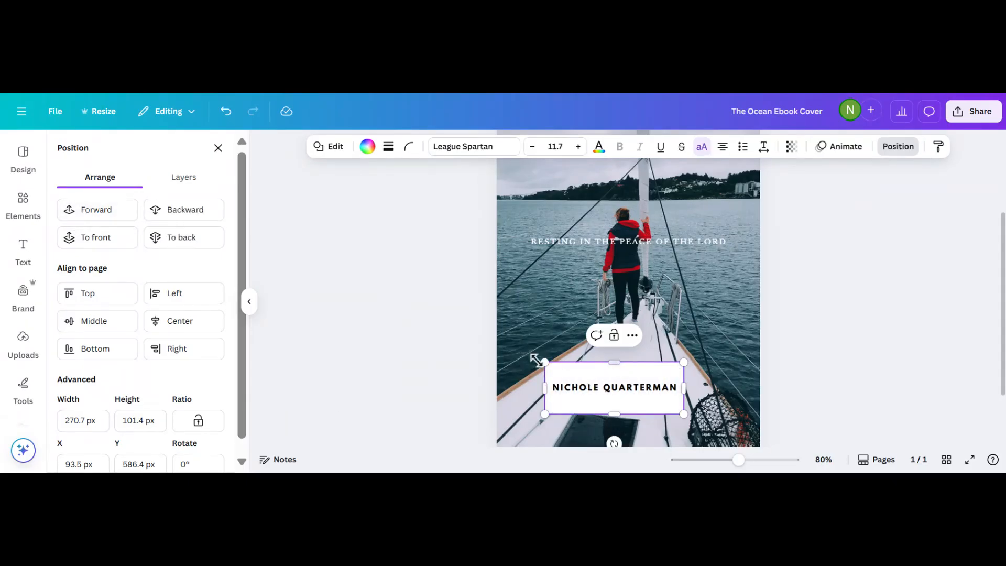
Trim the white name box to a slim strip about 262 × 40.5 px around the author name.
drag(543, 360, 548, 363)
drag(616, 413, 613, 399)
drag(613, 365, 613, 377)
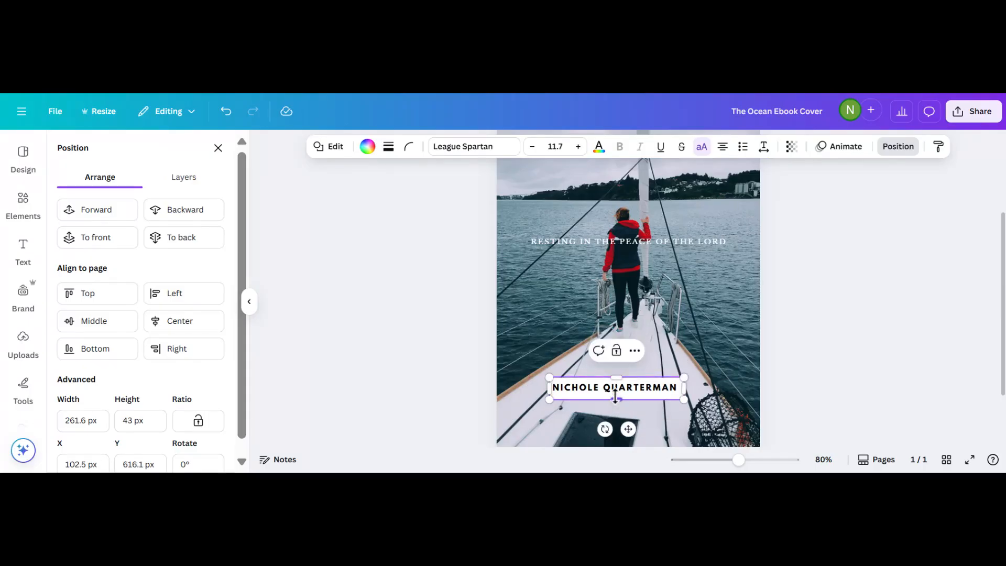
drag(615, 395, 616, 394)
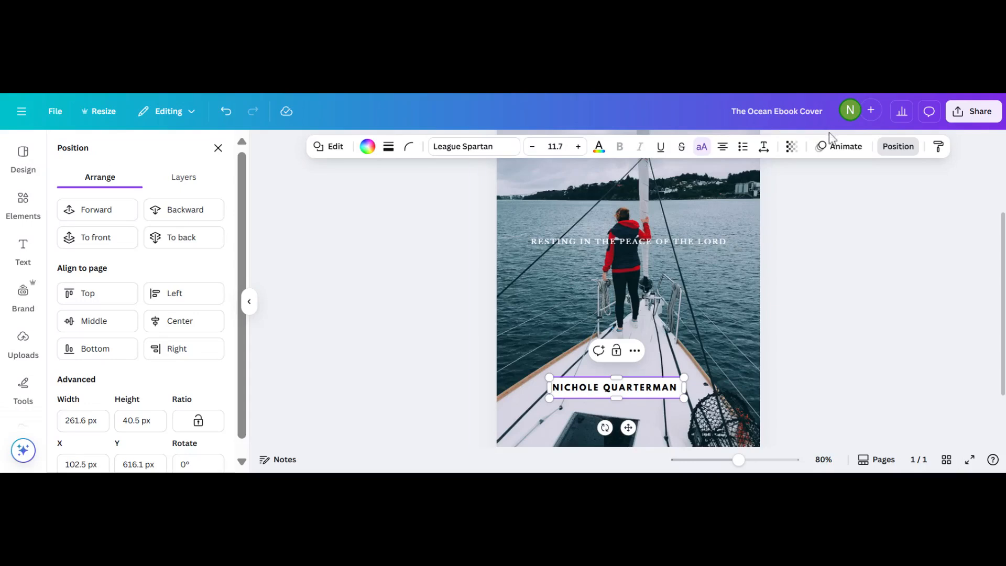
Set the name box's transparency to about 82.
click(791, 147)
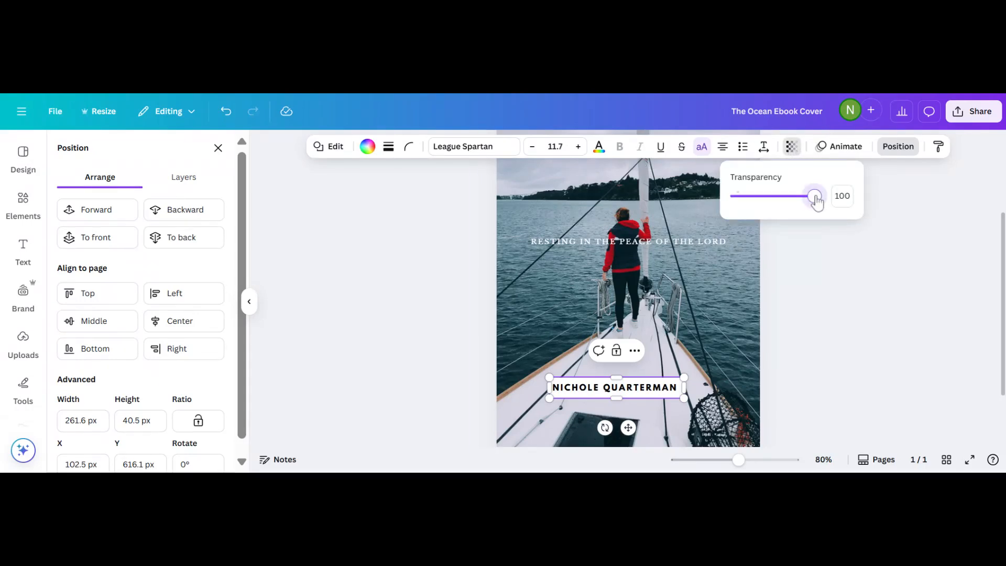
mouse_move(816, 201)
mouse_down()
mouse_move(787, 199)
mouse_move(803, 202)
mouse_up()
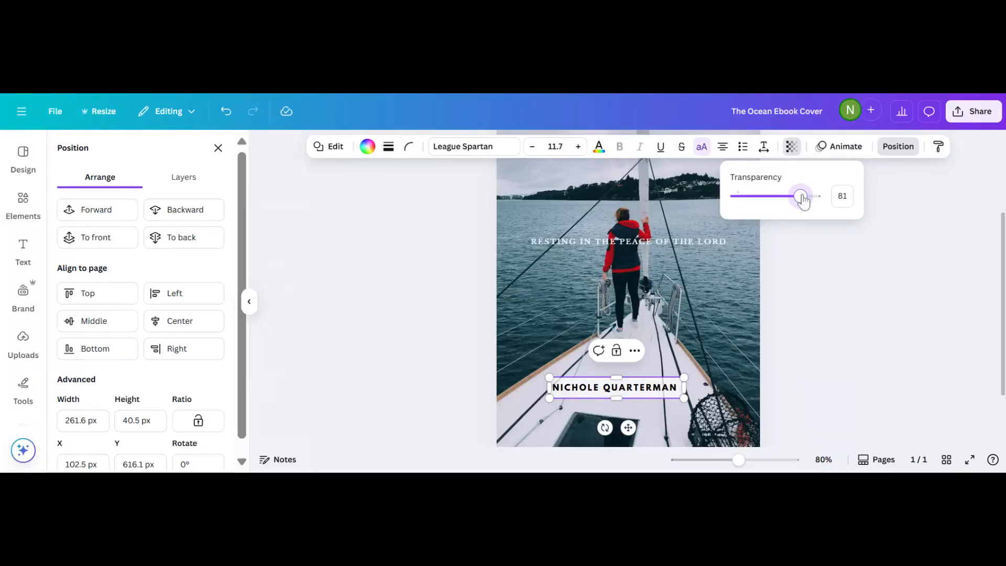
key(Escape)
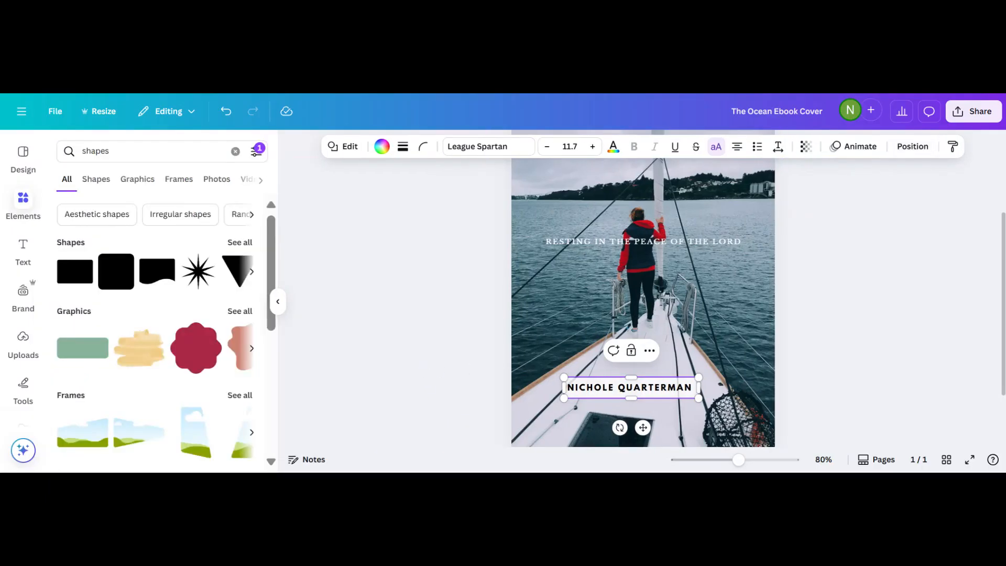
click(358, 366)
scroll(587, 365, up, 1)
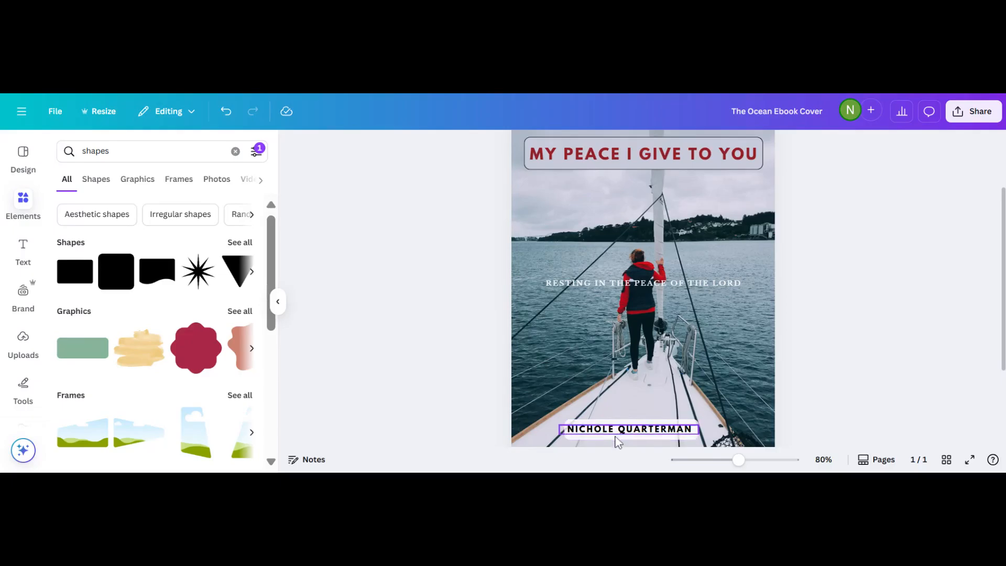
click(618, 440)
click(805, 146)
drag(833, 196, 821, 197)
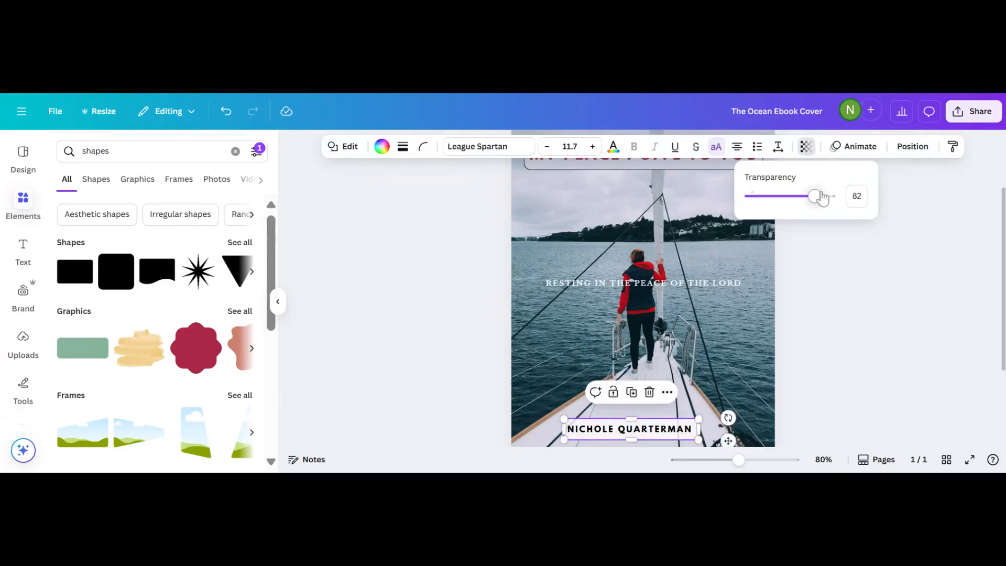
click(804, 246)
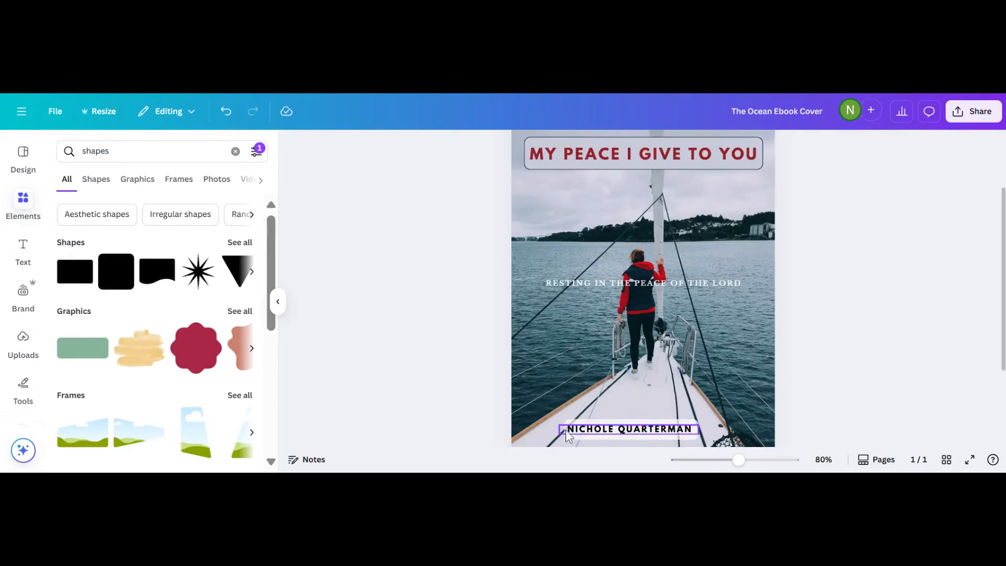
Change the name bar's fill colour to Light gray.
click(608, 442)
click(609, 442)
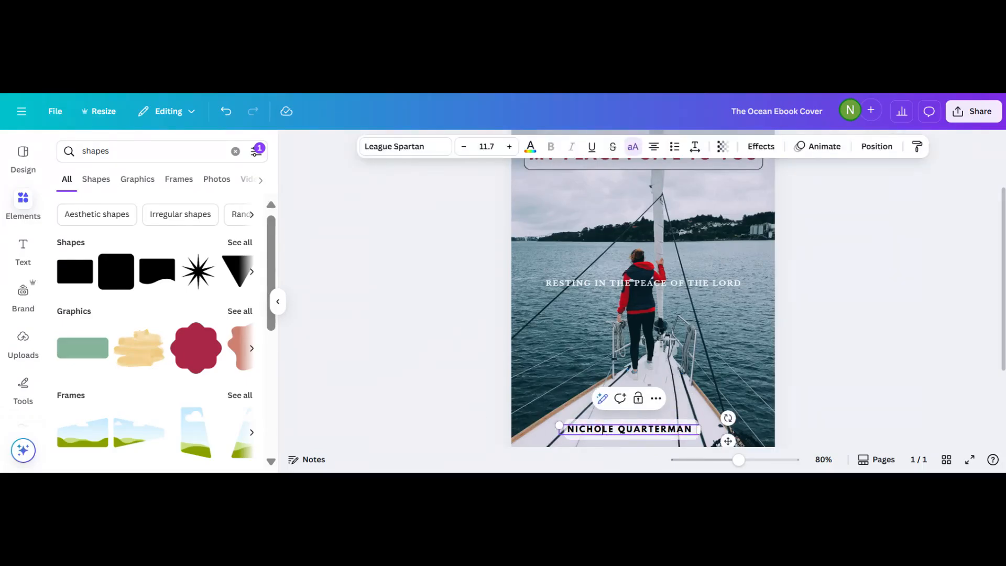
click(609, 442)
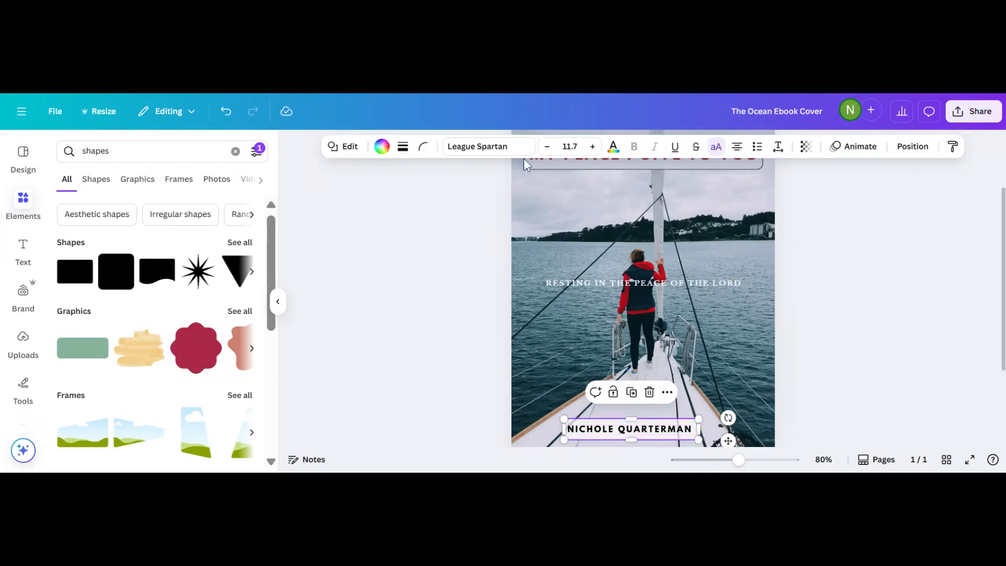
click(382, 146)
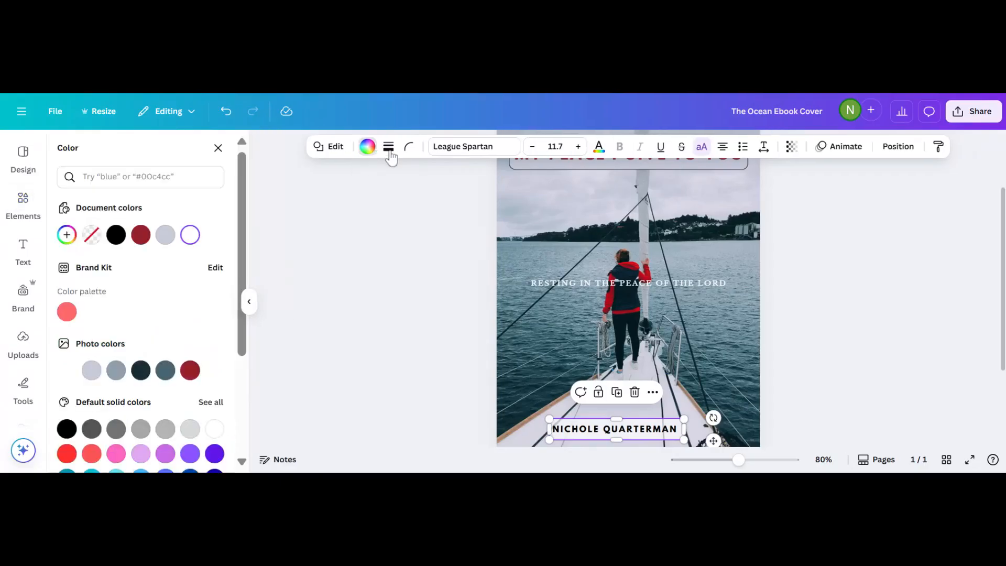
click(191, 434)
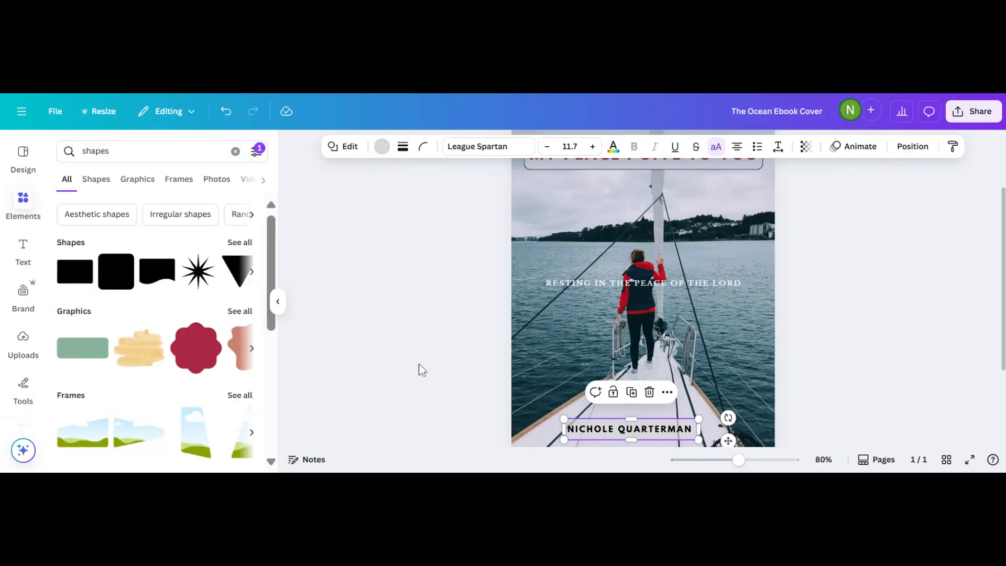
click(422, 370)
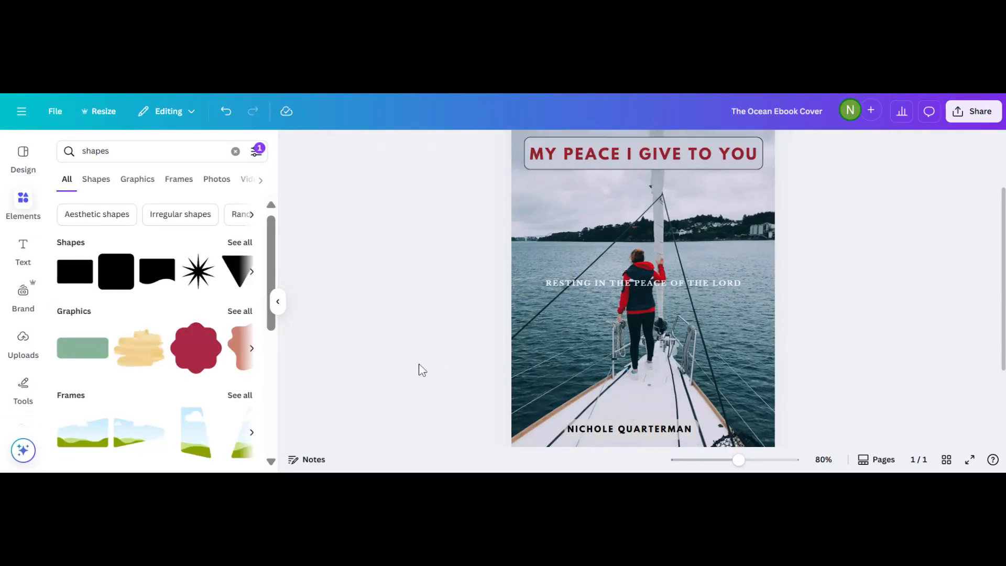
Move the subtitle up so it sits just beneath the title.
scroll(422, 370, down, 2)
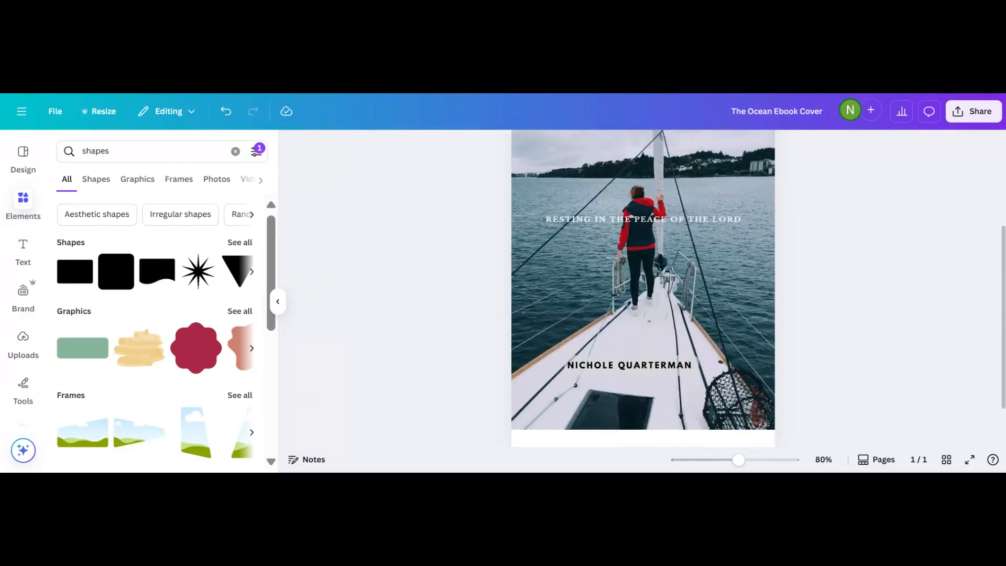
scroll(636, 297, up, 3)
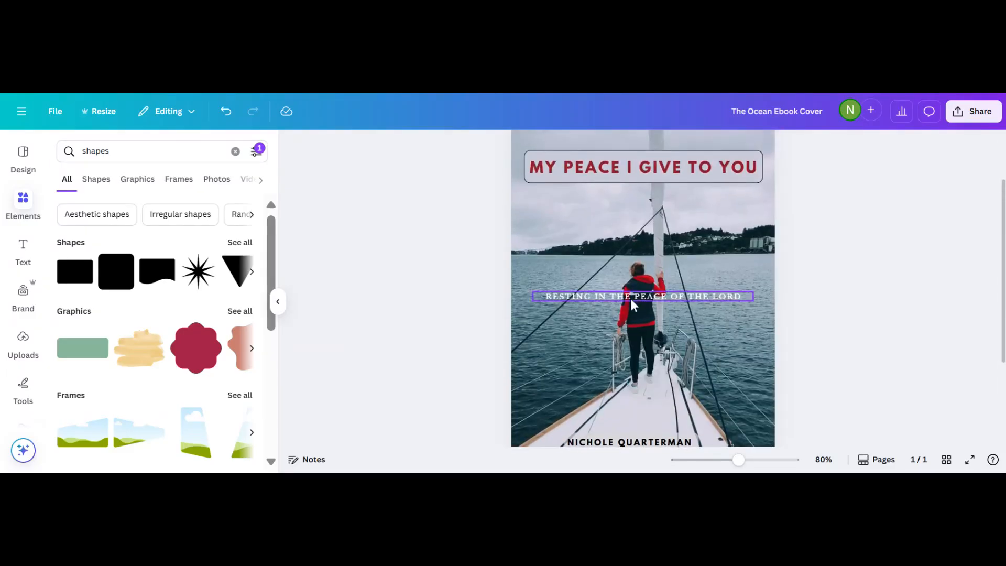
drag(608, 297, 614, 205)
scroll(567, 303, up, 3)
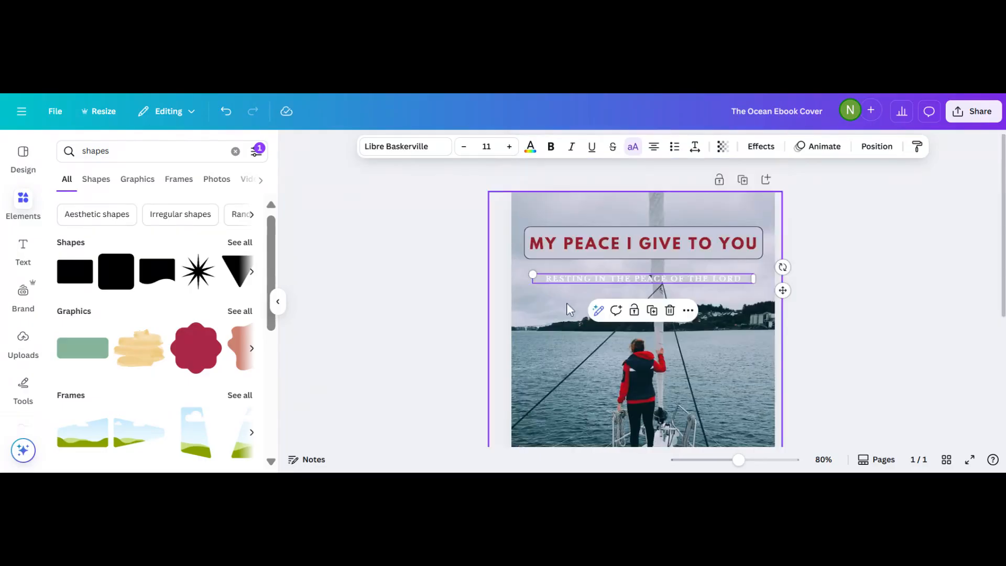
scroll(569, 281, down, 3)
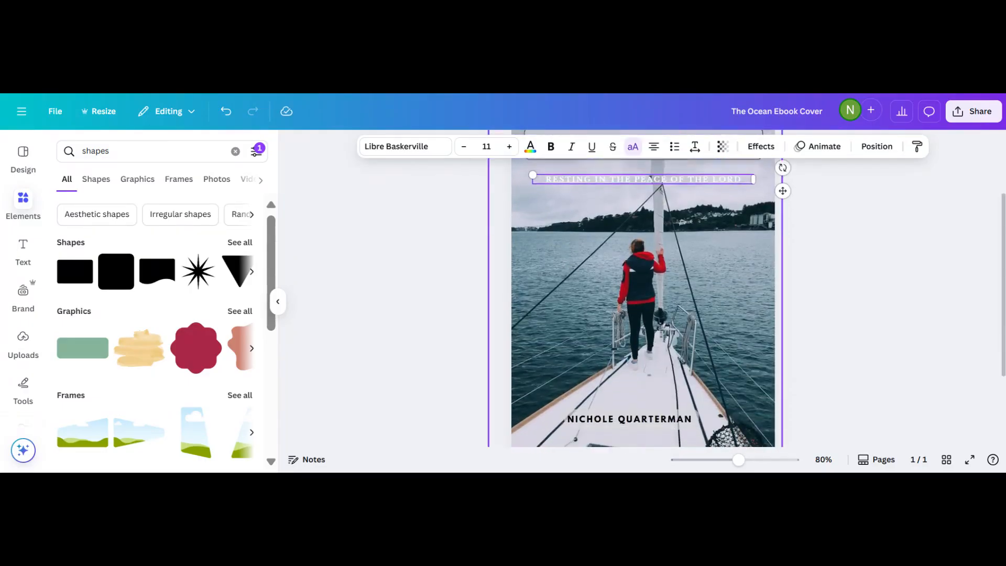
scroll(569, 281, up, 3)
drag(546, 263, 743, 263)
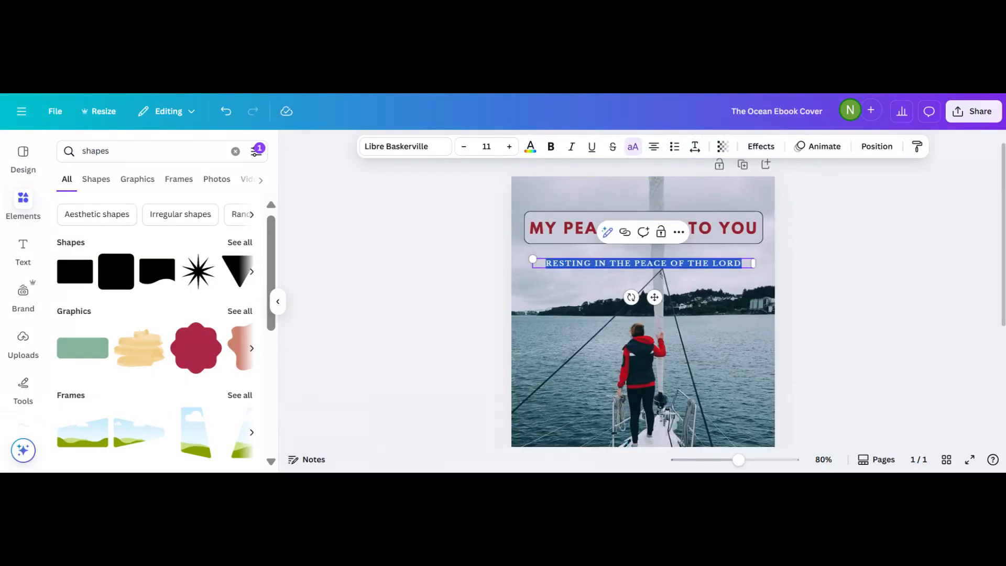
Restyle the subtitle in dark red with the League Spartan font.
click(531, 149)
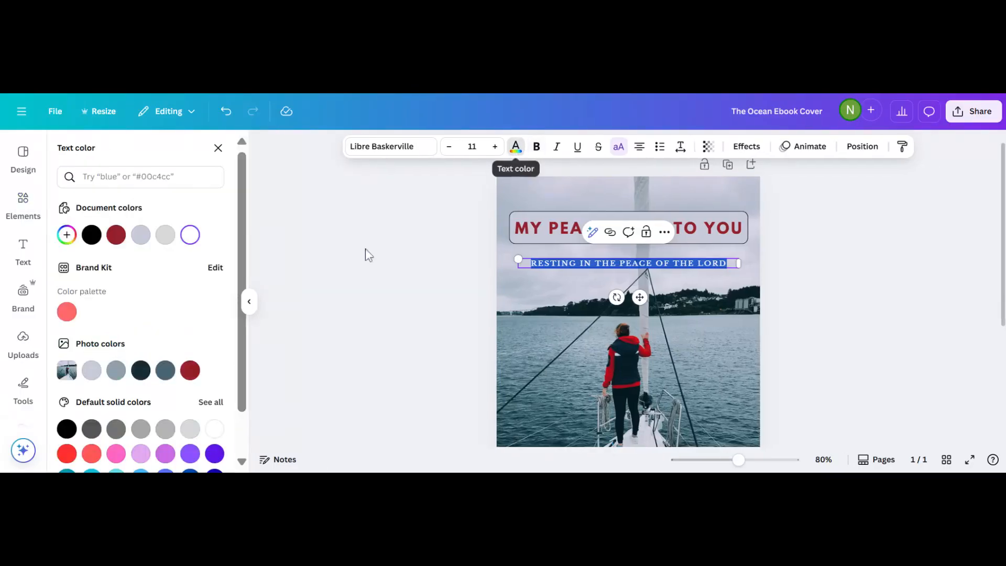
click(190, 371)
click(298, 353)
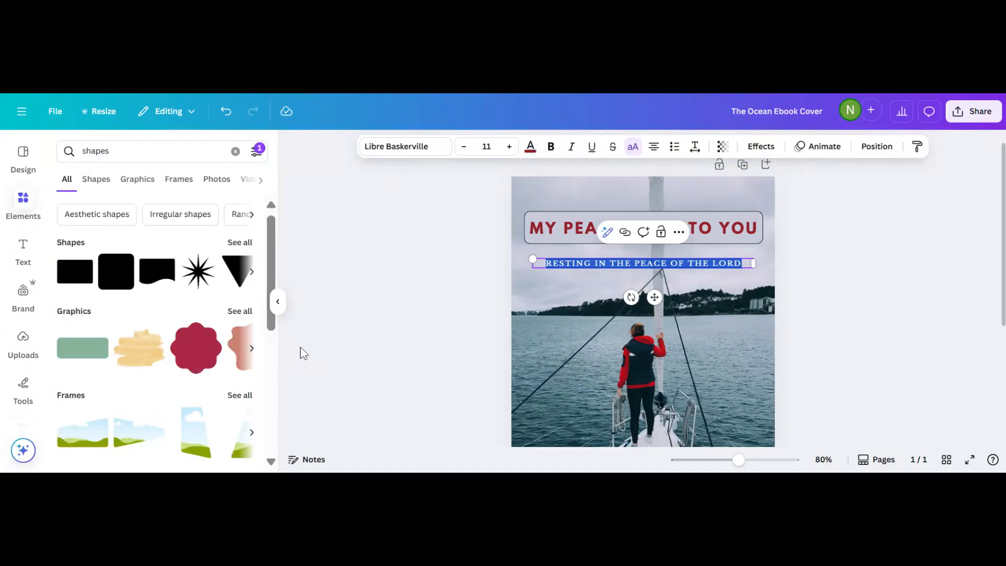
double_click(593, 263)
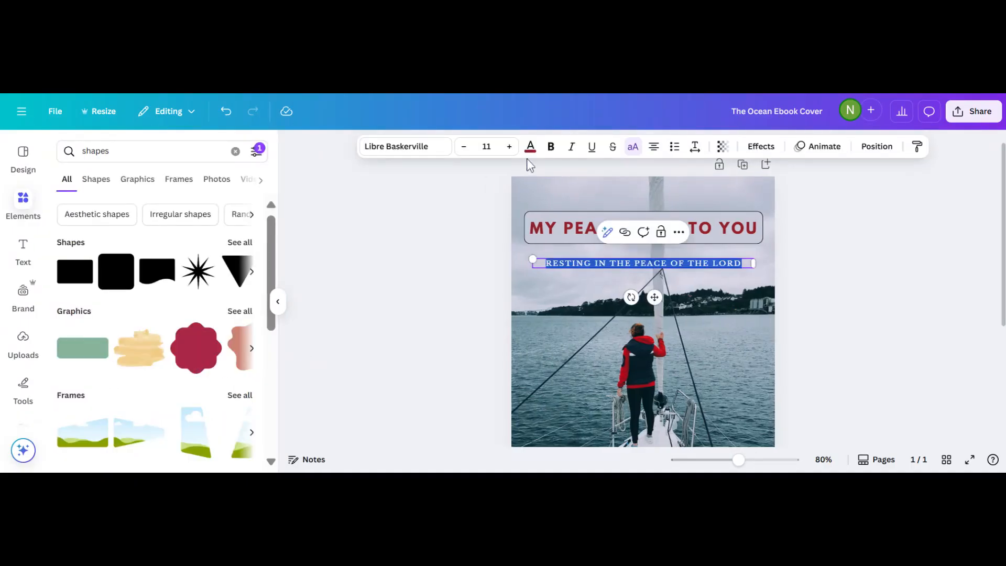
click(438, 148)
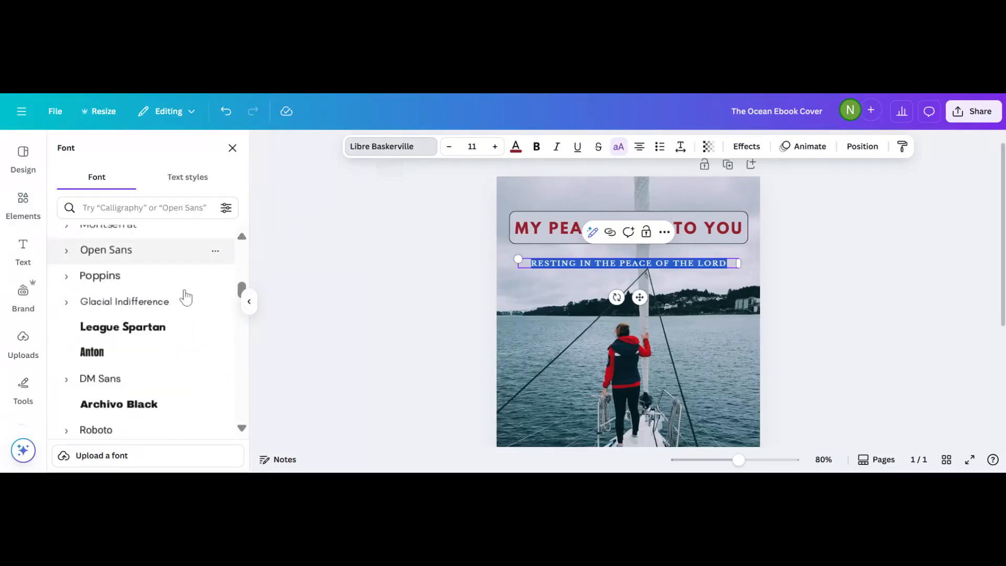
click(105, 329)
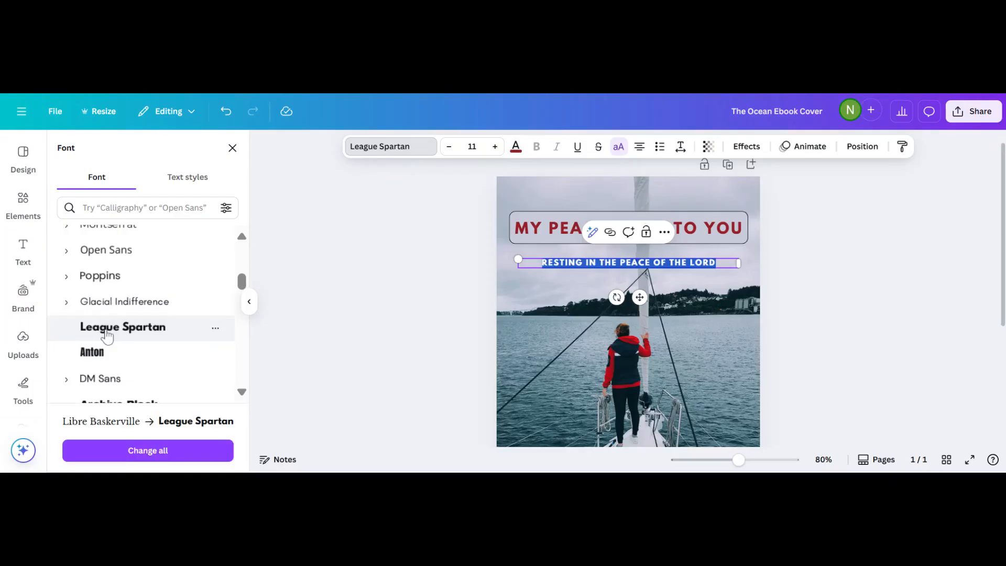
click(447, 291)
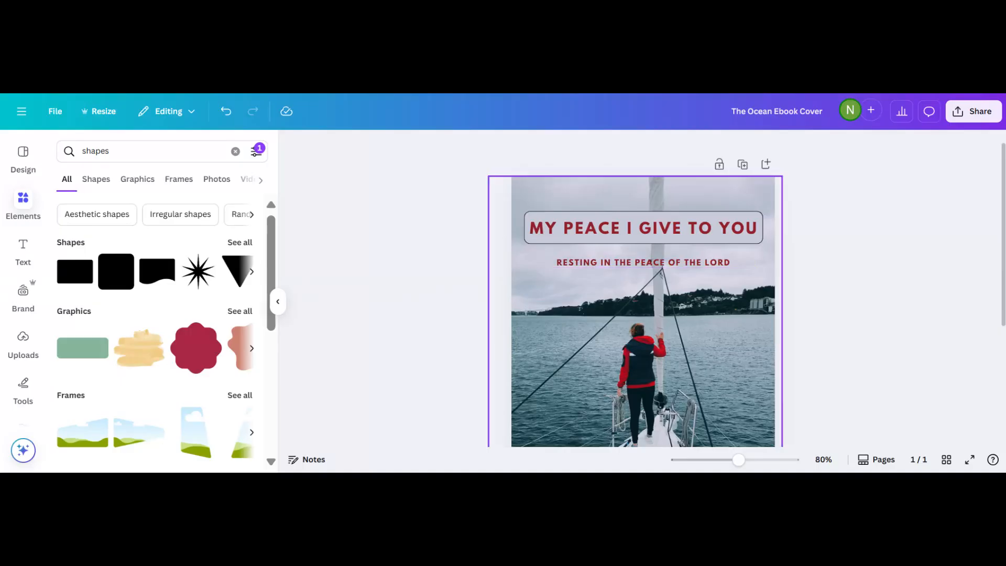
drag(635, 258, 637, 301)
click(650, 234)
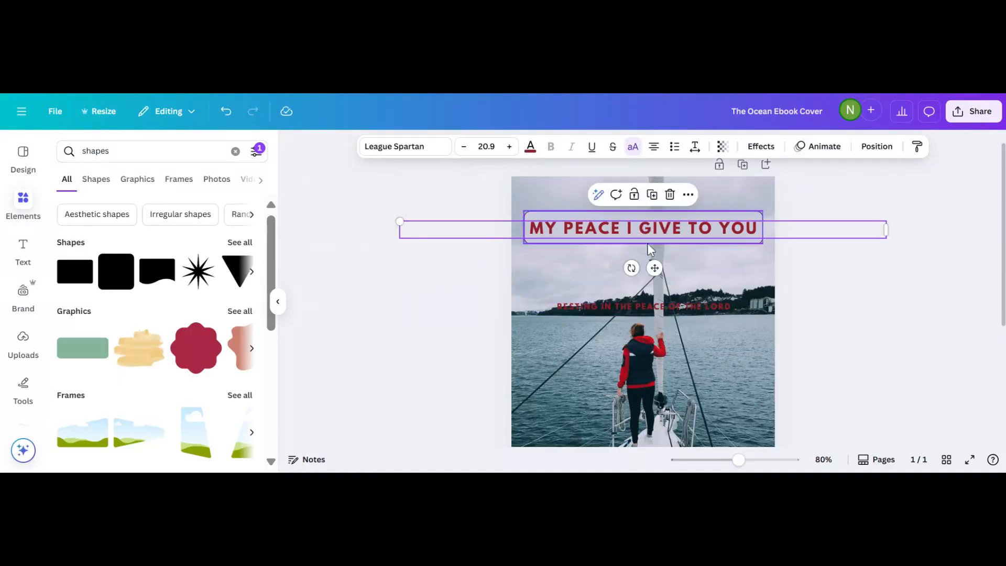
drag(651, 242, 652, 262)
drag(643, 306, 640, 251)
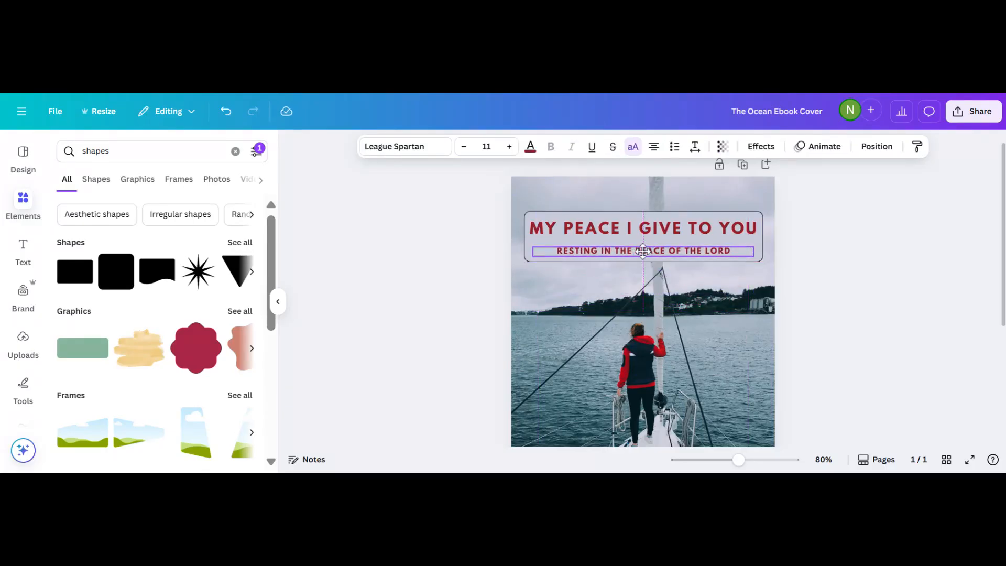
click(436, 289)
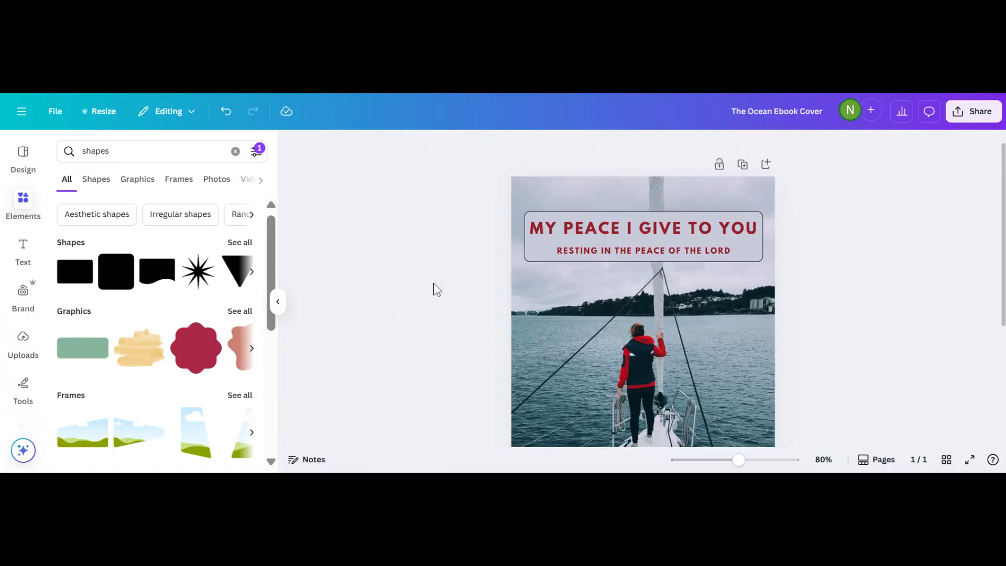
scroll(436, 289, down, 5)
scroll(437, 289, up, 2)
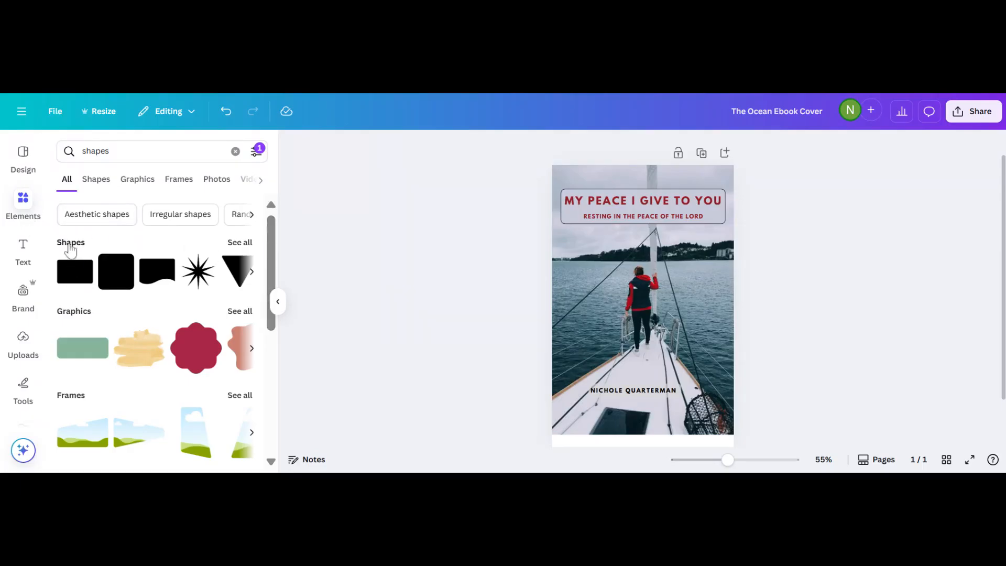
Search Elements for 'line' and add a plain straight line to the cover.
click(240, 242)
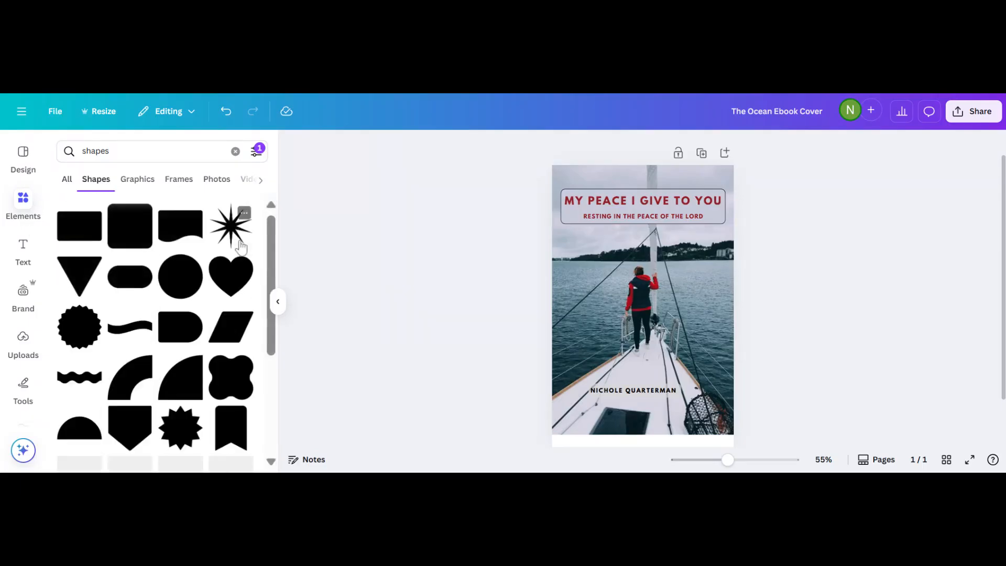
click(109, 151)
key(BackSpace)
key(BackSpace)
key(BackSpace)
key(BackSpace)
key(BackSpace)
key(BackSpace)
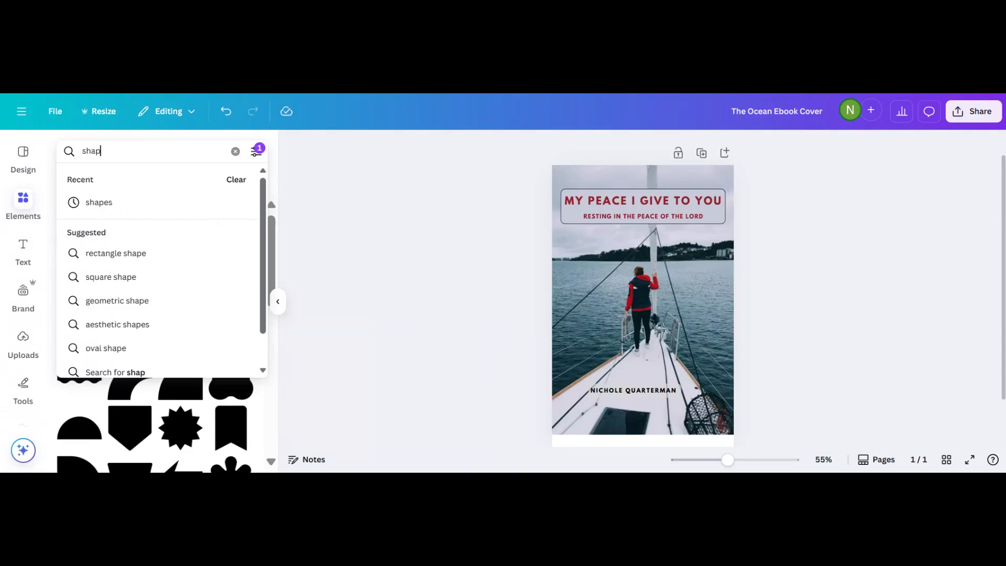
text(line)
key(Return)
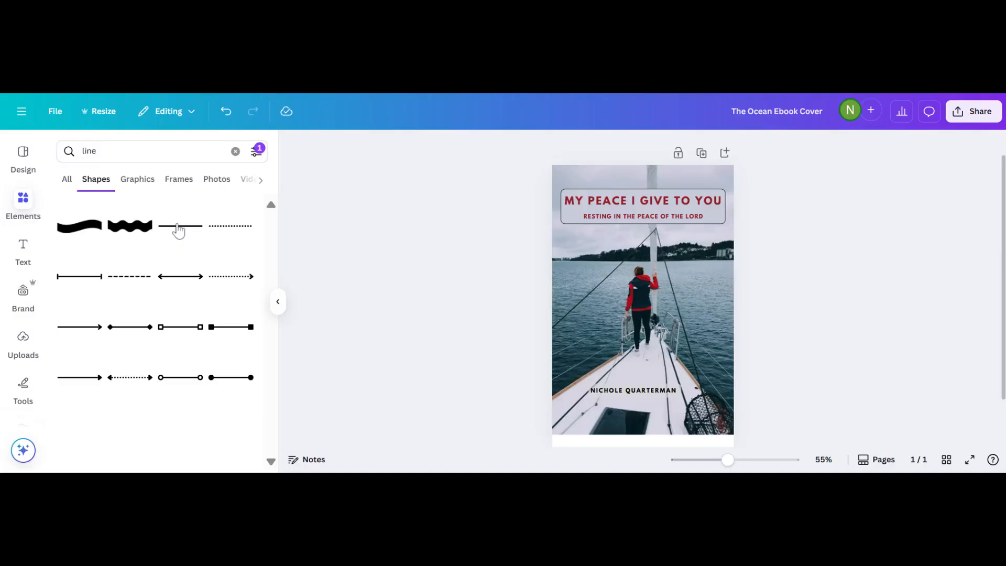
click(179, 226)
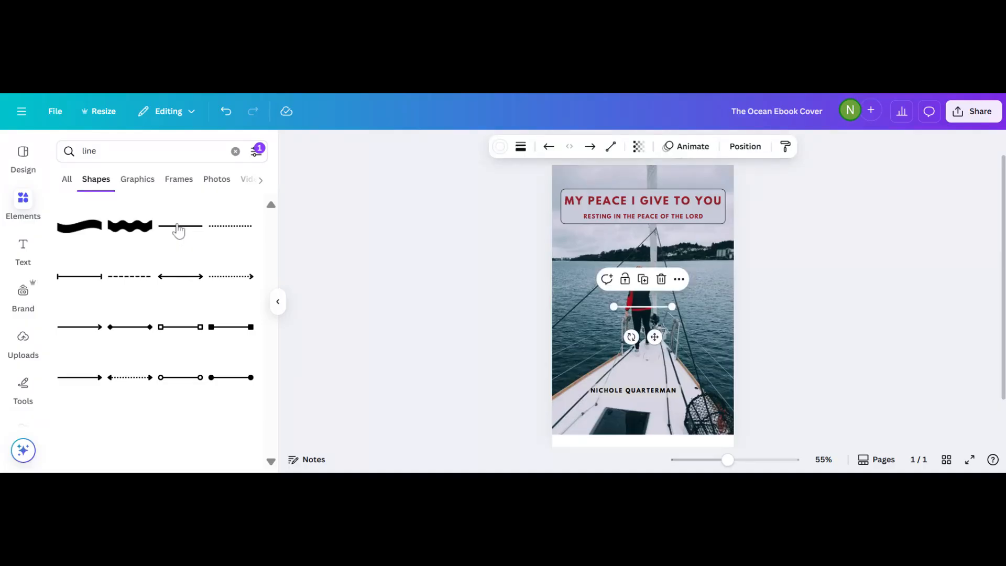
click(483, 294)
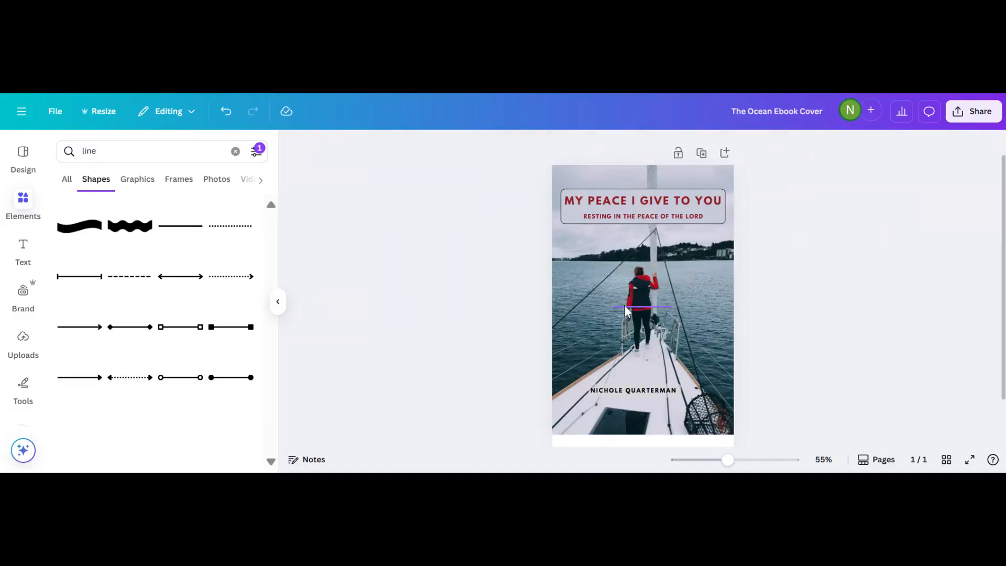
Place the line in the title box, extend its left end, and move the title upward.
drag(627, 307, 639, 209)
key(Escape)
click(634, 209)
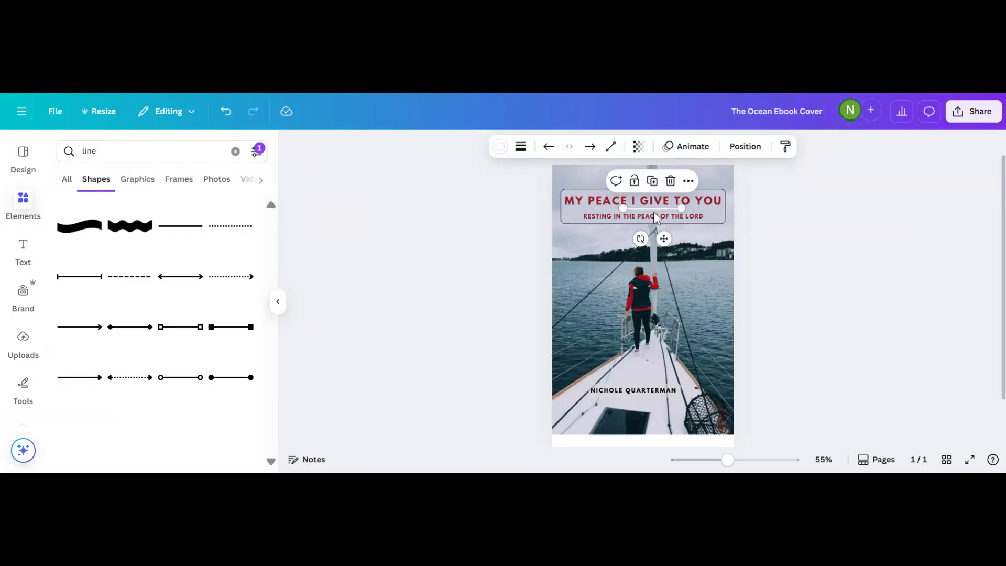
key(Escape)
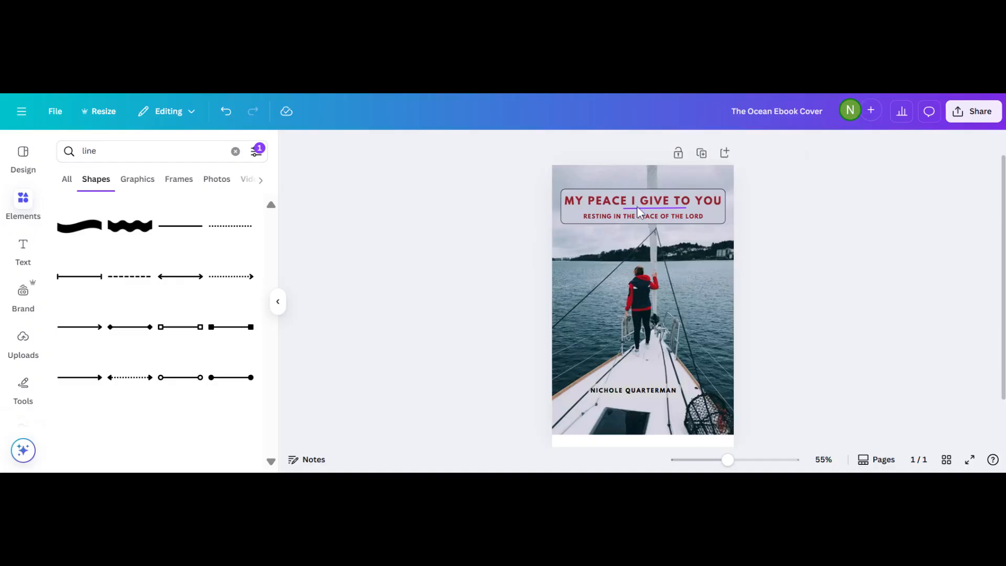
mouse_move(638, 208)
mouse_down()
mouse_move(642, 223)
mouse_move(640, 210)
mouse_up()
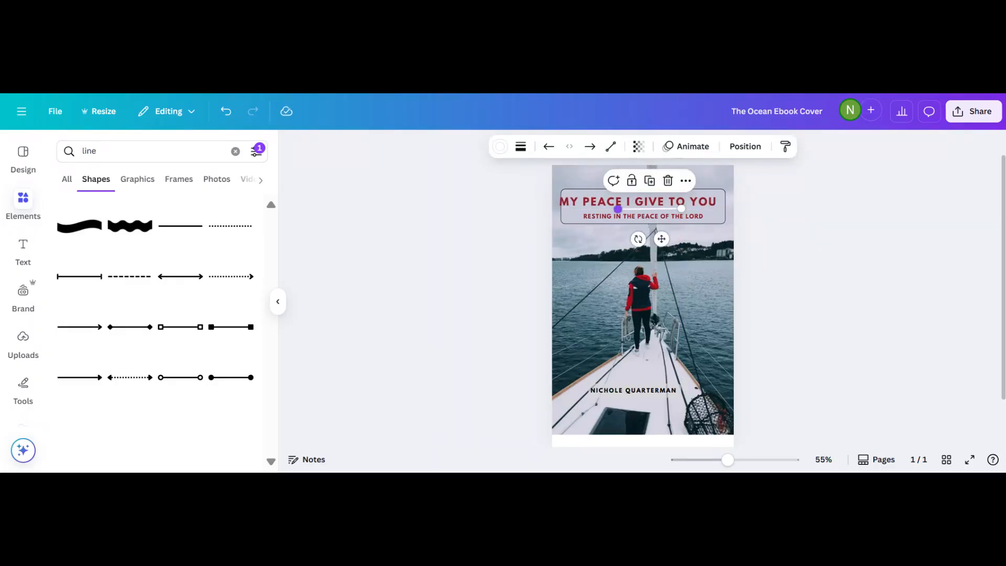
drag(618, 209, 611, 208)
click(472, 248)
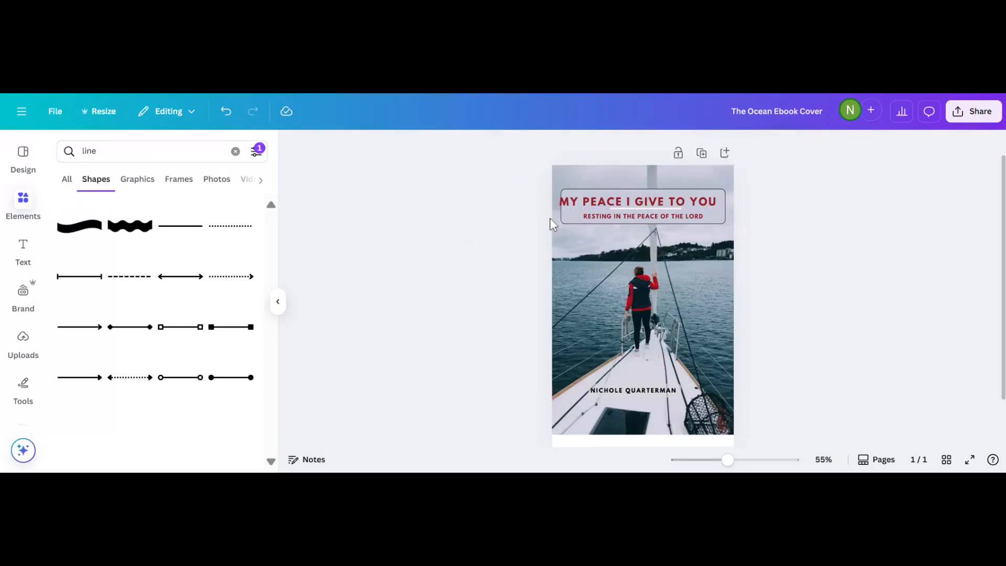
click(604, 203)
drag(604, 203, 628, 181)
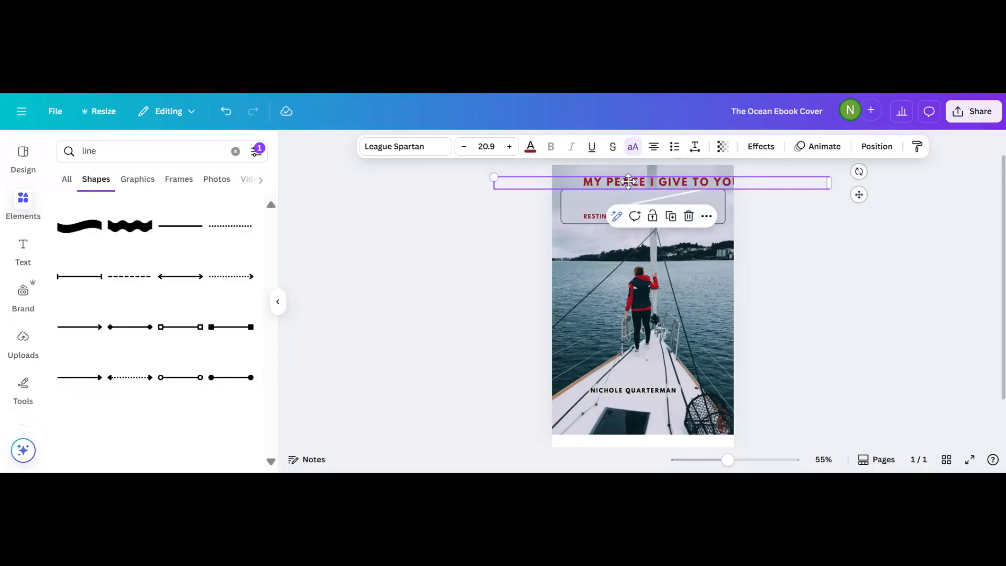
Undo the title move, then place the title above the box and the subtitle below it.
click(225, 113)
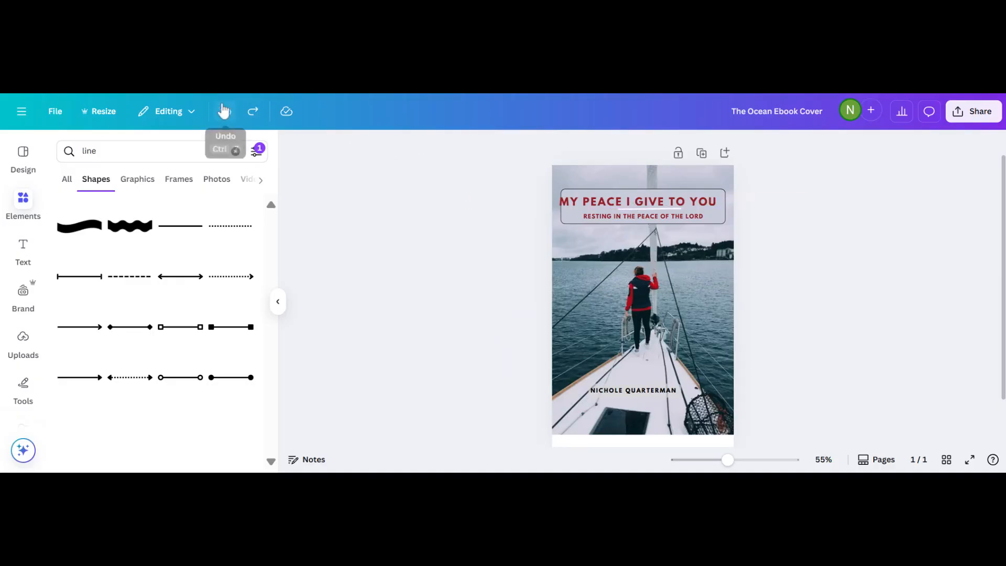
drag(575, 201, 575, 182)
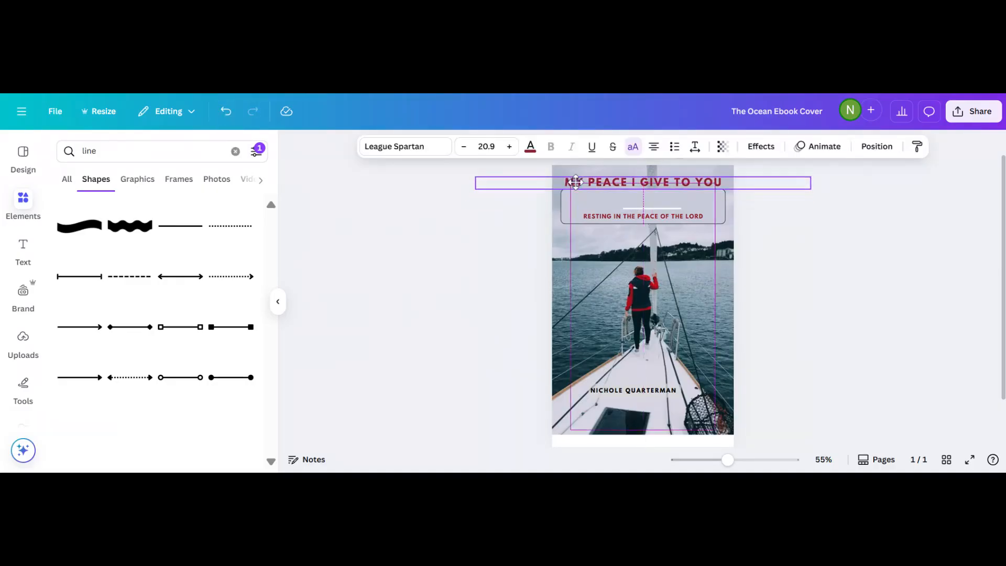
click(538, 227)
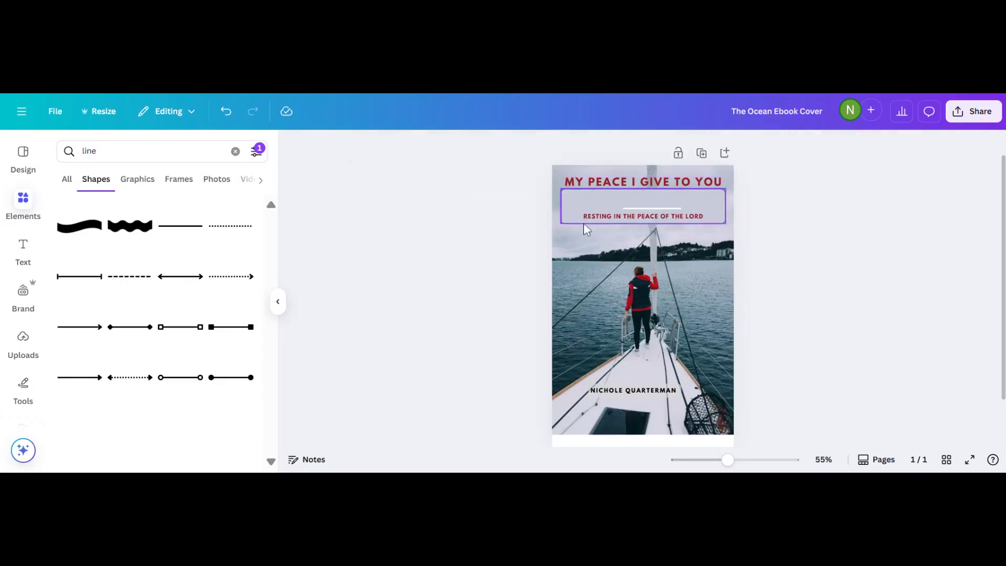
click(586, 222)
drag(587, 222, 589, 245)
click(485, 229)
Lengthen the white line to the right and centre it inside the box.
click(637, 209)
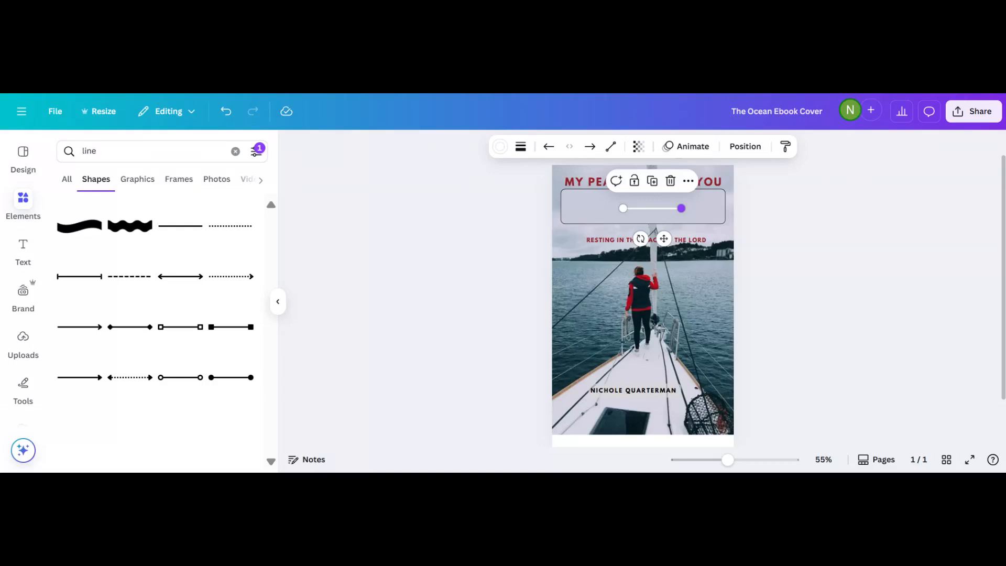
drag(681, 208, 755, 206)
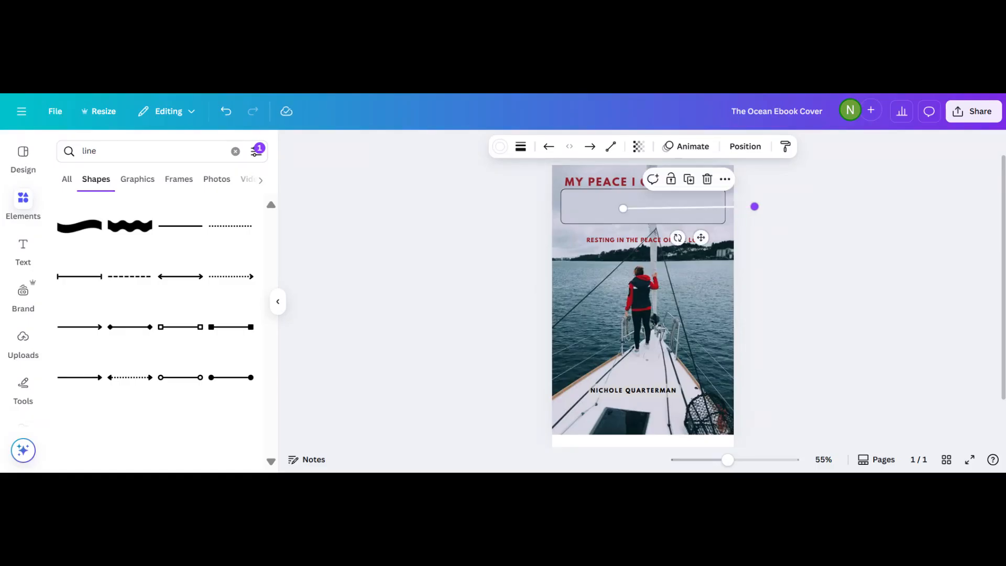
click(445, 270)
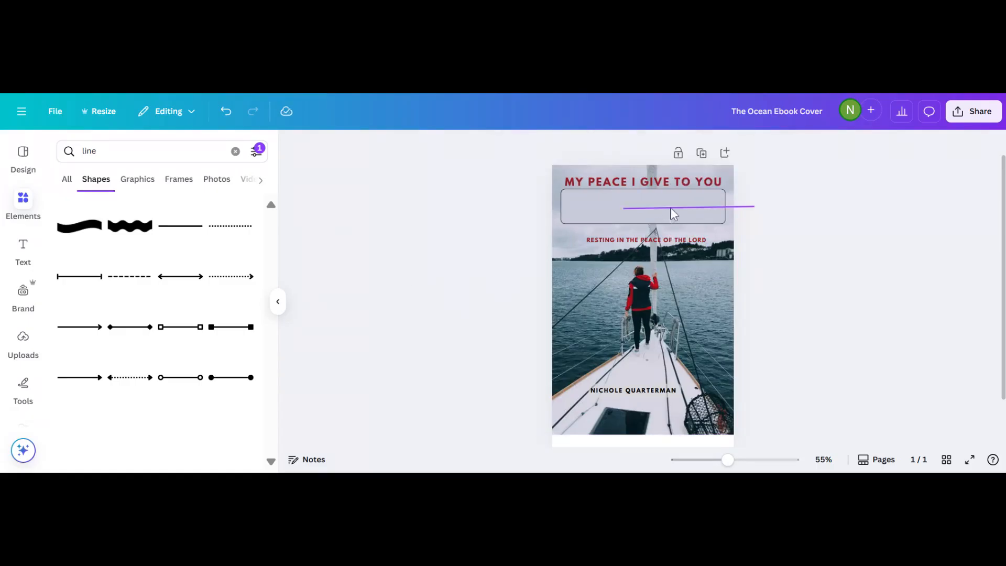
drag(671, 209, 625, 209)
key(Escape)
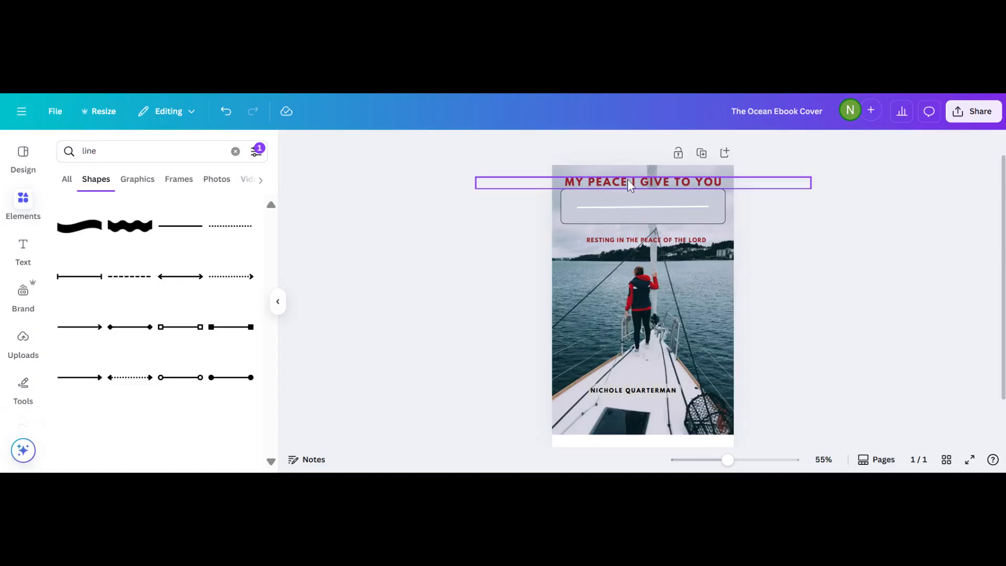
click(628, 208)
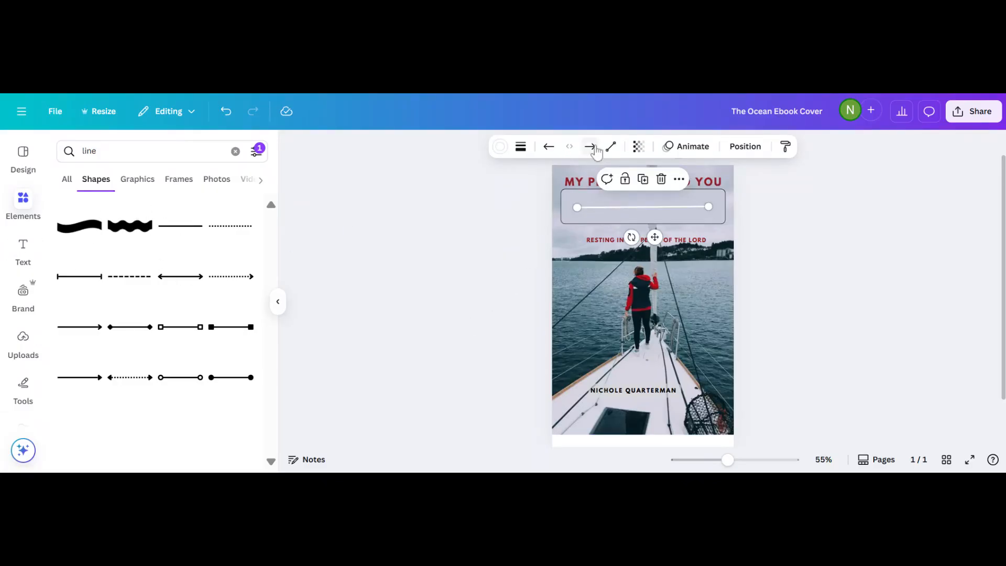
Browse the line's end-cap and line type options, then reselect the line.
click(548, 151)
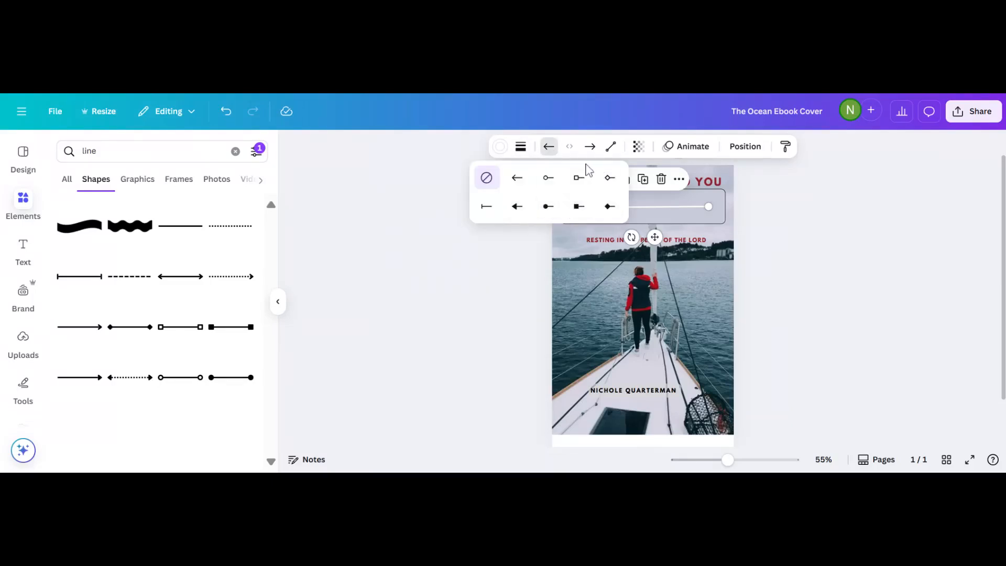
click(550, 149)
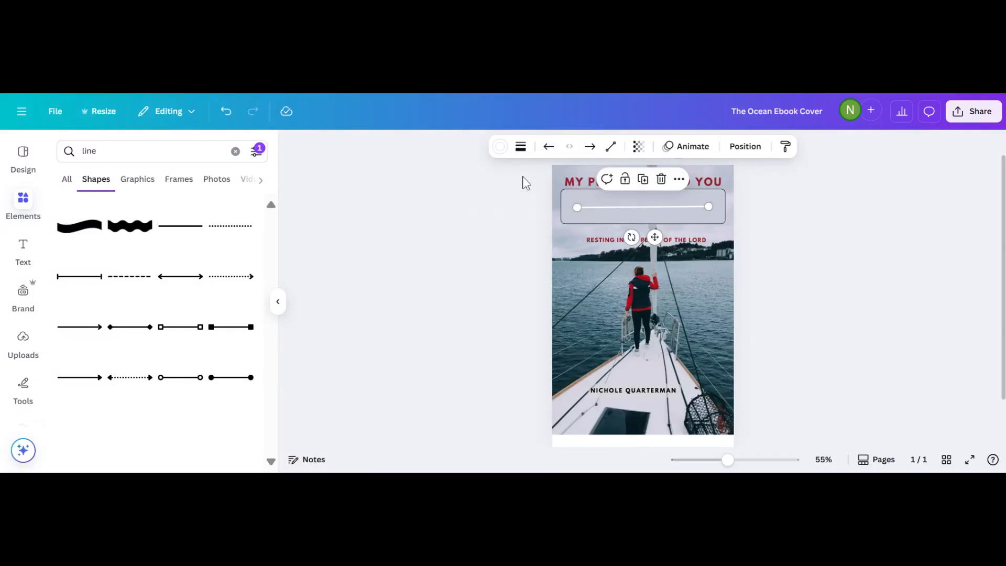
click(610, 151)
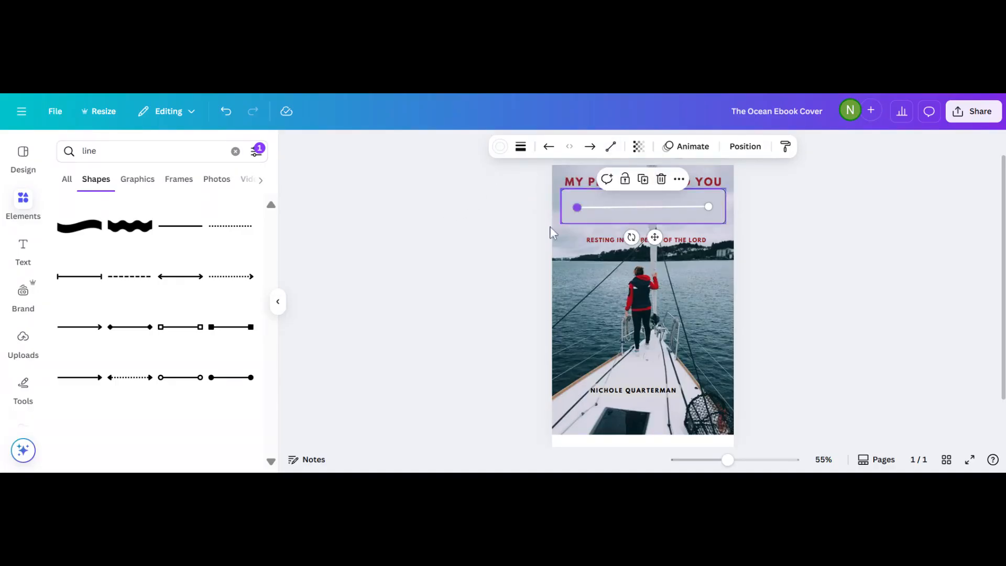
click(473, 347)
click(608, 290)
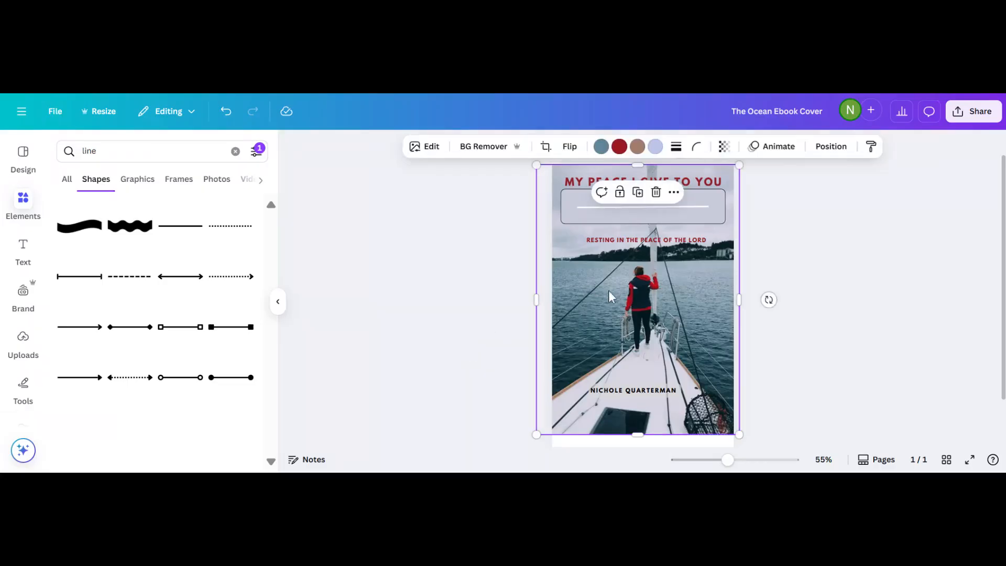
click(585, 207)
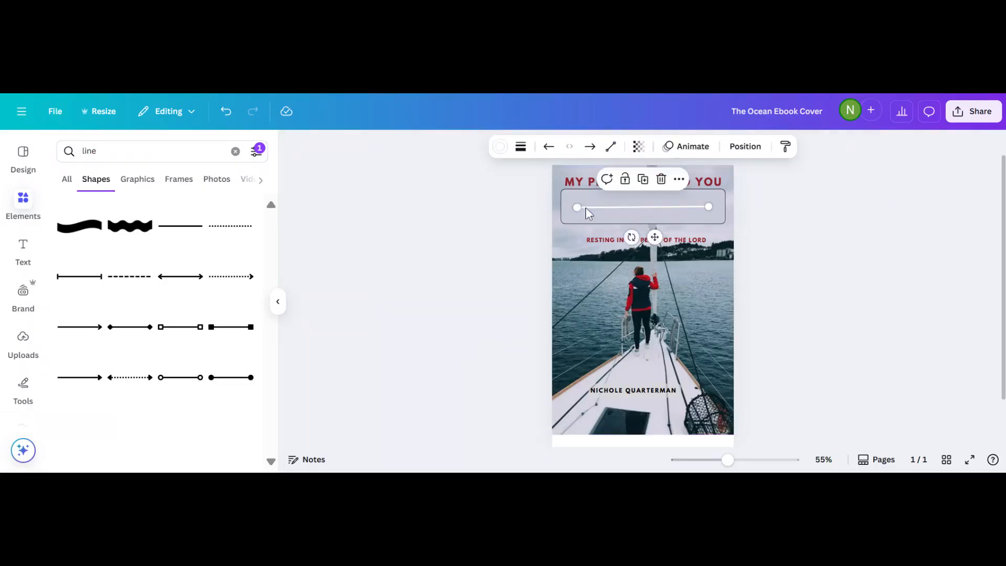
Set the line's stroke weight to 4, keeping square end points.
click(521, 148)
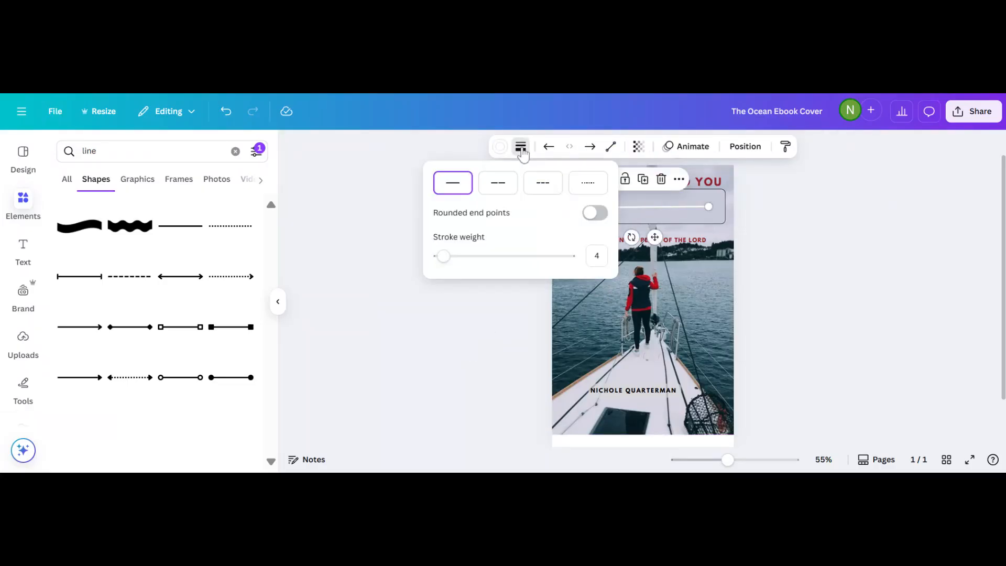
mouse_move(443, 256)
mouse_down()
mouse_move(477, 256)
mouse_move(443, 264)
mouse_up()
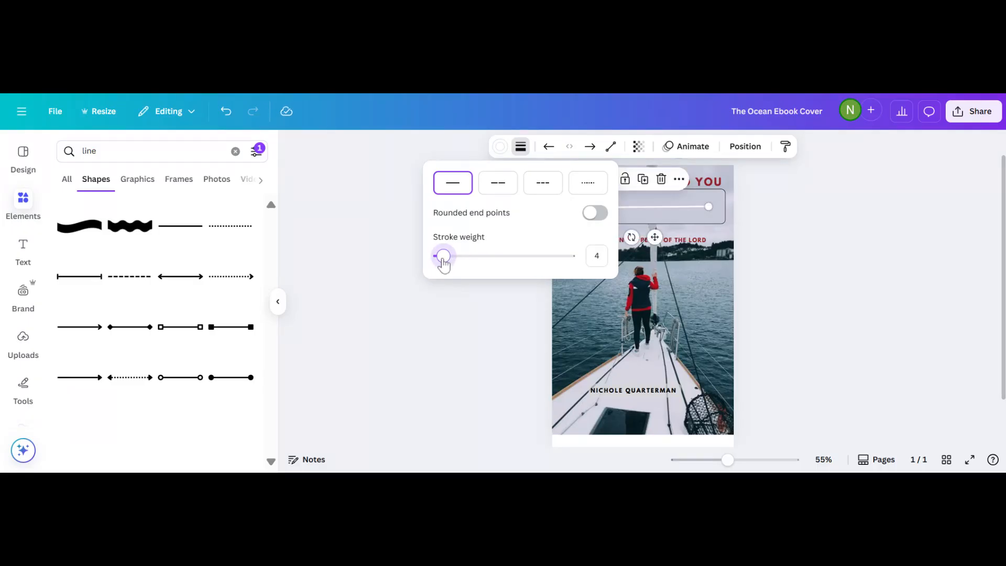
click(591, 214)
click(592, 214)
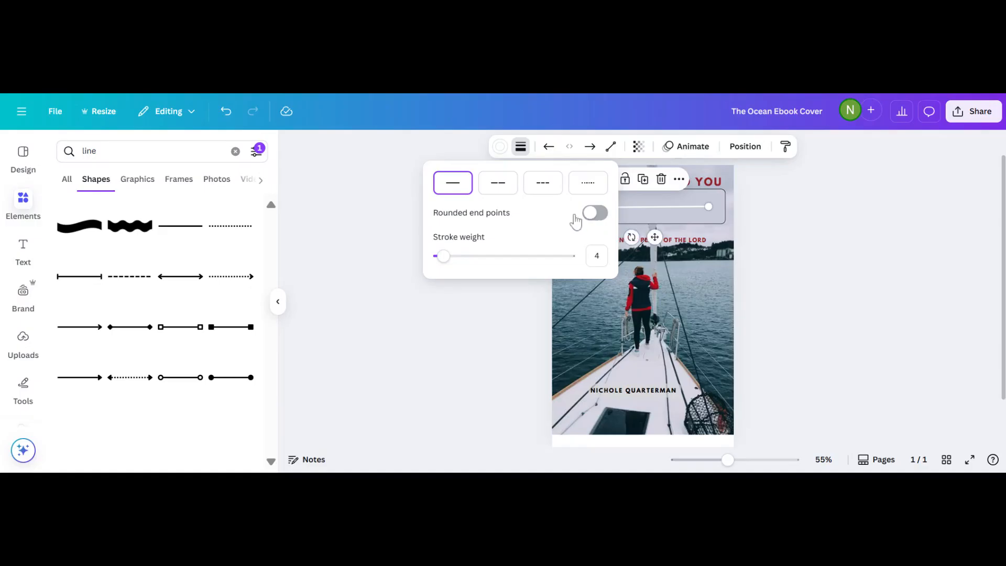
click(348, 209)
click(413, 210)
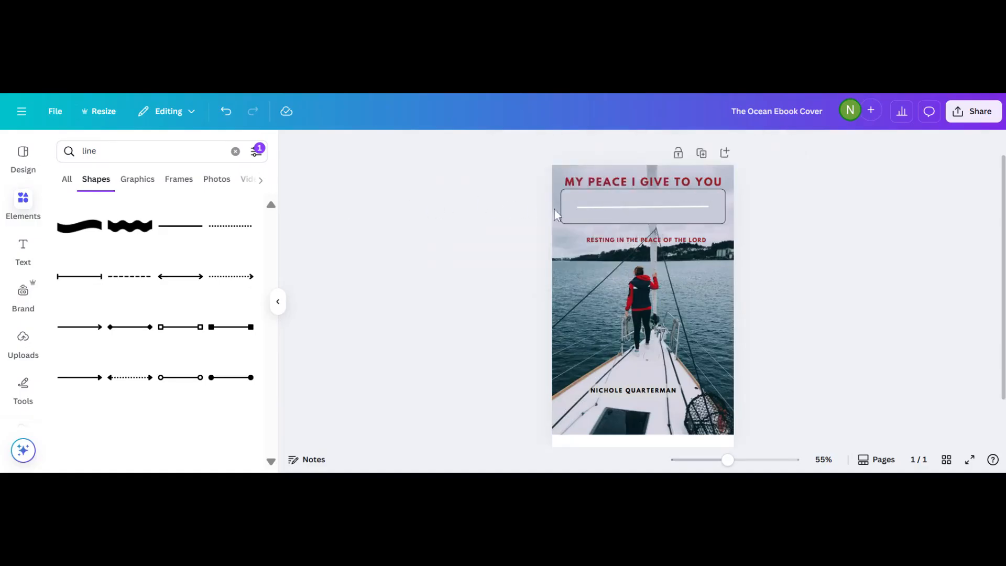
click(599, 210)
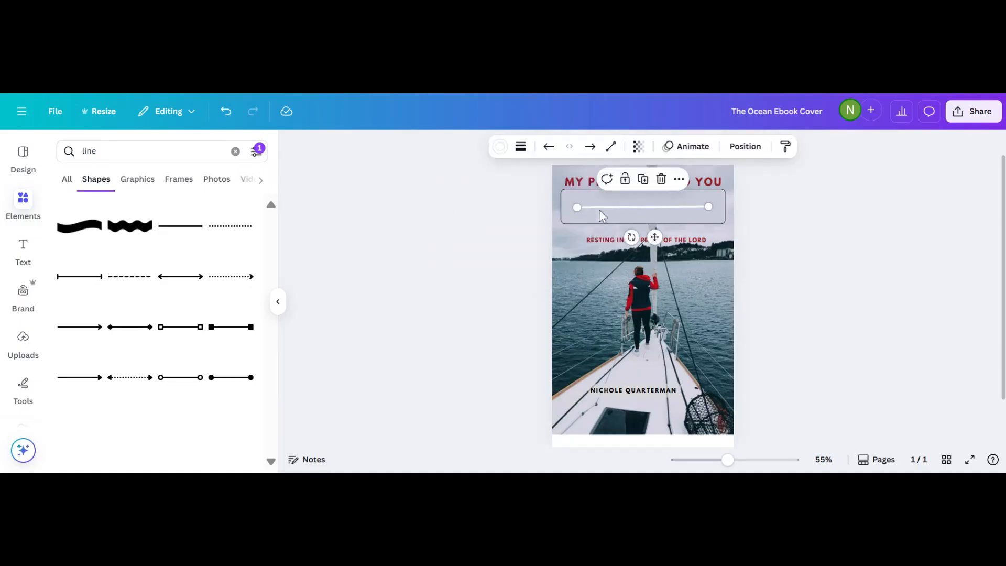
Make the line dark red #951f26, with the title moved above it and subtitle beneath.
click(499, 150)
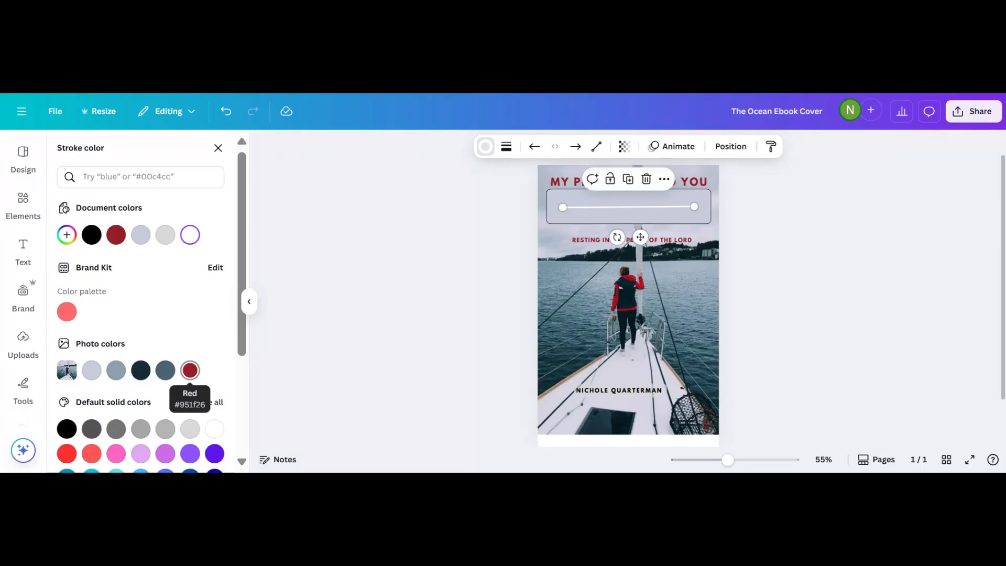
click(190, 370)
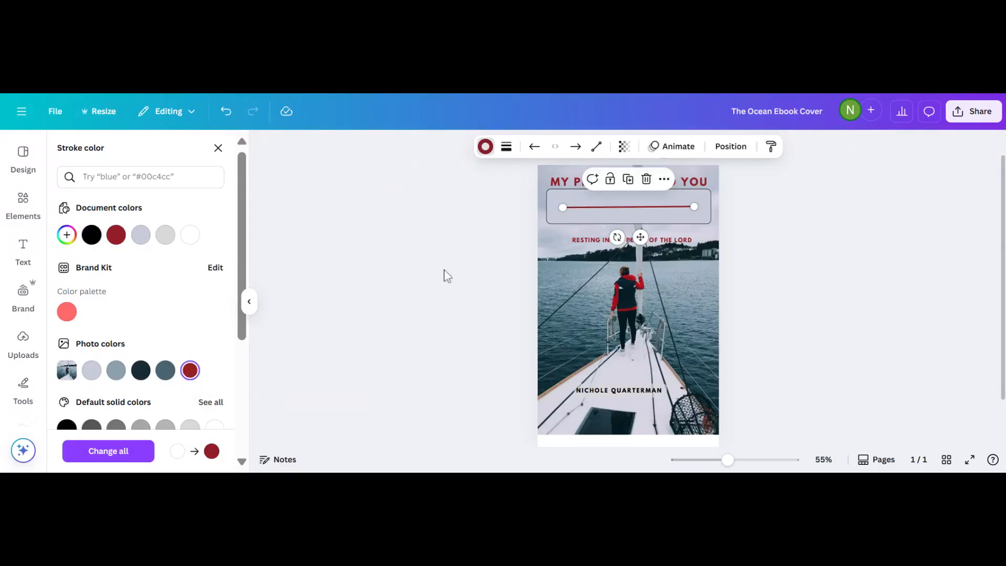
click(576, 183)
drag(577, 183, 577, 198)
drag(611, 244, 610, 220)
click(457, 263)
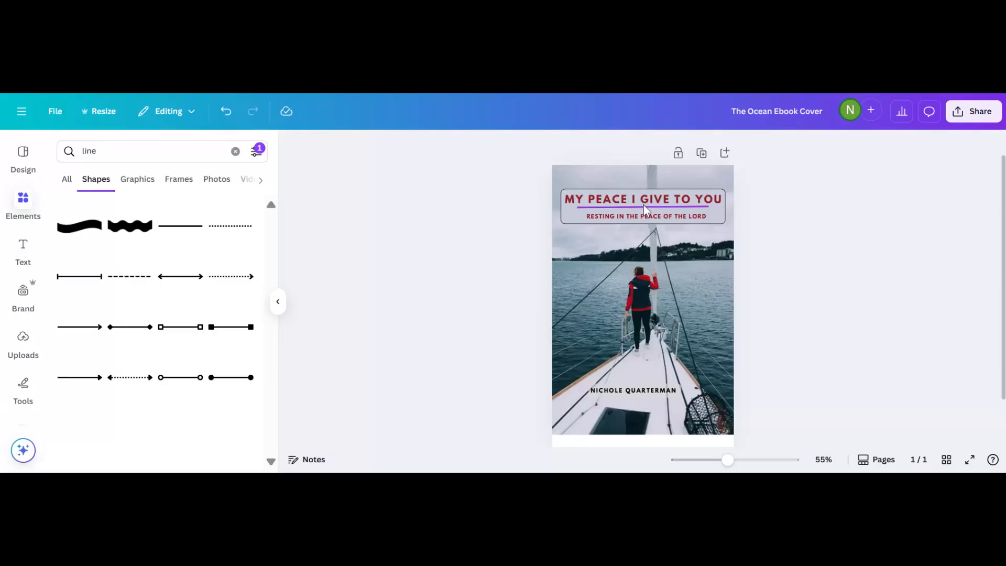
Nudge the red divider with Shift+Up and small drags until centred between title and subtitle.
drag(642, 205, 643, 209)
click(629, 221)
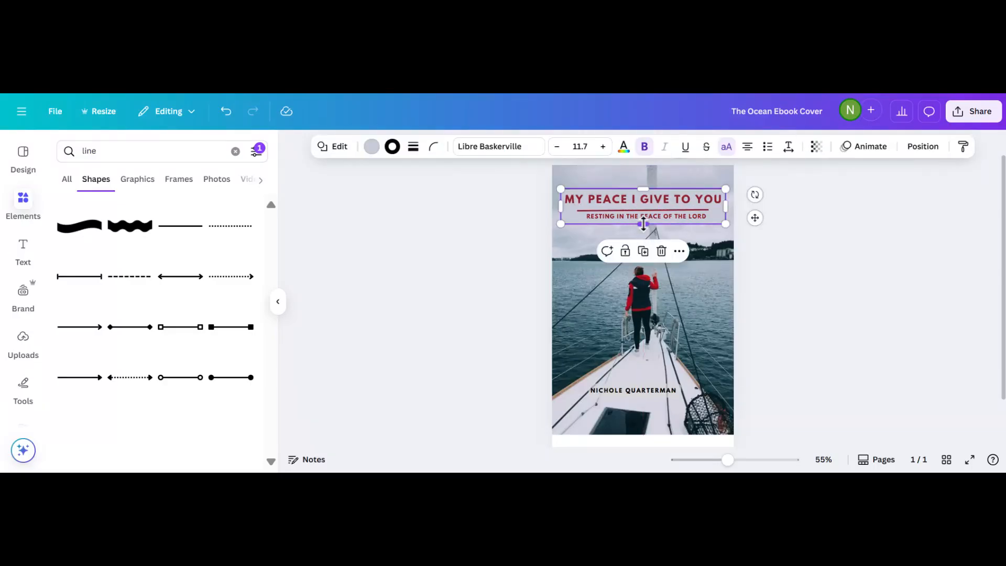
click(639, 223)
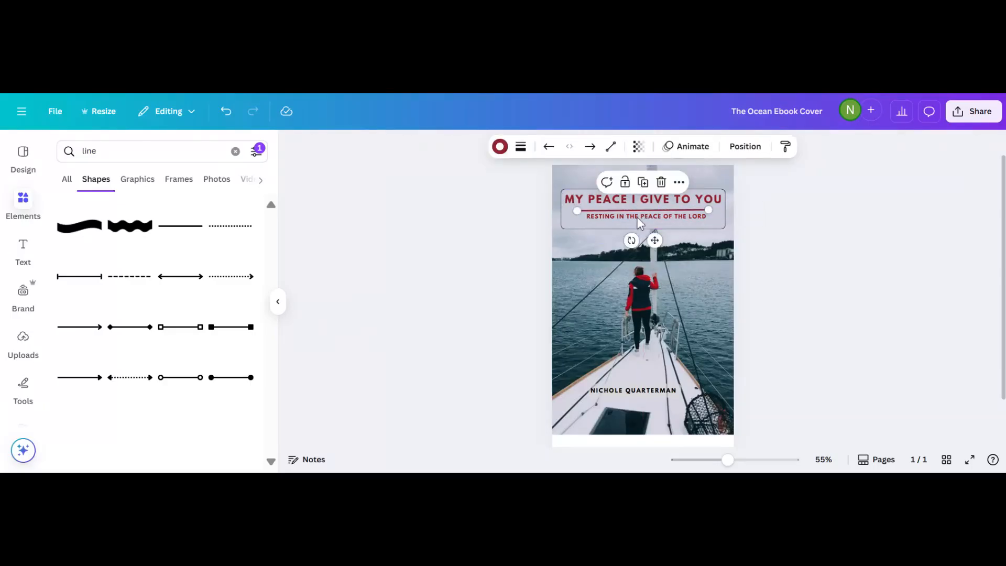
click(454, 250)
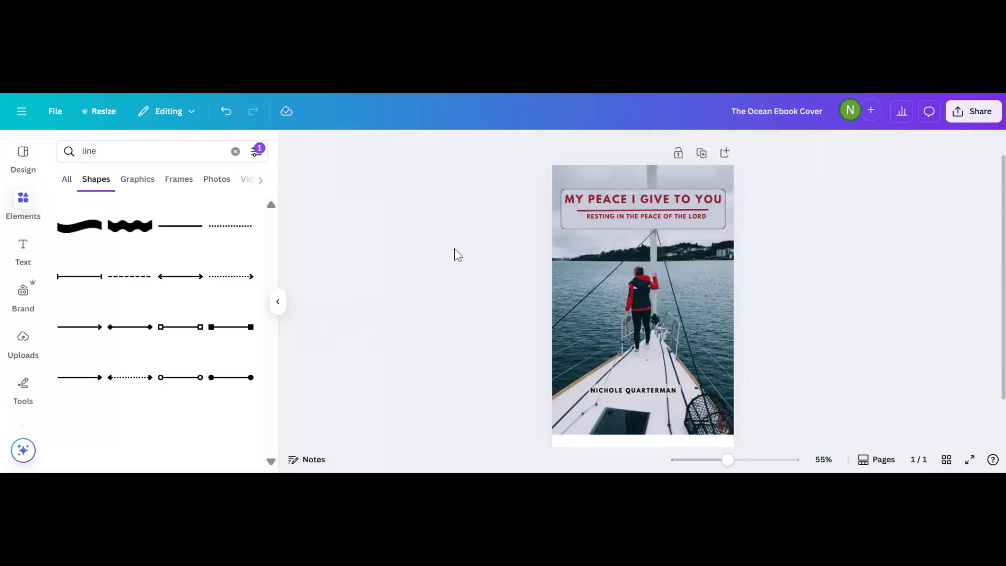
click(626, 217)
click(589, 219)
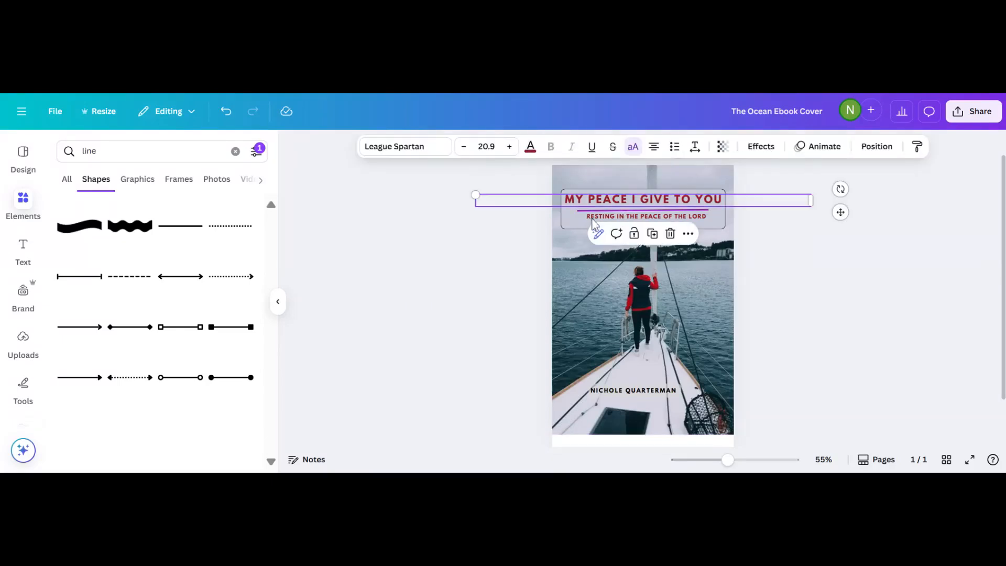
click(591, 211)
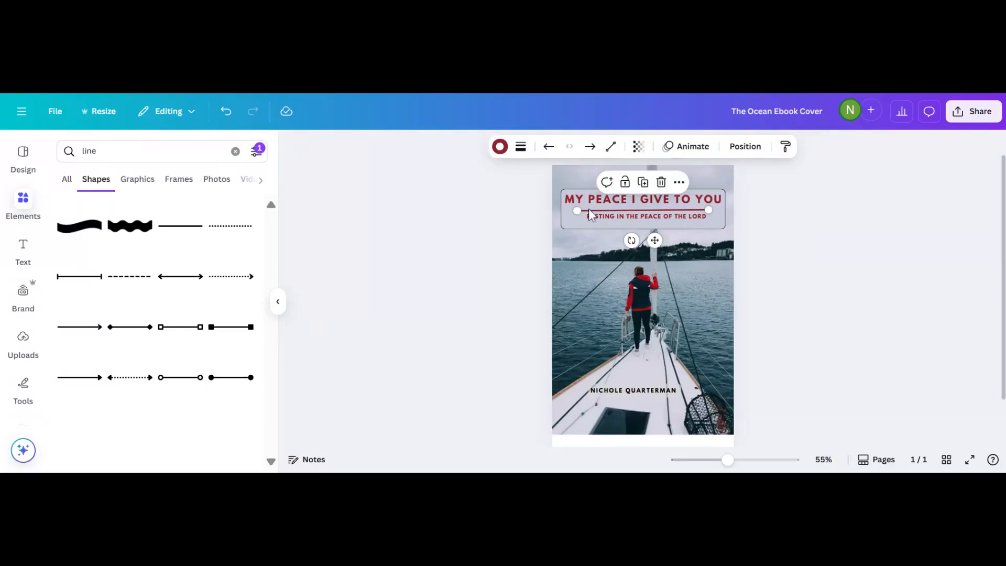
key(shift+Up)
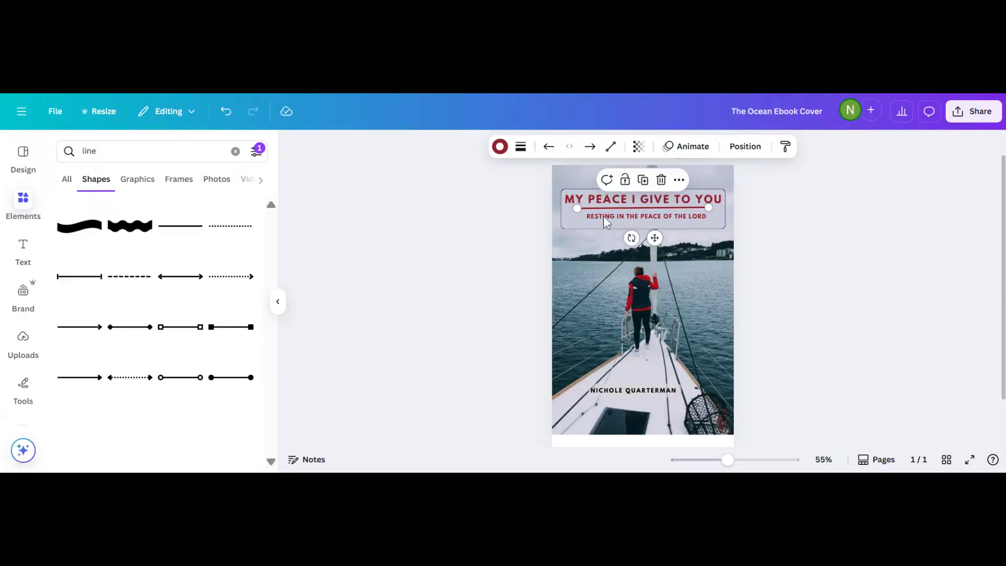
click(605, 219)
scroll(519, 231, up, 3)
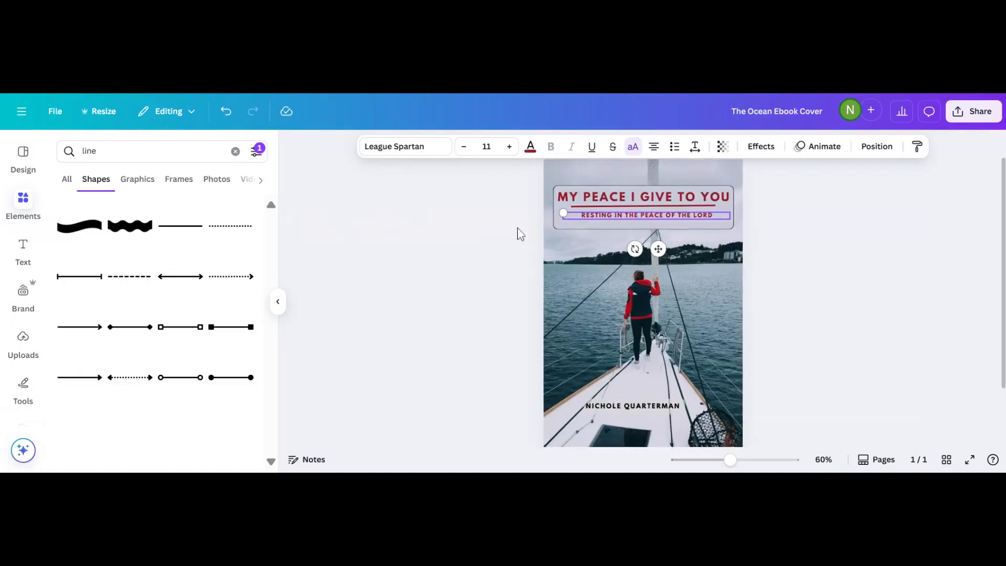
scroll(517, 233, up, 2)
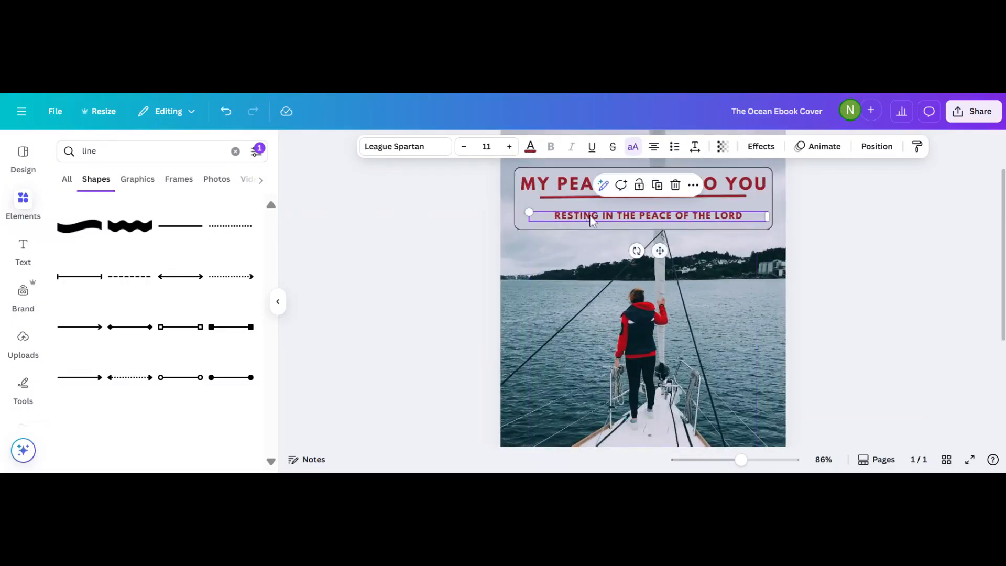
drag(566, 197, 563, 198)
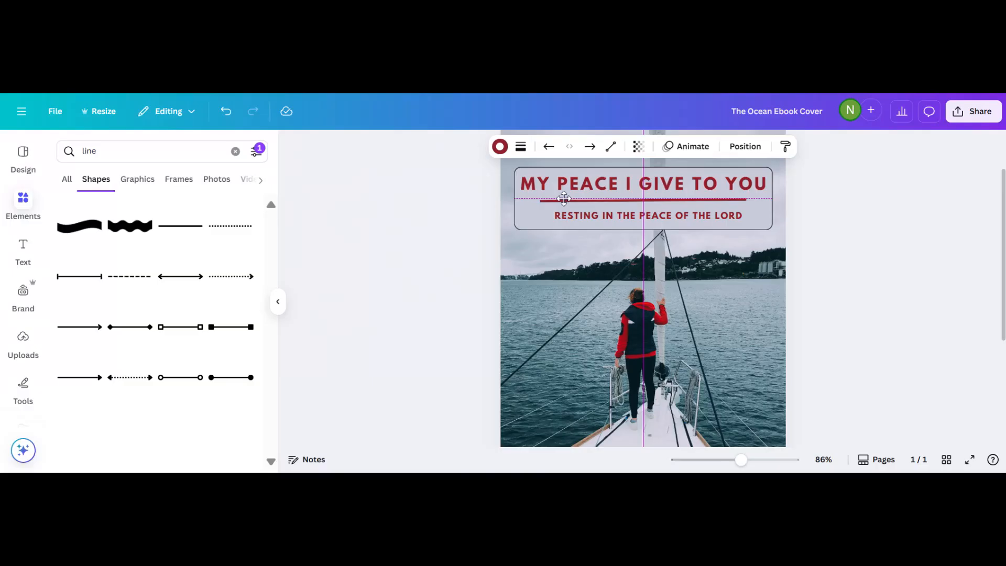
scroll(564, 198, down, 5)
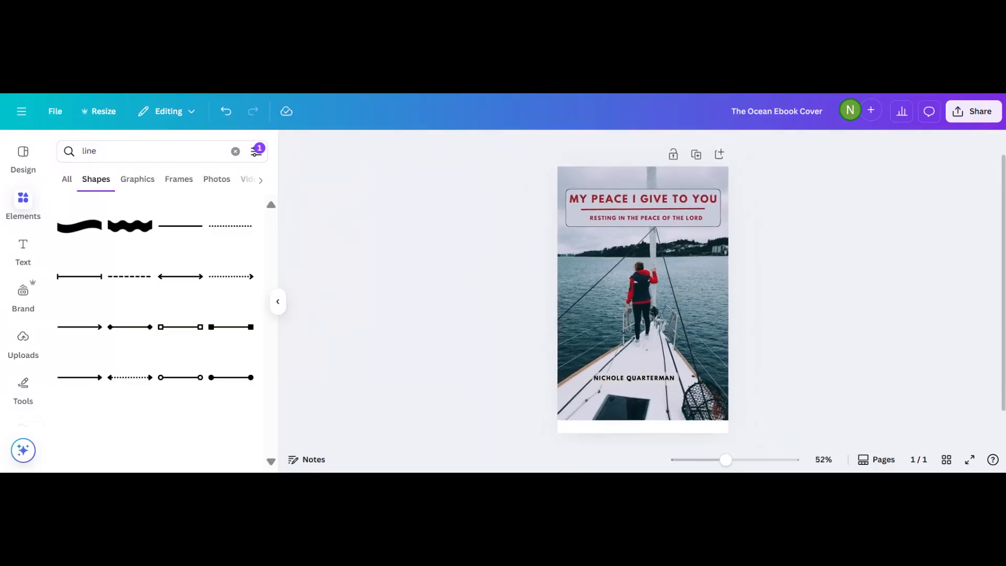
scroll(470, 270, down, 1)
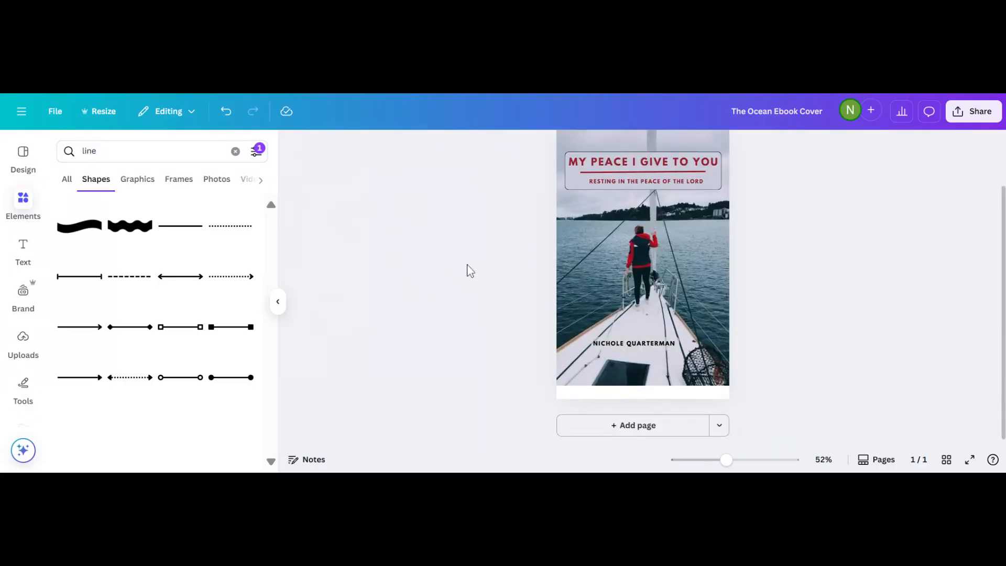
scroll(470, 270, up, 1)
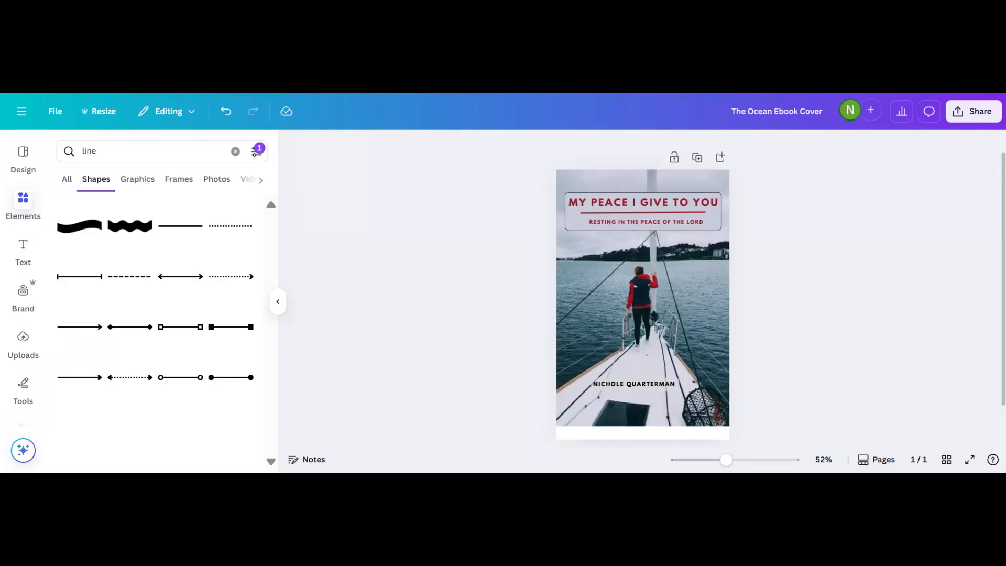
Shrink the sailboat photo's bottom edge, keeping full width, leaving a white strip below.
click(623, 297)
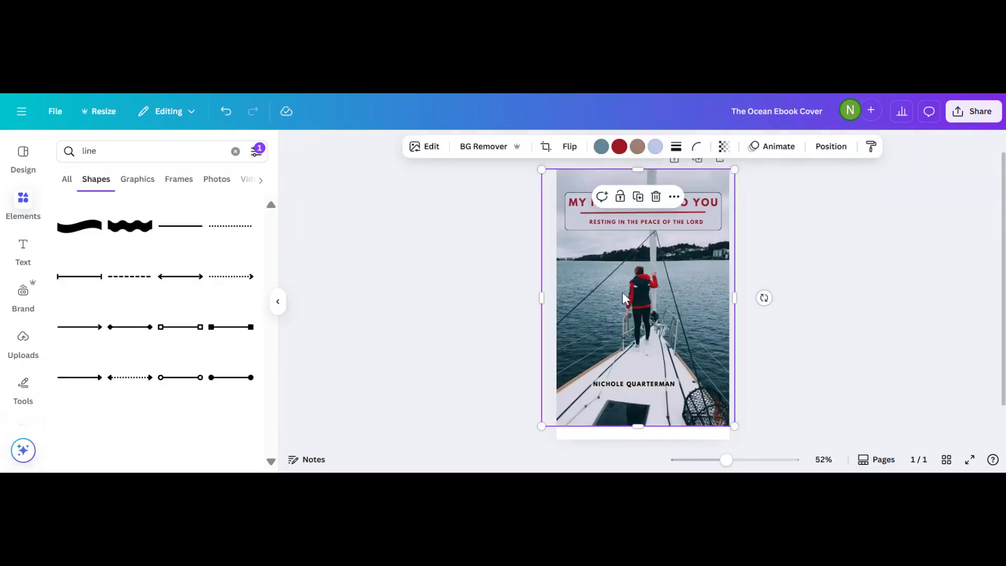
drag(734, 426, 716, 401)
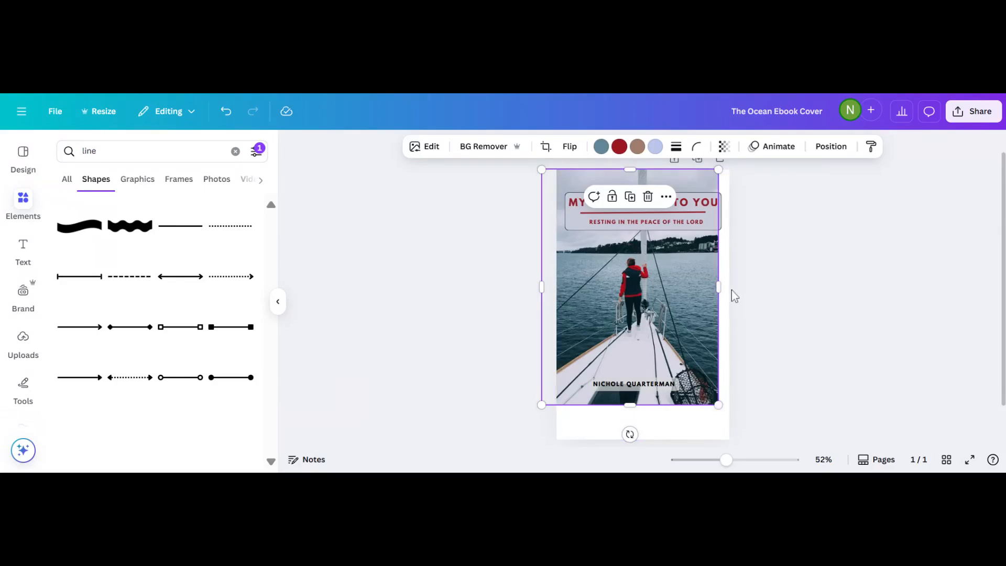
drag(719, 287, 729, 287)
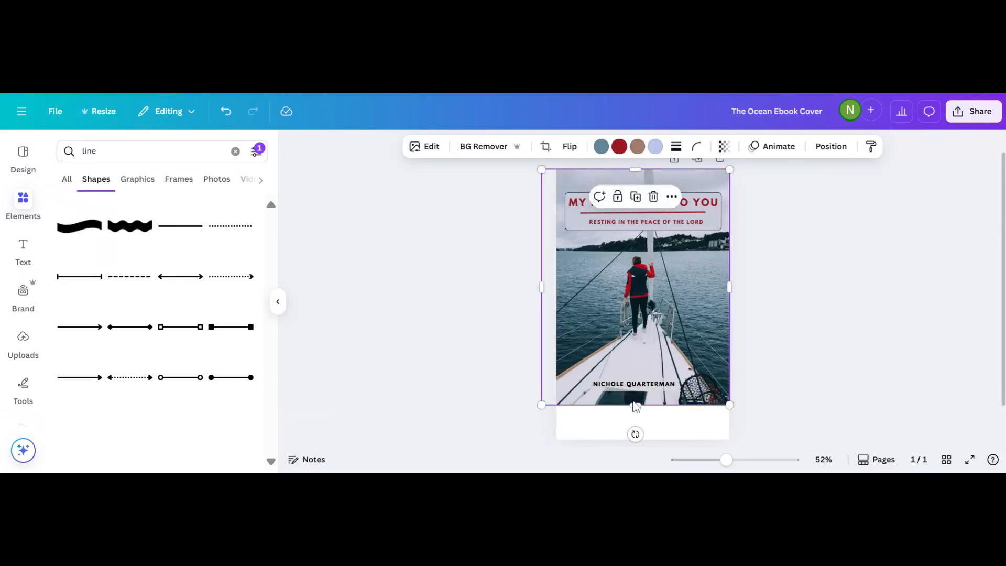
drag(635, 404, 638, 387)
click(470, 415)
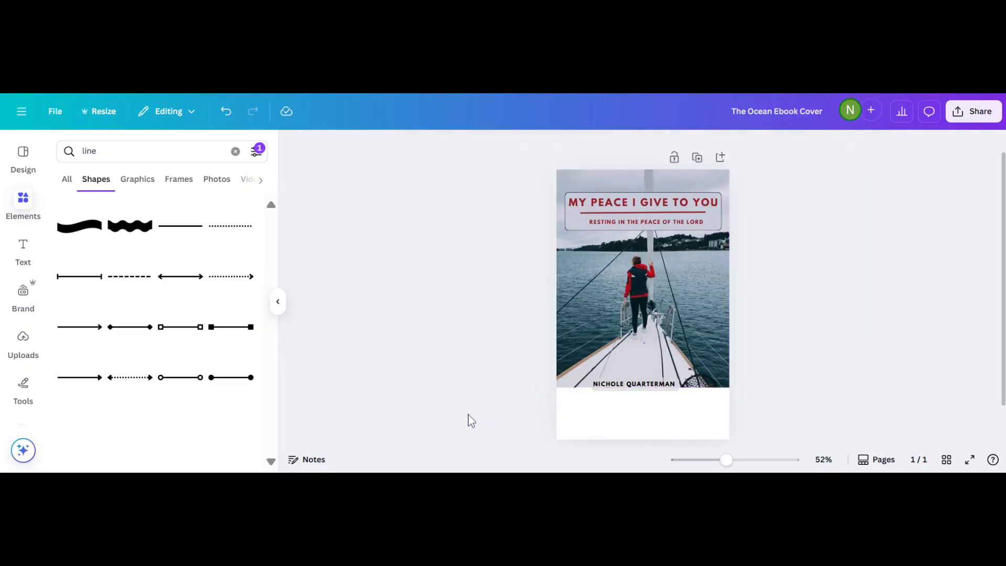
Check the author name, then collapse and re-dock the elements side panel.
click(631, 387)
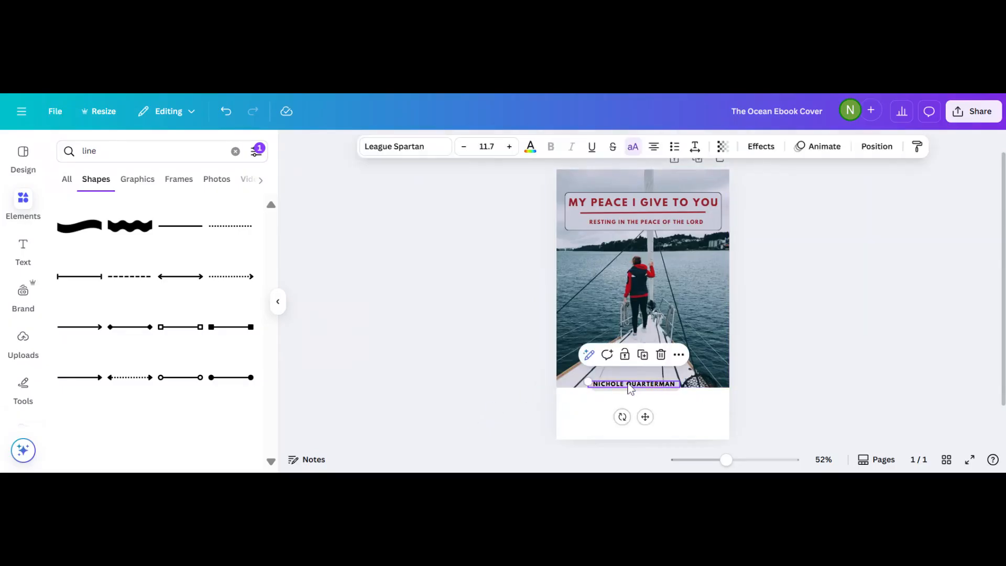
click(591, 422)
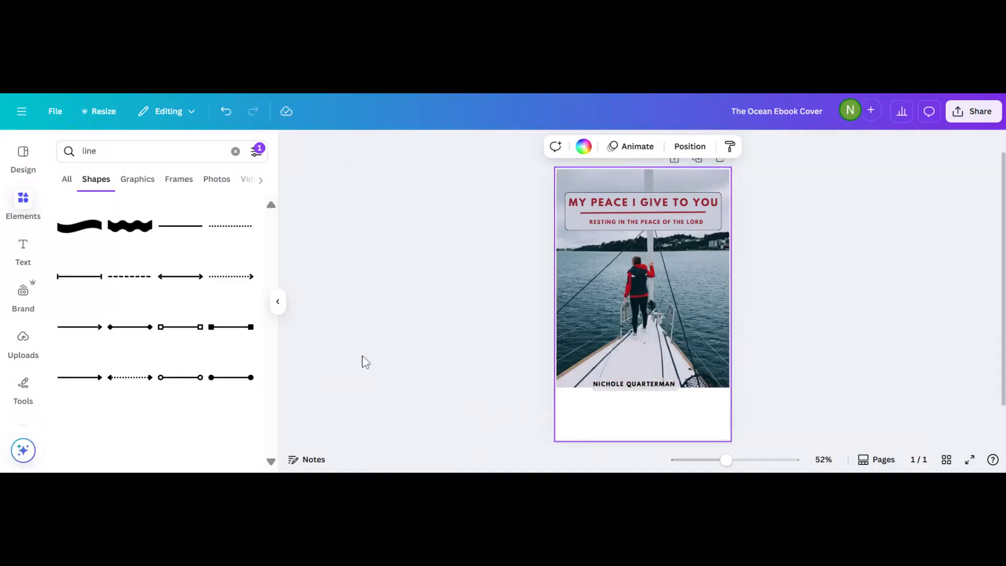
click(23, 209)
click(23, 206)
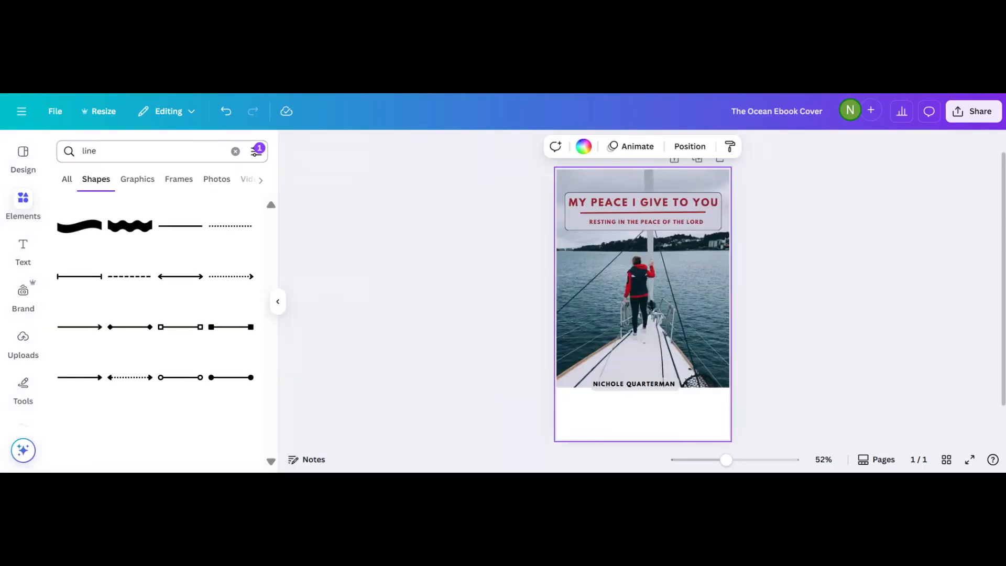
key(BackSpace)
key(BackSpace)
key(BackSpace)
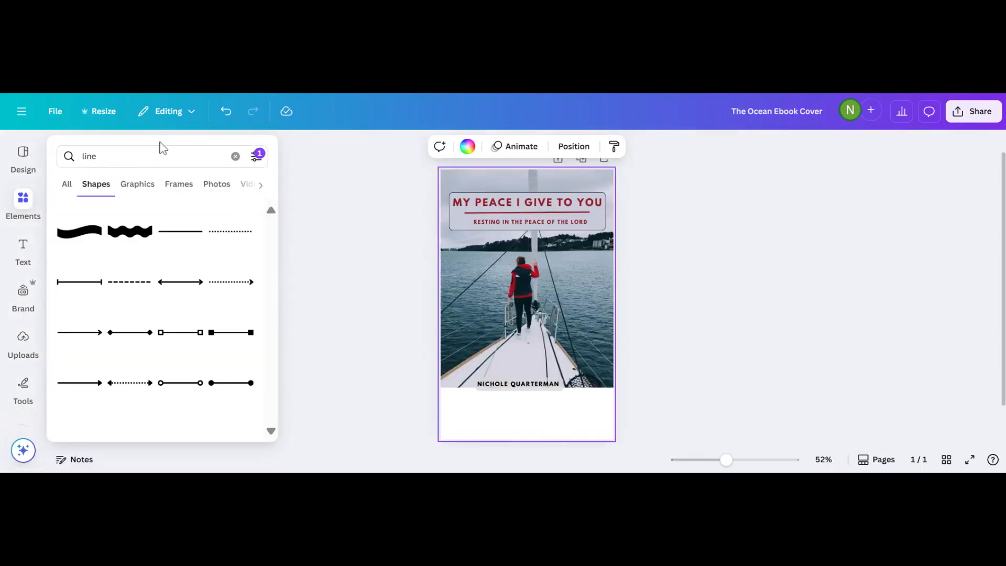
Add a square shape, fill it dark red, and stretch it into a full-width bottom bar.
click(235, 158)
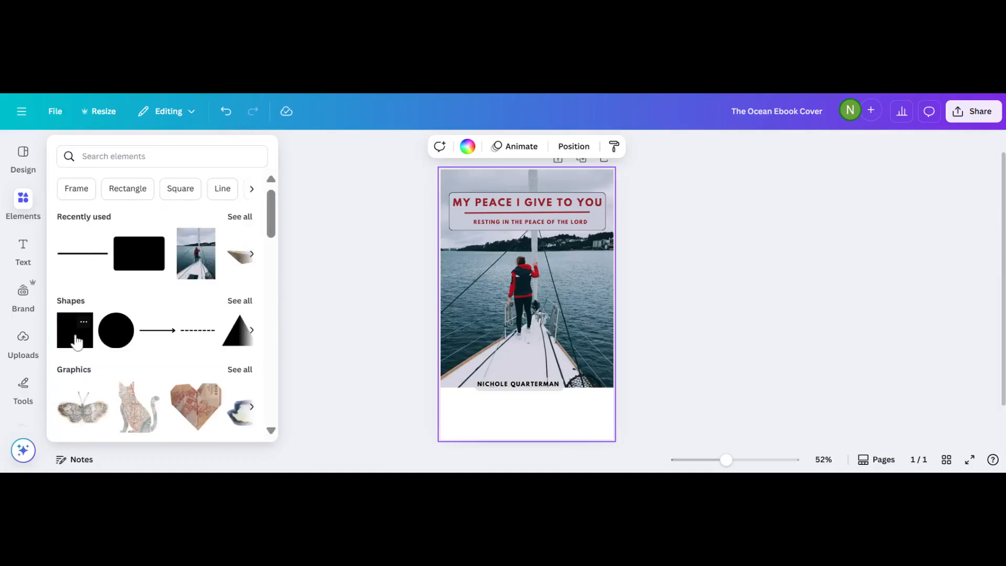
click(76, 338)
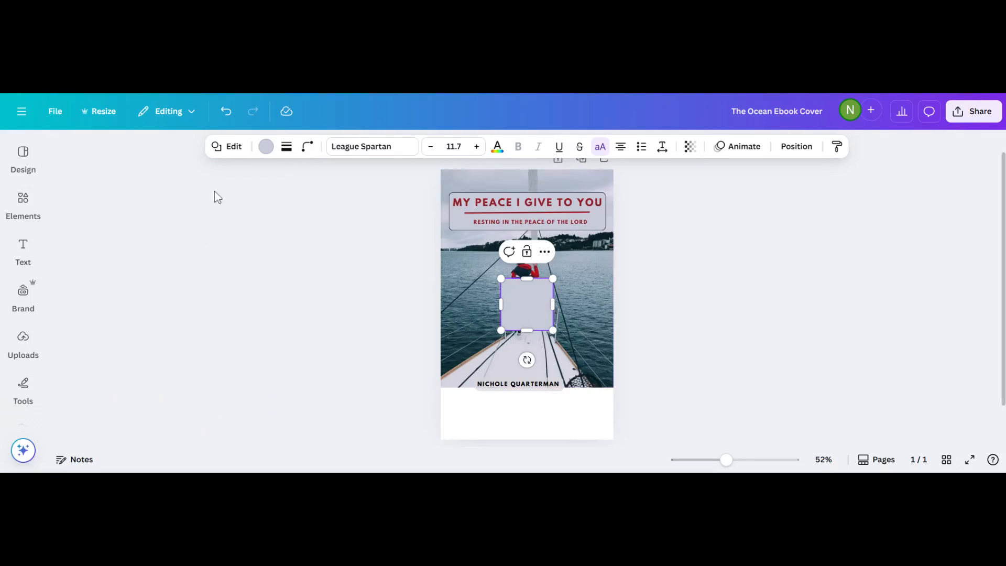
click(265, 149)
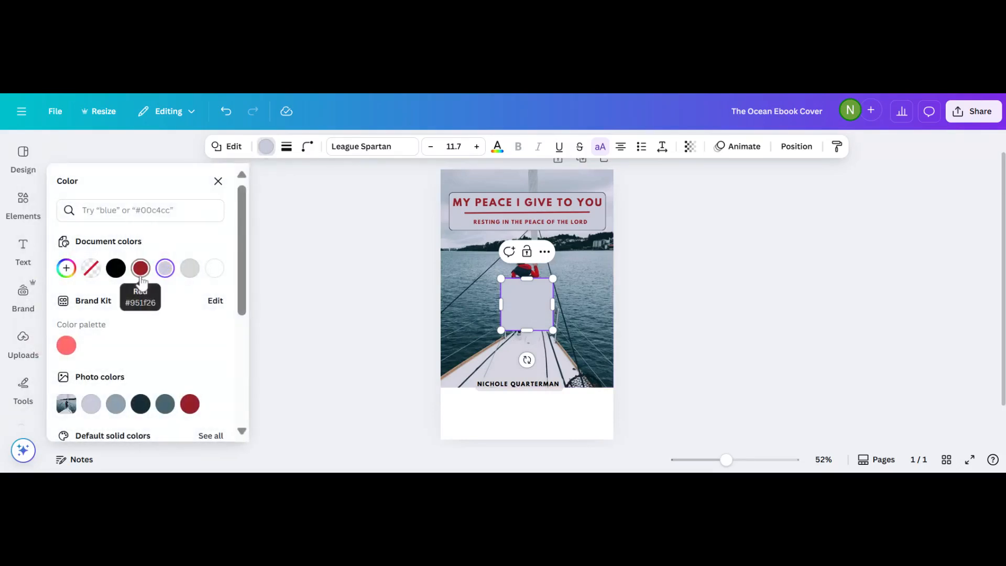
click(141, 268)
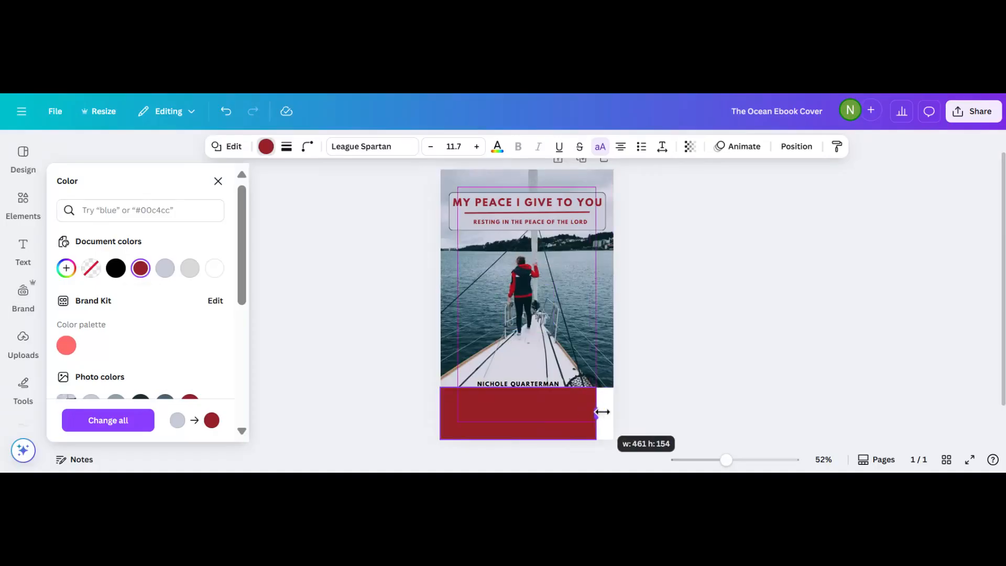
mouse_move(602, 412)
mouse_down()
mouse_move(624, 411)
mouse_move(613, 413)
mouse_up()
drag(474, 387, 529, 415)
Place the author name on the red bar and shorten the bar from its top edge.
click(526, 382)
click(401, 422)
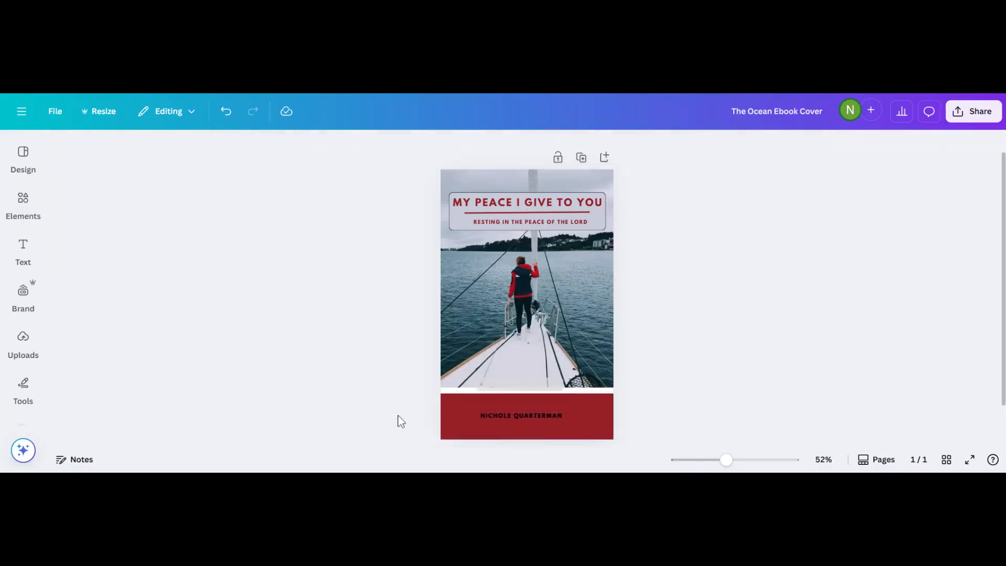
click(520, 401)
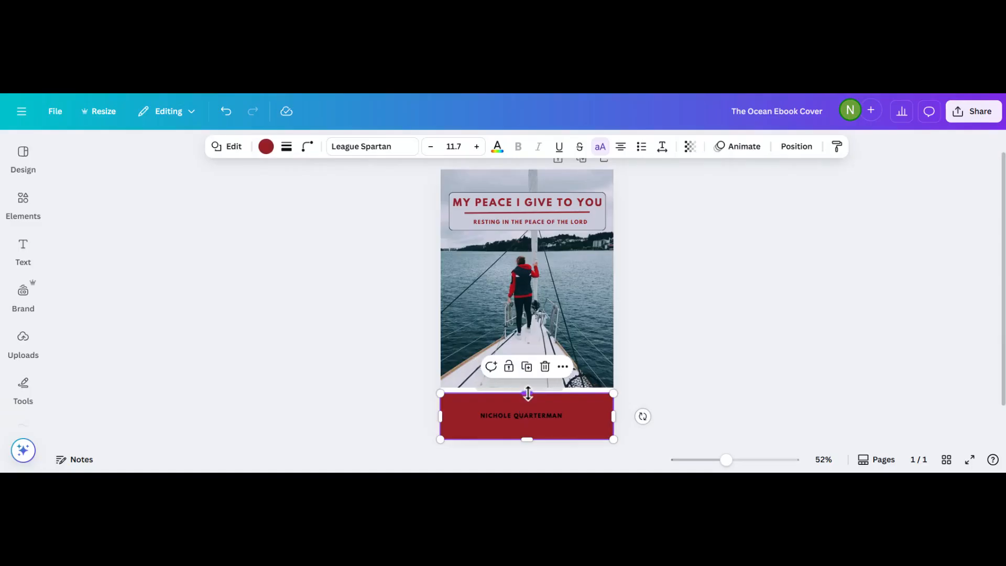
drag(528, 394, 513, 424)
click(508, 398)
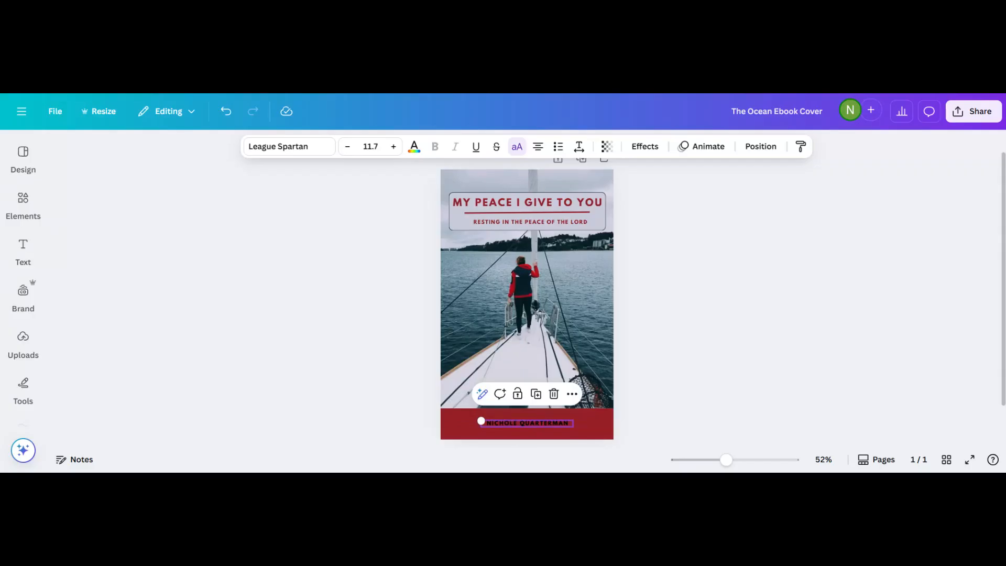
Make the whole author name white and enlarge it slightly on the dark-red bar.
drag(486, 423, 514, 422)
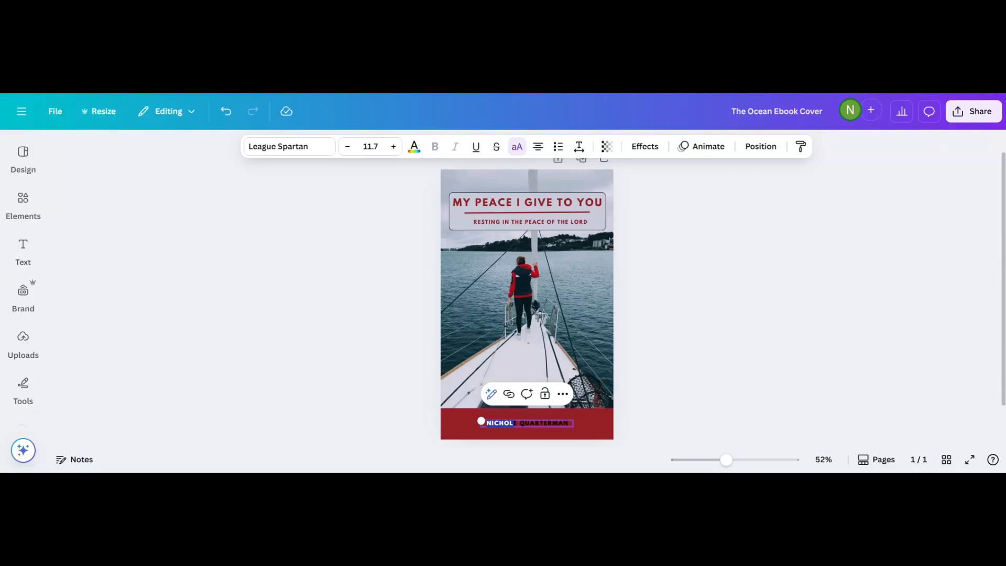
key(shift+End)
click(415, 150)
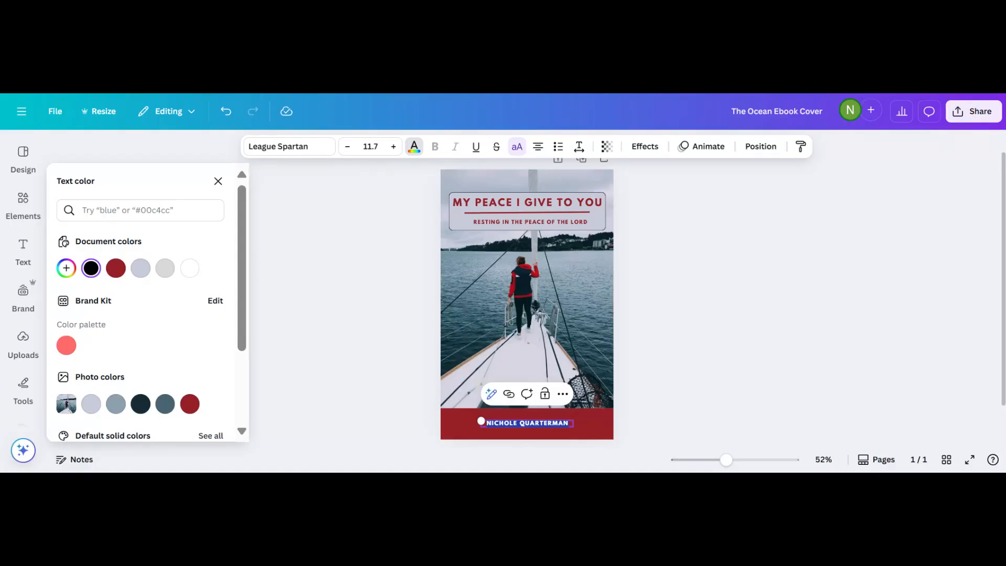
click(188, 272)
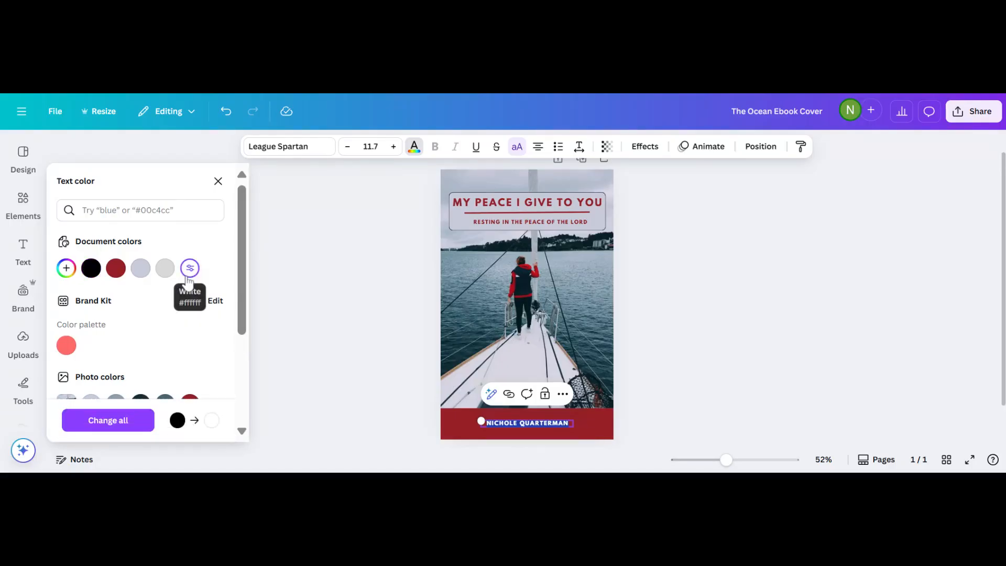
mouse_move(481, 421)
mouse_down()
mouse_move(457, 424)
mouse_move(470, 423)
mouse_up()
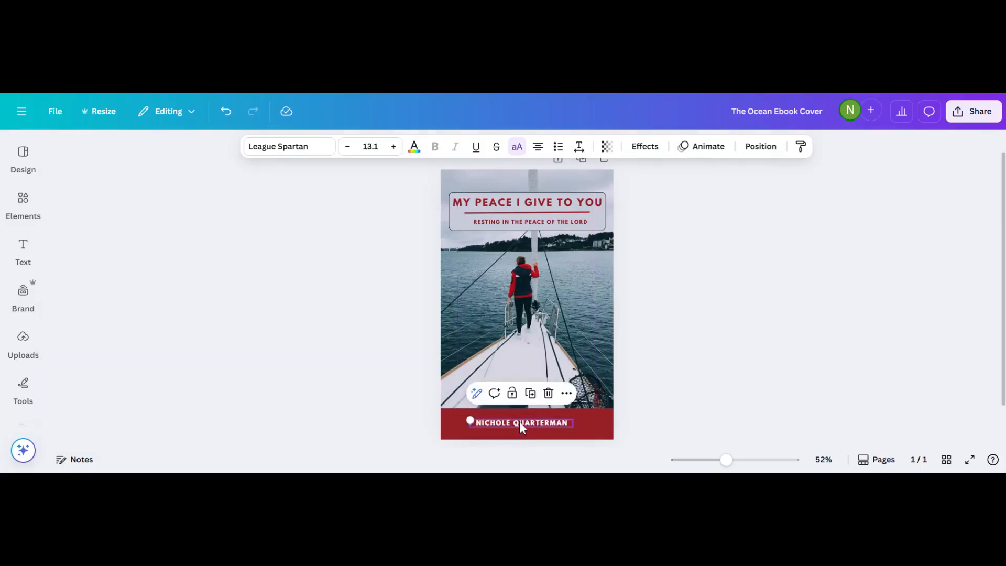
key(Escape)
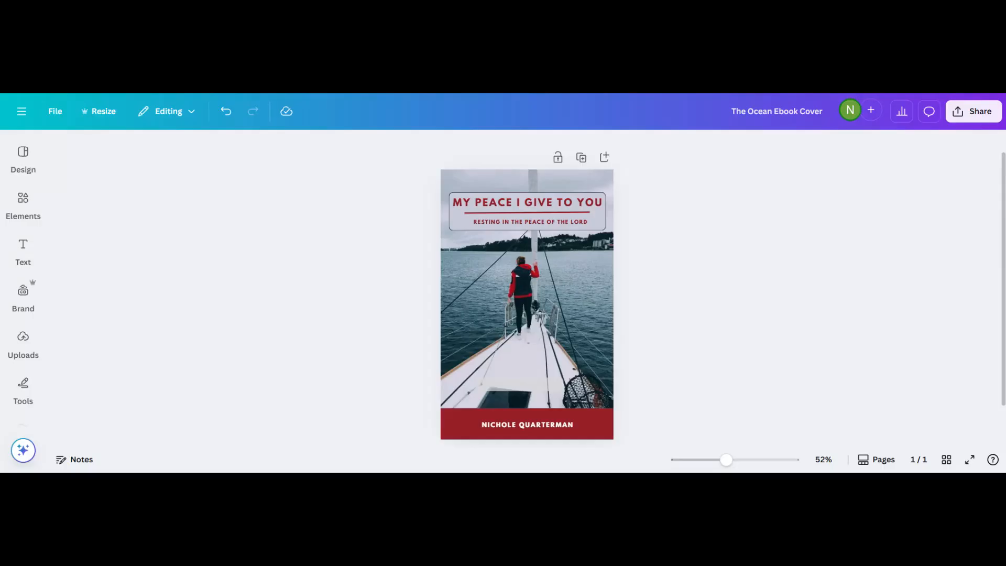
Glance at the Brand and Text panels, then show the Uploads image library.
scroll(526, 303, down, 1)
scroll(527, 304, up, 1)
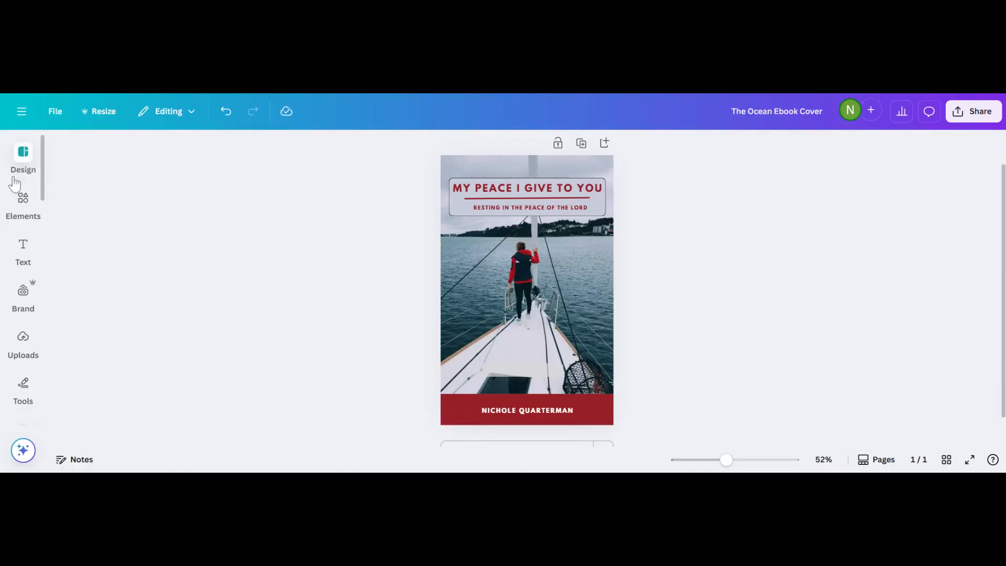
click(23, 293)
click(278, 301)
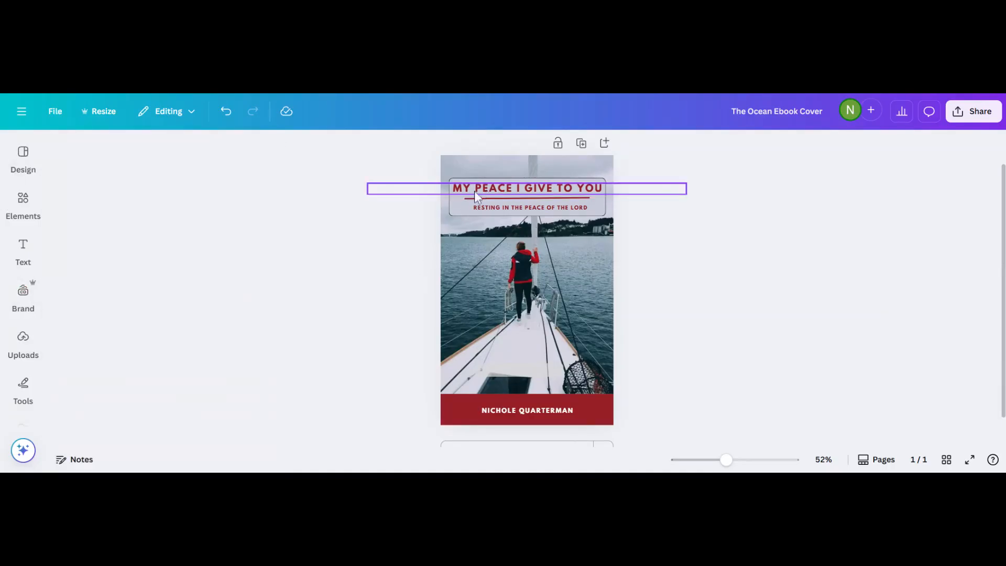
click(23, 248)
click(278, 285)
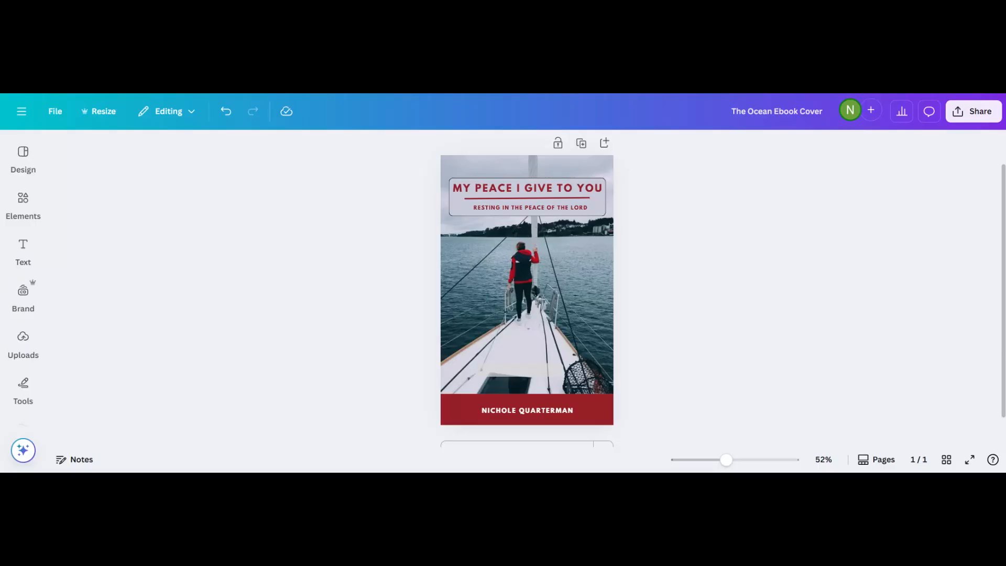
click(20, 351)
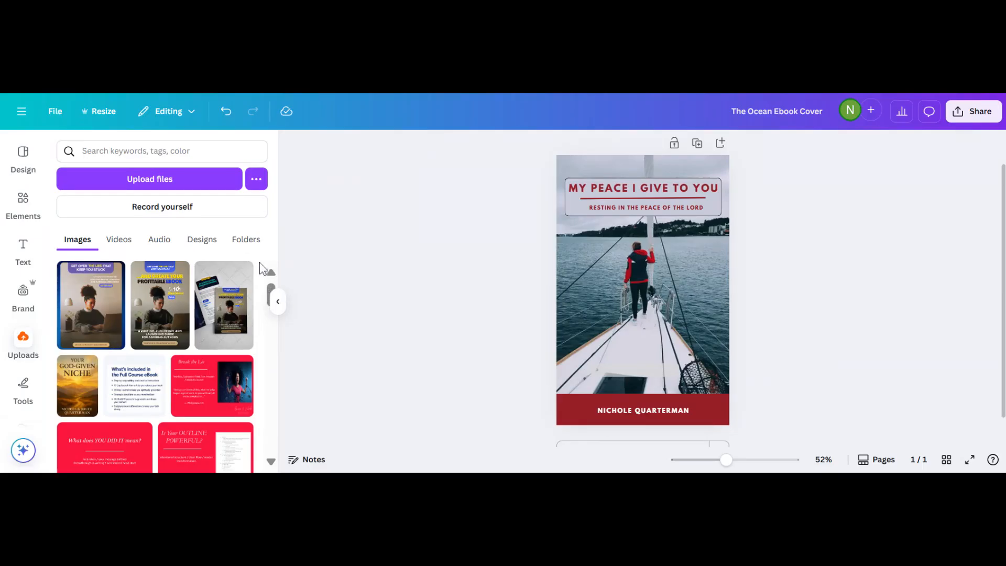
drag(268, 289, 256, 395)
click(173, 417)
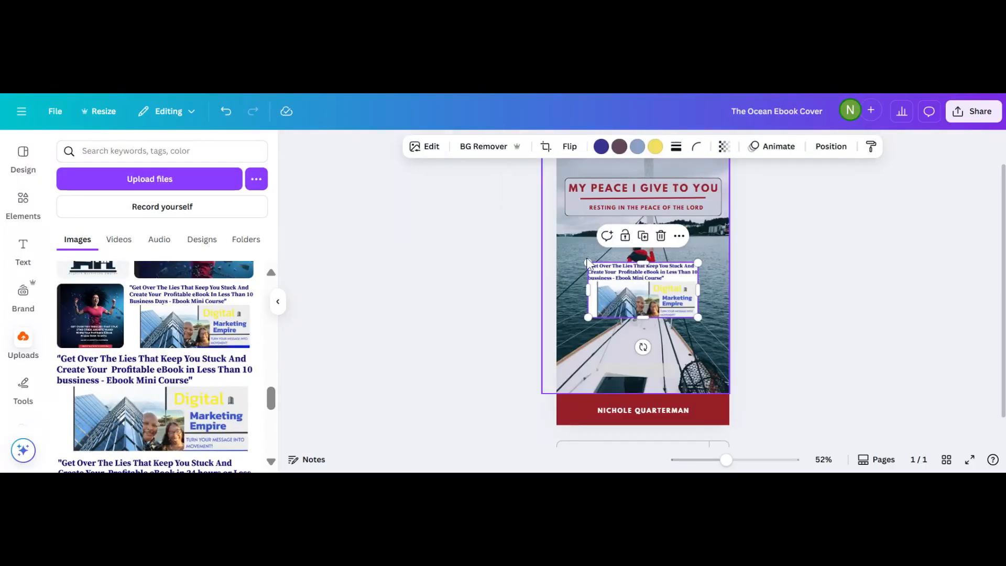
drag(587, 262, 539, 164)
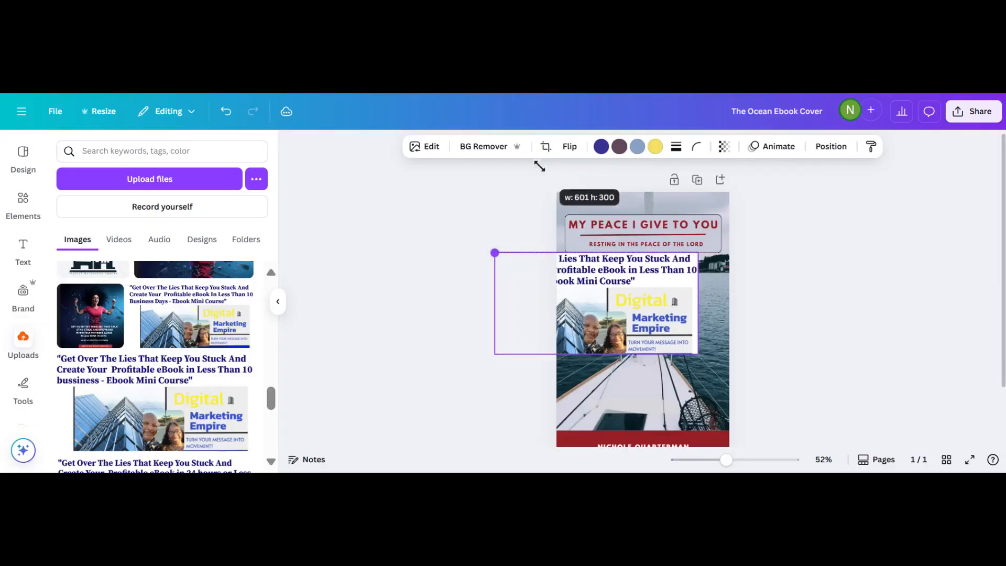
drag(602, 315, 644, 246)
drag(746, 236, 732, 236)
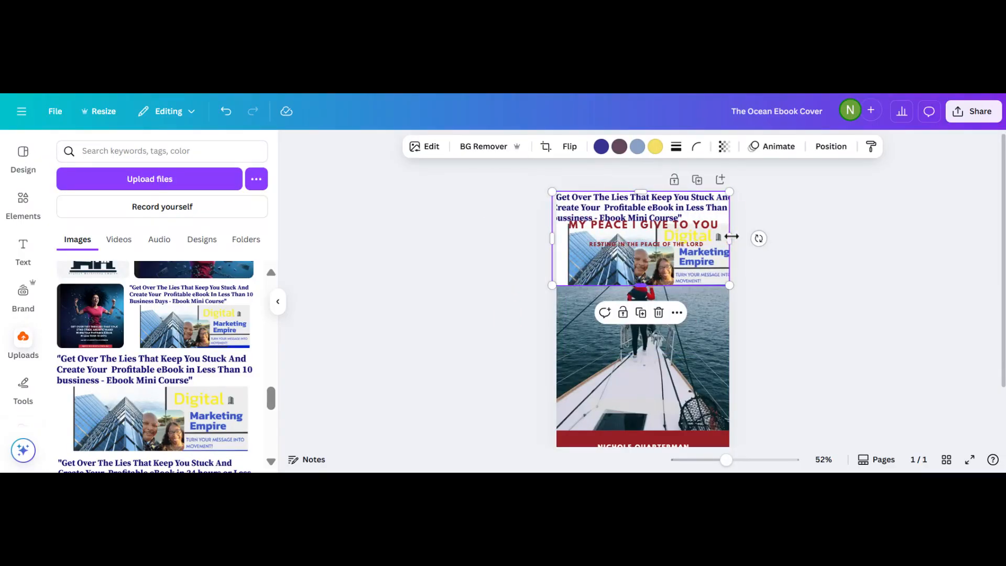
drag(630, 214, 634, 296)
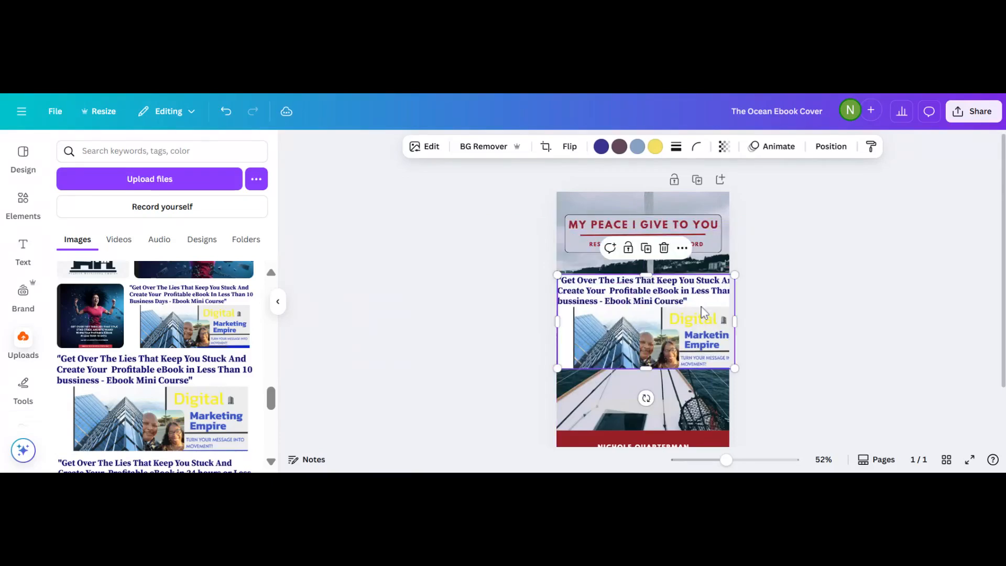
drag(735, 368, 571, 352)
click(592, 225)
click(592, 224)
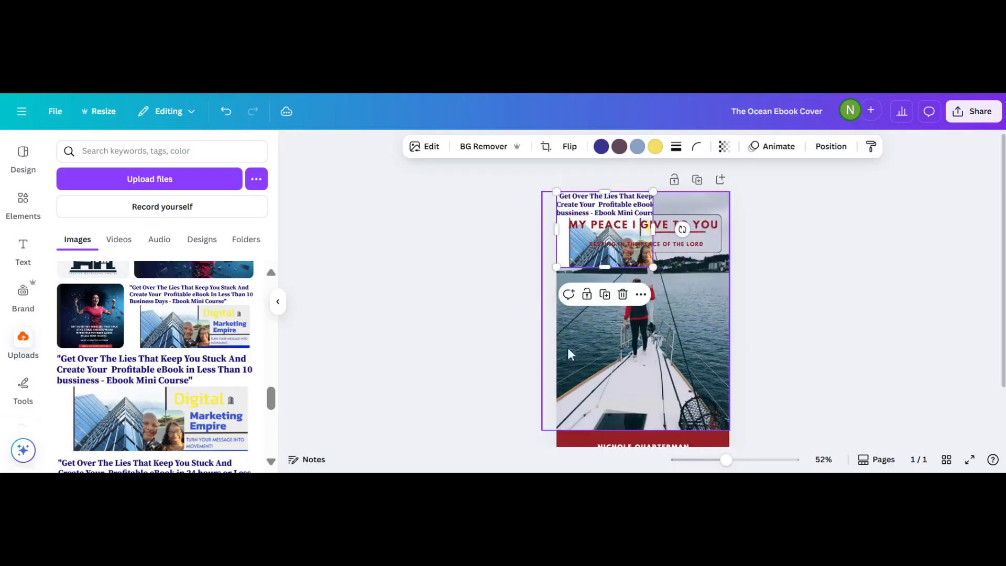
click(623, 293)
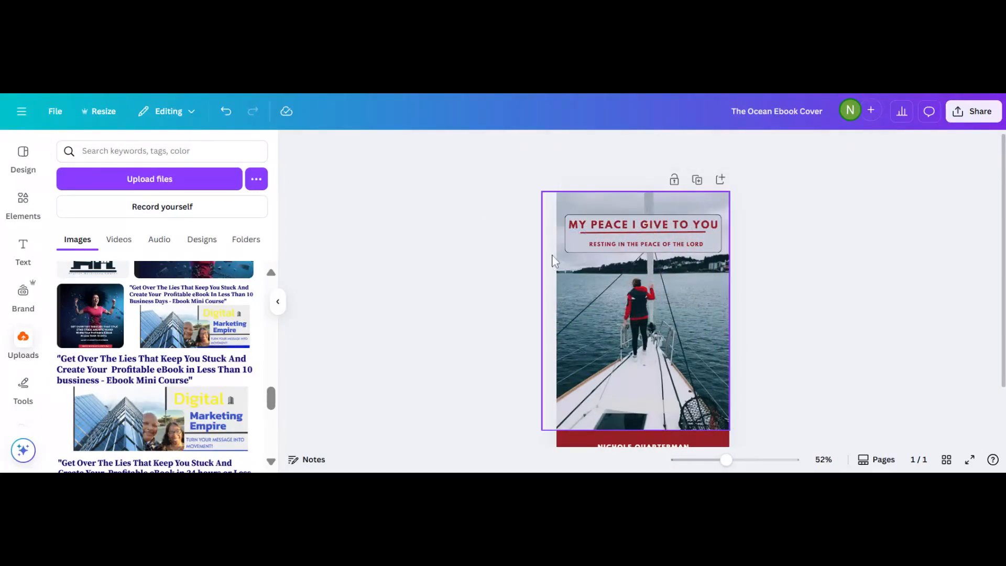
scroll(342, 341, down, 1)
scroll(342, 341, up, 1)
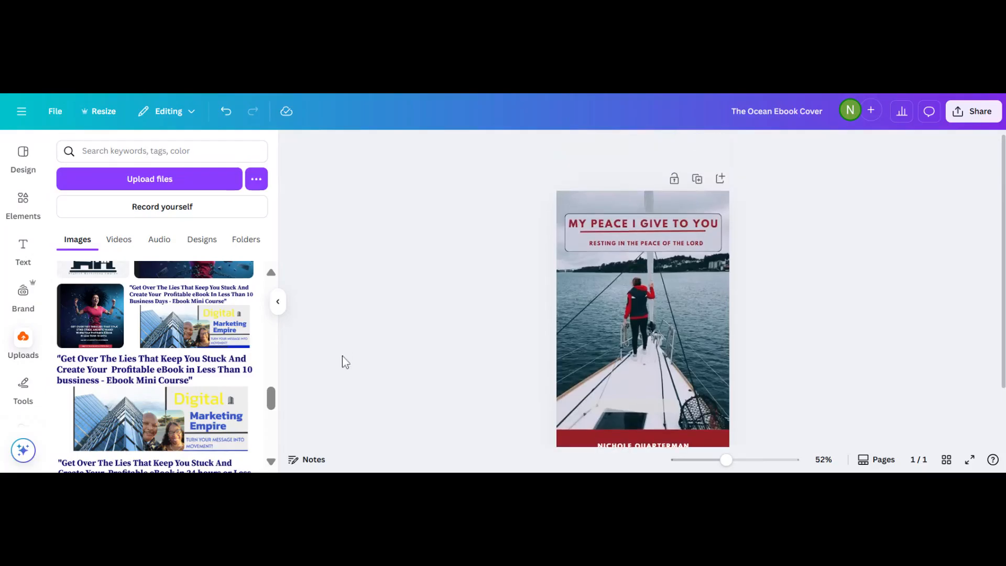
scroll(155, 366, down, 3)
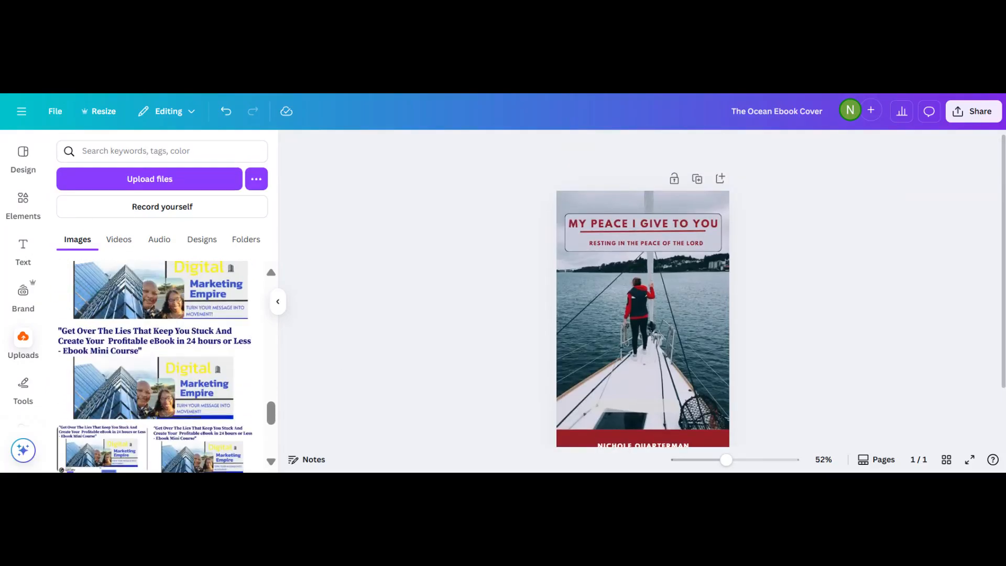
click(96, 116)
click(96, 119)
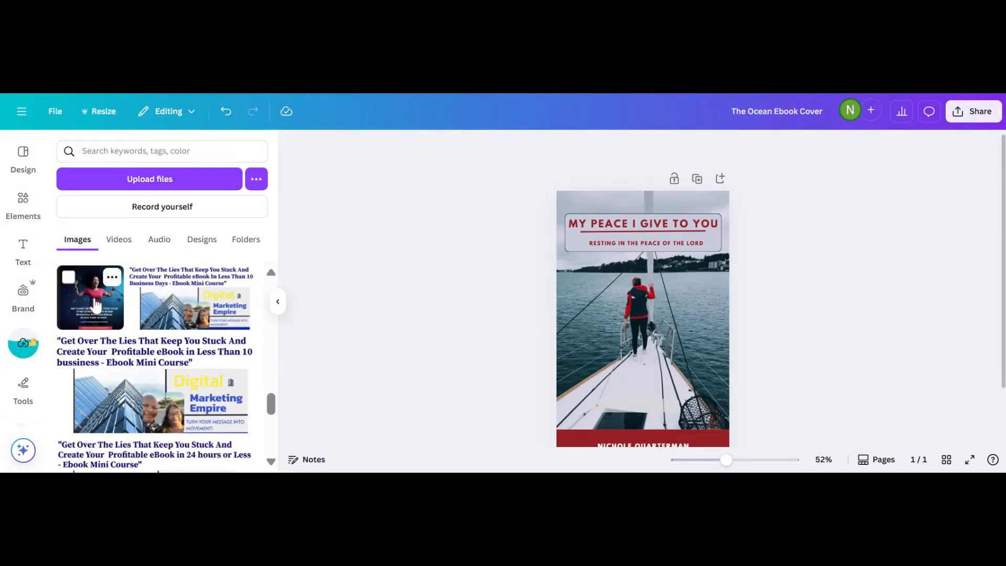
click(95, 304)
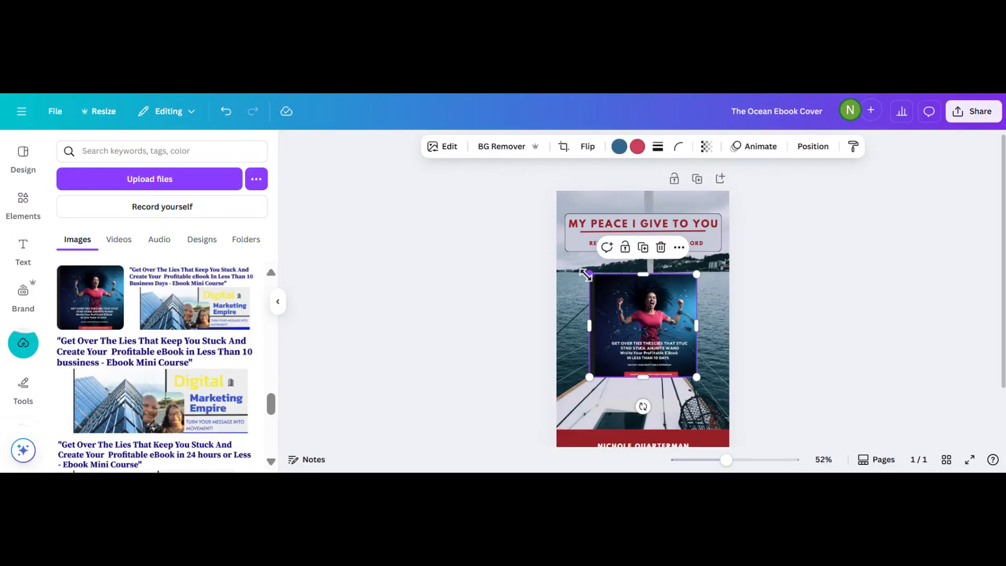
drag(587, 273, 580, 265)
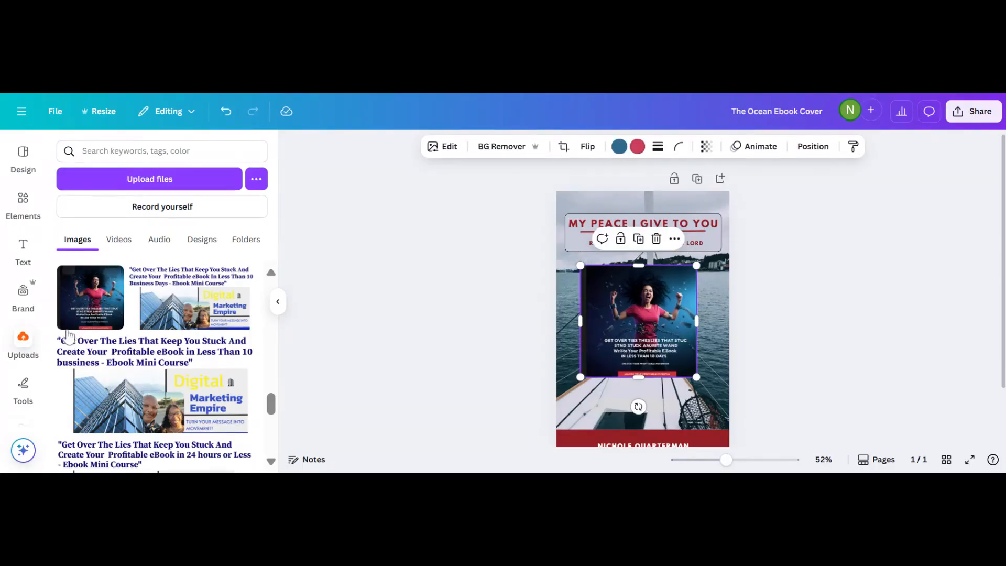
mouse_move(70, 328)
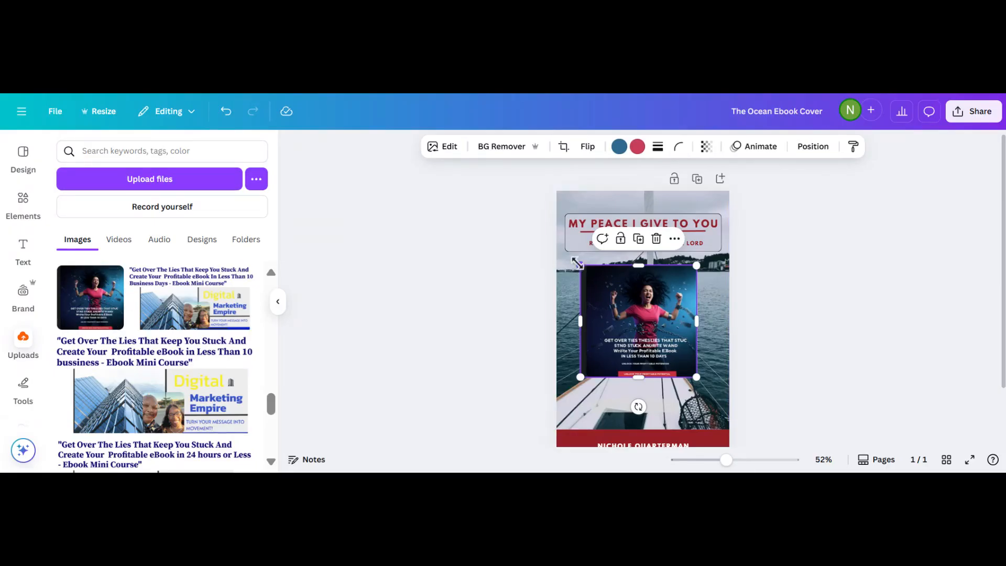
drag(577, 263, 503, 190)
drag(692, 375, 732, 450)
key(Delete)
click(394, 343)
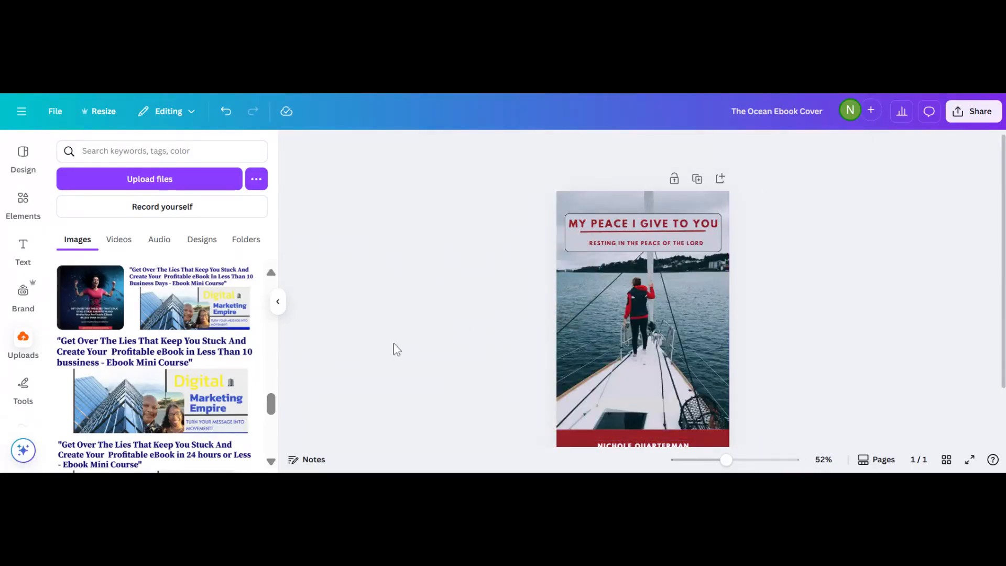
scroll(375, 355, down, 2)
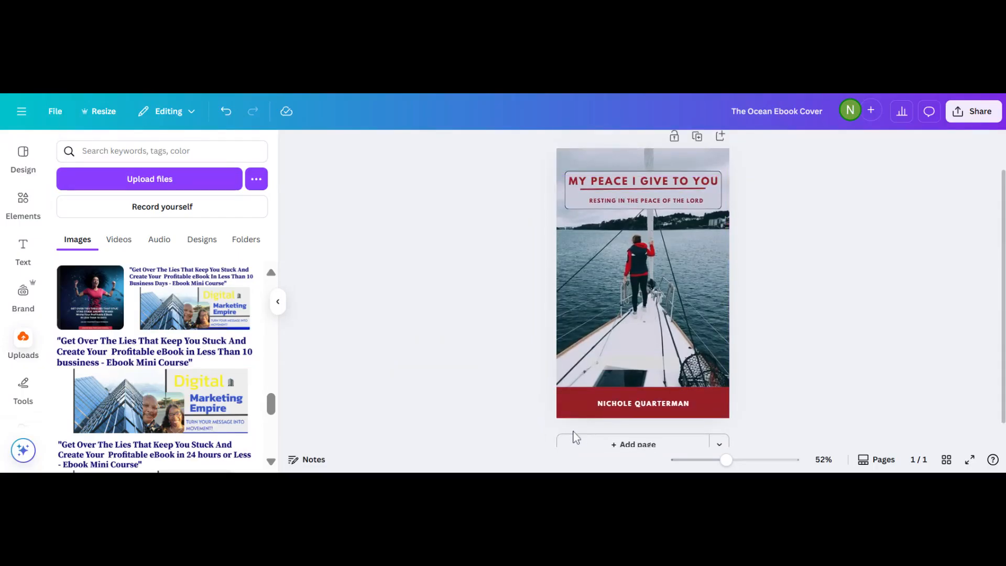
scroll(546, 290, down, 1)
scroll(546, 290, up, 1)
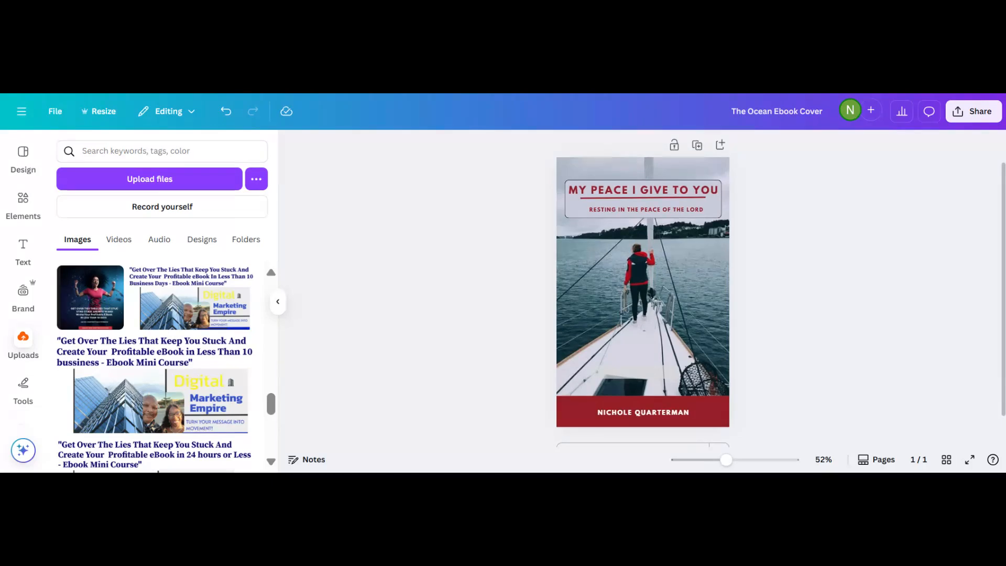